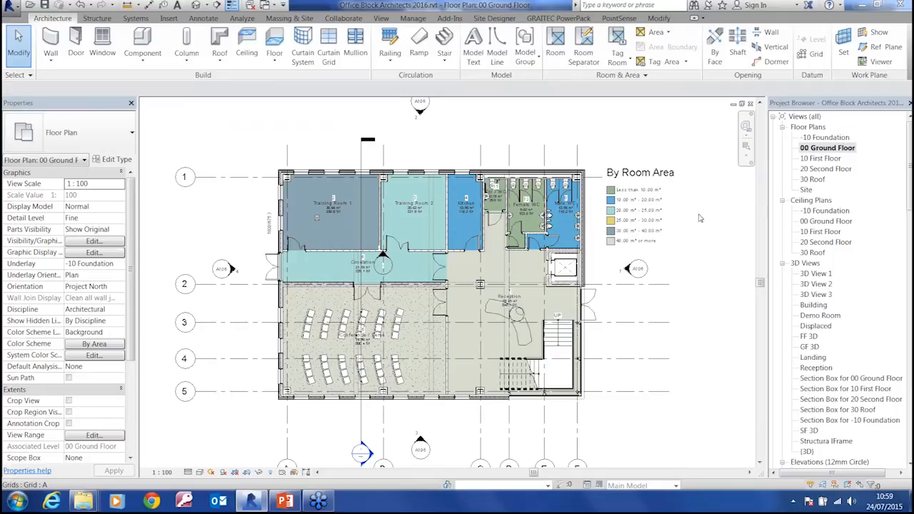
Delete the vertical text label outside Training Room 1's outer wall and the elevation marker in the Circulation area, including its view
{"action": "double_click", "coordinate": [269, 235]}
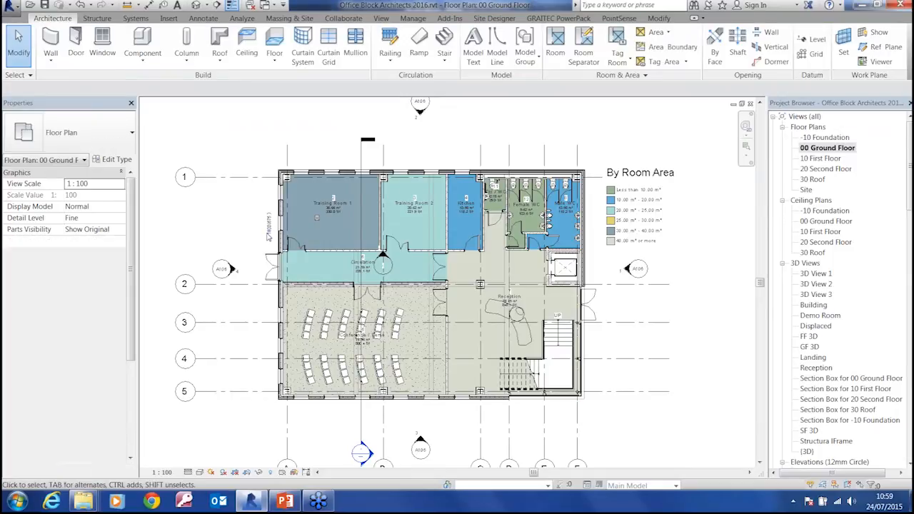
{"action": "left_click", "coordinate": [268, 230]}
{"action": "key", "text": "Delete"}
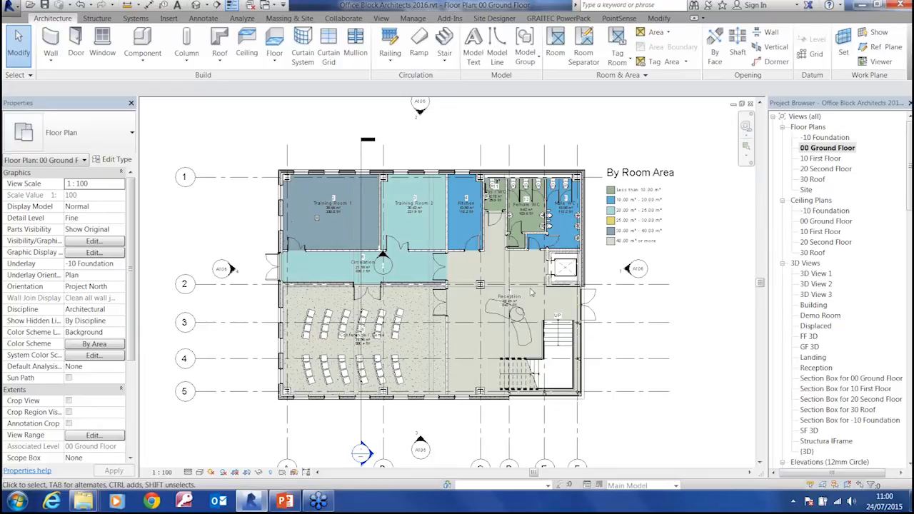
{"action": "left_click", "coordinate": [390, 265]}
{"action": "key", "text": "Delete"}
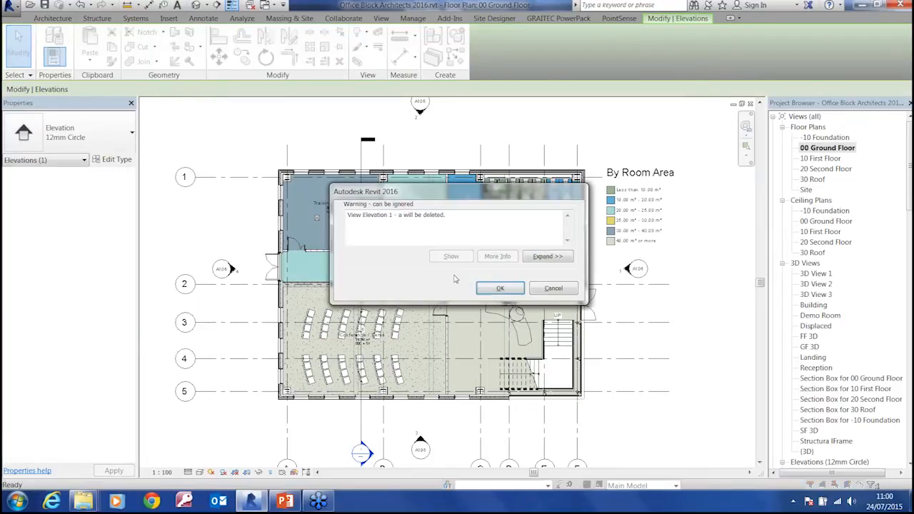
{"action": "left_click", "coordinate": [488, 288]}
Examine the instance properties of the Training Room 1 and 2 doors, and the type parameters of the Training Room 2 door
{"action": "scroll", "coordinate": [400, 247], "scroll_direction": "up", "scroll_amount": 5}
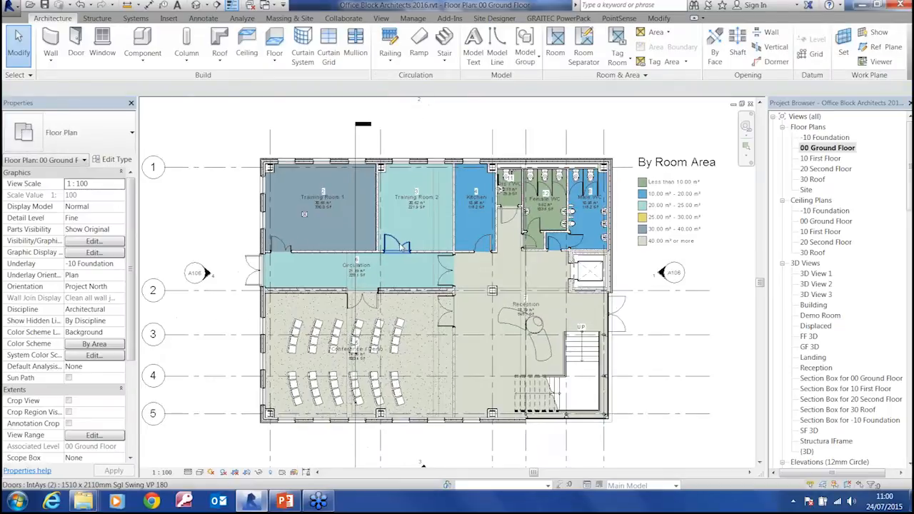
{"action": "middle_click_drag", "start_coordinate": [452, 325], "coordinate": [442, 312]}
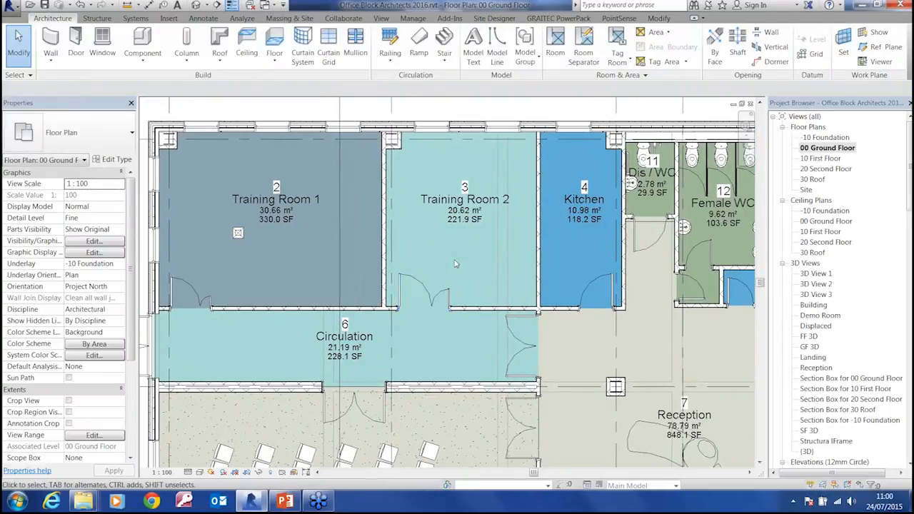
{"action": "left_click", "coordinate": [450, 301]}
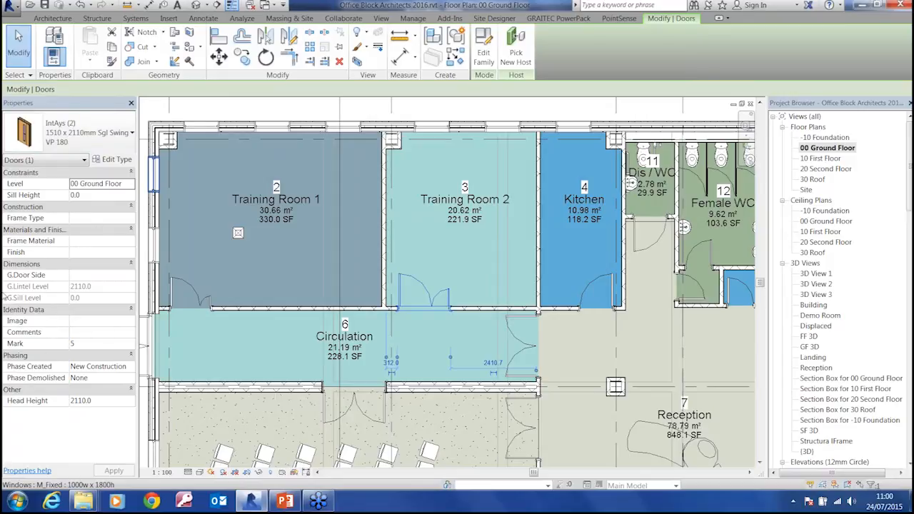
{"action": "key", "text": "ctrl"}
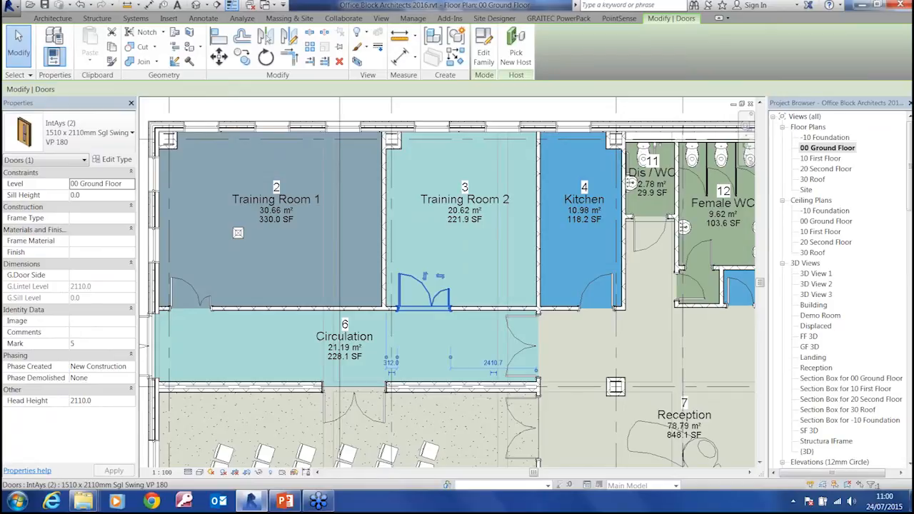
{"action": "left_click", "coordinate": [197, 296]}
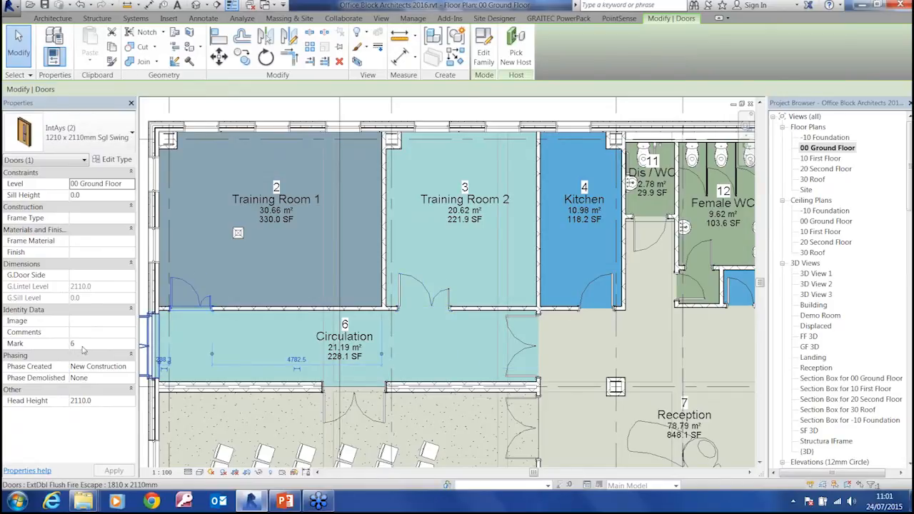
{"action": "left_click", "coordinate": [451, 299]}
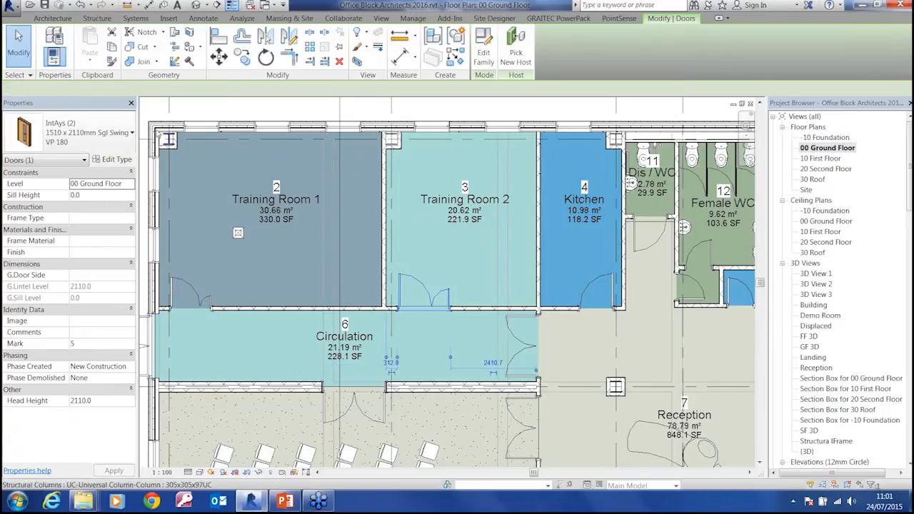
{"action": "left_click", "coordinate": [112, 160]}
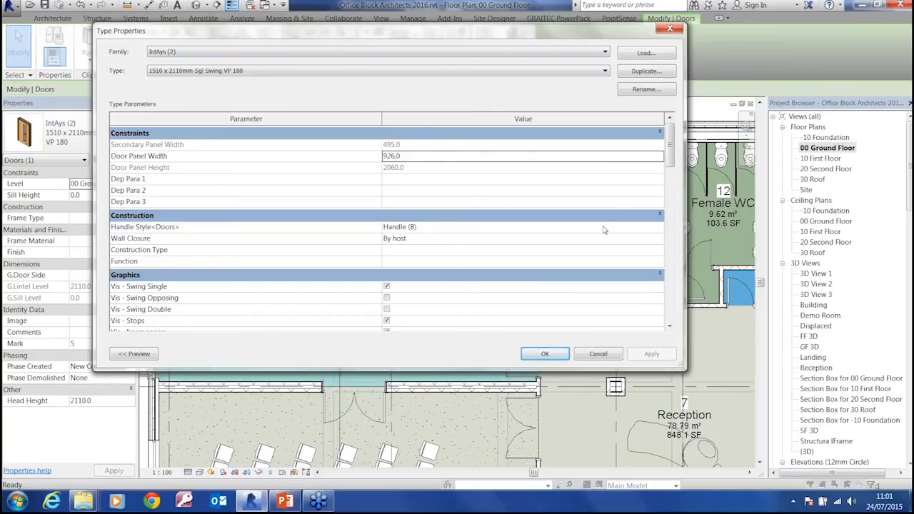
{"action": "left_click_drag", "start_coordinate": [666, 161], "coordinate": [668, 190]}
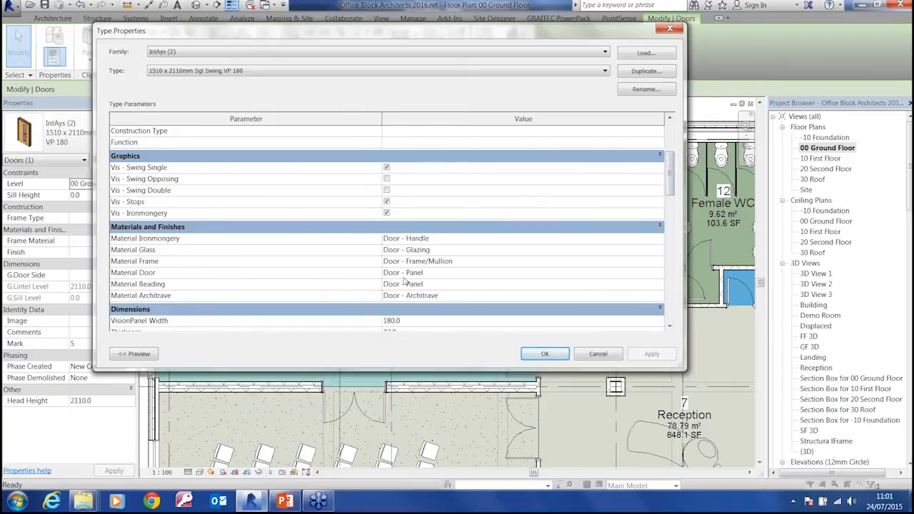
{"action": "left_click", "coordinate": [669, 28]}
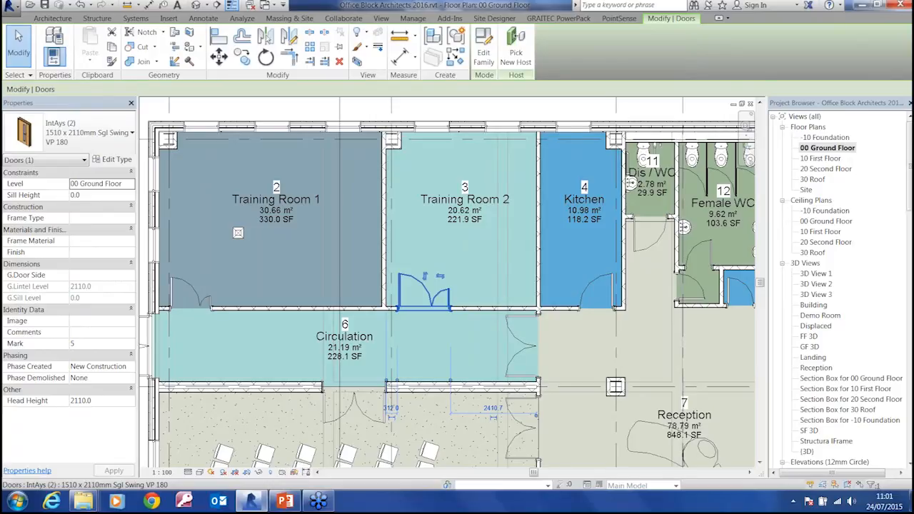
Match the Training Room 1 door's type to the Training Room 2 door using Match Type
{"action": "left_click", "coordinate": [112, 60]}
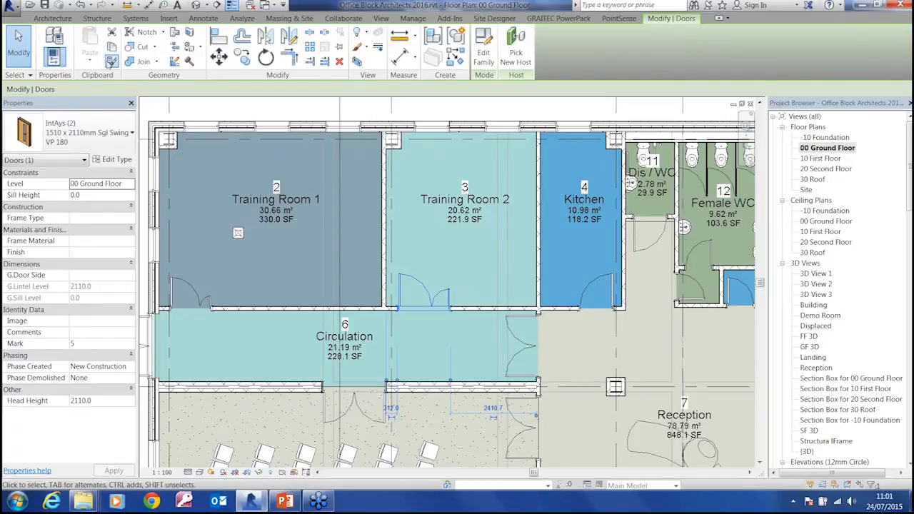
{"action": "left_click", "coordinate": [432, 308]}
{"action": "left_click", "coordinate": [206, 287]}
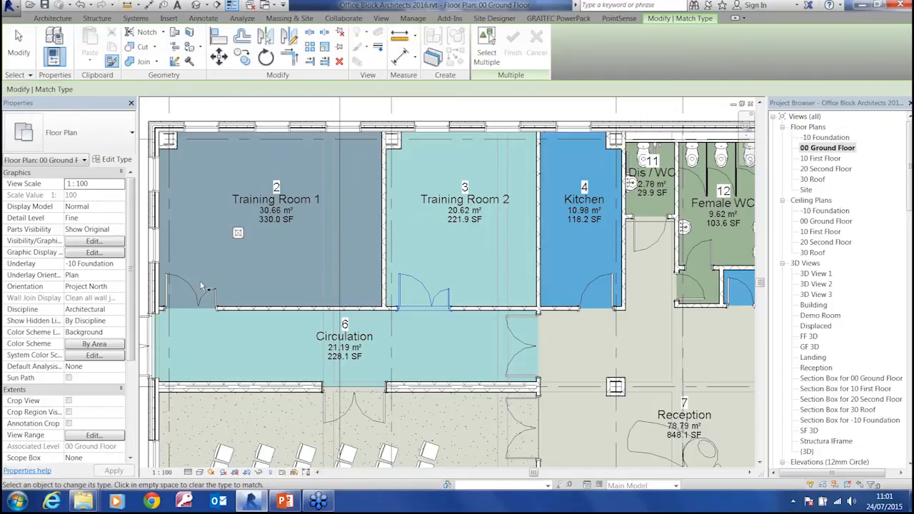
{"action": "key", "text": "Escape"}
{"action": "key", "text": "Escape"}
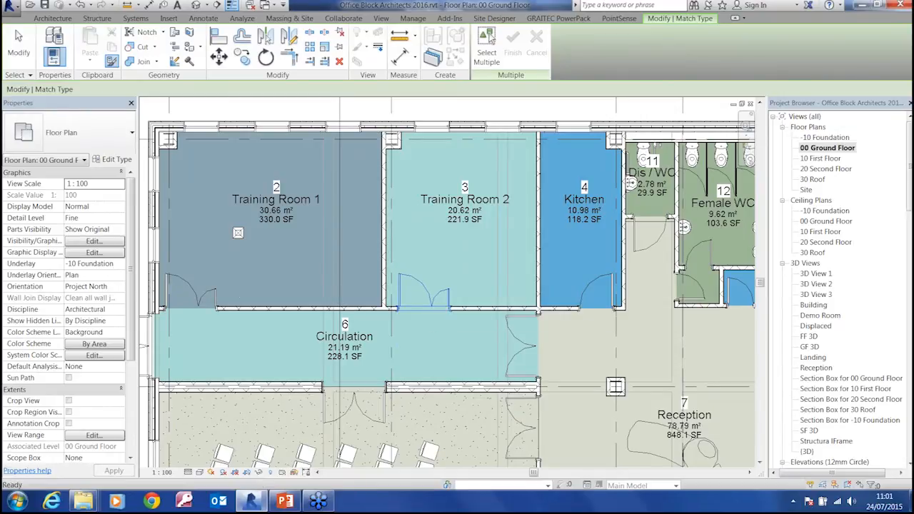
Set the Width type parameter of the Training Room 2 door to 1200 and apply it to all doors of that type
{"action": "left_click", "coordinate": [422, 294]}
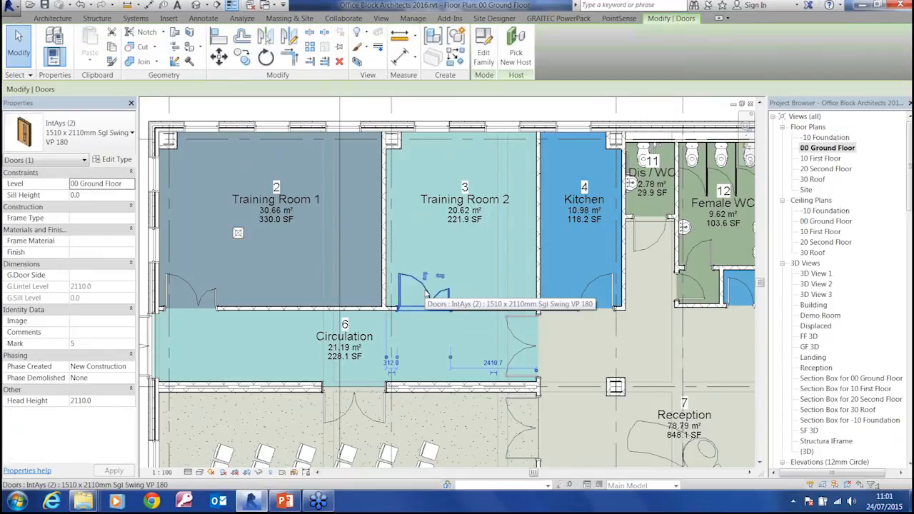
{"action": "left_click", "coordinate": [116, 159]}
{"action": "left_click_drag", "start_coordinate": [671, 153], "coordinate": [670, 250]}
{"action": "left_click", "coordinate": [395, 268]}
{"action": "left_click_drag", "start_coordinate": [395, 270], "coordinate": [343, 273]}
{"action": "type", "text": "1200"}
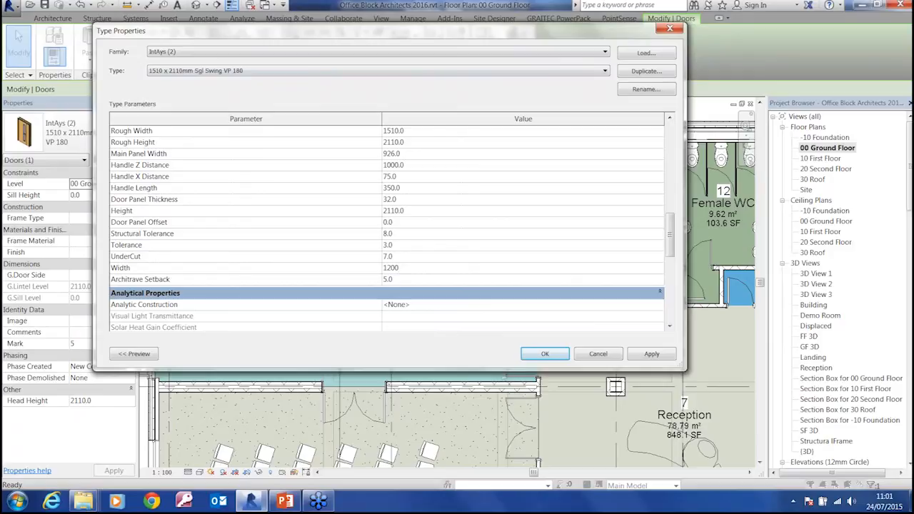
{"action": "left_click_drag", "start_coordinate": [441, 35], "coordinate": [3, 10]}
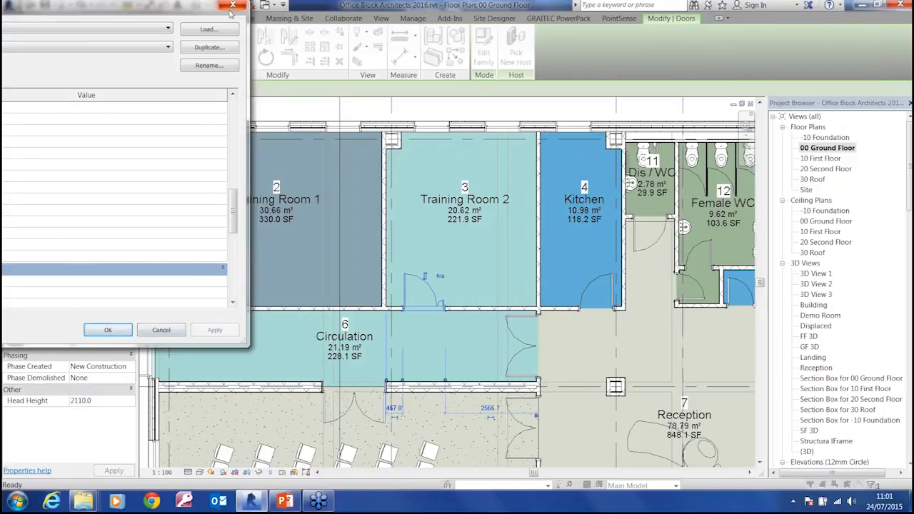
{"action": "left_click", "coordinate": [108, 330]}
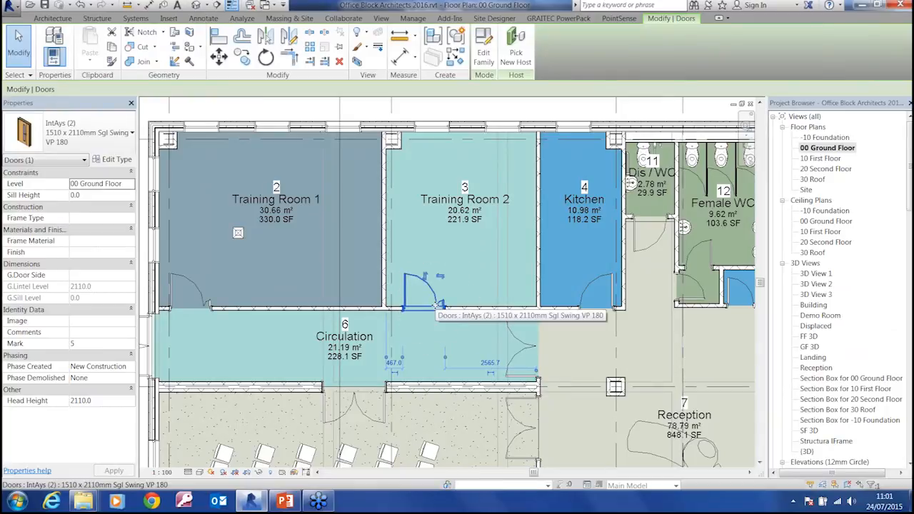
Clear the selection and undo the door type's width change
{"action": "middle_click_drag", "start_coordinate": [244, 343], "coordinate": [319, 348]}
{"action": "key", "text": "Escape"}
{"action": "middle_click_drag", "start_coordinate": [409, 330], "coordinate": [335, 325]}
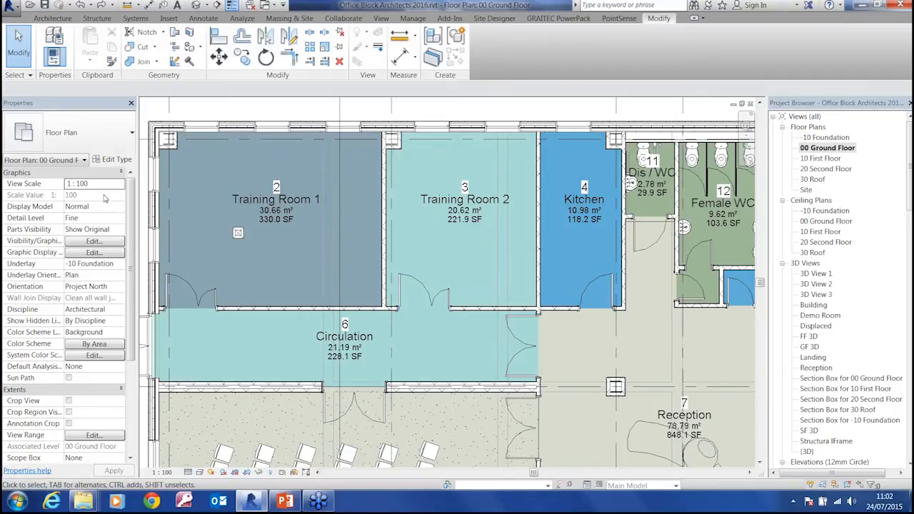
{"action": "key", "text": "ctrl"}
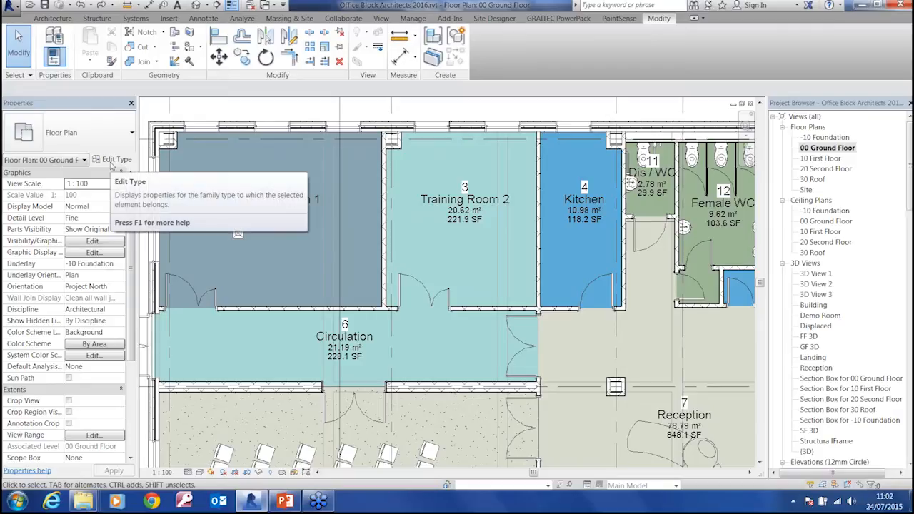
Move the 2000w x 450h window in the Male WC's outer wall toward the lift, to about 1542 mm from the lift-side wall
{"action": "left_click", "coordinate": [439, 301]}
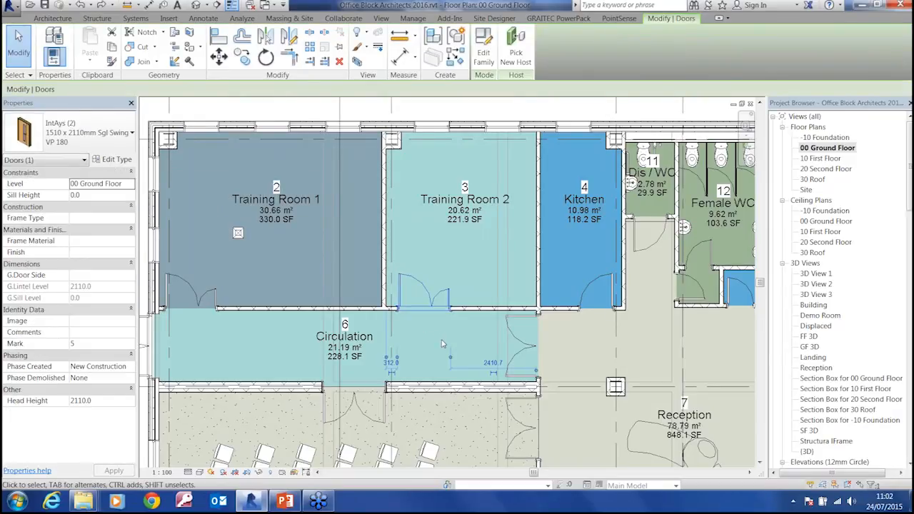
{"action": "middle_click_drag", "start_coordinate": [442, 346], "coordinate": [369, 407]}
{"action": "scroll", "coordinate": [370, 407], "scroll_direction": "down", "scroll_amount": 3}
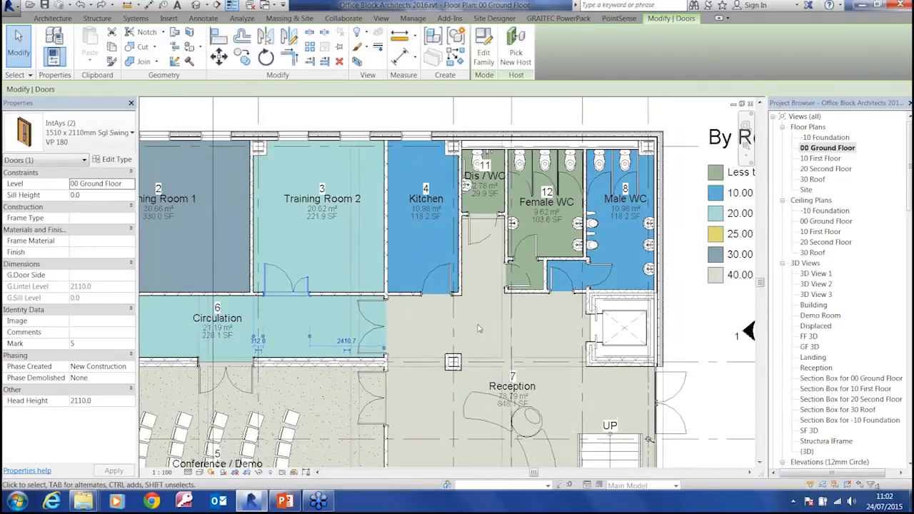
{"action": "scroll", "coordinate": [505, 303], "scroll_direction": "up", "scroll_amount": 1}
{"action": "middle_click_drag", "start_coordinate": [505, 304], "coordinate": [490, 358]}
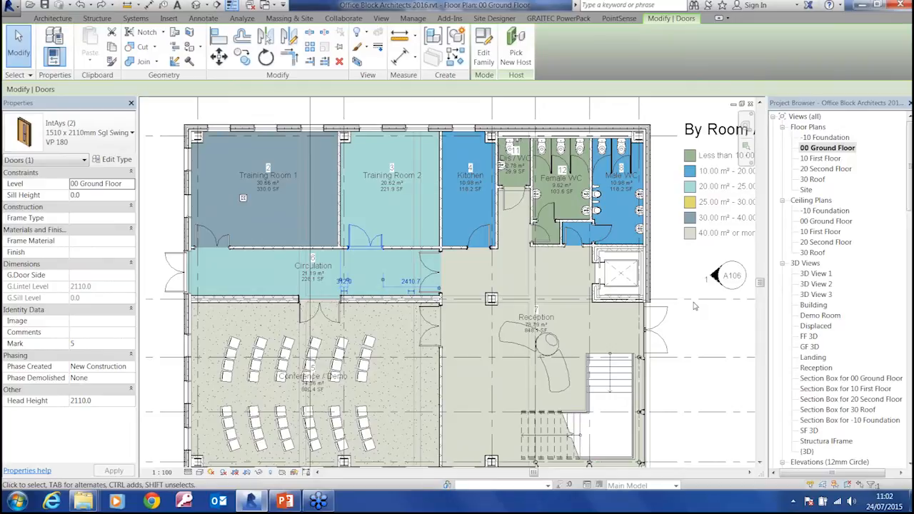
{"action": "scroll", "coordinate": [679, 297], "scroll_direction": "up", "scroll_amount": 3}
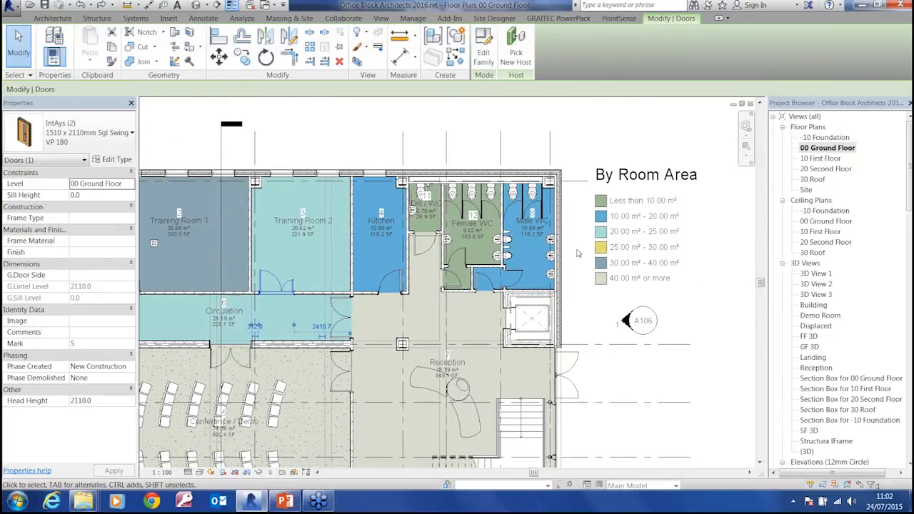
{"action": "left_click", "coordinate": [563, 224]}
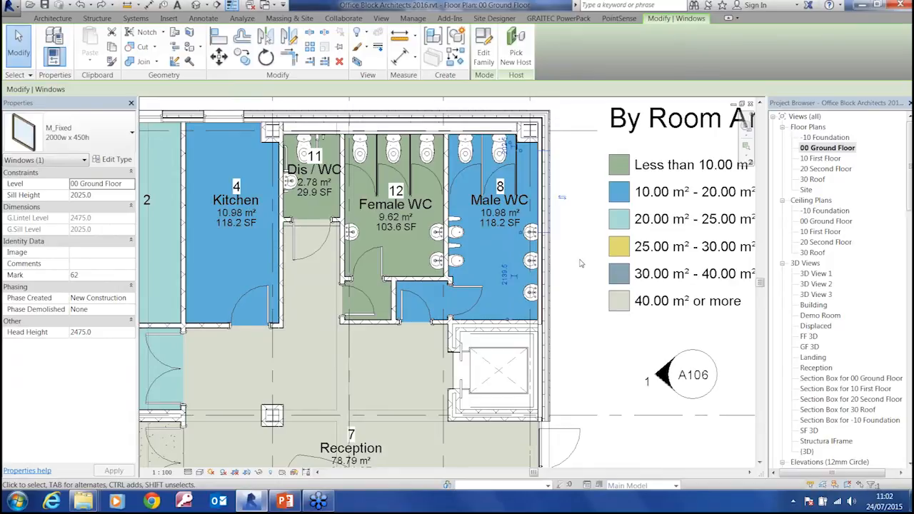
{"action": "left_click", "coordinate": [831, 149]}
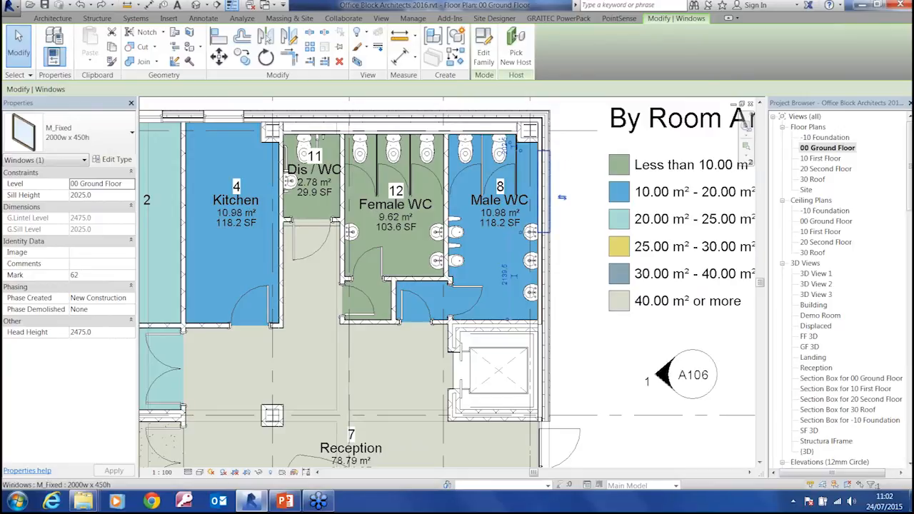
{"action": "mouse_move", "coordinate": [561, 194]}
{"action": "left_mouse_down"}
{"action": "mouse_move", "coordinate": [557, 253]}
{"action": "mouse_move", "coordinate": [551, 205]}
{"action": "left_mouse_up"}
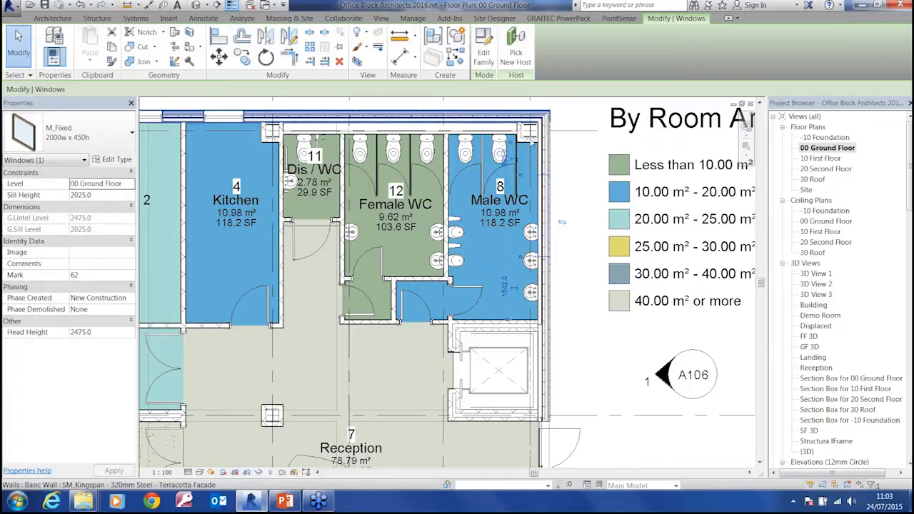
{"action": "left_click", "coordinate": [381, 20]}
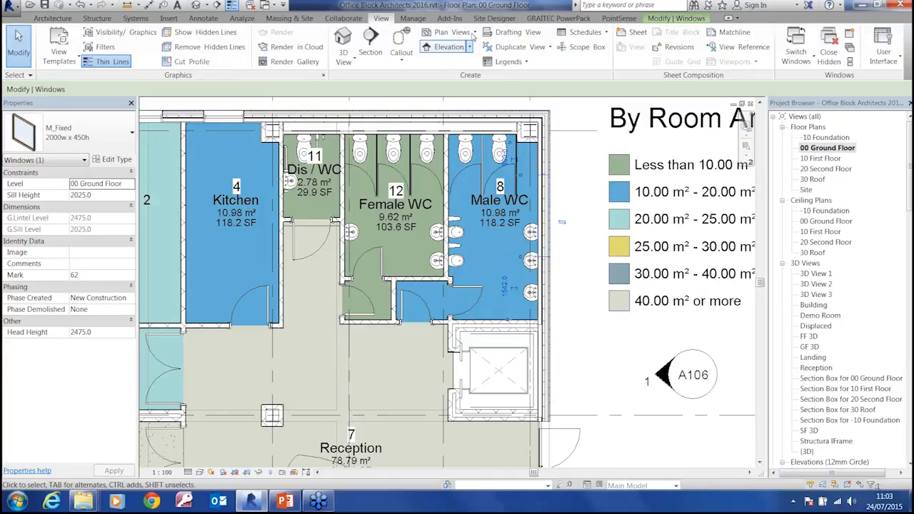
{"action": "left_click", "coordinate": [457, 33]}
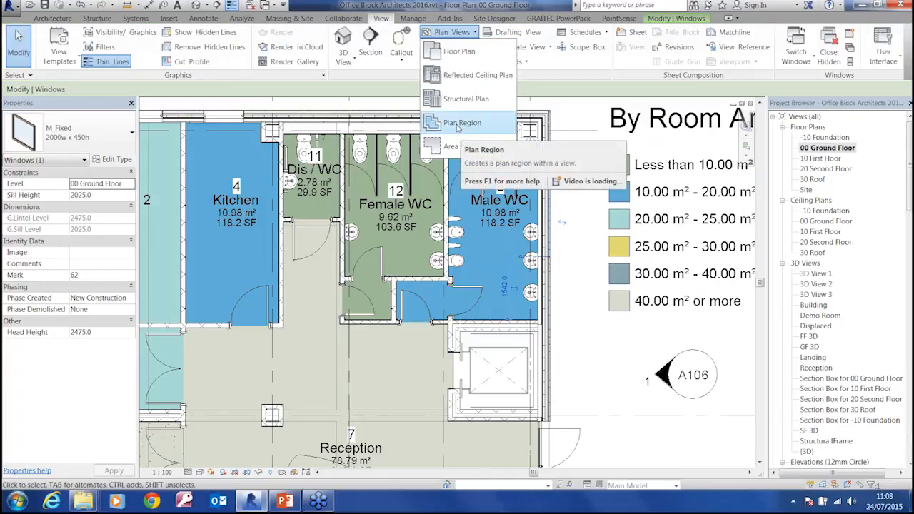
{"action": "left_click", "coordinate": [571, 118]}
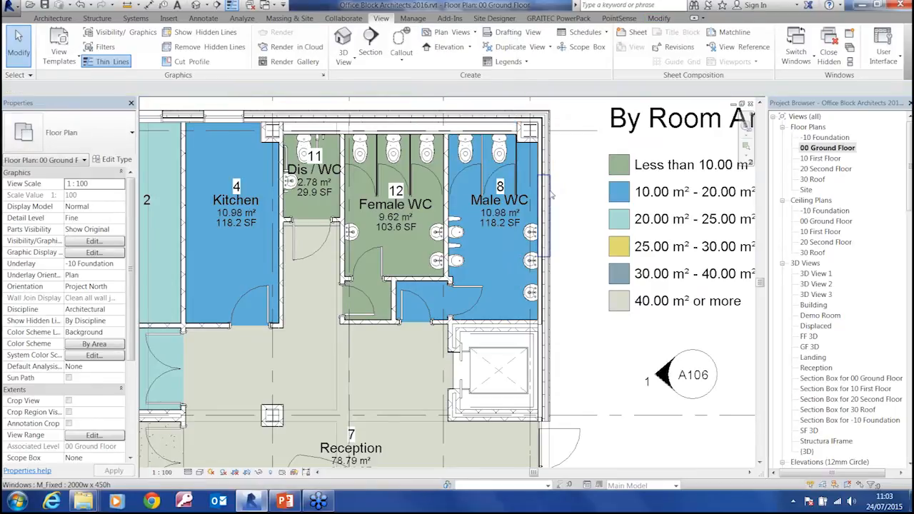
Move the Male WC's outer-wall window along the wall so it overlaps the lift shaft wall, and dismiss the resulting warning
{"action": "left_click", "coordinate": [550, 196]}
{"action": "left_click_drag", "start_coordinate": [551, 217], "coordinate": [557, 303]}
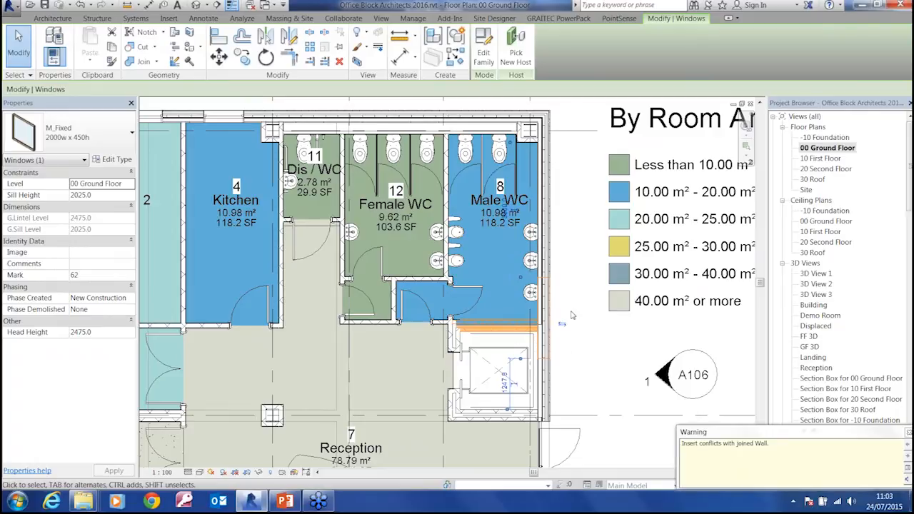
{"action": "left_click_drag", "start_coordinate": [770, 435], "coordinate": [694, 184]}
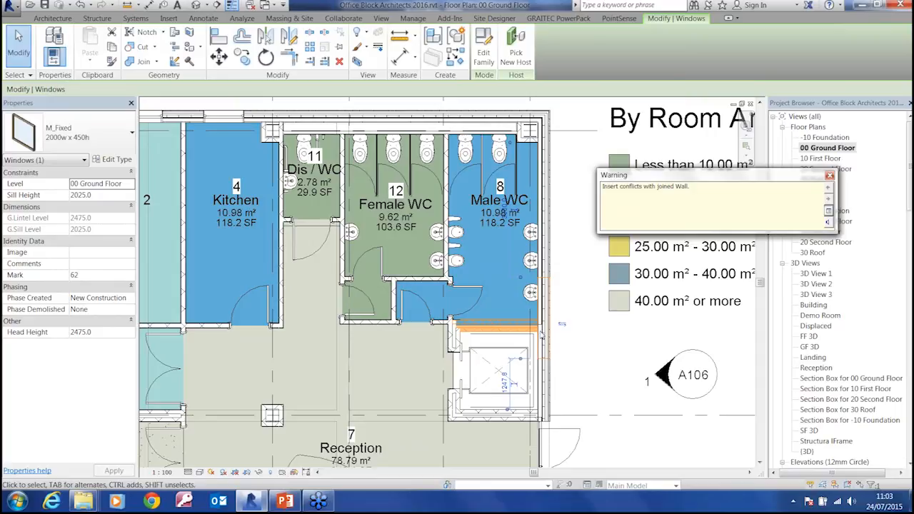
{"action": "right_click", "coordinate": [649, 179]}
{"action": "left_click", "coordinate": [802, 180]}
{"action": "left_click", "coordinate": [830, 176]}
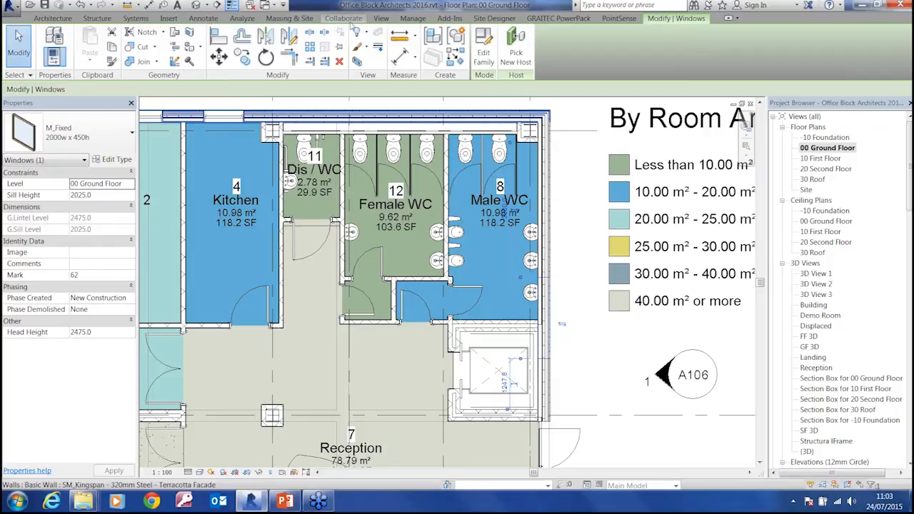
Review the model's warnings, expand the insert conflict with the joined wall, and highlight the wall and window involved
{"action": "left_click", "coordinate": [416, 24]}
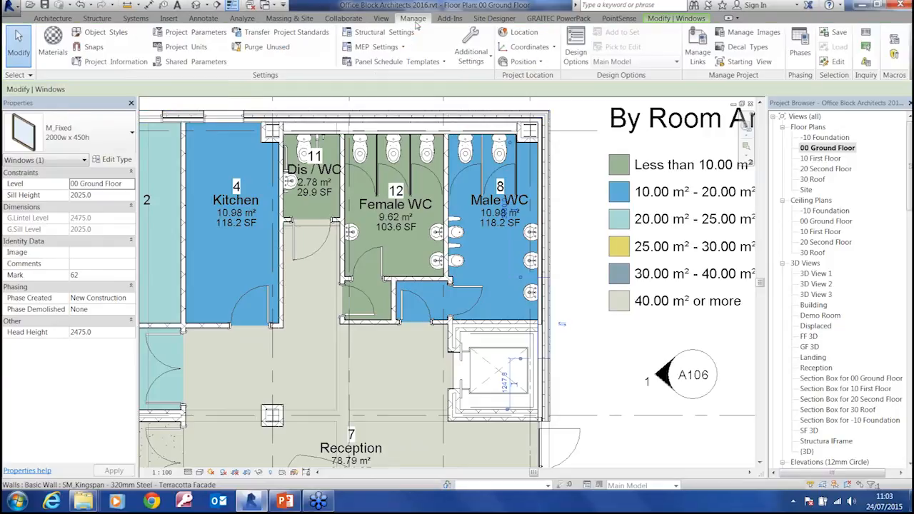
{"action": "left_click", "coordinate": [867, 61]}
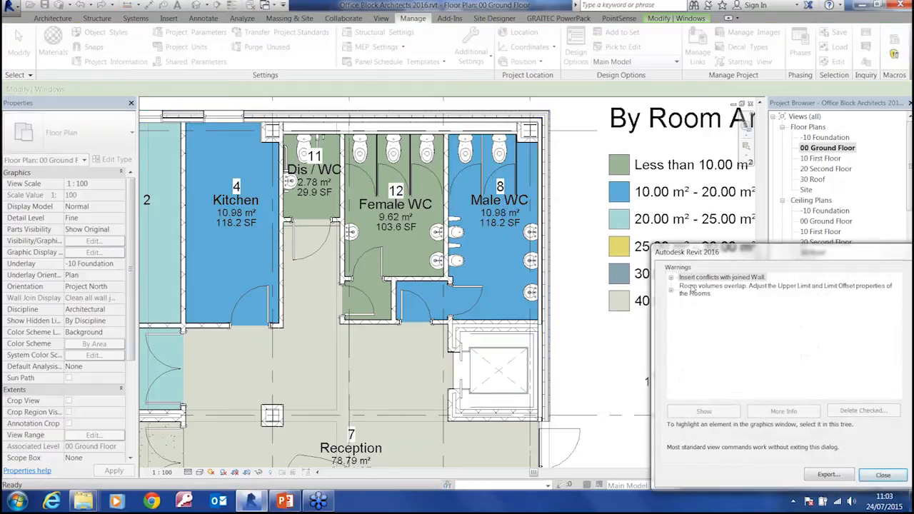
{"action": "left_click", "coordinate": [715, 277]}
{"action": "left_click", "coordinate": [672, 277]}
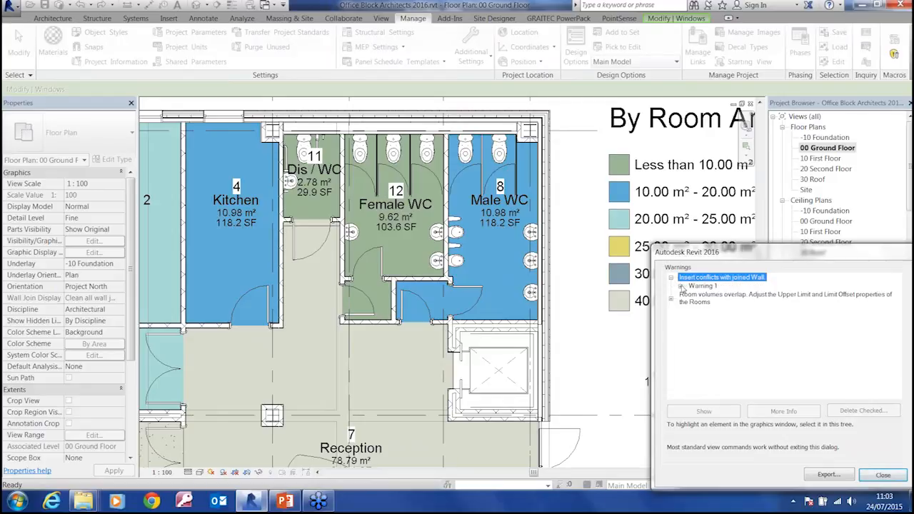
{"action": "left_click", "coordinate": [681, 286]}
{"action": "left_click", "coordinate": [718, 294]}
{"action": "left_click", "coordinate": [713, 305]}
{"action": "left_click", "coordinate": [716, 296]}
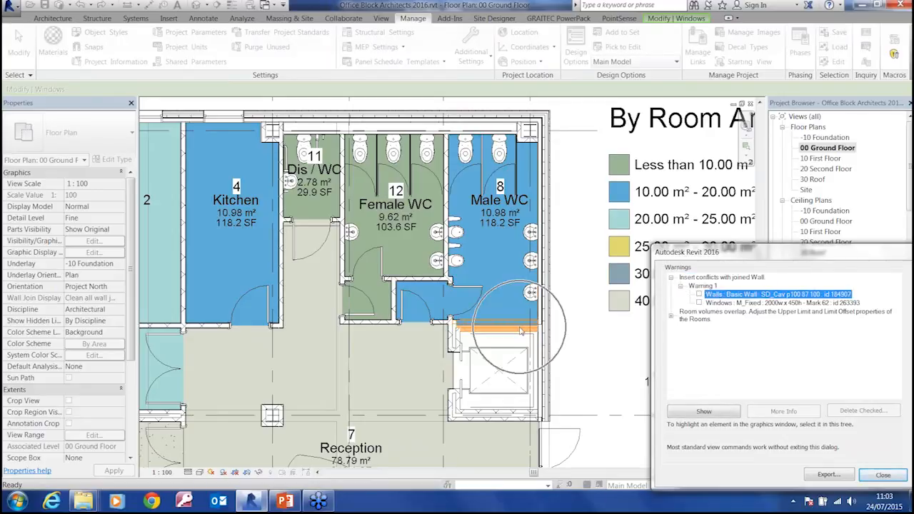
{"action": "left_click", "coordinate": [711, 303]}
{"action": "left_click", "coordinate": [713, 295]}
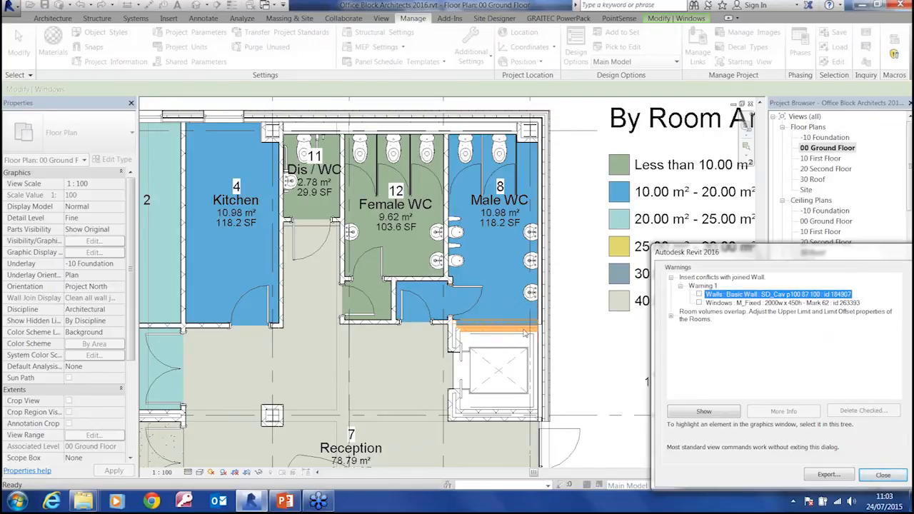
Show the conflicting SD_Cav wall from the insert conflict warning in the plan, and close the warnings list
{"action": "left_click_drag", "start_coordinate": [768, 251], "coordinate": [691, 121]}
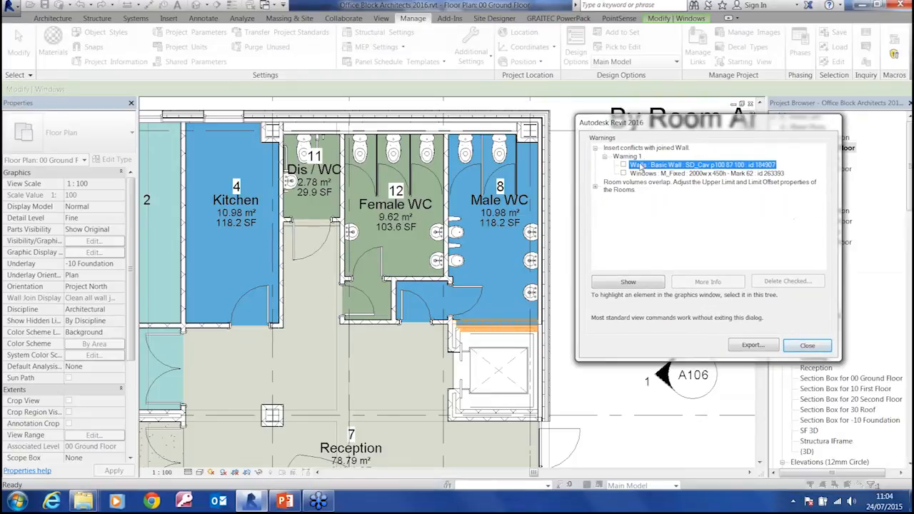
{"action": "left_click", "coordinate": [641, 167]}
{"action": "left_click", "coordinate": [633, 283]}
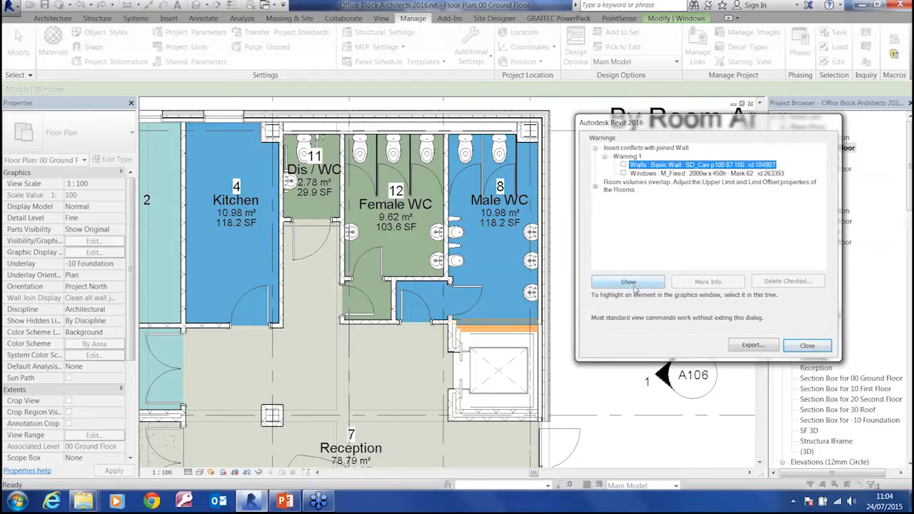
{"action": "left_click", "coordinate": [538, 302]}
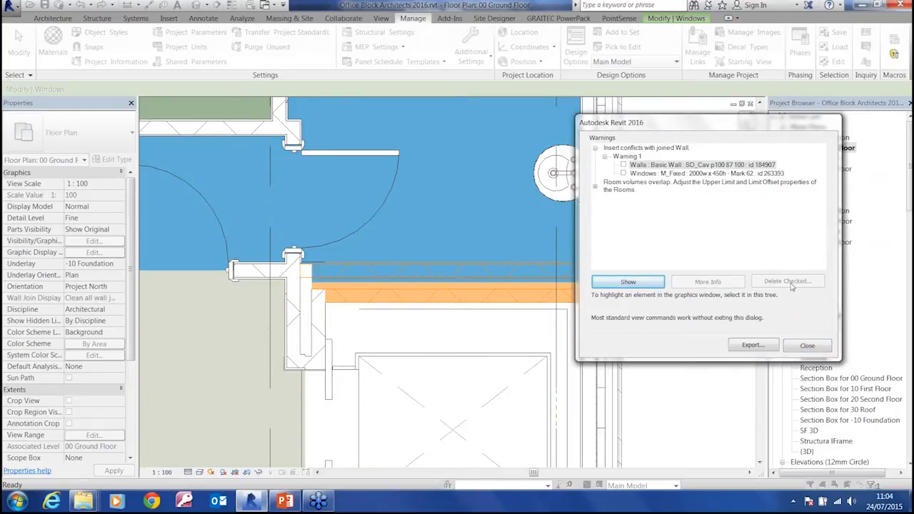
{"action": "left_click", "coordinate": [808, 346]}
Open the East elevation at the two lower windows in the terracotta facade
{"action": "scroll", "coordinate": [583, 285], "scroll_direction": "down", "scroll_amount": 2}
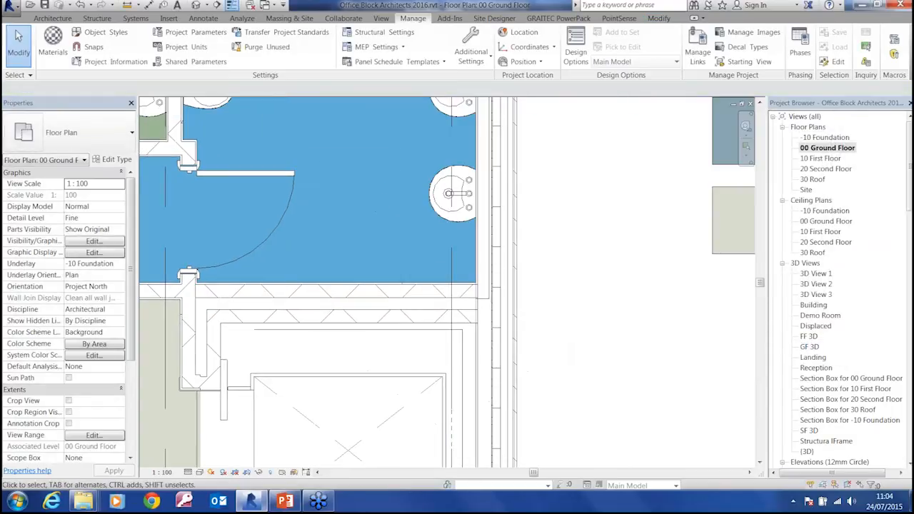
{"action": "scroll", "coordinate": [582, 285], "scroll_direction": "down", "scroll_amount": 4}
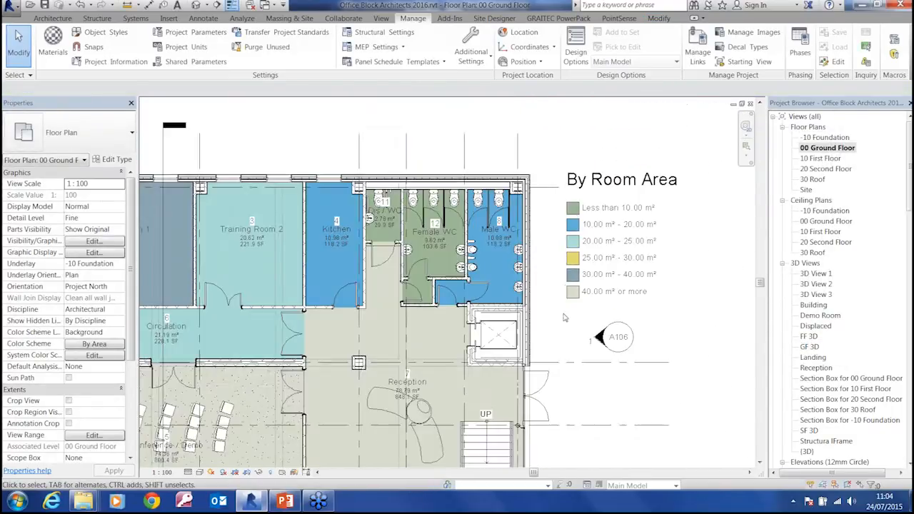
{"action": "middle_click_drag", "start_coordinate": [549, 313], "coordinate": [574, 267]}
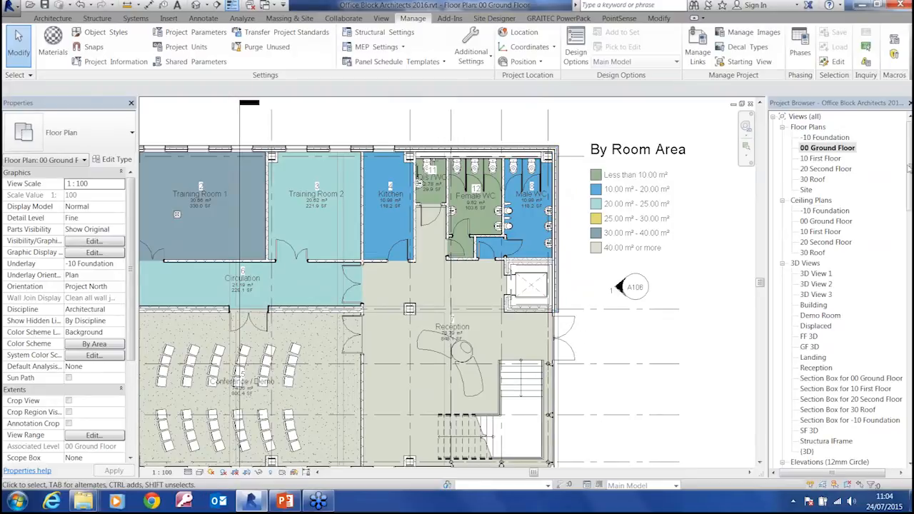
{"action": "left_click_drag", "start_coordinate": [909, 169], "coordinate": [908, 241]}
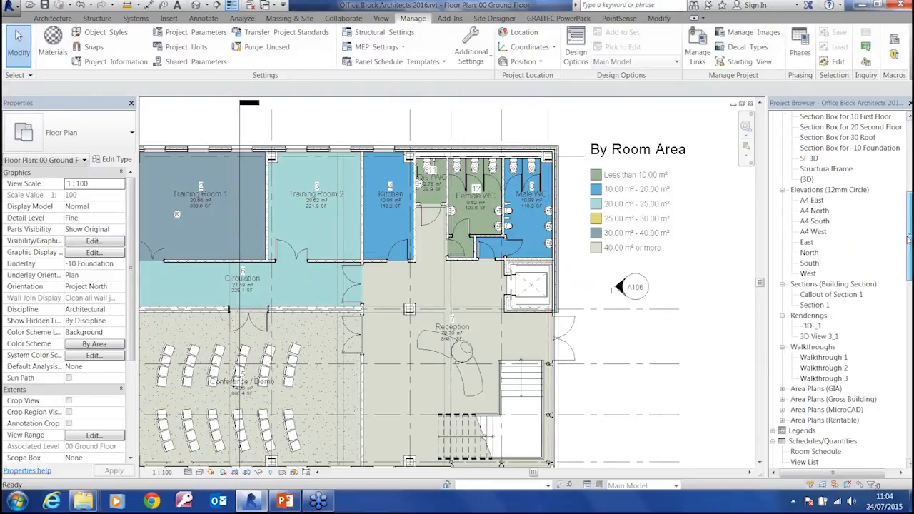
{"action": "double_click", "coordinate": [807, 242]}
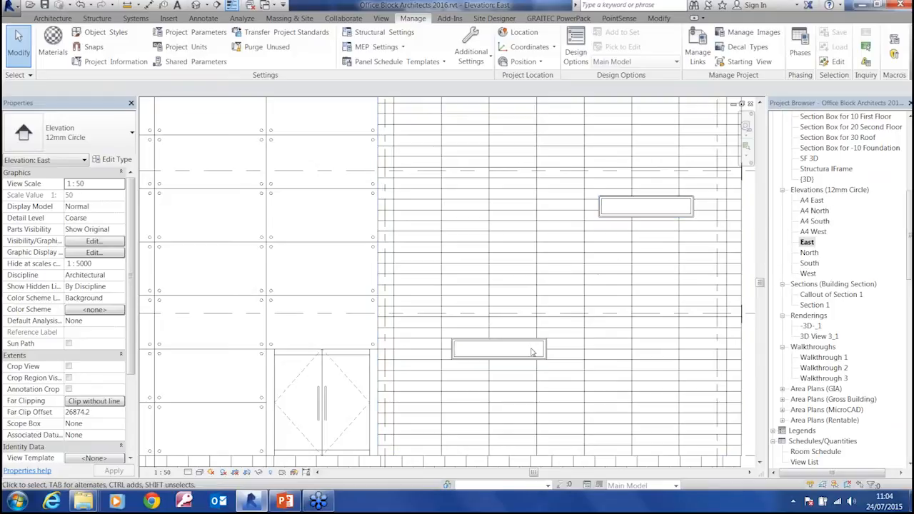
{"action": "middle_click_drag", "start_coordinate": [442, 353], "coordinate": [338, 318]}
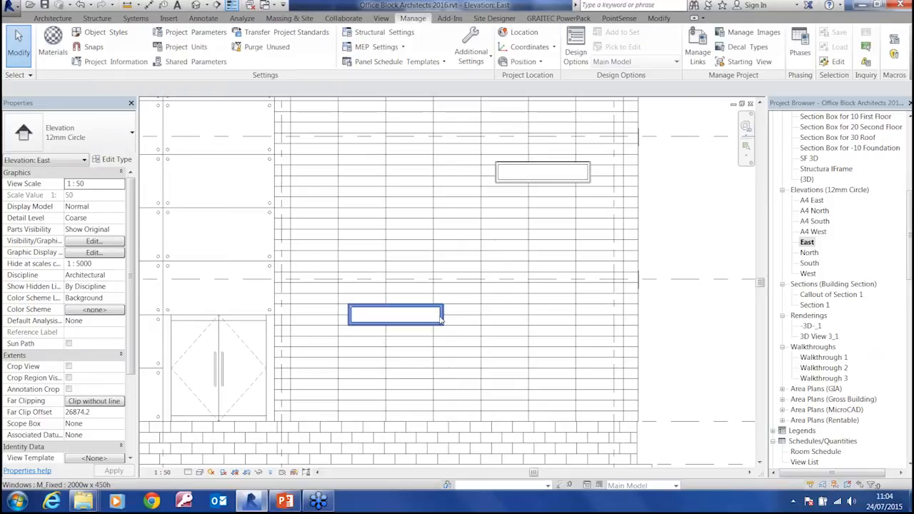
Align the ground-floor window's side edge with the side edge of the first-floor window above it
{"action": "left_click", "coordinate": [666, 19]}
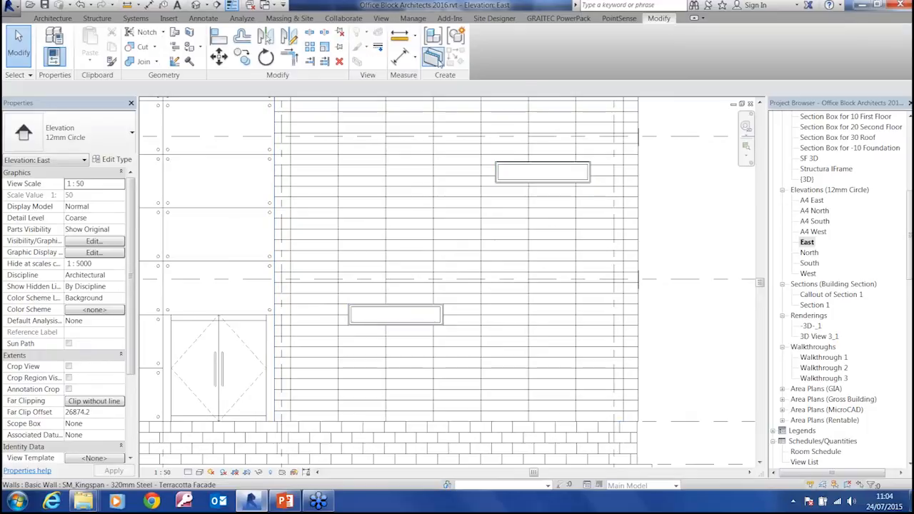
{"action": "left_click", "coordinate": [219, 36]}
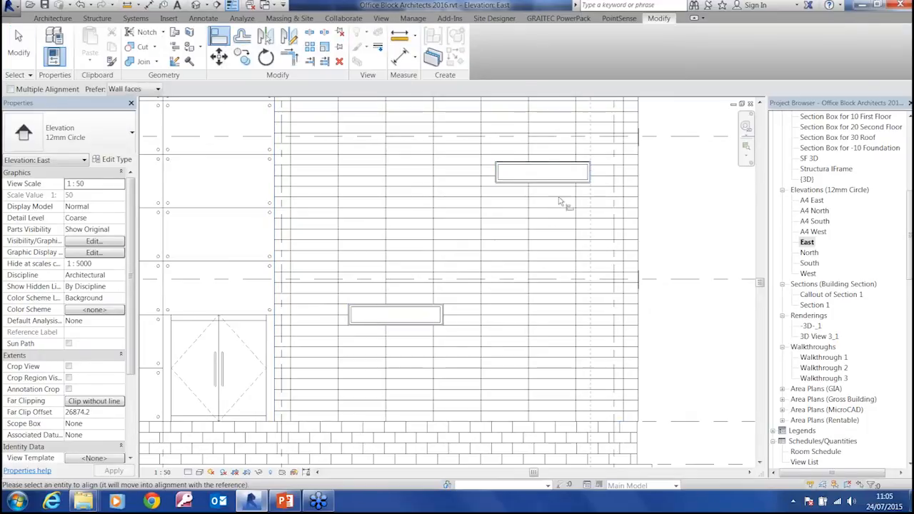
{"action": "left_click", "coordinate": [441, 316]}
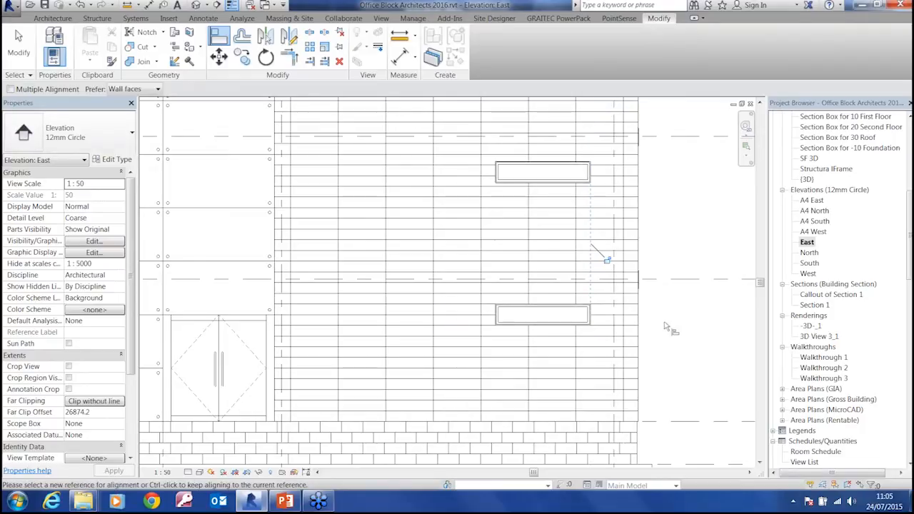
{"action": "mouse_move", "coordinate": [632, 255]}
{"action": "middle_mouse_down"}
{"action": "mouse_move", "coordinate": [588, 357]}
{"action": "mouse_move", "coordinate": [651, 255]}
{"action": "middle_mouse_up"}
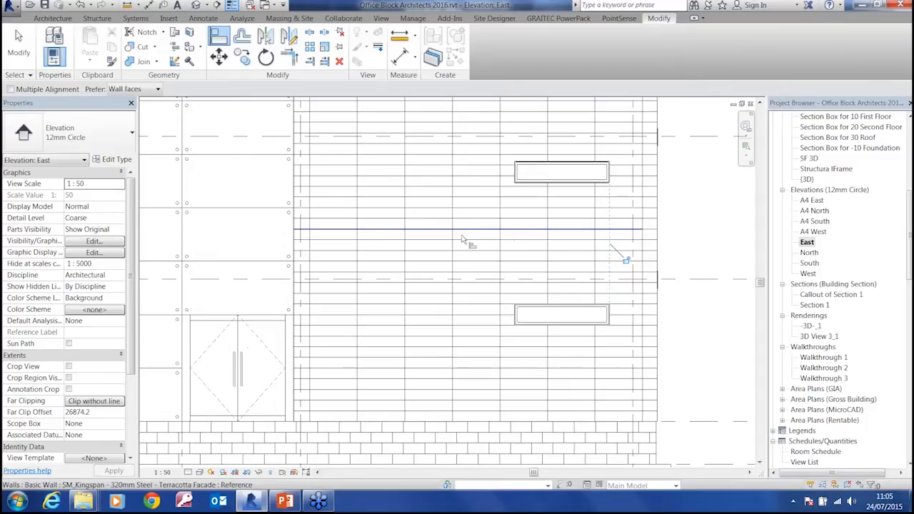
{"action": "key", "text": "Escape"}
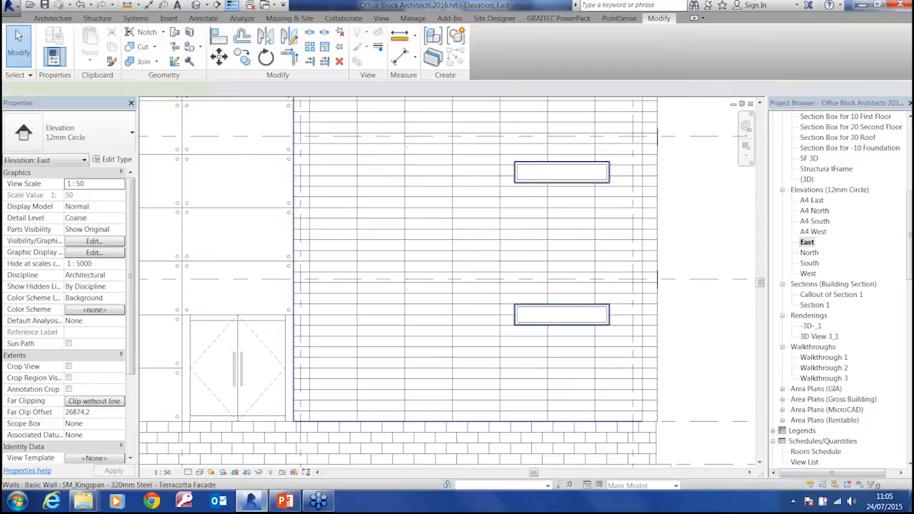
{"action": "left_click", "coordinate": [451, 244]}
{"action": "key", "text": "Escape"}
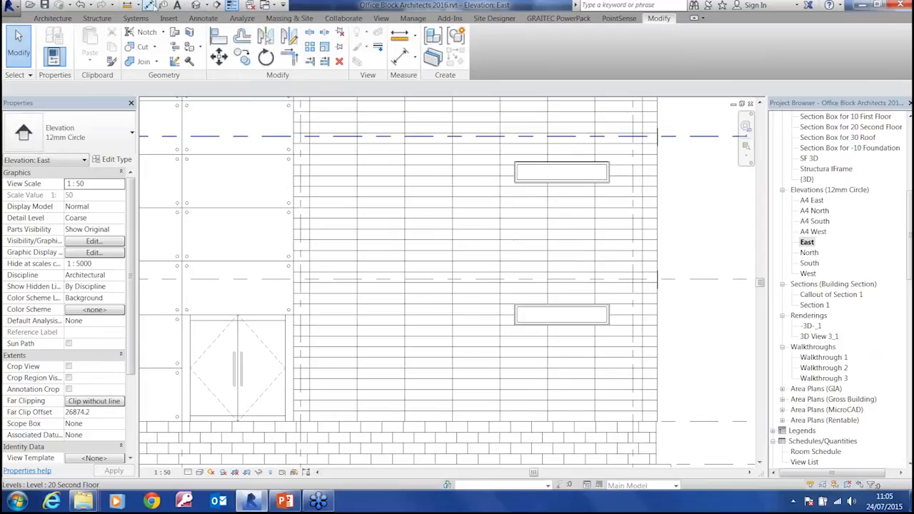
Check the spacing between two vertical facade joints with an aligned dimension, without placing it
{"action": "left_click", "coordinate": [151, 6]}
{"action": "left_click", "coordinate": [358, 227]}
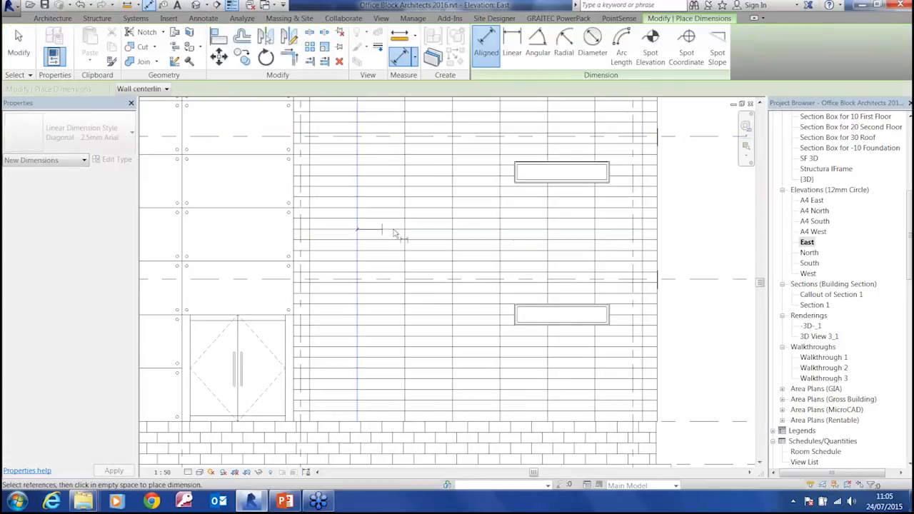
{"action": "left_click", "coordinate": [406, 230]}
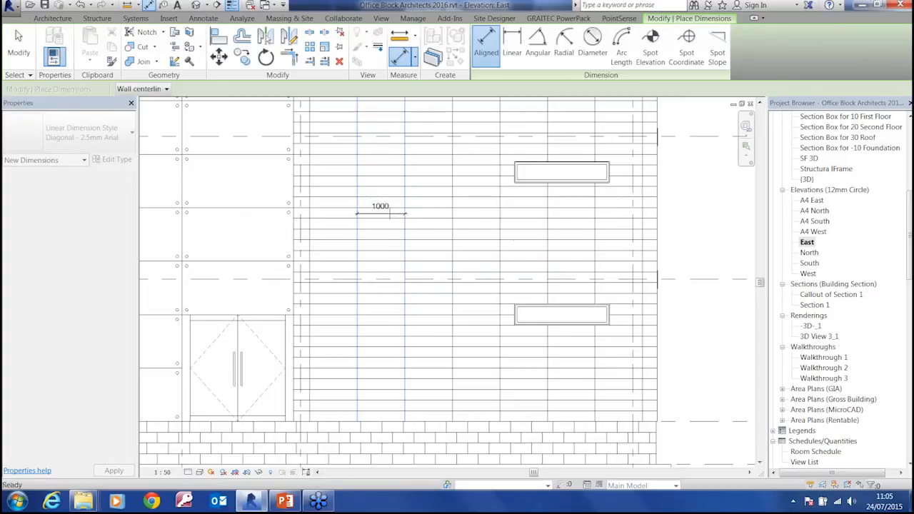
{"action": "key", "text": "Escape"}
{"action": "key", "text": "Escape"}
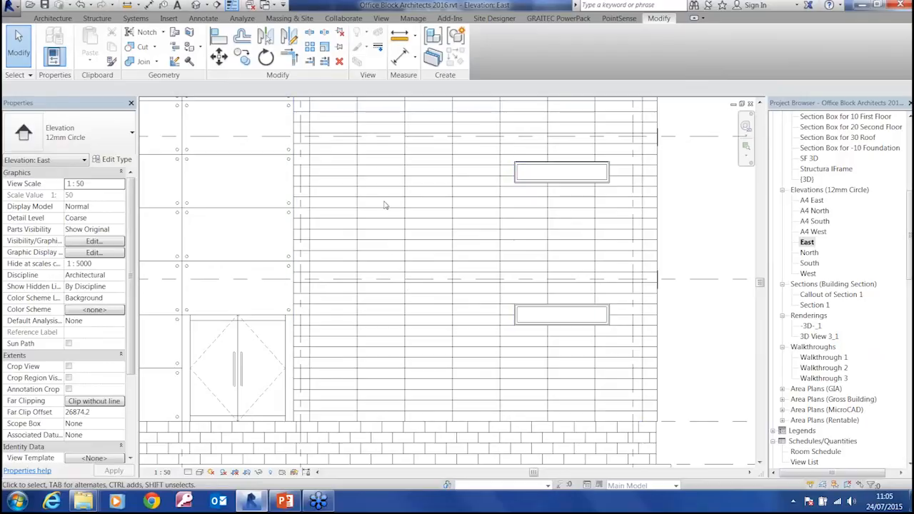
Align a vertical joint of the terracotta facade pattern with the side edge of the first-floor window
{"action": "left_click", "coordinate": [216, 40]}
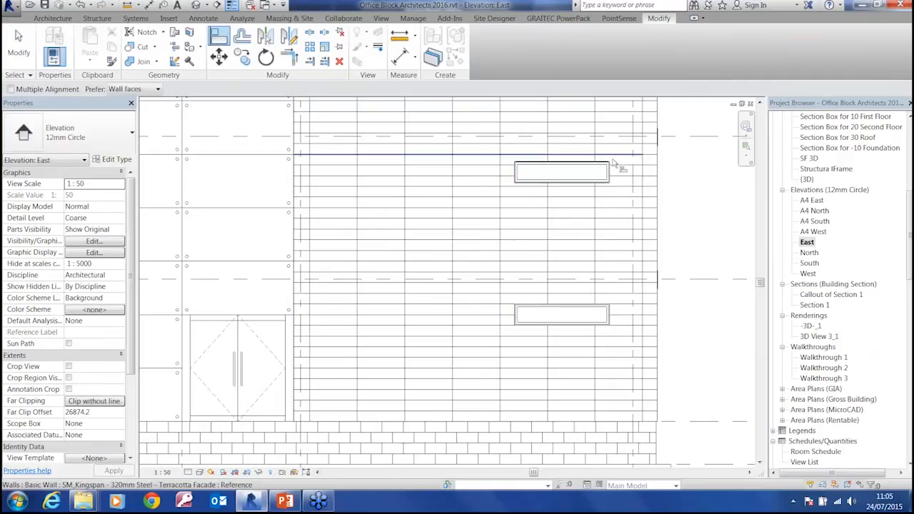
{"action": "left_click", "coordinate": [596, 153]}
{"action": "left_click", "coordinate": [608, 153]}
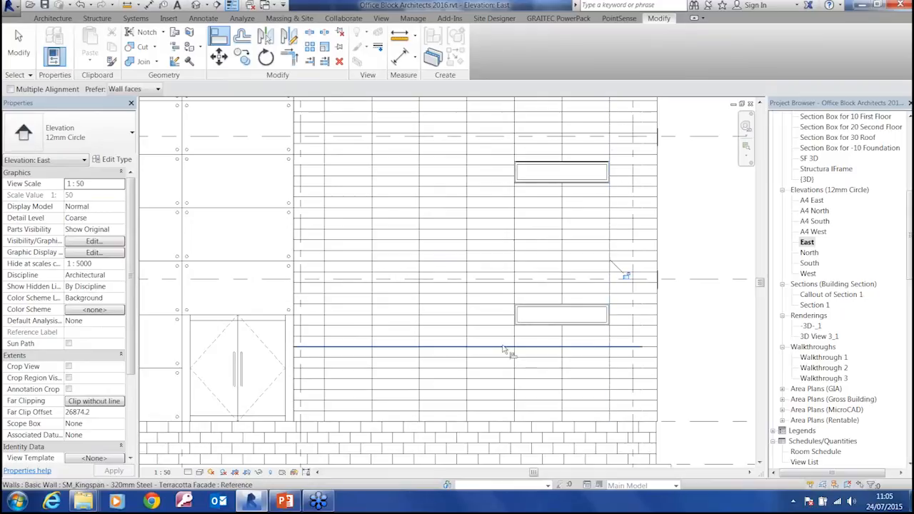
Align the bottom edges of the first-floor and second-floor windows with the nearest horizontal facade joints
{"action": "left_click", "coordinate": [524, 190]}
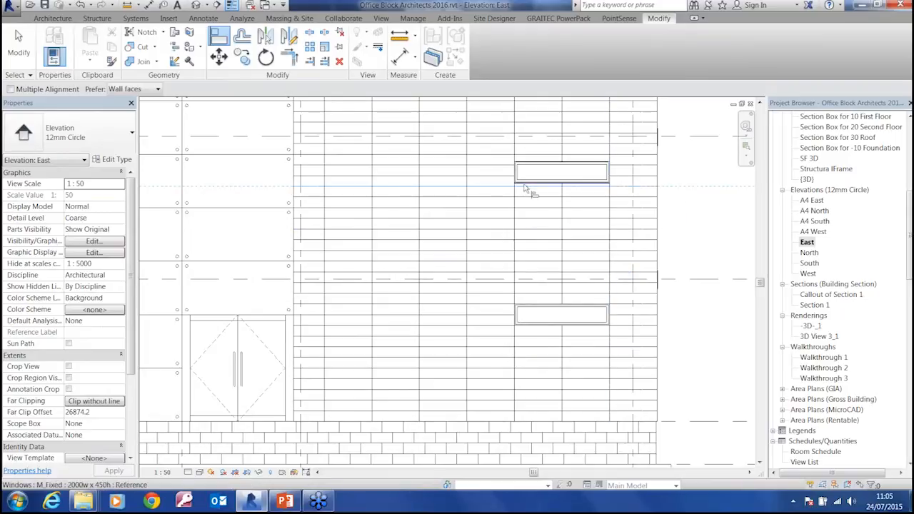
{"action": "left_click", "coordinate": [526, 191]}
{"action": "middle_click_drag", "start_coordinate": [563, 241], "coordinate": [564, 318]}
{"action": "middle_click_drag", "start_coordinate": [536, 172], "coordinate": [539, 232]}
{"action": "left_click", "coordinate": [496, 174]}
{"action": "left_click", "coordinate": [524, 177]}
{"action": "middle_click_drag", "start_coordinate": [563, 264], "coordinate": [545, 208]}
{"action": "middle_click_drag", "start_coordinate": [575, 362], "coordinate": [564, 275]}
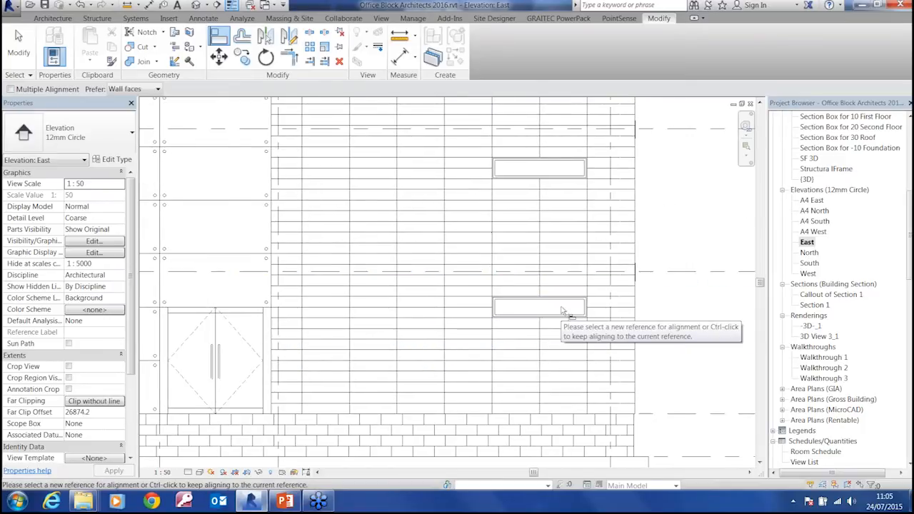
Finish aligning and examine the First Floor, Ground Floor and Foundation level markers beside the East elevation
{"action": "scroll", "coordinate": [556, 305], "scroll_direction": "down", "scroll_amount": 3}
{"action": "middle_click_drag", "start_coordinate": [471, 299], "coordinate": [515, 306]}
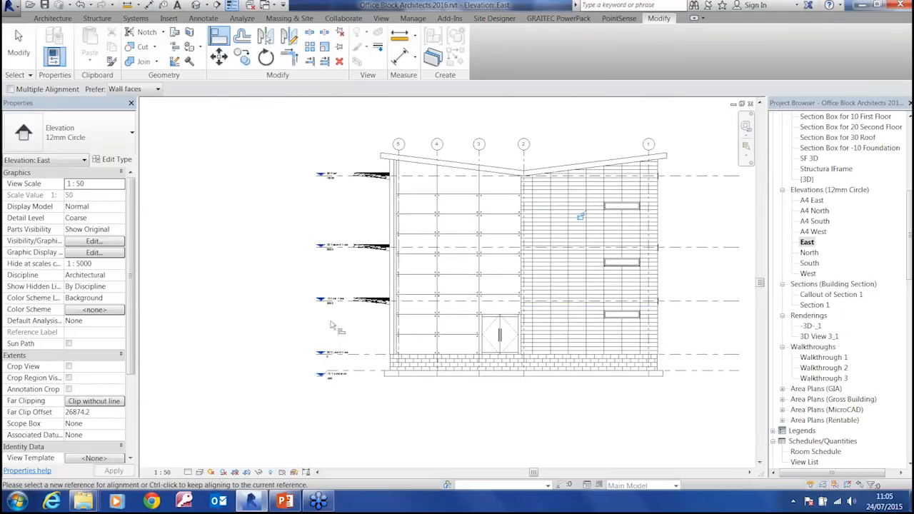
{"action": "scroll", "coordinate": [342, 348], "scroll_direction": "up", "scroll_amount": 4}
{"action": "scroll", "coordinate": [344, 348], "scroll_direction": "up", "scroll_amount": 2}
{"action": "key", "text": "Escape"}
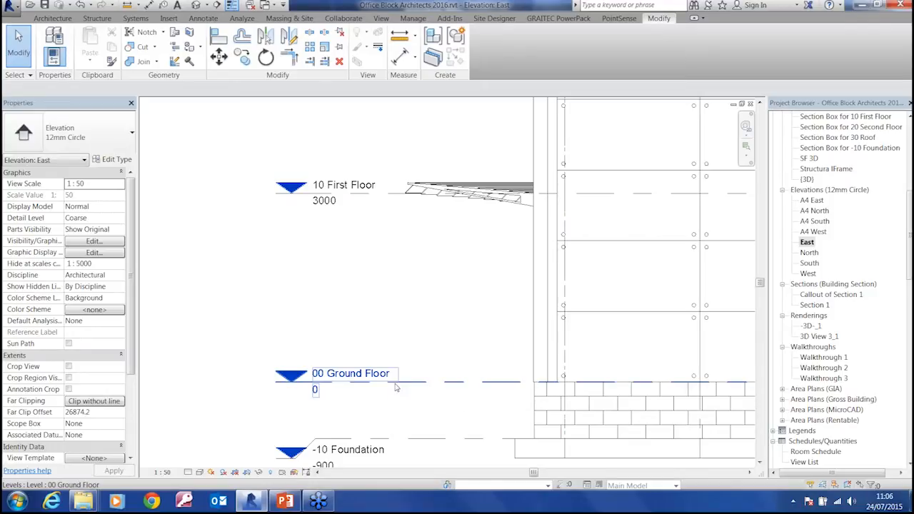
Select the ground-floor window and check its Level options, keeping 00 Ground Floor
{"action": "middle_click_drag", "start_coordinate": [658, 315], "coordinate": [260, 294]}
{"action": "middle_click_drag", "start_coordinate": [553, 311], "coordinate": [256, 363]}
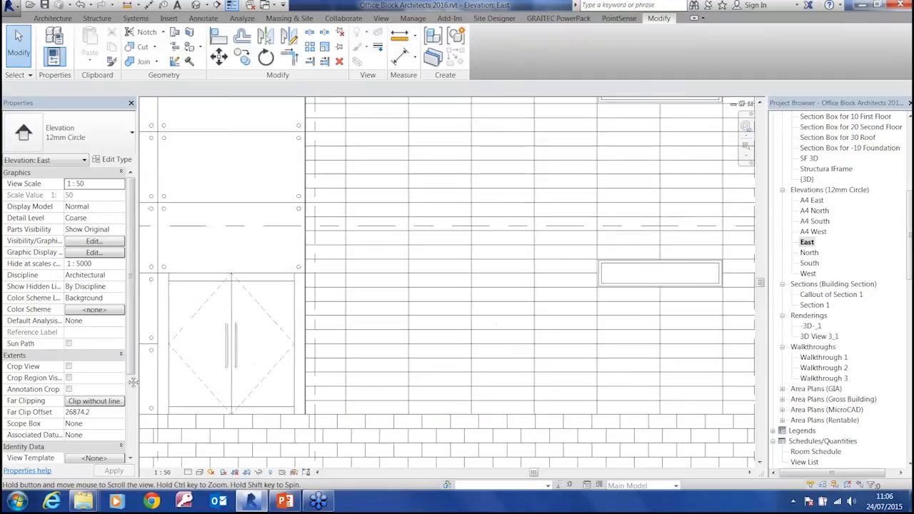
{"action": "left_click", "coordinate": [620, 288]}
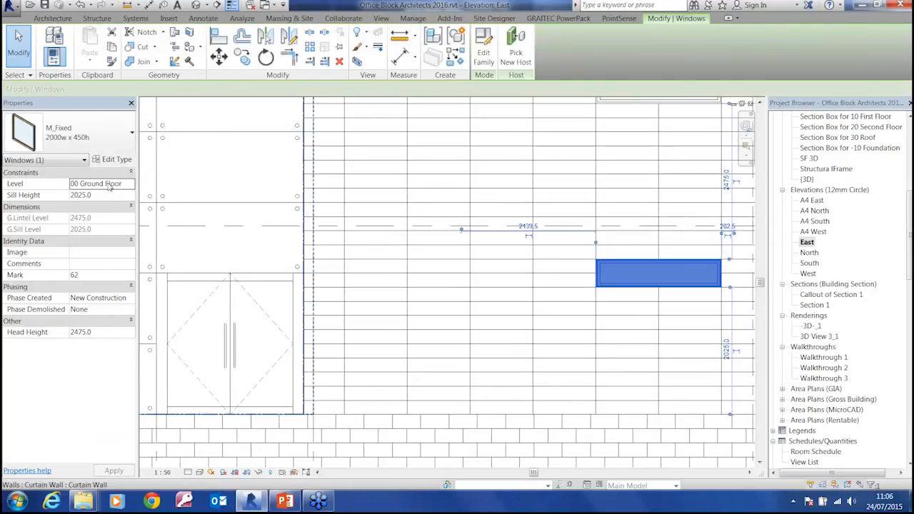
{"action": "left_click", "coordinate": [130, 185]}
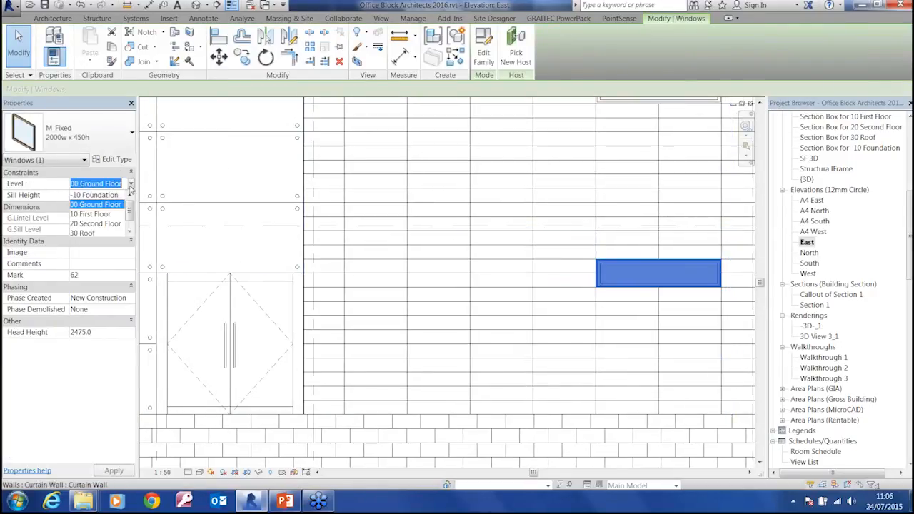
{"action": "left_click", "coordinate": [96, 204]}
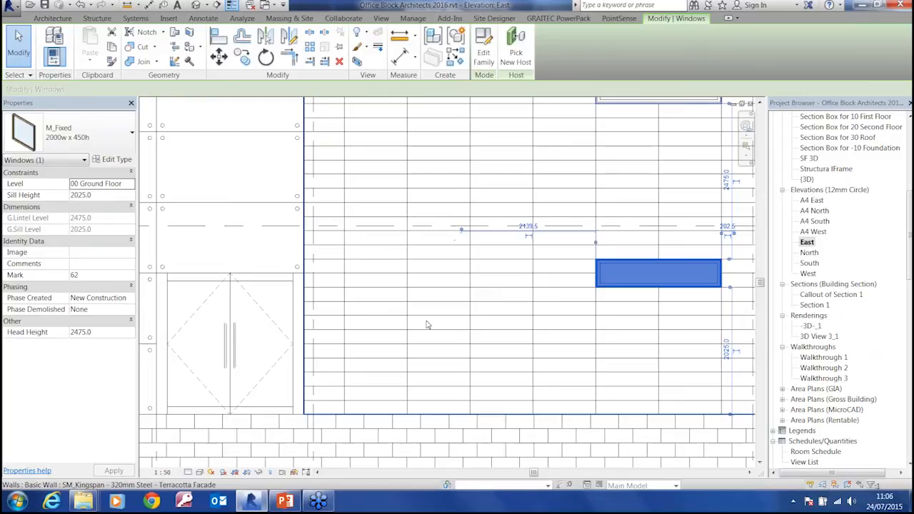
Examine the names and heights of all the level markers in the East elevation, from the foundation up to the roof
{"action": "scroll", "coordinate": [443, 329], "scroll_direction": "down", "scroll_amount": 3}
{"action": "scroll", "coordinate": [469, 342], "scroll_direction": "down", "scroll_amount": 3}
{"action": "scroll", "coordinate": [406, 339], "scroll_direction": "up", "scroll_amount": 5}
{"action": "scroll", "coordinate": [406, 339], "scroll_direction": "up", "scroll_amount": 2}
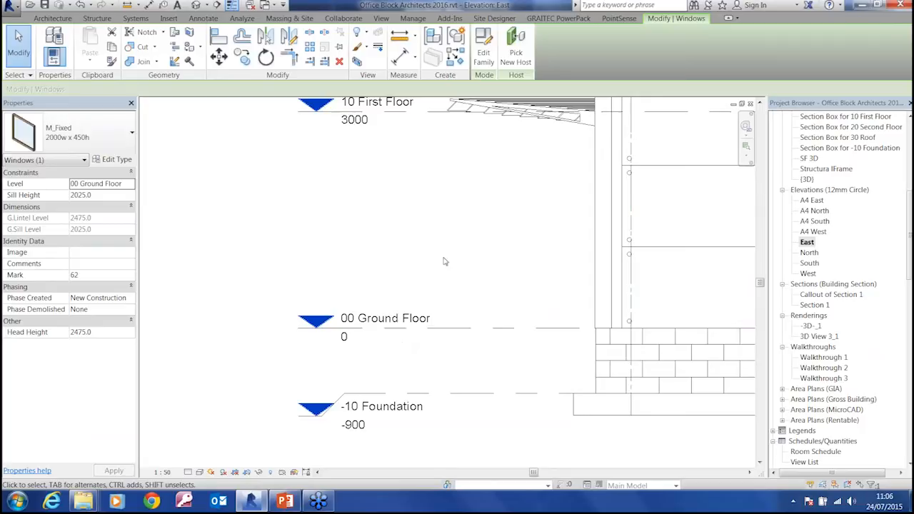
{"action": "middle_click_drag", "start_coordinate": [445, 259], "coordinate": [342, 351]}
{"action": "scroll", "coordinate": [343, 351], "scroll_direction": "down", "scroll_amount": 2}
{"action": "middle_click_drag", "start_coordinate": [353, 296], "coordinate": [367, 464]}
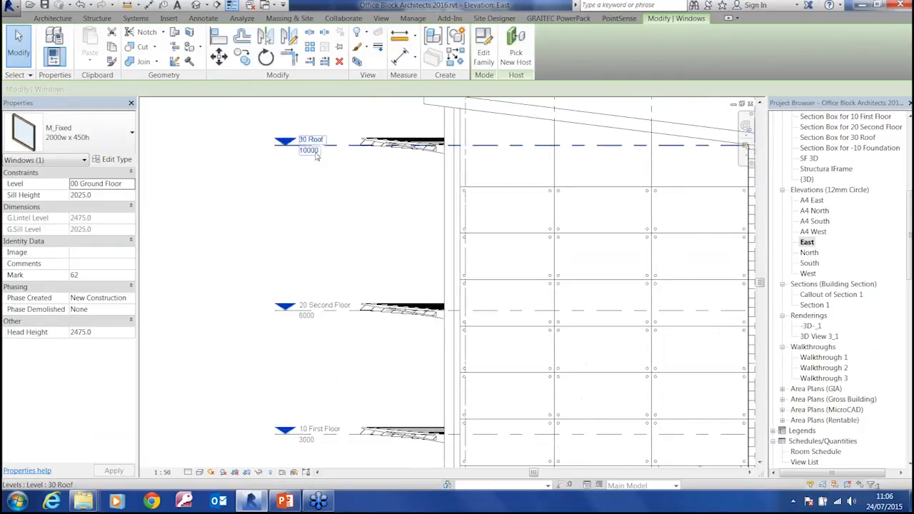
{"action": "middle_click_drag", "start_coordinate": [358, 358], "coordinate": [358, 357]}
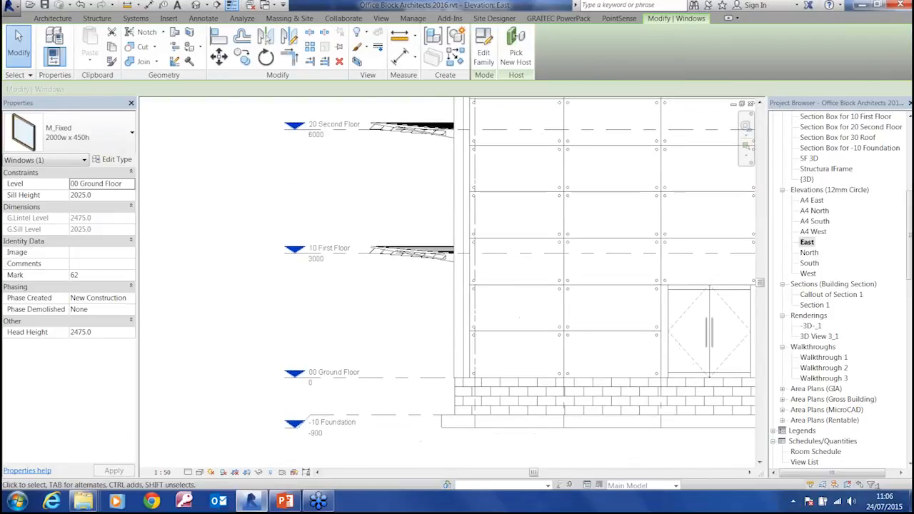
Set the elevation of the 30 Roof level to 9 m in the East elevation
{"action": "middle_click_drag", "start_coordinate": [350, 208], "coordinate": [357, 425]}
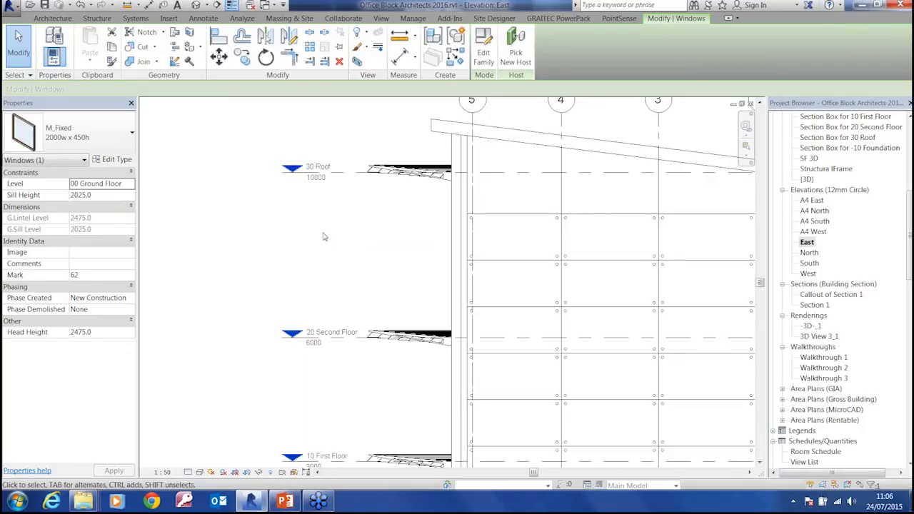
{"action": "left_click", "coordinate": [324, 176]}
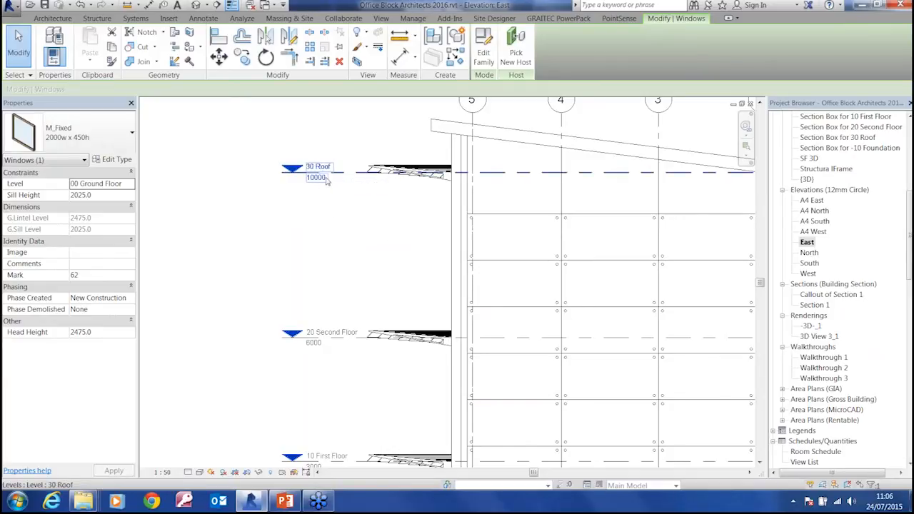
{"action": "left_click", "coordinate": [320, 178]}
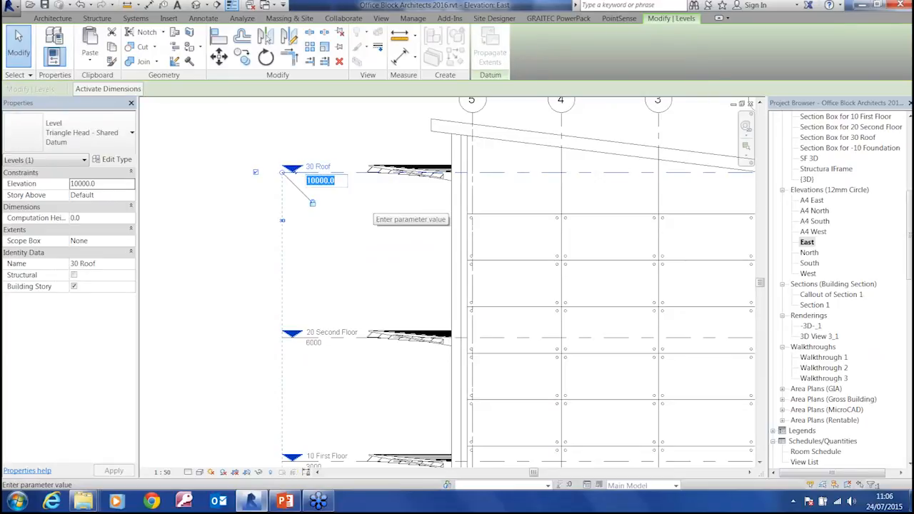
{"action": "type", "text": "9m"}
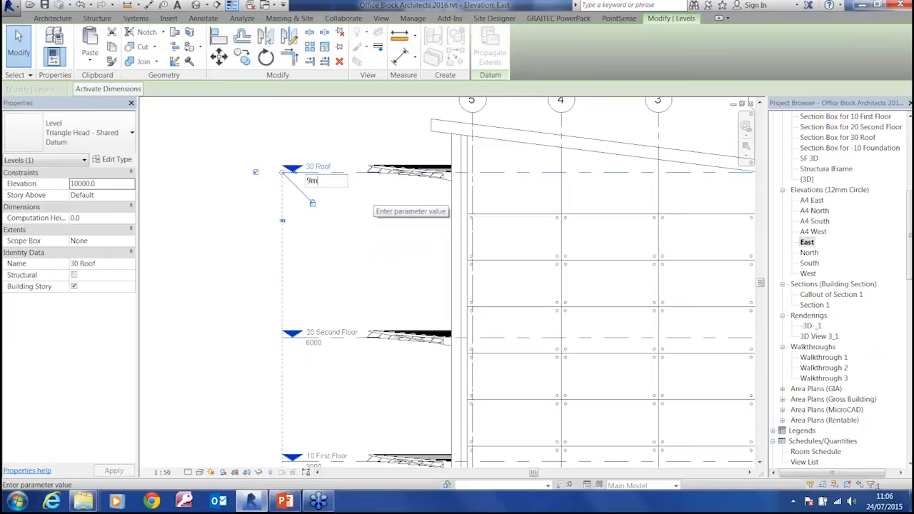
{"action": "key", "text": "BackSpace"}
{"action": "key", "text": "BackSpace"}
{"action": "type", "text": "9000"}
{"action": "key", "text": "BackSpace"}
{"action": "key", "text": "BackSpace"}
{"action": "key", "text": "BackSpace"}
{"action": "type", "text": "00"}
{"action": "key", "text": "BackSpace"}
{"action": "key", "text": "BackSpace"}
{"action": "type", "text": "00cm"}
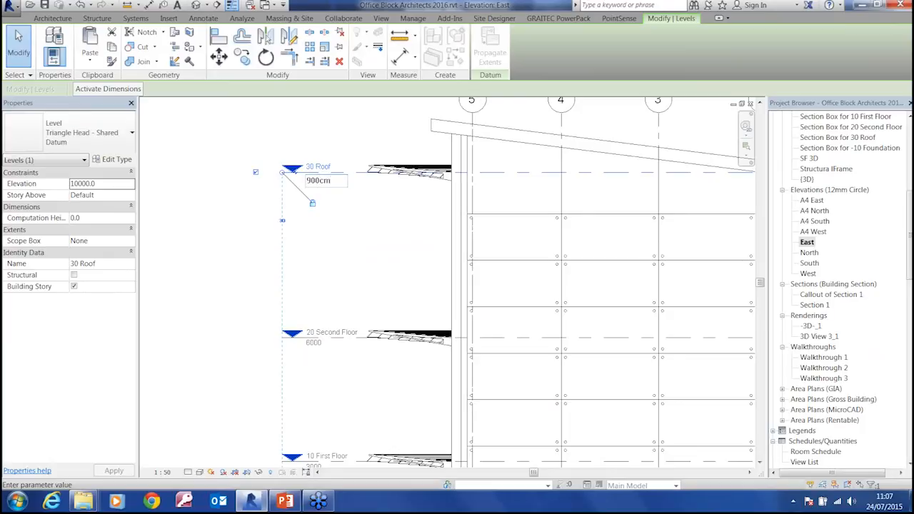
{"action": "key", "text": "BackSpace"}
{"action": "key", "text": "BackSpace"}
{"action": "key", "text": "BackSpace"}
{"action": "key", "text": "BackSpace"}
{"action": "type", "text": "m"}
{"action": "key", "text": "Return"}
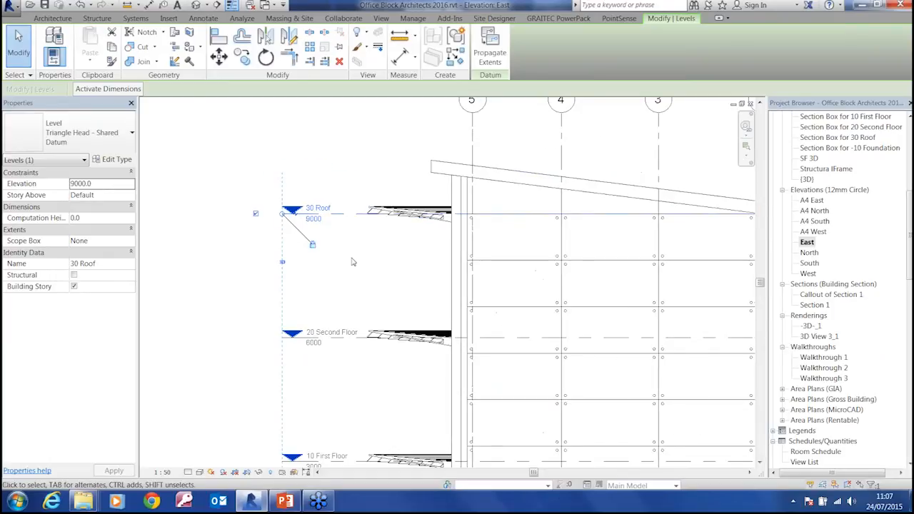
{"action": "left_click", "coordinate": [351, 264]}
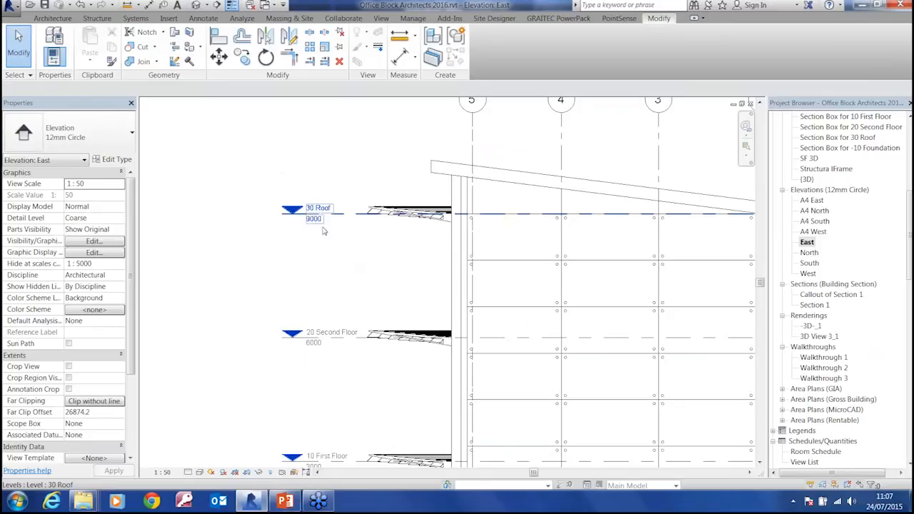
Set the 30 Roof level's elevation to 27'8" and resolve the errors by deleting the types that cannot be made, including Planar Glazed Panel
{"action": "left_click", "coordinate": [314, 219]}
{"action": "left_click", "coordinate": [316, 221]}
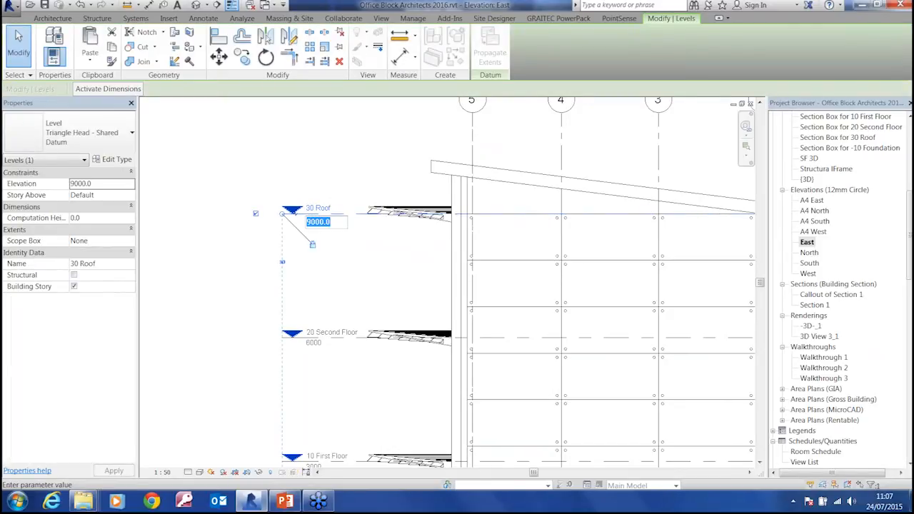
{"action": "type", "text": "27'8\""}
{"action": "key", "text": "Return"}
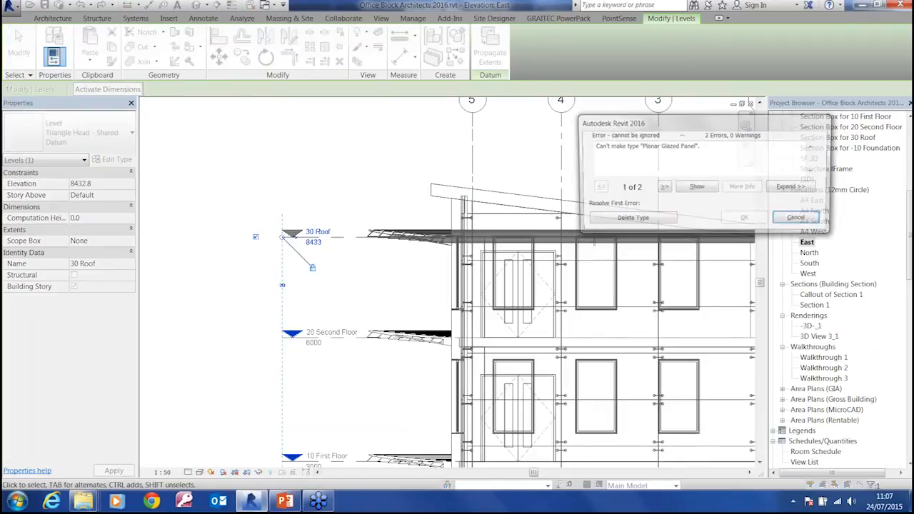
{"action": "left_click", "coordinate": [624, 222]}
{"action": "left_click", "coordinate": [625, 220]}
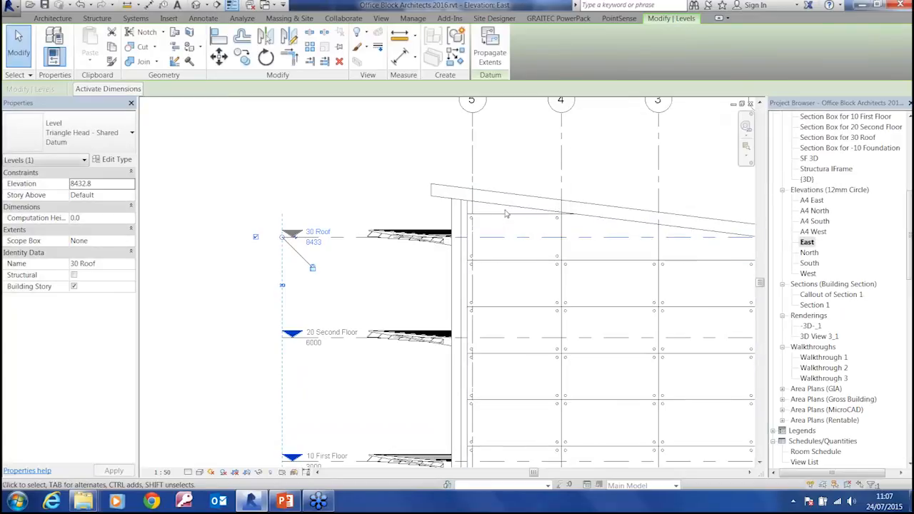
Change the 30 Roof level's elevation back to 9 m and clear the selection
{"action": "left_click", "coordinate": [315, 243]}
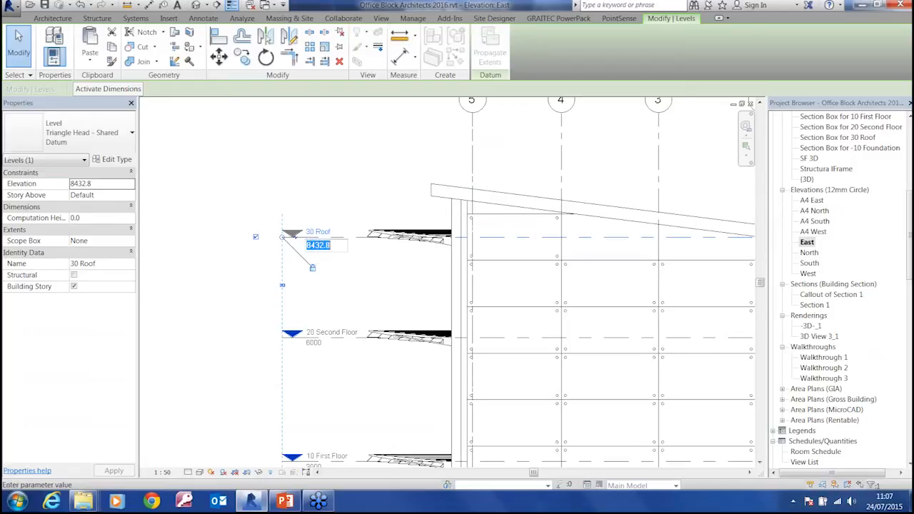
{"action": "type", "text": "9m"}
{"action": "key", "text": "Return"}
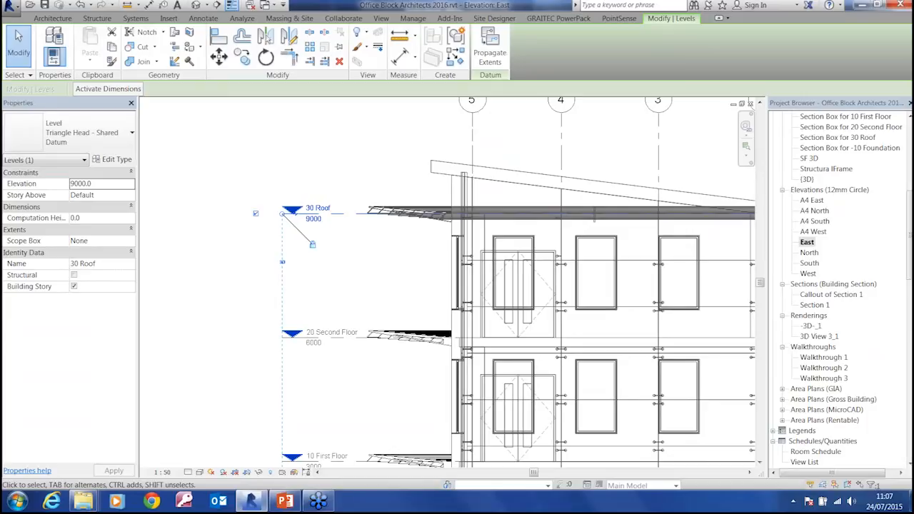
{"action": "key", "text": "Escape"}
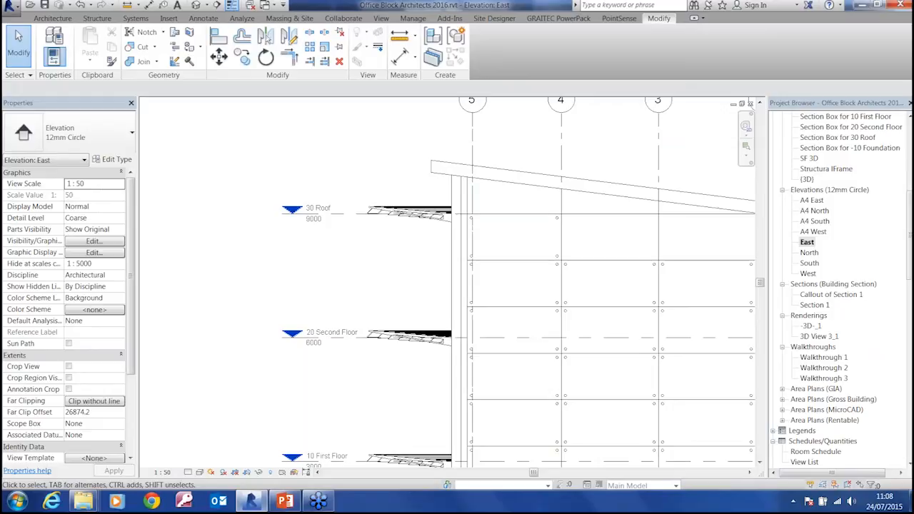
Review the whole East elevation and open the 00 Ground Floor floor plan
{"action": "middle_click_drag", "start_coordinate": [420, 286], "coordinate": [215, 282]}
{"action": "scroll", "coordinate": [349, 278], "scroll_direction": "down", "scroll_amount": 2}
{"action": "middle_click_drag", "start_coordinate": [450, 317], "coordinate": [492, 264]}
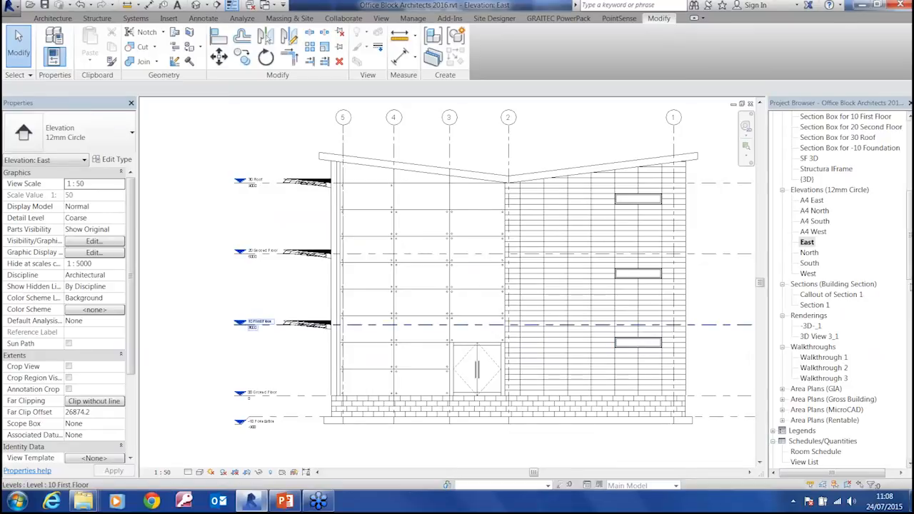
{"action": "left_click_drag", "start_coordinate": [911, 260], "coordinate": [911, 189]}
{"action": "double_click", "coordinate": [815, 147]}
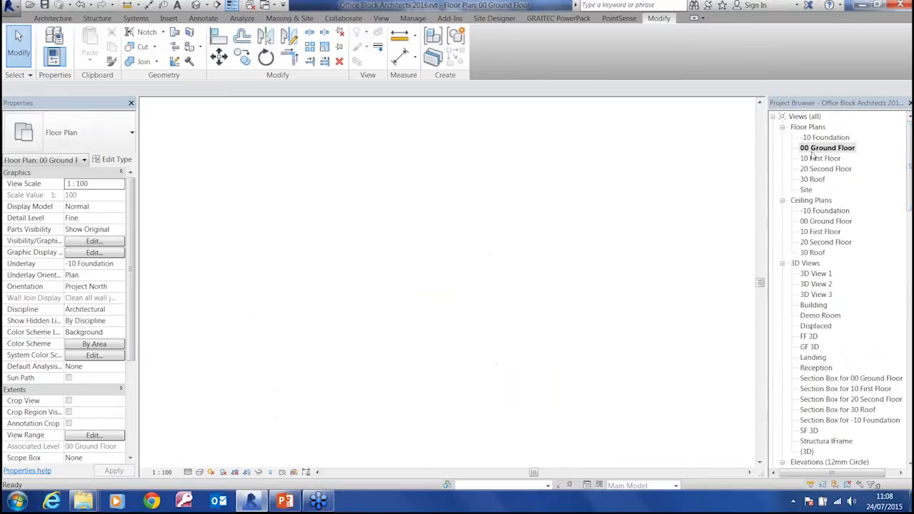
{"action": "scroll", "coordinate": [394, 357], "scroll_direction": "down", "scroll_amount": 4}
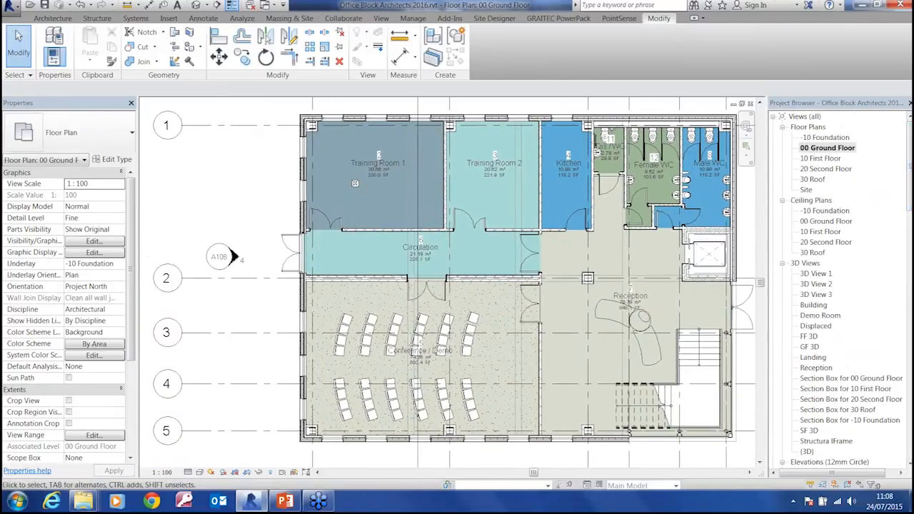
Create a horizontal building section across the full width of the building, running through the Circulation corridor above grid line 2
{"action": "left_click", "coordinate": [382, 20]}
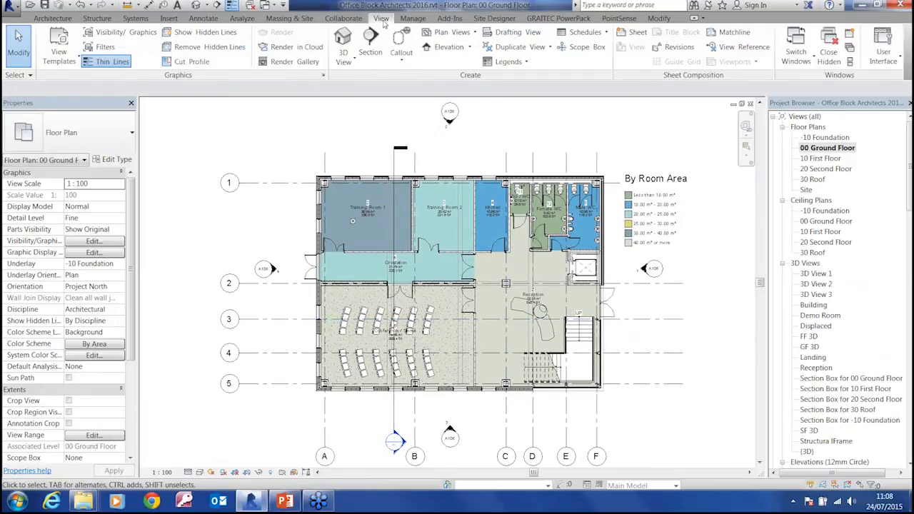
{"action": "left_click", "coordinate": [370, 43]}
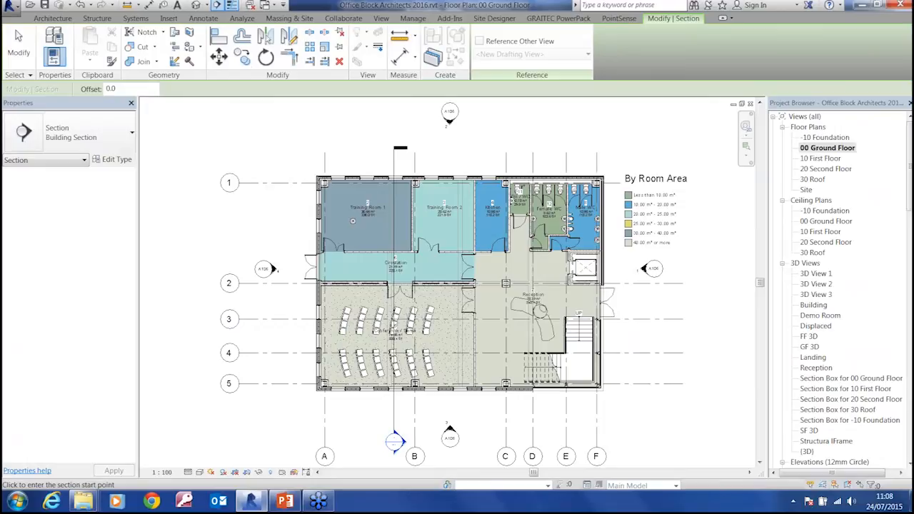
{"action": "left_click", "coordinate": [288, 267]}
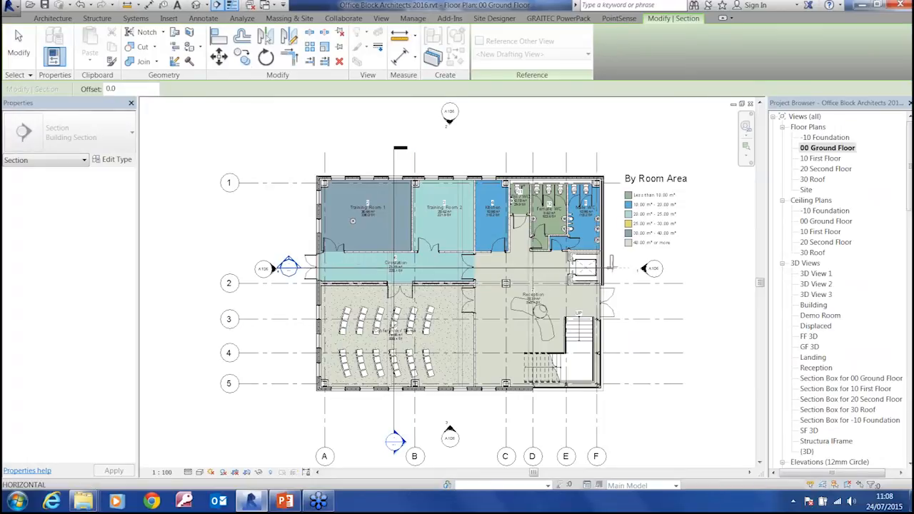
{"action": "left_click", "coordinate": [615, 266]}
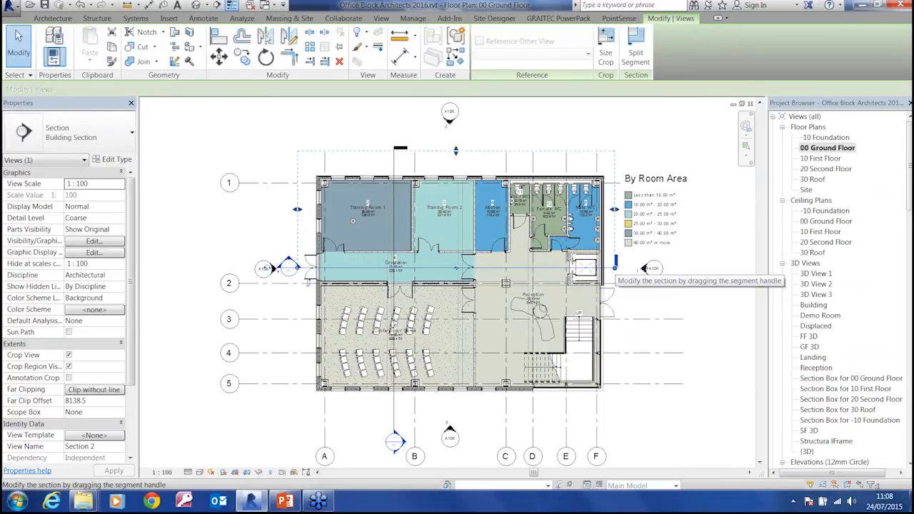
{"action": "key", "text": "Escape"}
{"action": "key", "text": "Escape"}
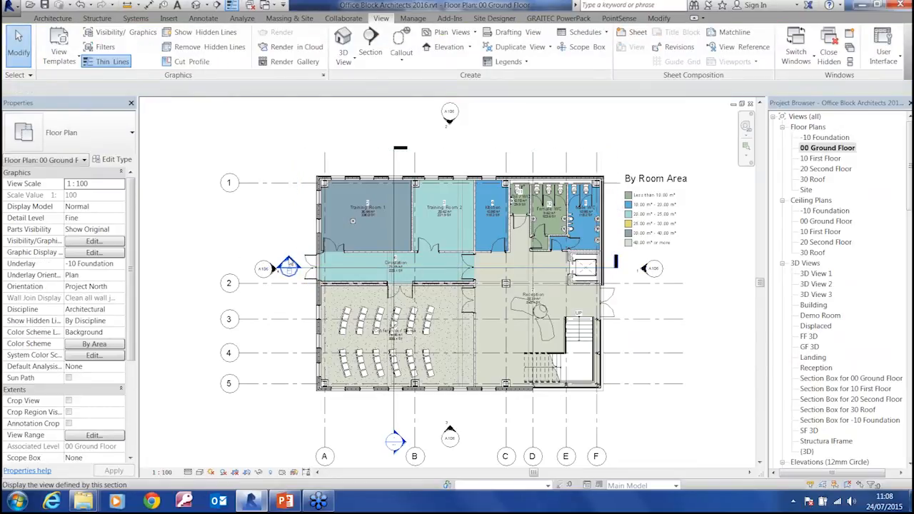
Open the view defined by the new section through the Circulation corridor
{"action": "scroll", "coordinate": [290, 252], "scroll_direction": "up", "scroll_amount": 3}
{"action": "scroll", "coordinate": [291, 252], "scroll_direction": "up", "scroll_amount": 3}
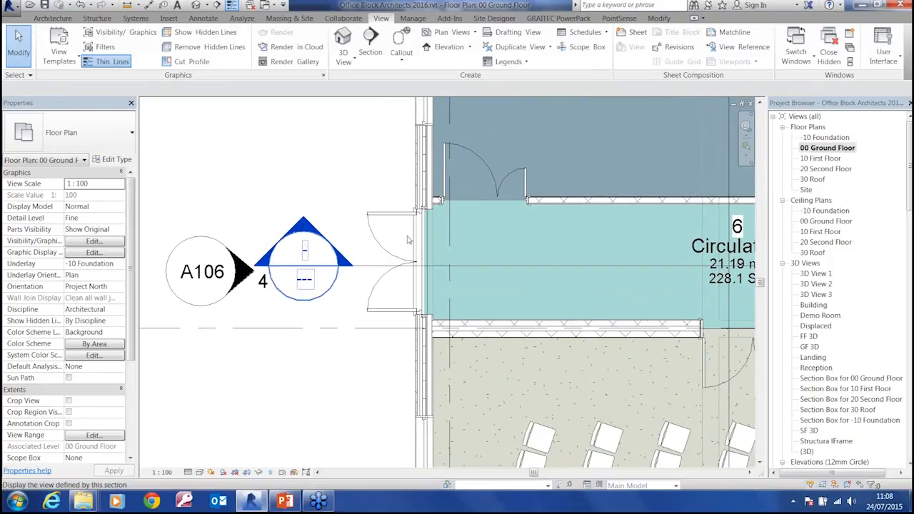
{"action": "left_click_drag", "start_coordinate": [911, 166], "coordinate": [910, 237]}
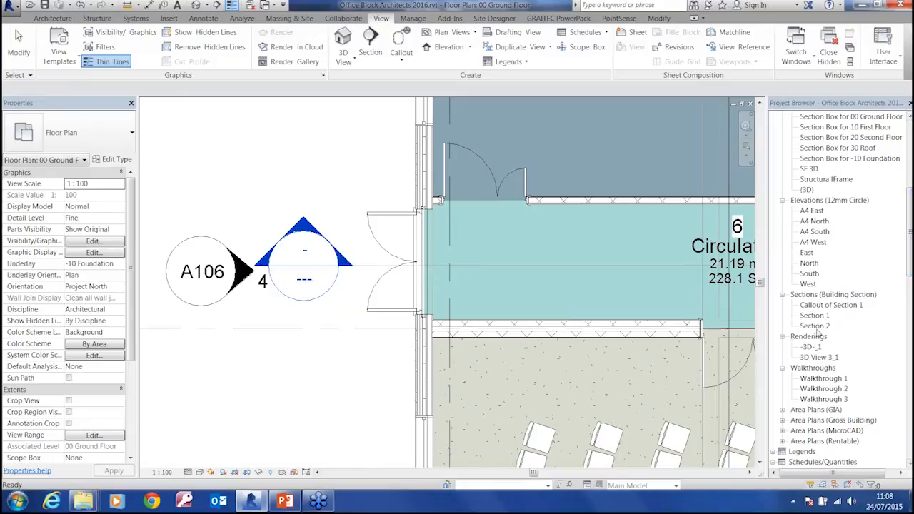
{"action": "double_click", "coordinate": [307, 227]}
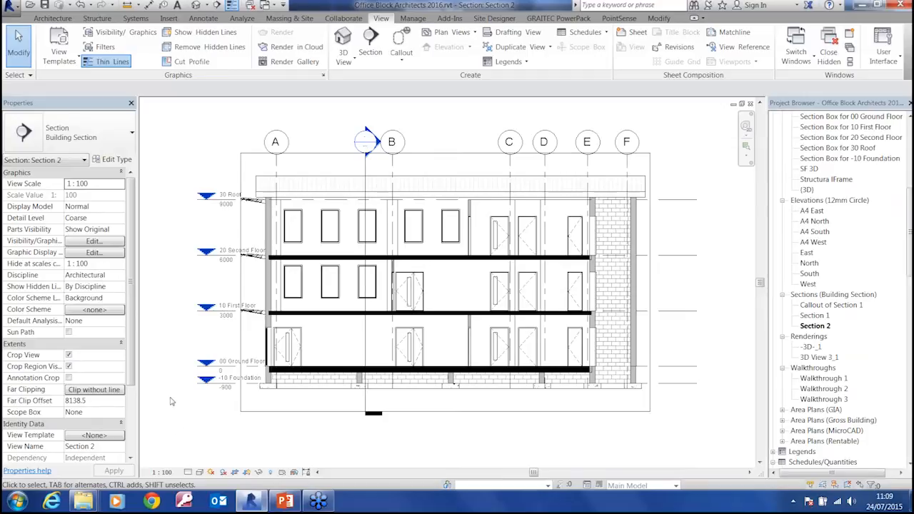
Select the -10 Foundation level and review its type properties, including the symbol used for the level head
{"action": "left_click", "coordinate": [224, 383]}
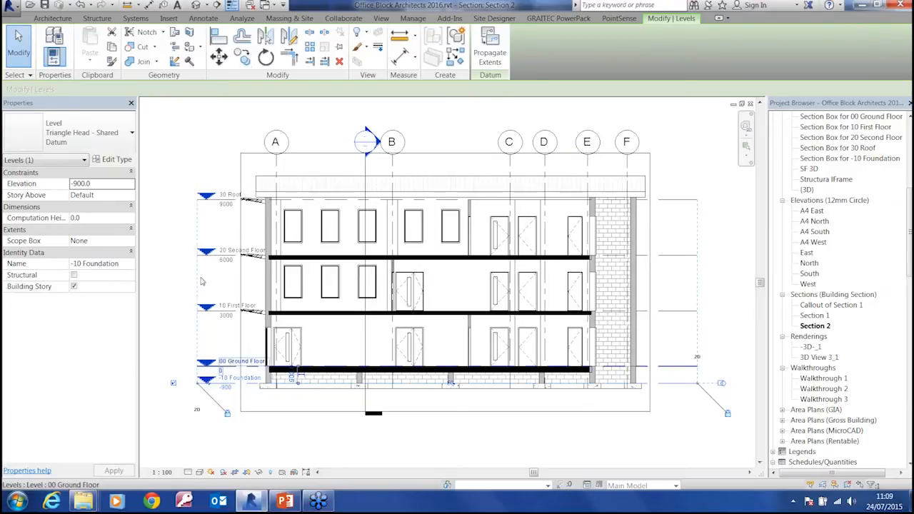
{"action": "left_click", "coordinate": [114, 160]}
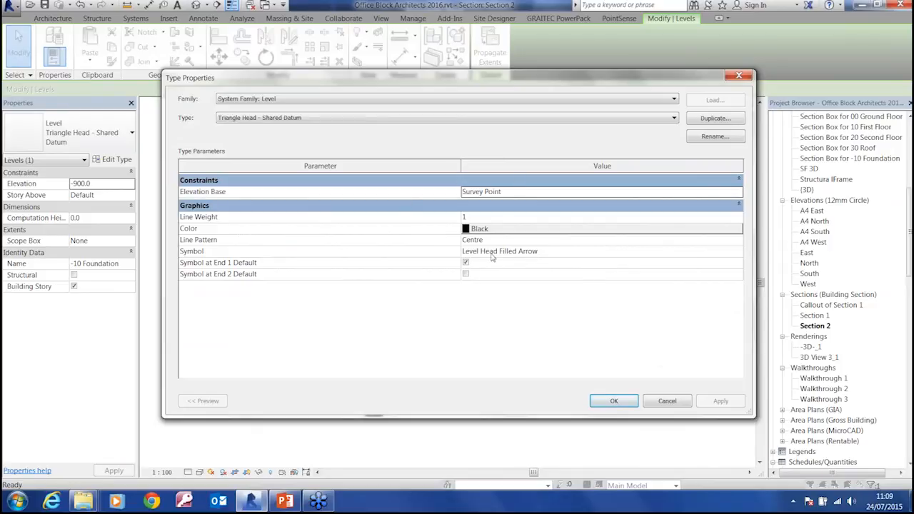
{"action": "left_click", "coordinate": [675, 405]}
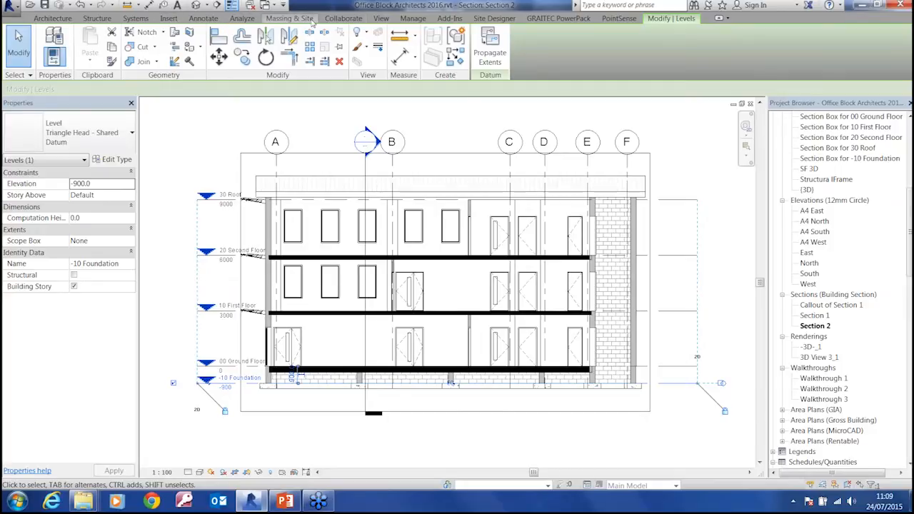
Place a 2mm Arial text note reading "Hello World" between the 30 Roof and 20 Second Floor level markers
{"action": "left_click", "coordinate": [203, 19]}
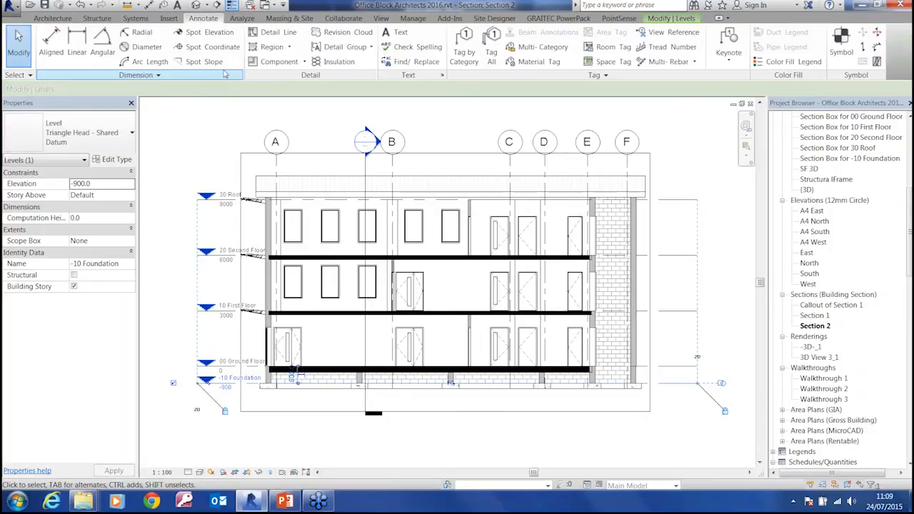
{"action": "left_click", "coordinate": [395, 34]}
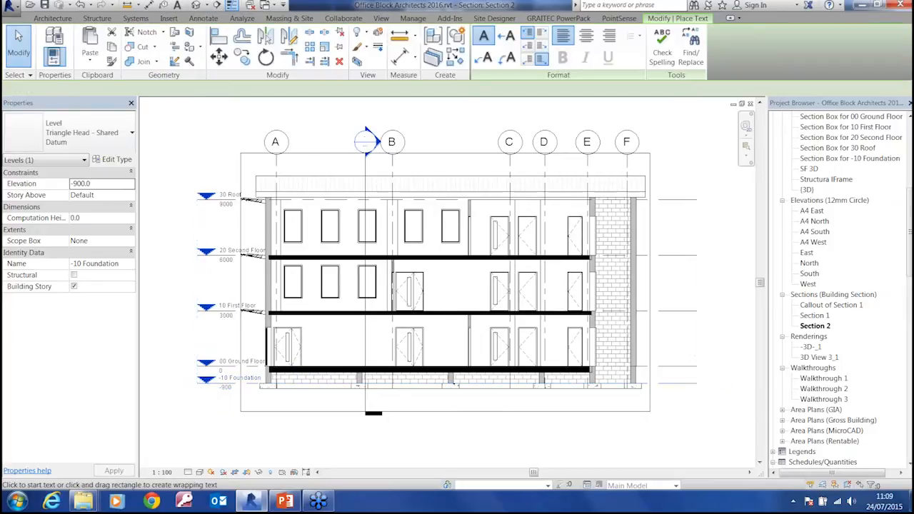
{"action": "left_click", "coordinate": [203, 231]}
{"action": "type", "text": "Hello World"}
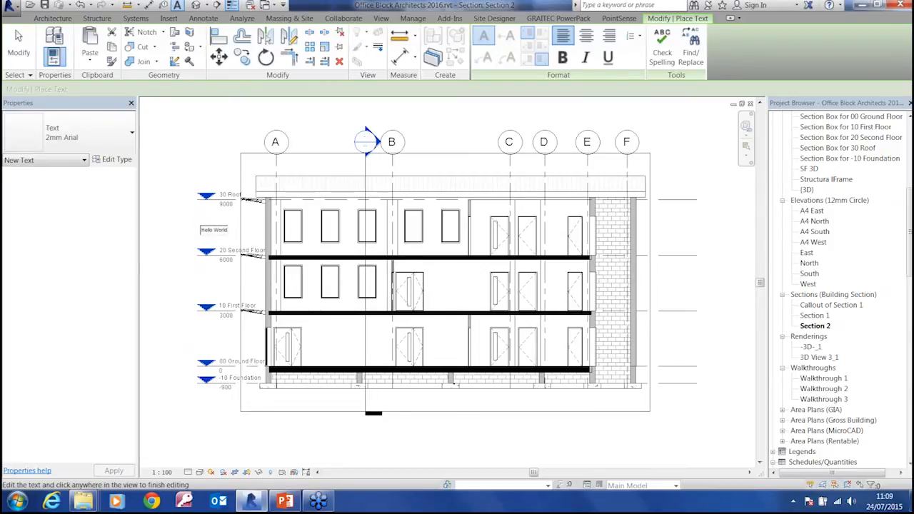
{"action": "left_click", "coordinate": [191, 229]}
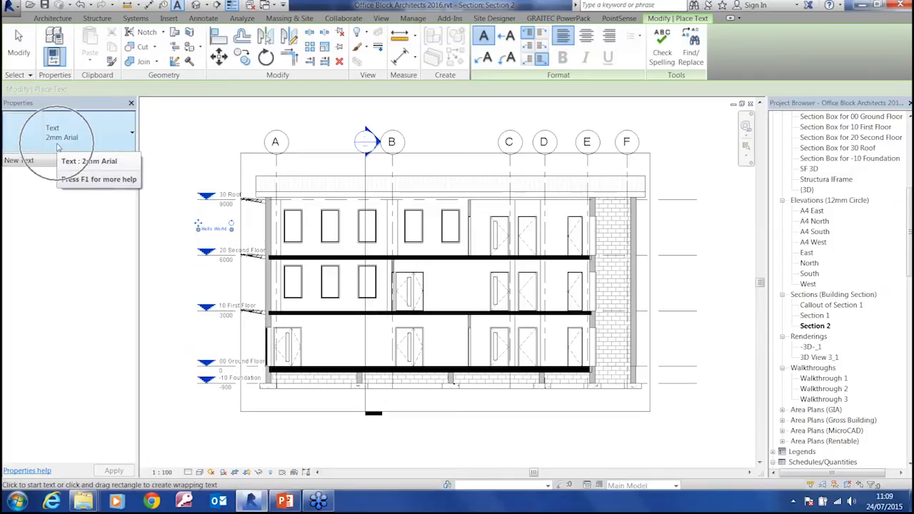
Compare annotation sizes at different view scales by switching the section to 1:50 and finally to 1:200
{"action": "scroll", "coordinate": [199, 218], "scroll_direction": "up", "scroll_amount": 5}
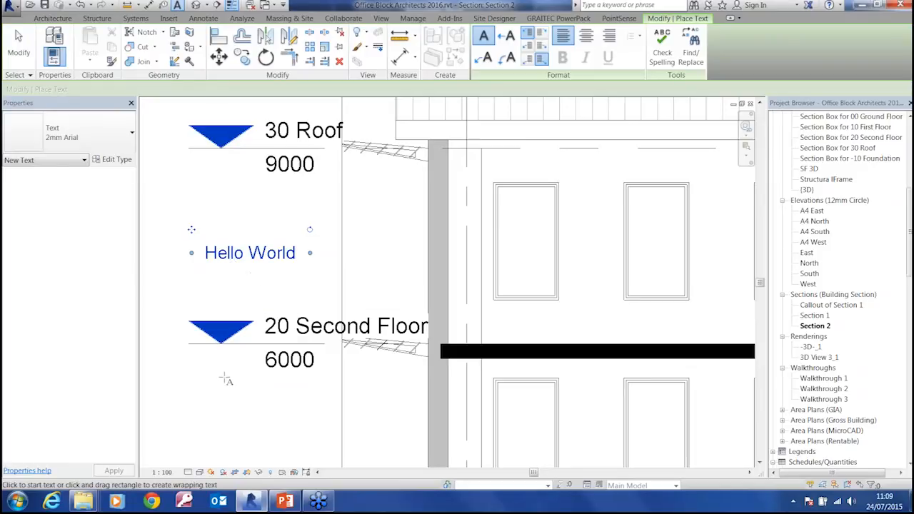
{"action": "left_click", "coordinate": [163, 472]}
{"action": "left_click", "coordinate": [175, 393]}
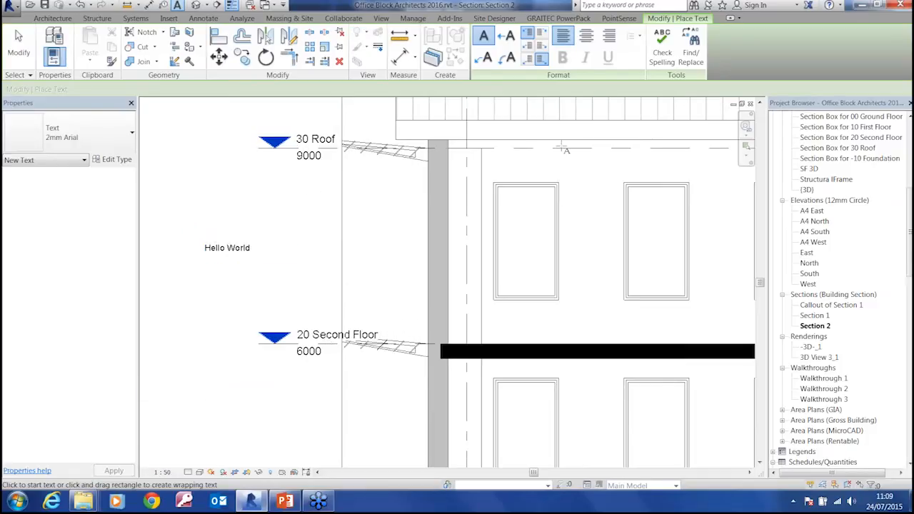
{"action": "left_click", "coordinate": [163, 472]}
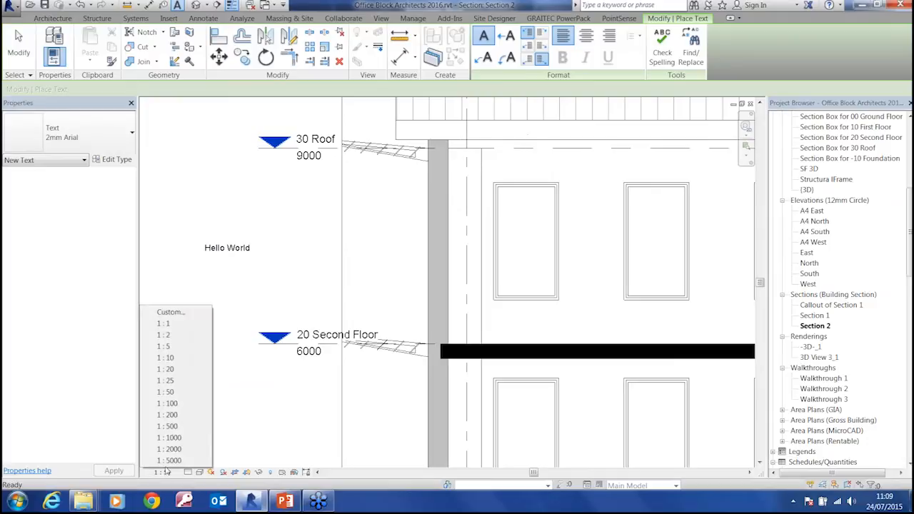
{"action": "left_click", "coordinate": [168, 415]}
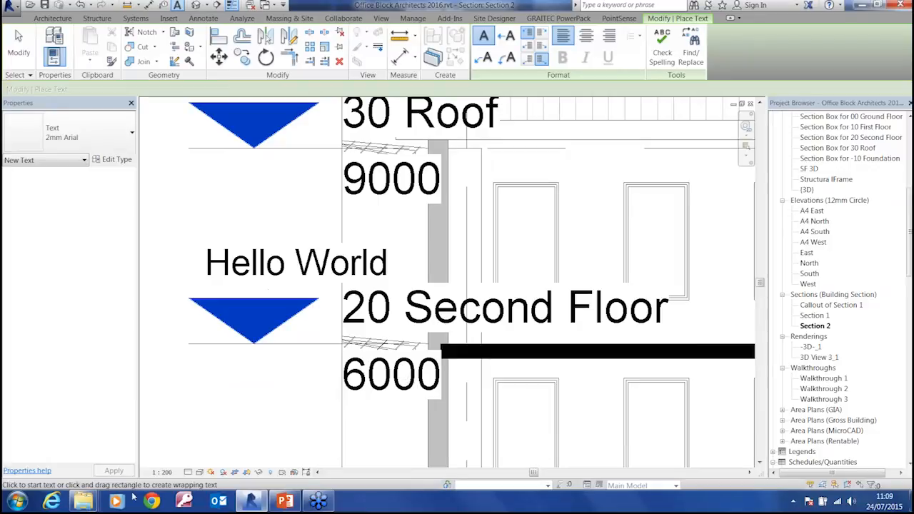
Set the section's view scale to 1:50 and delete the "Hello World" text note
{"action": "left_click", "coordinate": [163, 472]}
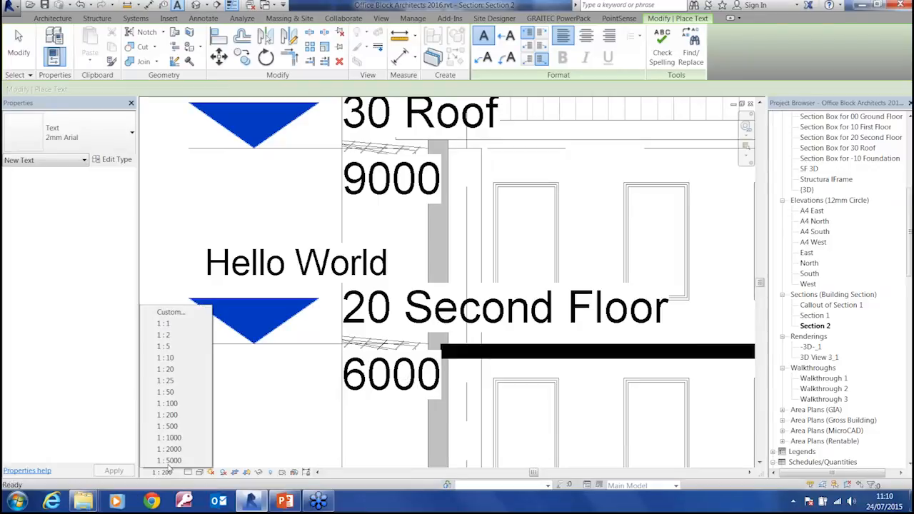
{"action": "left_click", "coordinate": [175, 393]}
{"action": "key", "text": "Escape"}
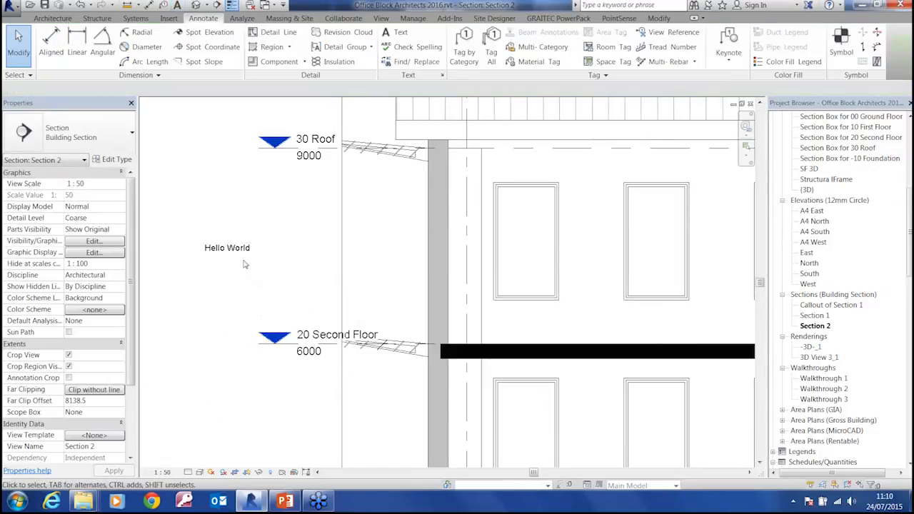
{"action": "left_click", "coordinate": [243, 251]}
{"action": "key", "text": "Delete"}
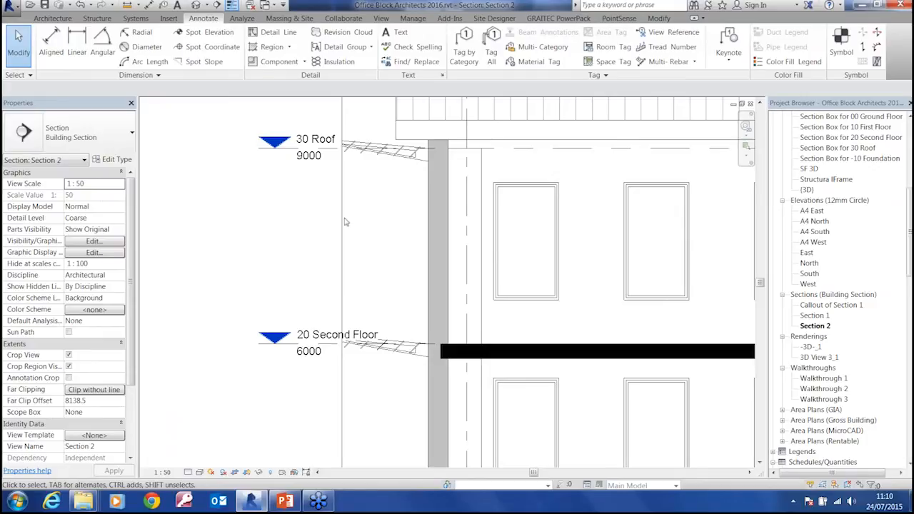
Set the section's detail level to Medium so the layers of the cut floors and walls are drawn
{"action": "scroll", "coordinate": [284, 276], "scroll_direction": "down", "scroll_amount": 4}
{"action": "scroll", "coordinate": [284, 276], "scroll_direction": "down", "scroll_amount": 4}
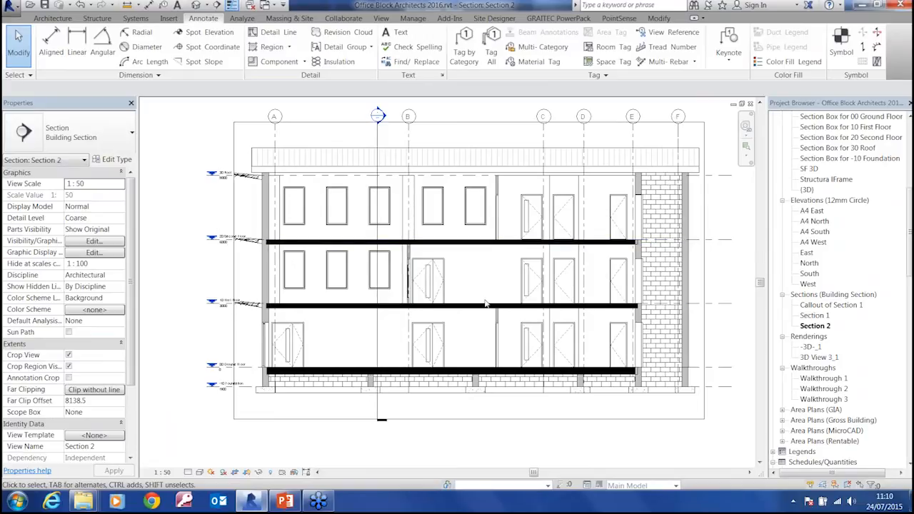
{"action": "left_click", "coordinate": [188, 472]}
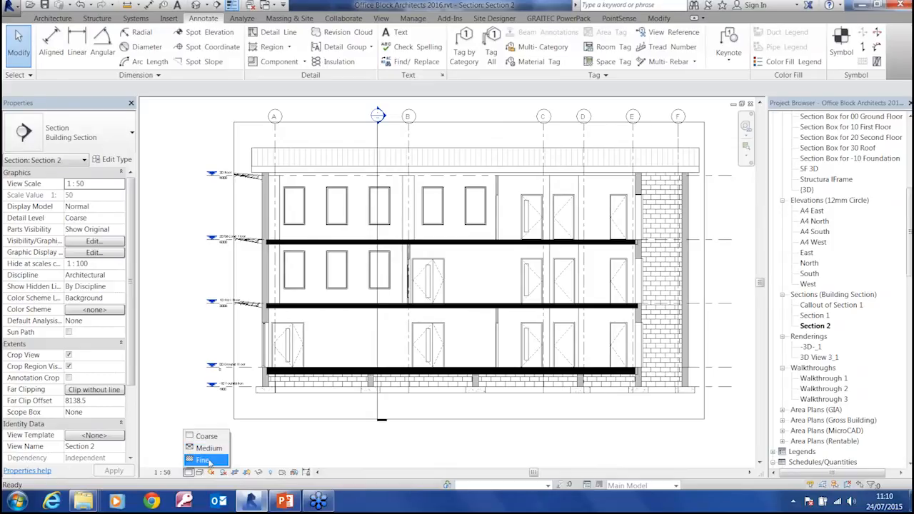
{"action": "left_click", "coordinate": [476, 450]}
{"action": "middle_click_drag", "start_coordinate": [464, 342], "coordinate": [460, 358]}
{"action": "scroll", "coordinate": [464, 336], "scroll_direction": "up", "scroll_amount": 5}
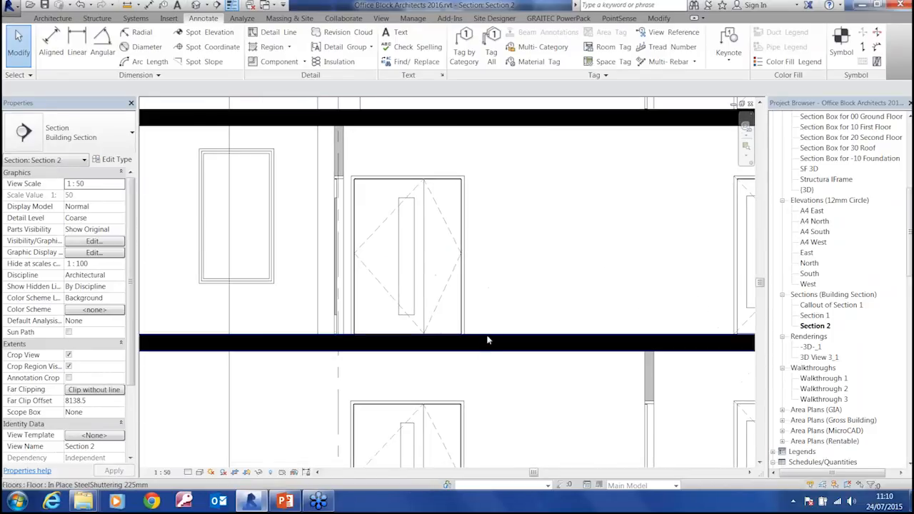
{"action": "left_click", "coordinate": [188, 472]}
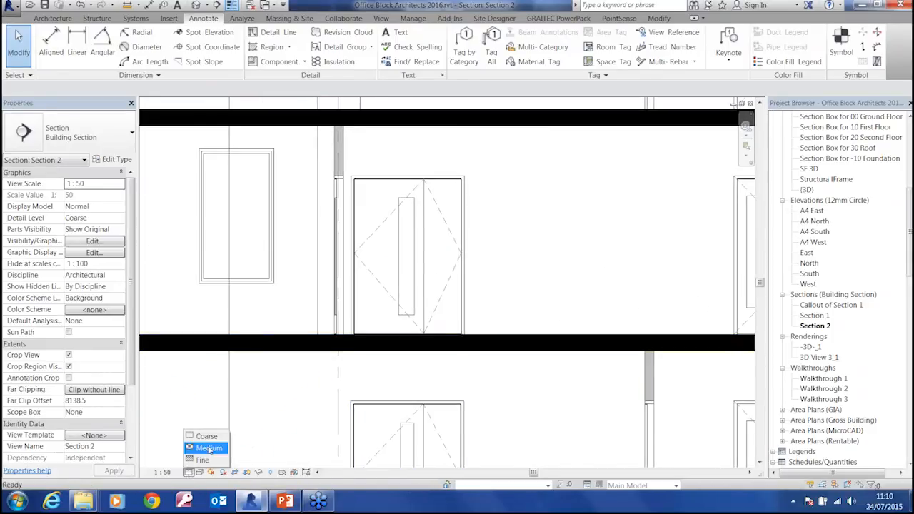
{"action": "left_click", "coordinate": [208, 446]}
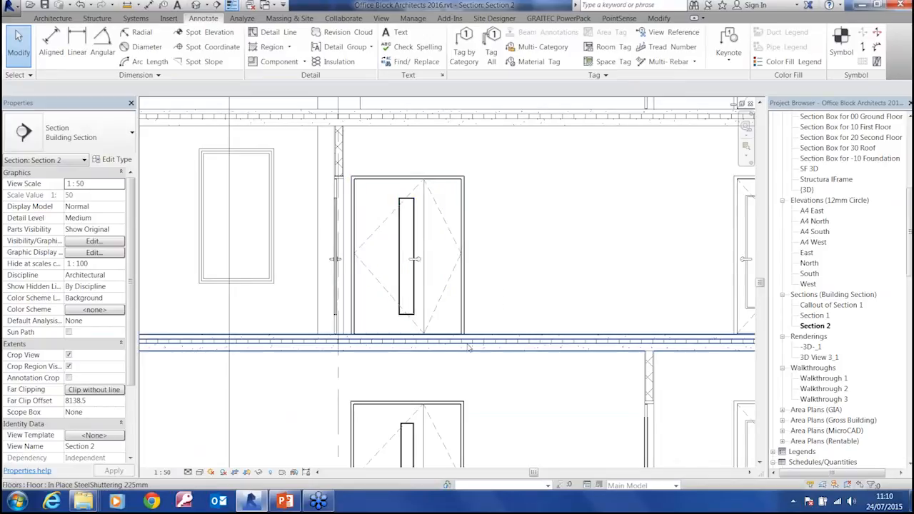
Set the section's detail level to Fine and examine the door frames and cut construction
{"action": "left_click", "coordinate": [200, 472]}
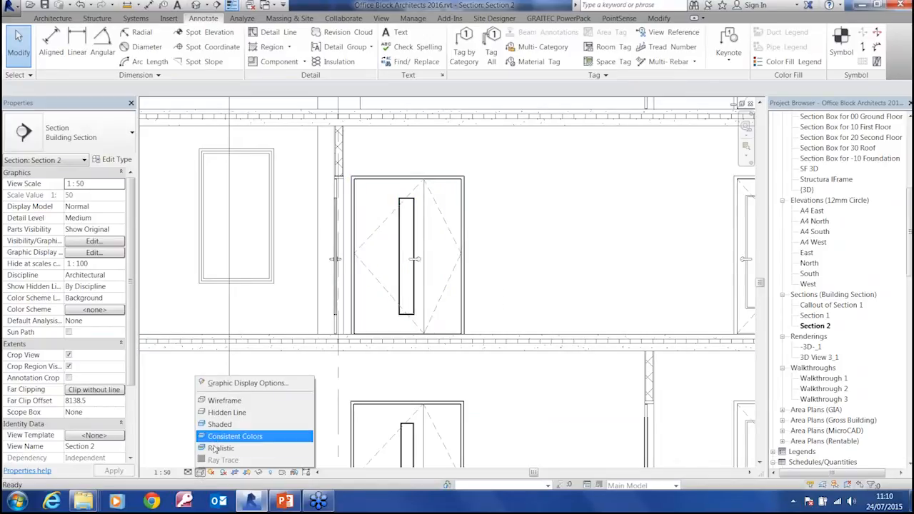
{"action": "left_click", "coordinate": [189, 472]}
{"action": "left_click", "coordinate": [202, 461]}
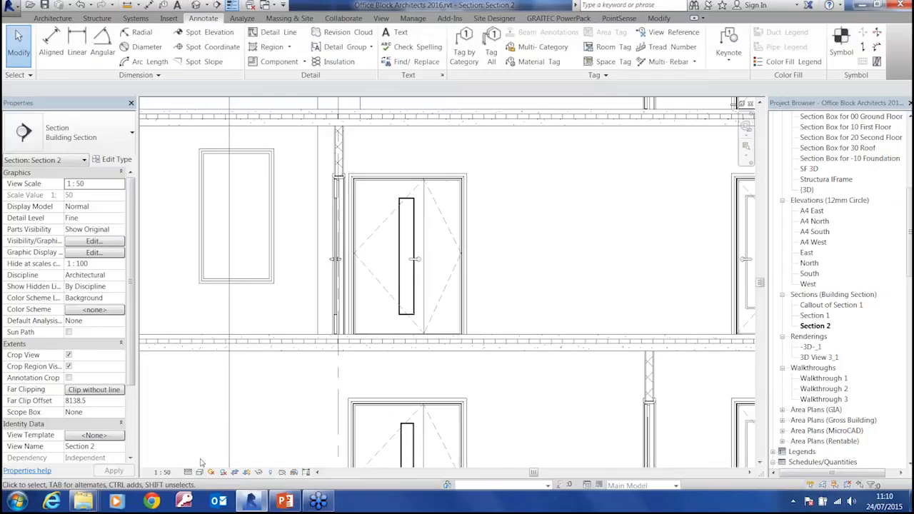
{"action": "scroll", "coordinate": [473, 155], "scroll_direction": "up", "scroll_amount": 3}
{"action": "scroll", "coordinate": [429, 207], "scroll_direction": "up", "scroll_amount": 2}
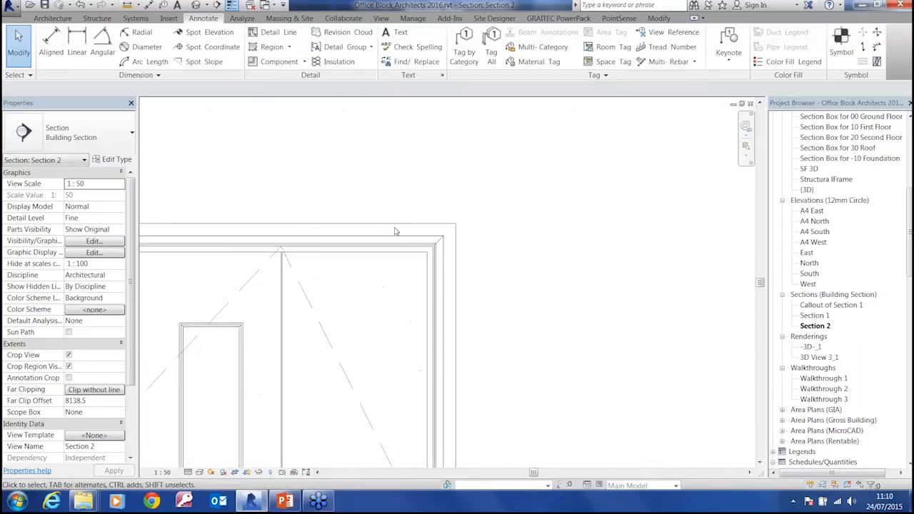
{"action": "scroll", "coordinate": [476, 353], "scroll_direction": "down", "scroll_amount": 5}
{"action": "middle_click_drag", "start_coordinate": [495, 388], "coordinate": [473, 274]}
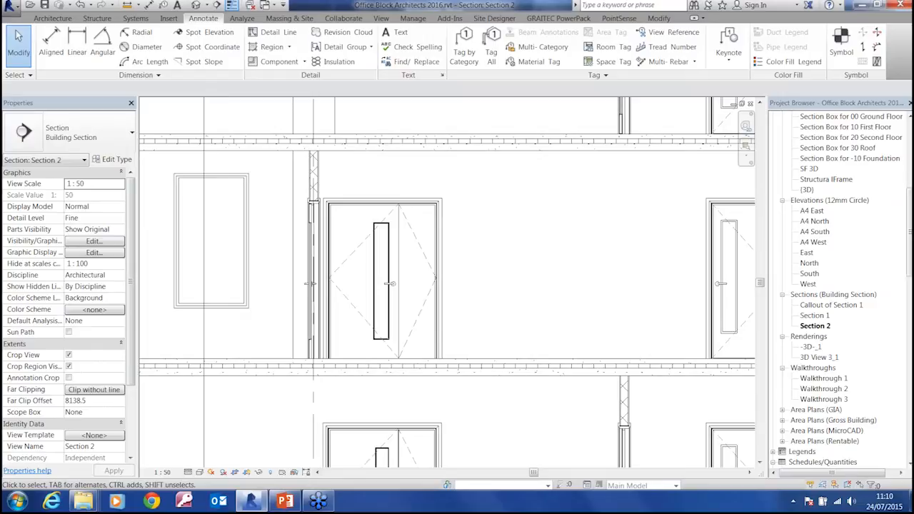
{"action": "scroll", "coordinate": [493, 268], "scroll_direction": "down", "scroll_amount": 5}
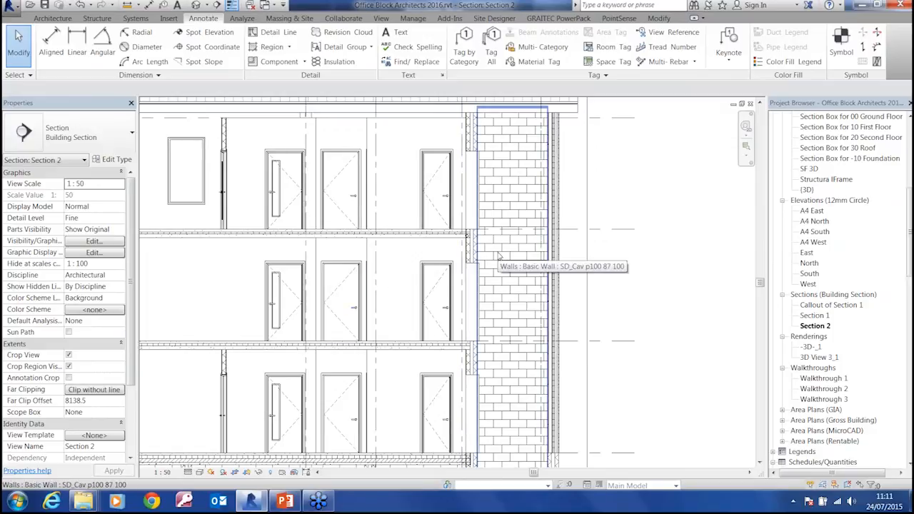
Tile the open views, close the East elevation, and fit Section 2 and the 00 Ground Floor plan side by side
{"action": "key", "text": "w"}
{"action": "key", "text": "t"}
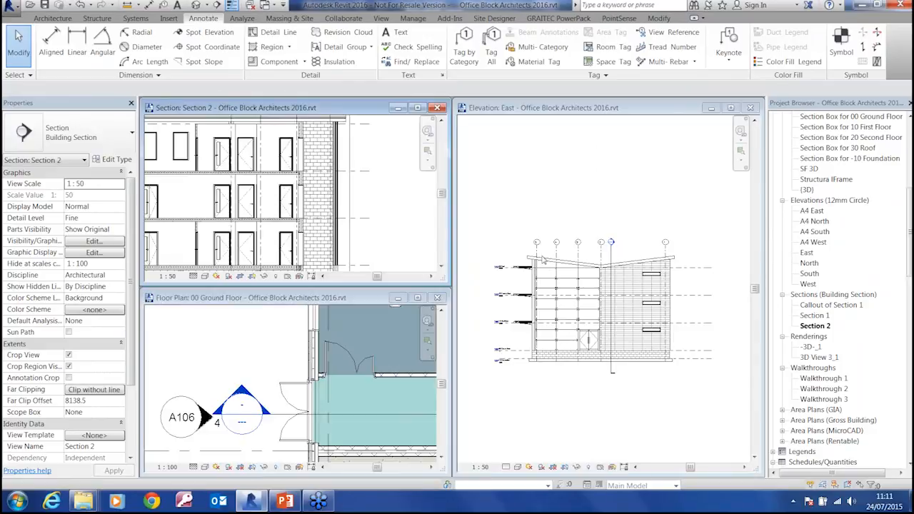
{"action": "left_click", "coordinate": [750, 110]}
{"action": "left_click", "coordinate": [750, 108]}
{"action": "middle_click_drag", "start_coordinate": [314, 282], "coordinate": [400, 369]}
{"action": "scroll", "coordinate": [594, 318], "scroll_direction": "down", "scroll_amount": 4}
{"action": "scroll", "coordinate": [594, 318], "scroll_direction": "up", "scroll_amount": 3}
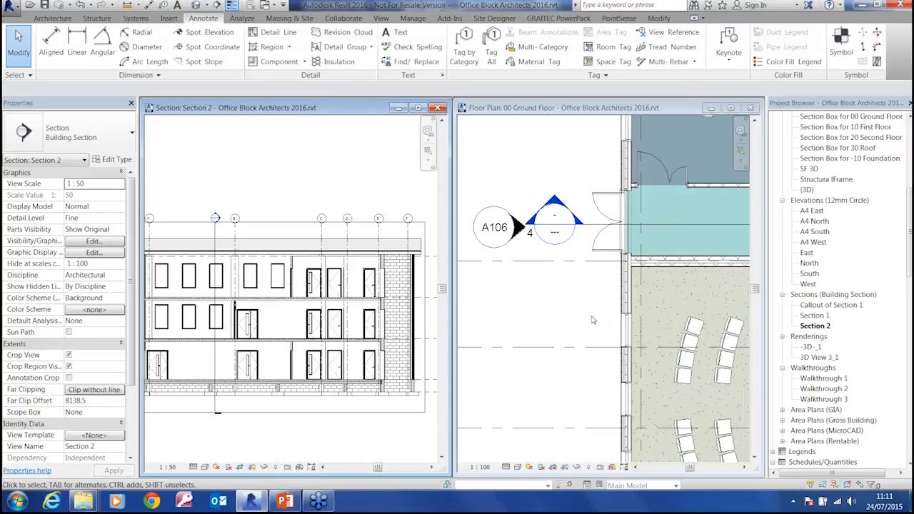
{"action": "scroll", "coordinate": [290, 247], "scroll_direction": "down", "scroll_amount": 2}
{"action": "scroll", "coordinate": [292, 227], "scroll_direction": "down", "scroll_amount": 1}
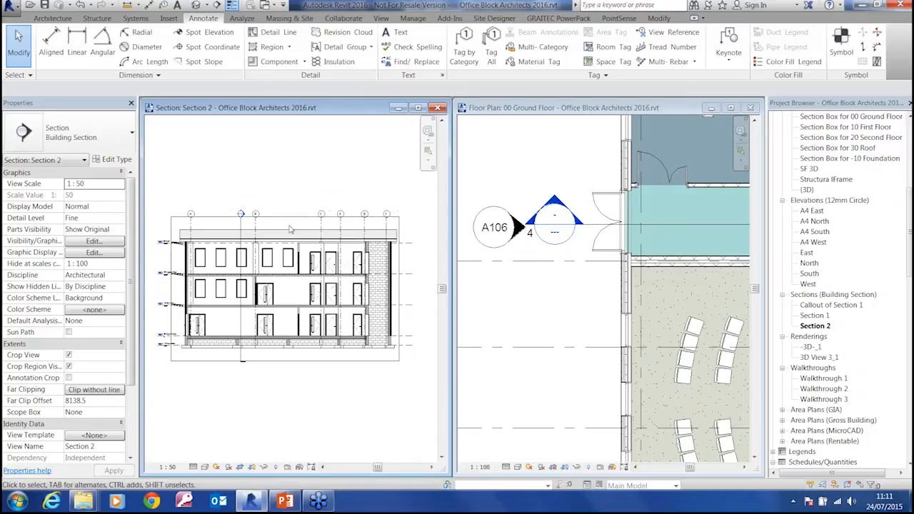
{"action": "left_click", "coordinate": [565, 305]}
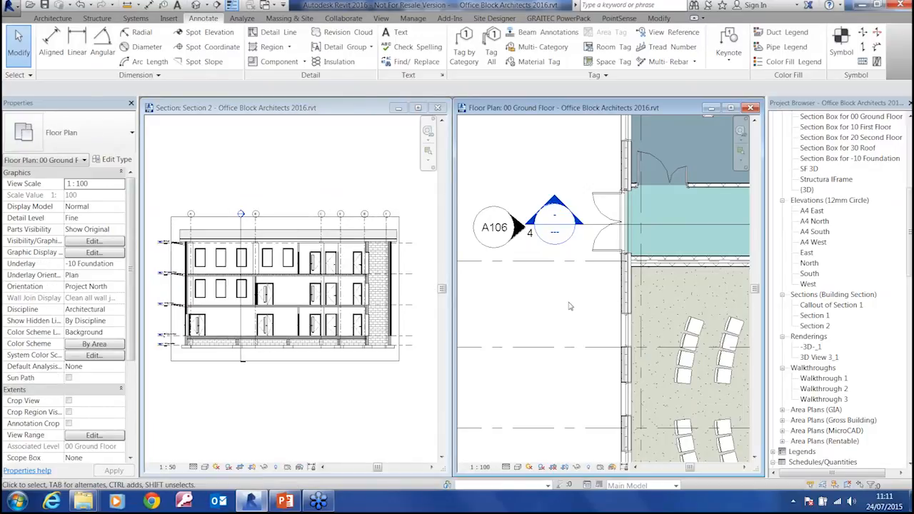
{"action": "key", "text": "z"}
{"action": "key", "text": "a"}
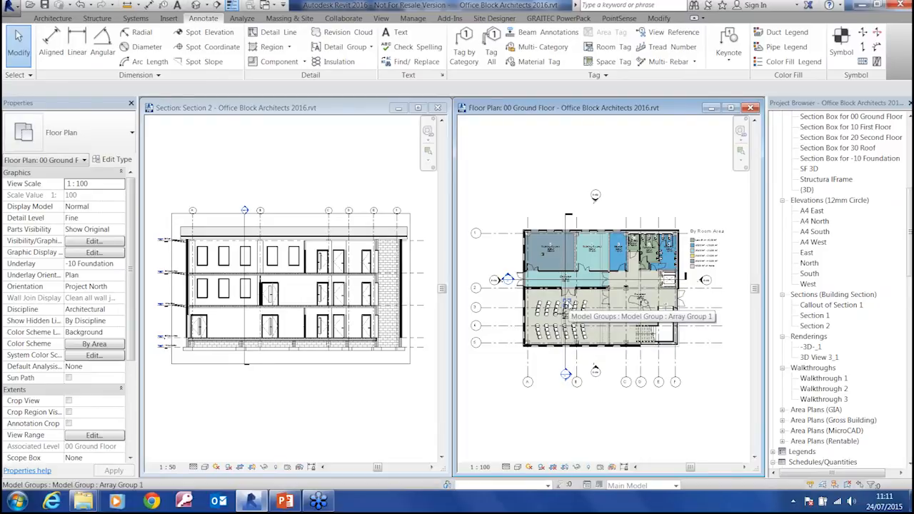
Review the keyboard shortcut assignments in the user interface options without changing them
{"action": "left_click", "coordinate": [8, 5]}
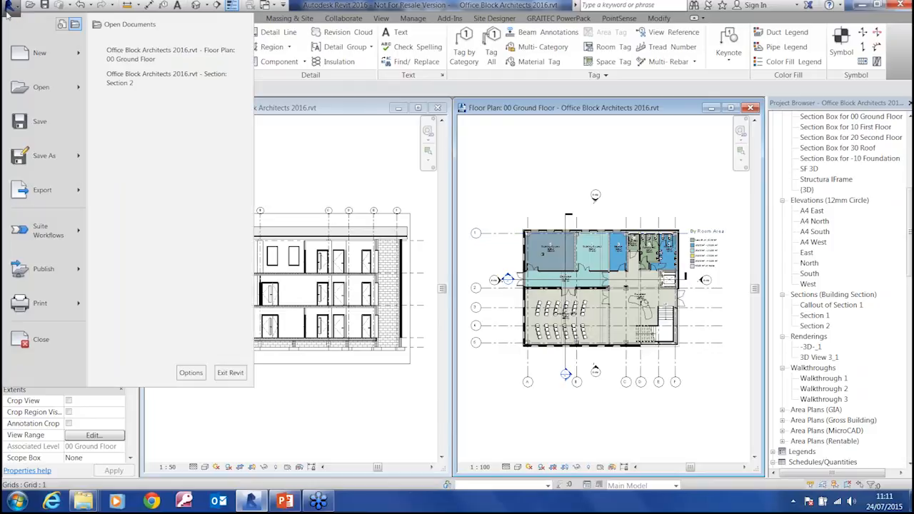
{"action": "left_click", "coordinate": [191, 372]}
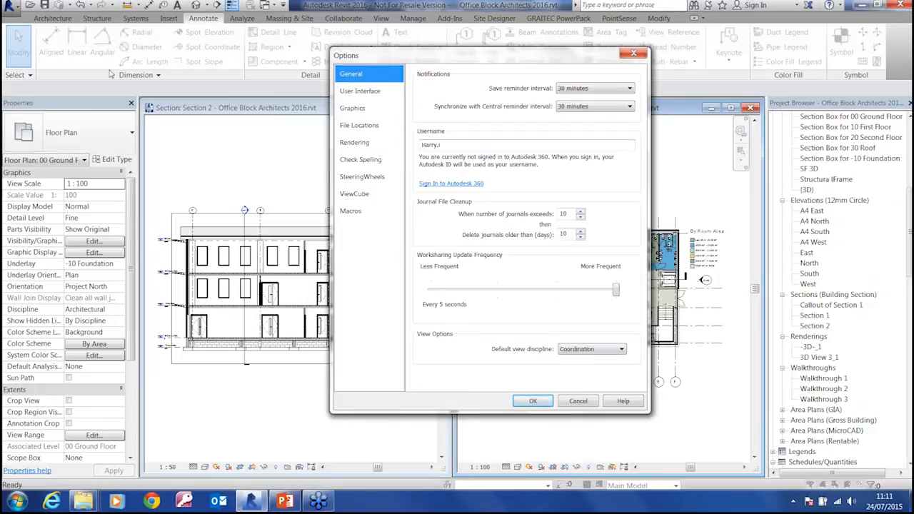
{"action": "left_click", "coordinate": [361, 91]}
{"action": "left_click", "coordinate": [570, 215]}
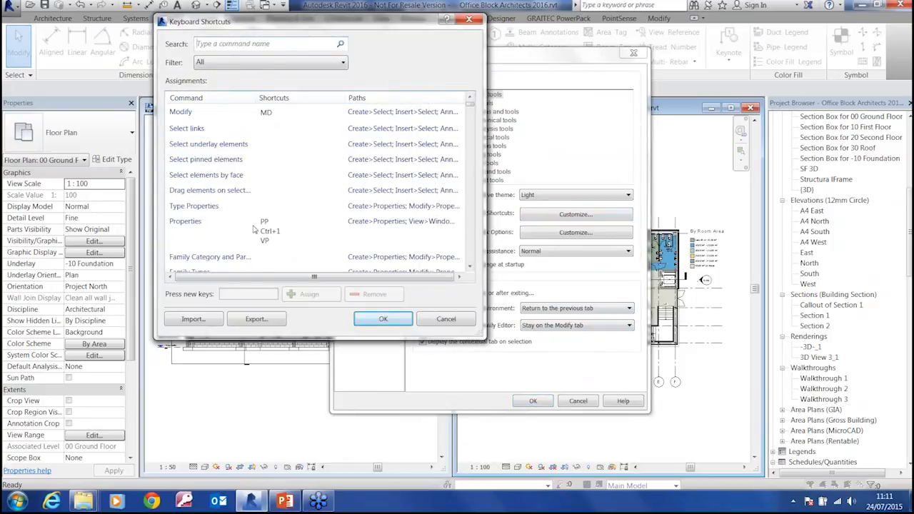
{"action": "left_click", "coordinate": [457, 320]}
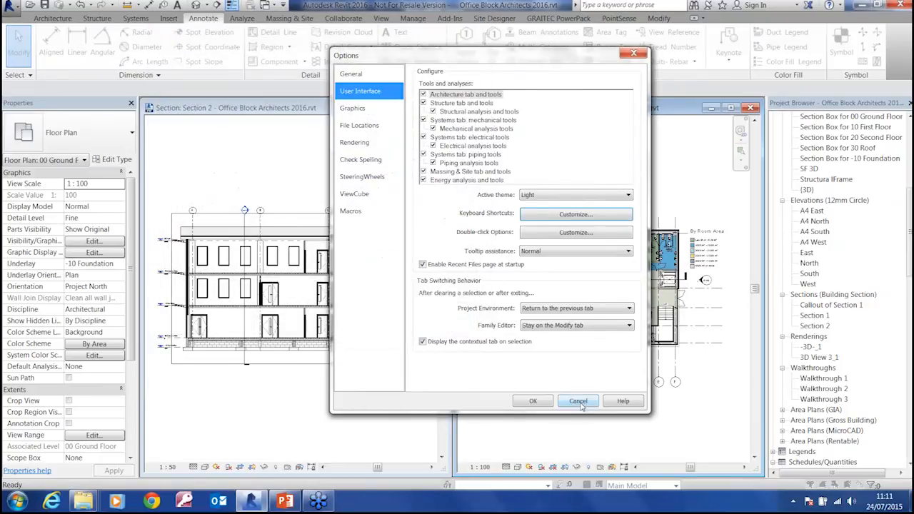
{"action": "left_click", "coordinate": [578, 402]}
Try to split the Section 2 line in Reception and offset its end segment towards the external doors by the stair
{"action": "left_click", "coordinate": [53, 18]}
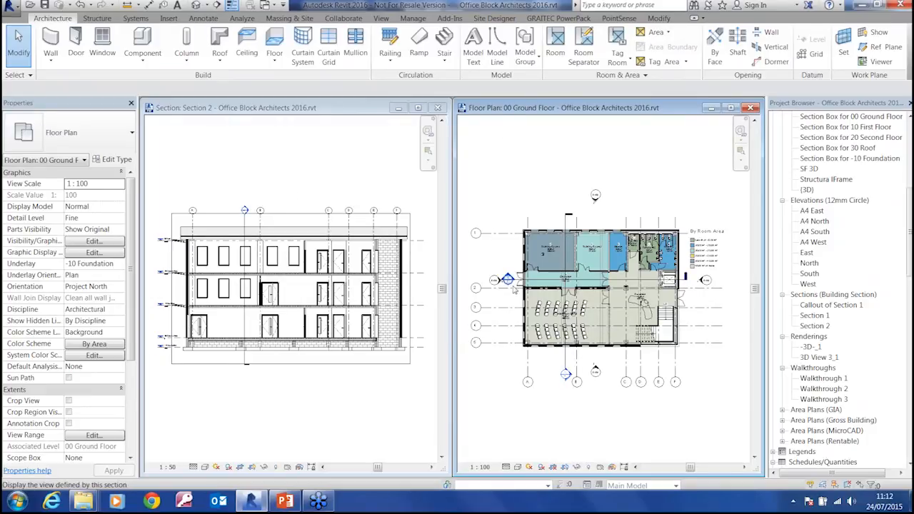
{"action": "scroll", "coordinate": [628, 289], "scroll_direction": "up", "scroll_amount": 2}
{"action": "left_click", "coordinate": [638, 275]}
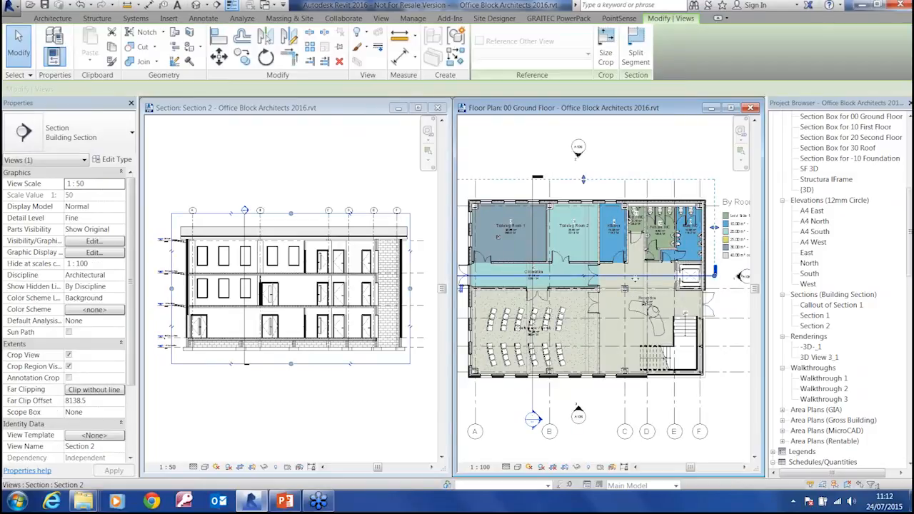
{"action": "left_click", "coordinate": [516, 150]}
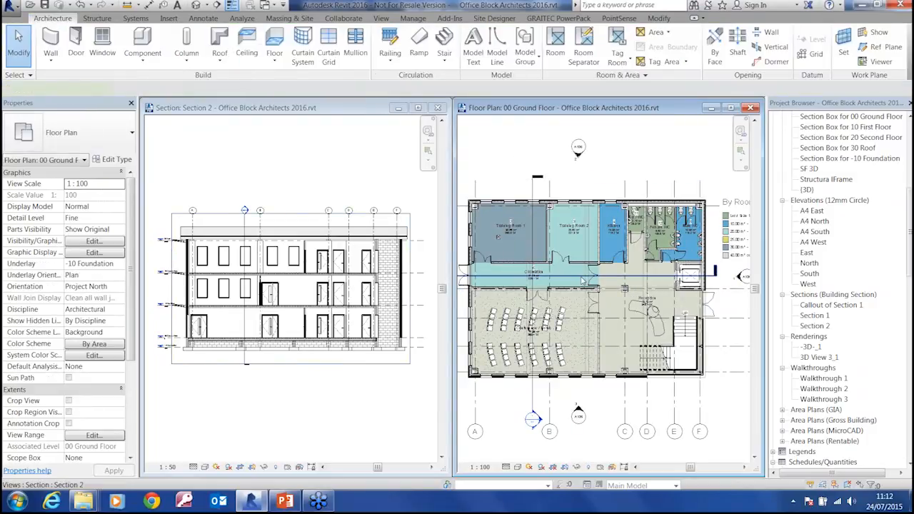
{"action": "left_click", "coordinate": [517, 275]}
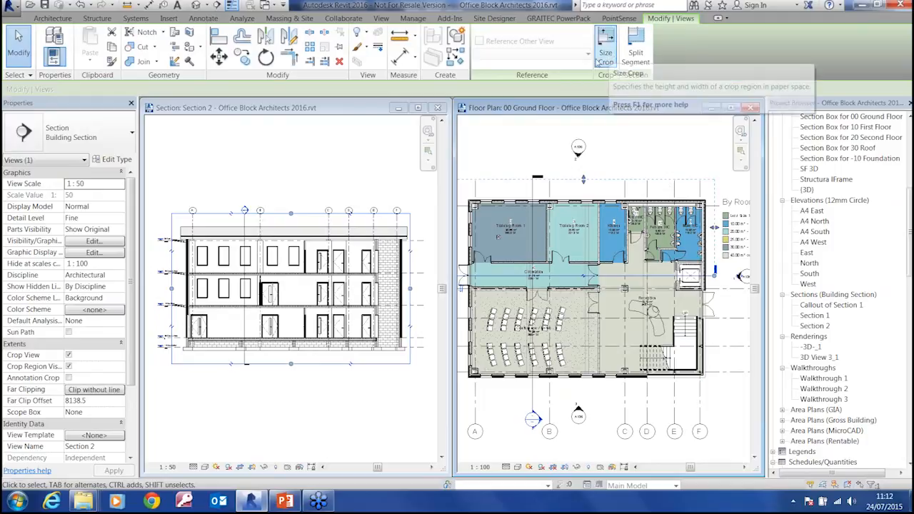
{"action": "left_click", "coordinate": [635, 54]}
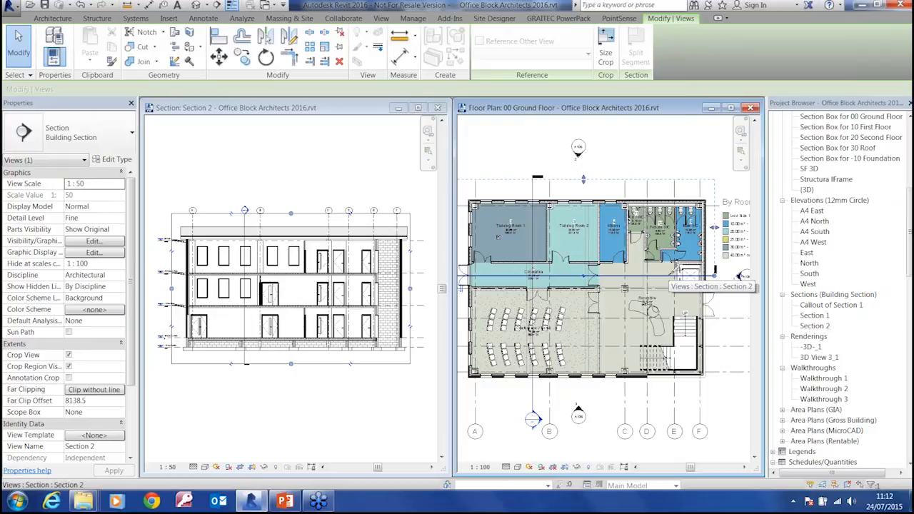
{"action": "left_click", "coordinate": [665, 276]}
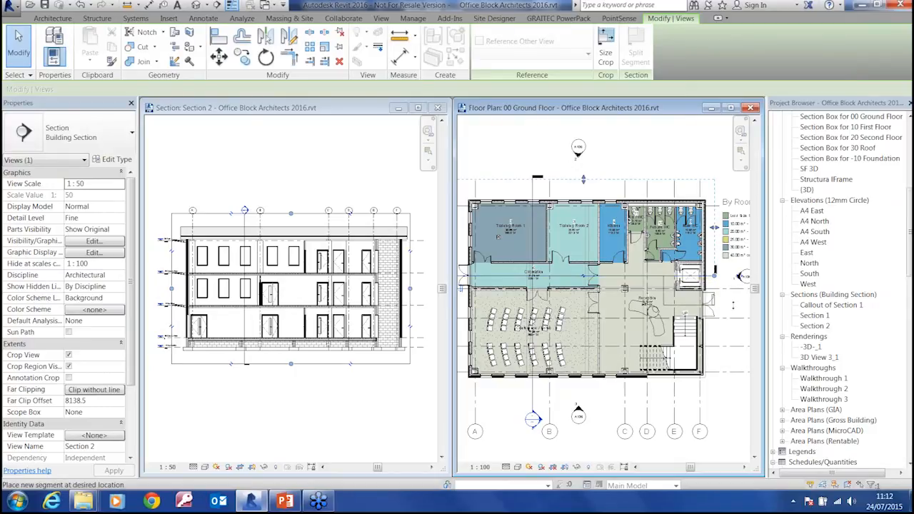
{"action": "left_click", "coordinate": [733, 305]}
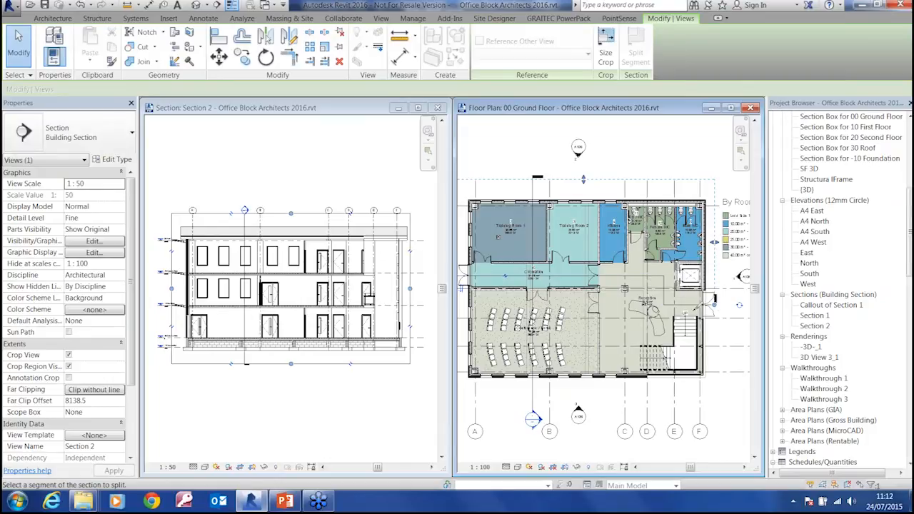
{"action": "key", "text": "ctrl+z"}
Move the Section 2 line into the room with the chair rows, and return it to the Circulation corridor
{"action": "left_click", "coordinate": [654, 276]}
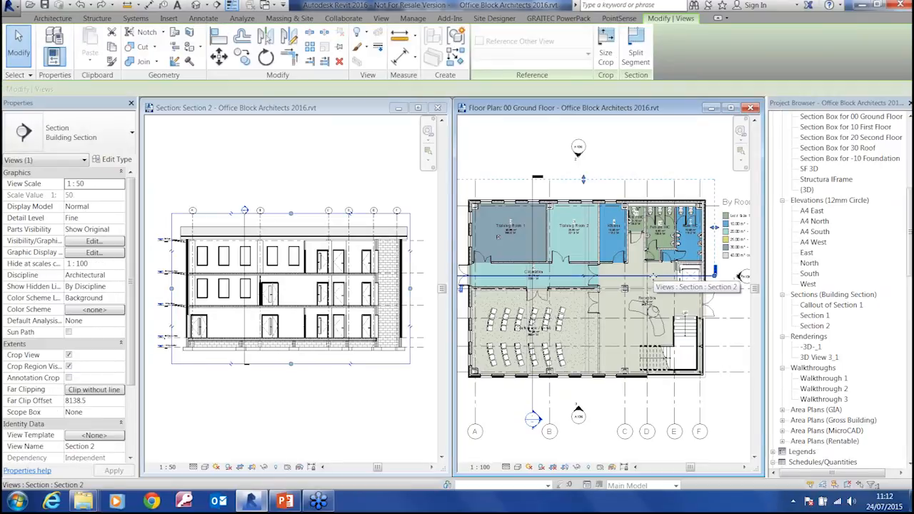
{"action": "left_click_drag", "start_coordinate": [654, 276], "coordinate": [653, 329]}
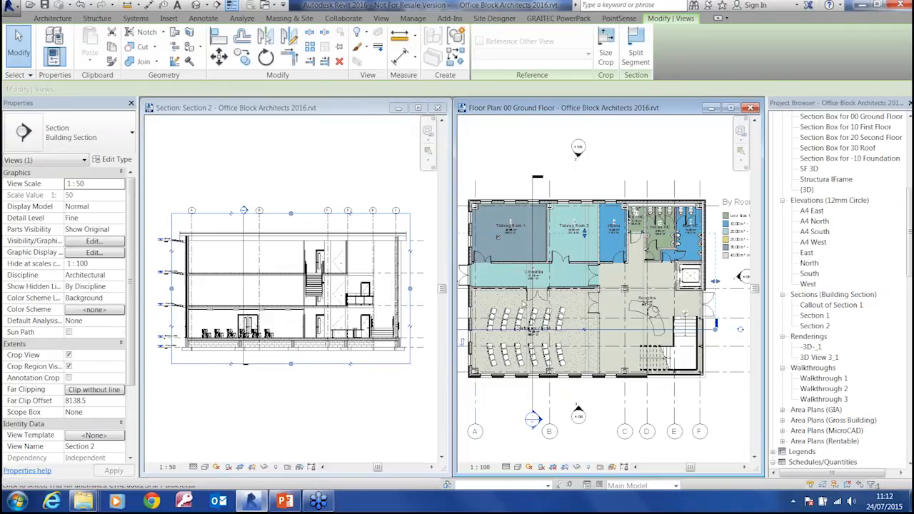
{"action": "left_click_drag", "start_coordinate": [610, 330], "coordinate": [610, 279]}
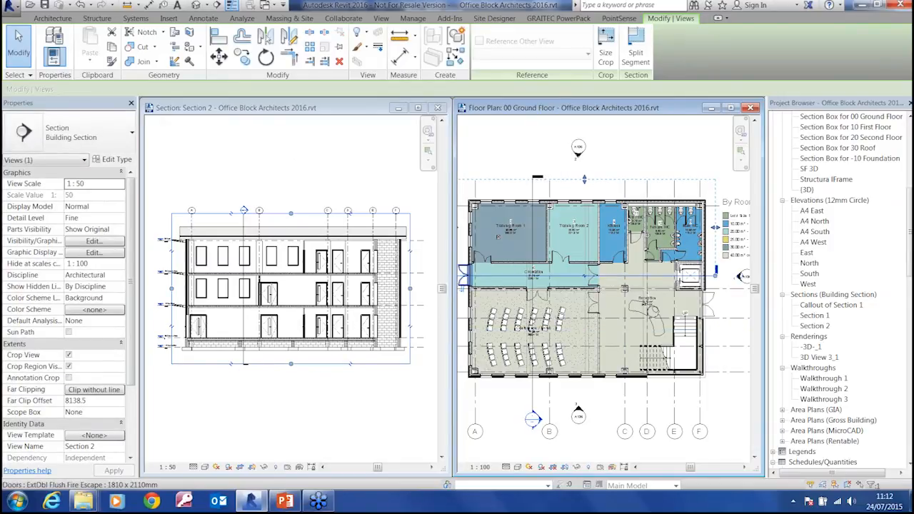
Try deleting the double door between Training Room 2 and the Circulation corridor
{"action": "left_click", "coordinate": [562, 260]}
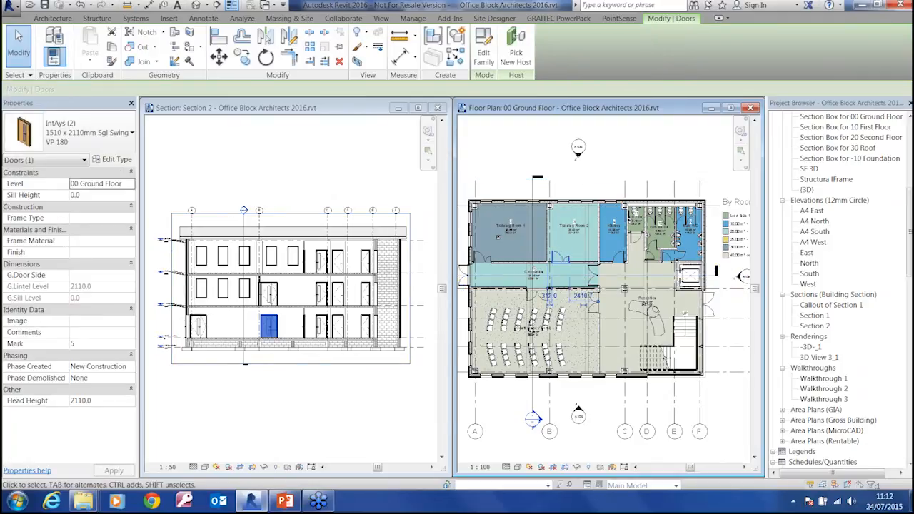
{"action": "key", "text": "Escape"}
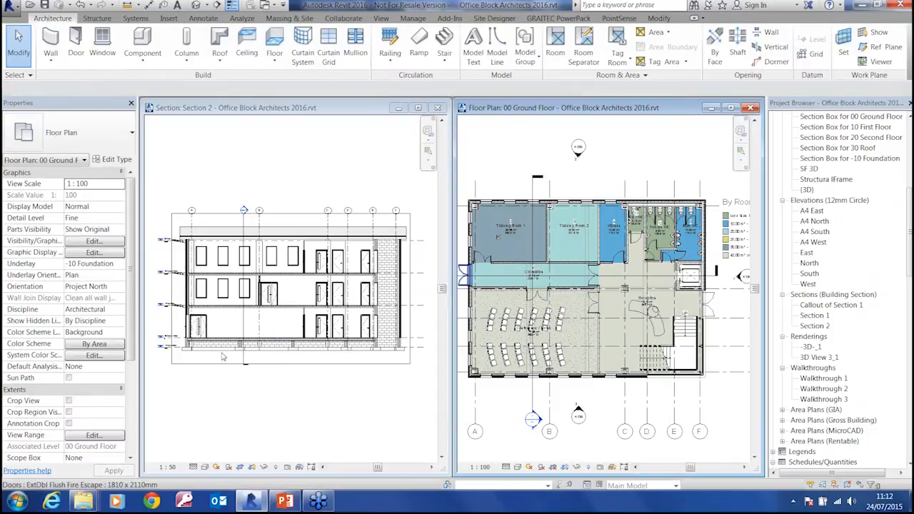
{"action": "key", "text": "ctrl+z"}
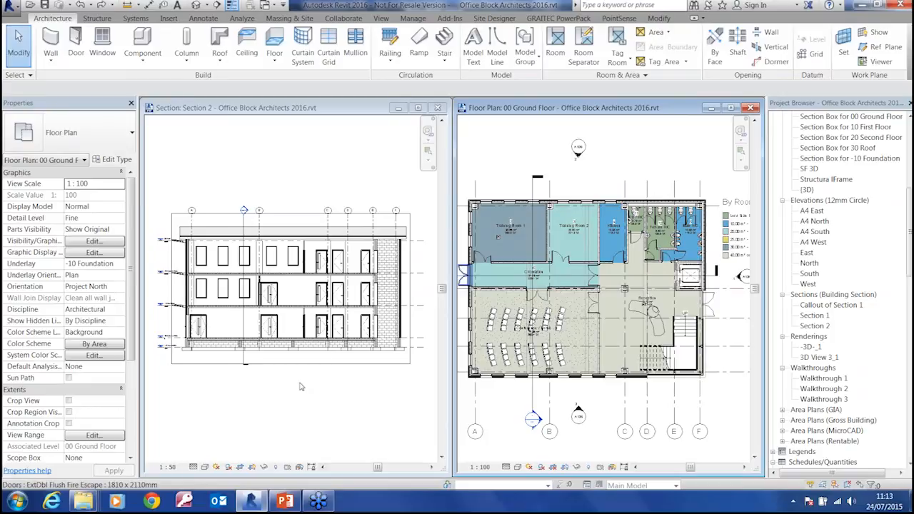
Check the ground-floor double door near grid B in Section 2, and maximise the section view
{"action": "left_click", "coordinate": [300, 387]}
{"action": "left_click", "coordinate": [269, 326]}
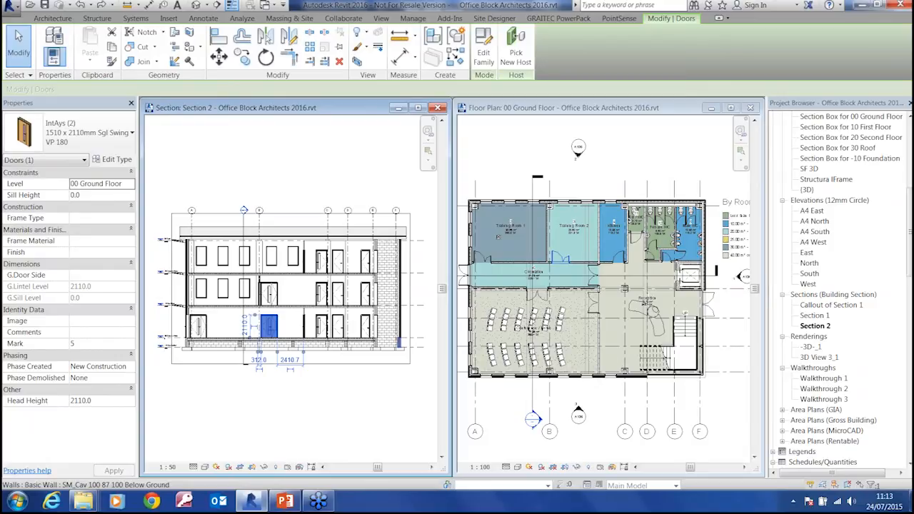
{"action": "key", "text": "Escape"}
{"action": "left_click", "coordinate": [418, 108]}
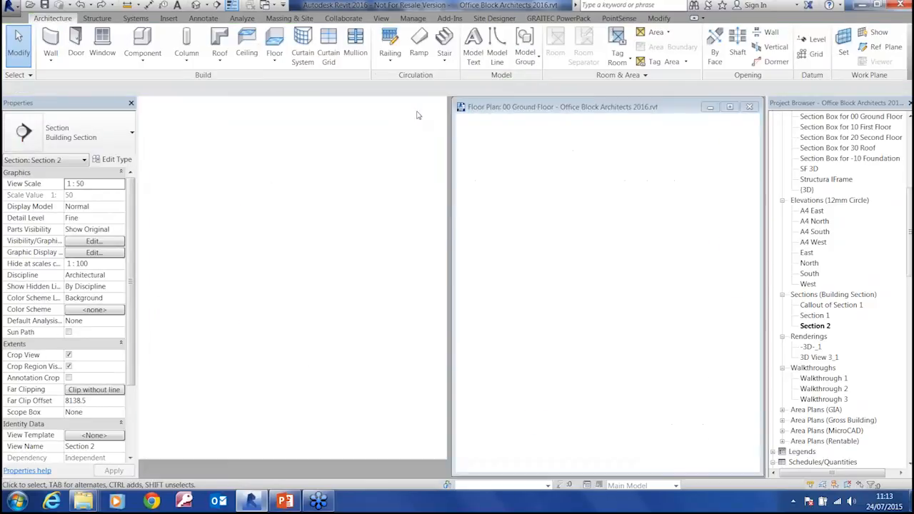
{"action": "middle_click_drag", "start_coordinate": [293, 286], "coordinate": [460, 310]}
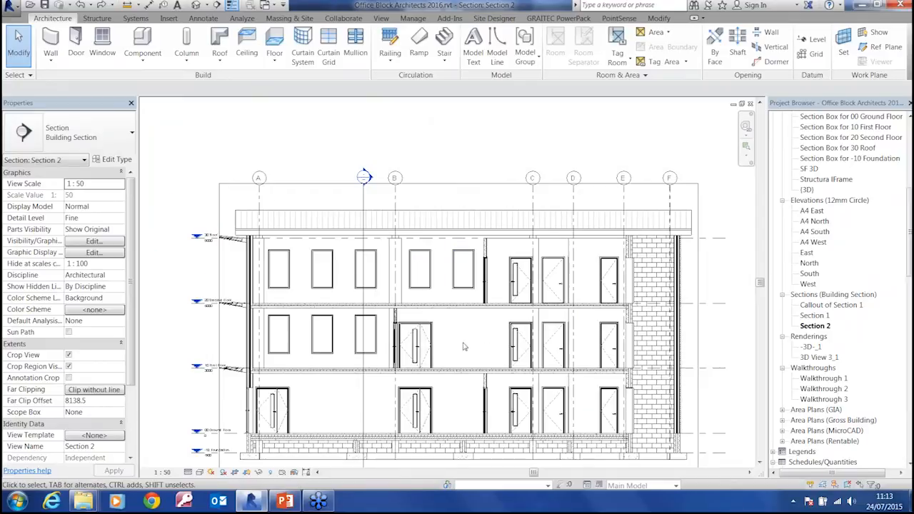
Examine the cut line thickness where the partition beside grid B meets the floor slab in Section 2
{"action": "scroll", "coordinate": [465, 342], "scroll_direction": "up", "scroll_amount": 3}
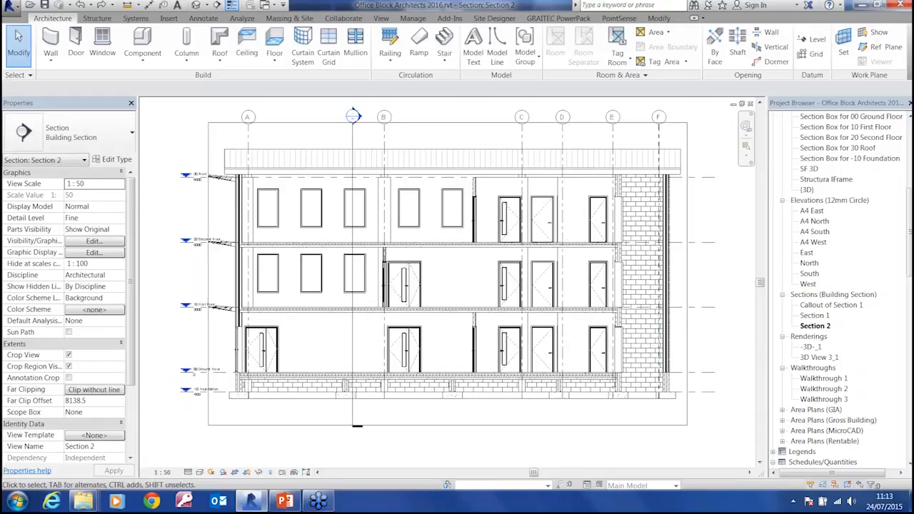
{"action": "scroll", "coordinate": [404, 285], "scroll_direction": "up", "scroll_amount": 3}
{"action": "scroll", "coordinate": [403, 285], "scroll_direction": "up", "scroll_amount": 2}
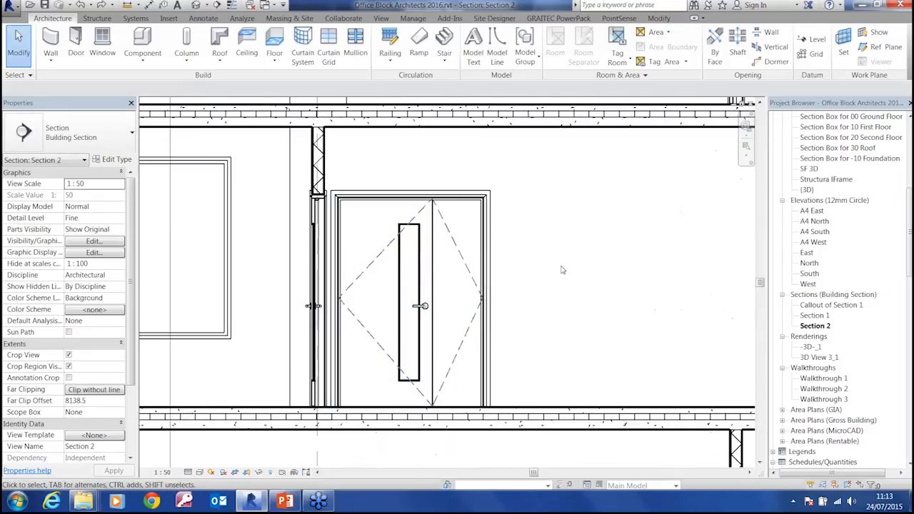
{"action": "scroll", "coordinate": [381, 214], "scroll_direction": "up", "scroll_amount": 3}
{"action": "scroll", "coordinate": [381, 214], "scroll_direction": "down", "scroll_amount": 3}
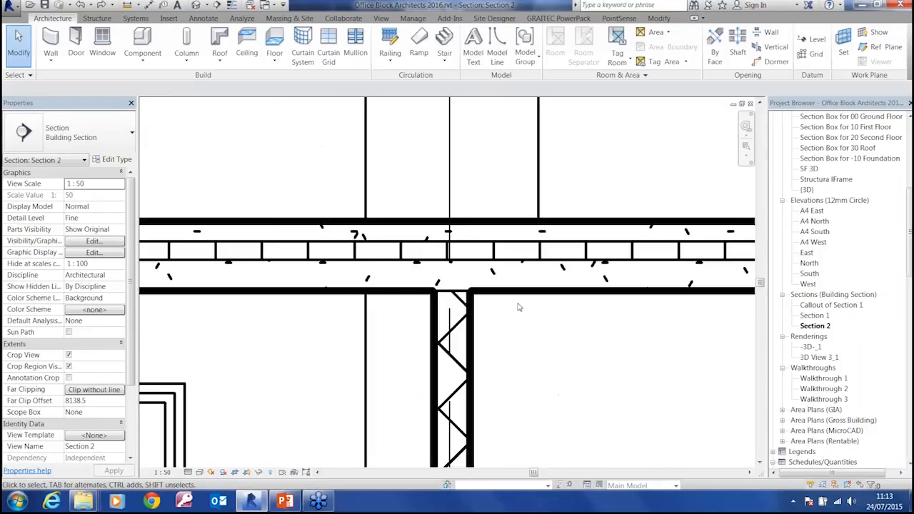
{"action": "scroll", "coordinate": [448, 281], "scroll_direction": "up", "scroll_amount": 4}
{"action": "scroll", "coordinate": [461, 301], "scroll_direction": "up", "scroll_amount": 2}
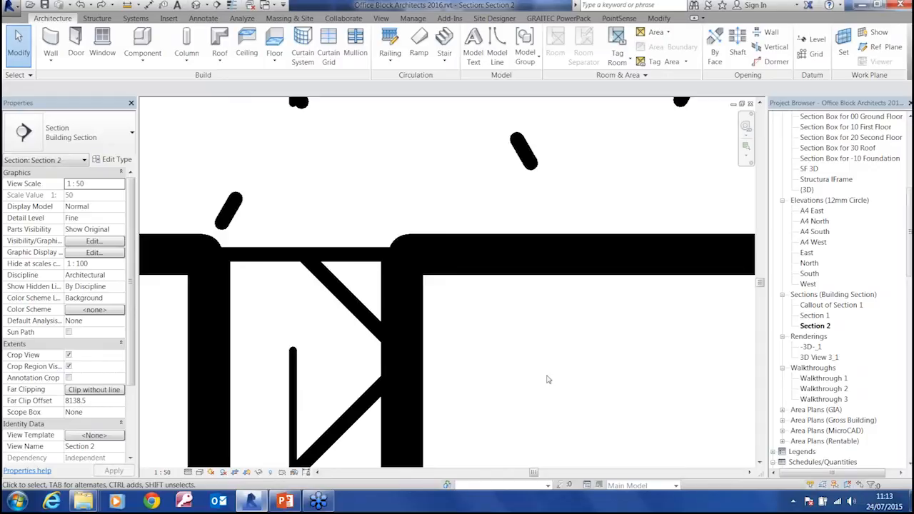
Review the model line weights for each view scale without changing them
{"action": "left_click", "coordinate": [412, 20]}
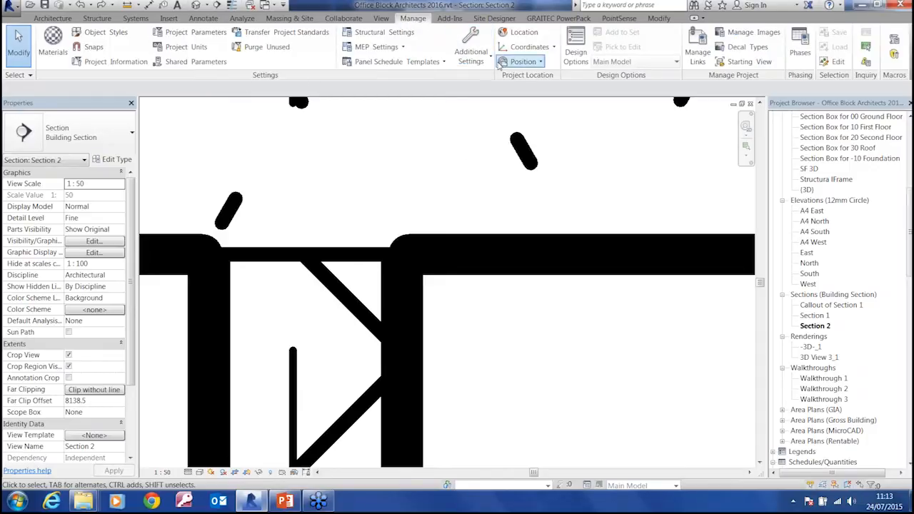
{"action": "left_click", "coordinate": [471, 51]}
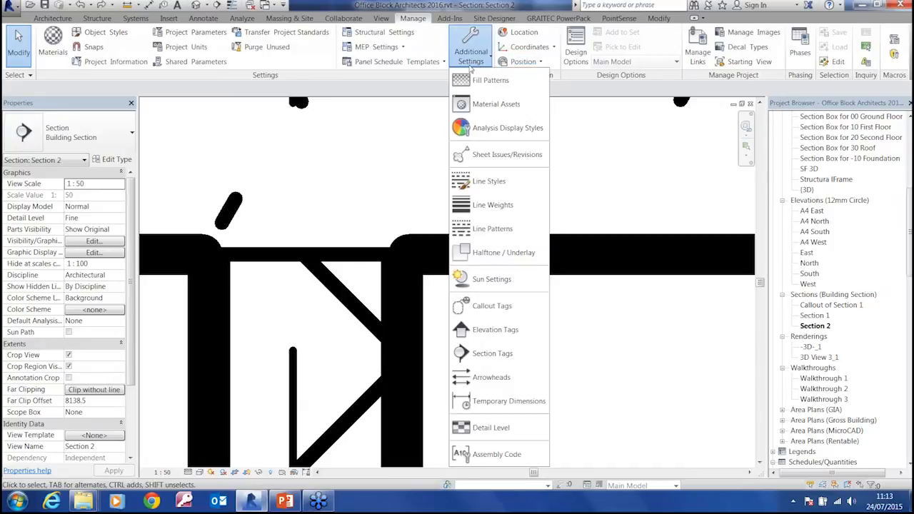
{"action": "left_click", "coordinate": [497, 207]}
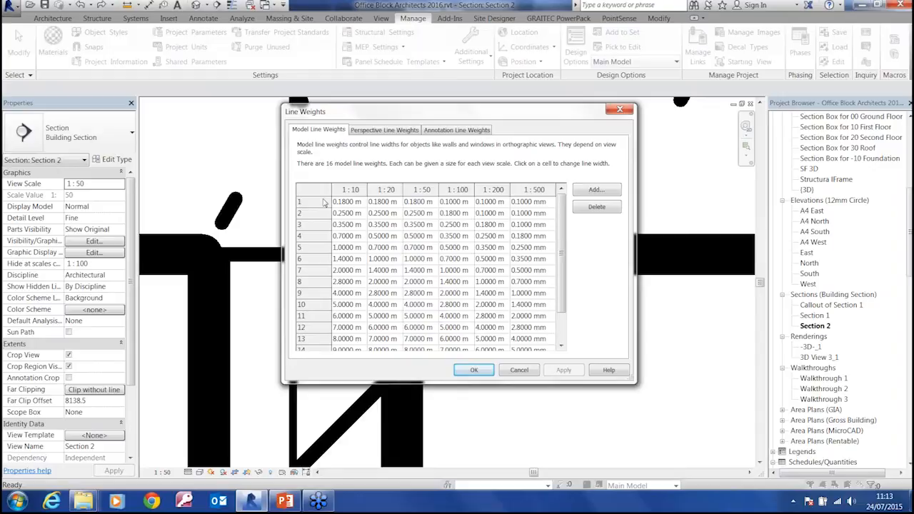
{"action": "left_click", "coordinate": [346, 203]}
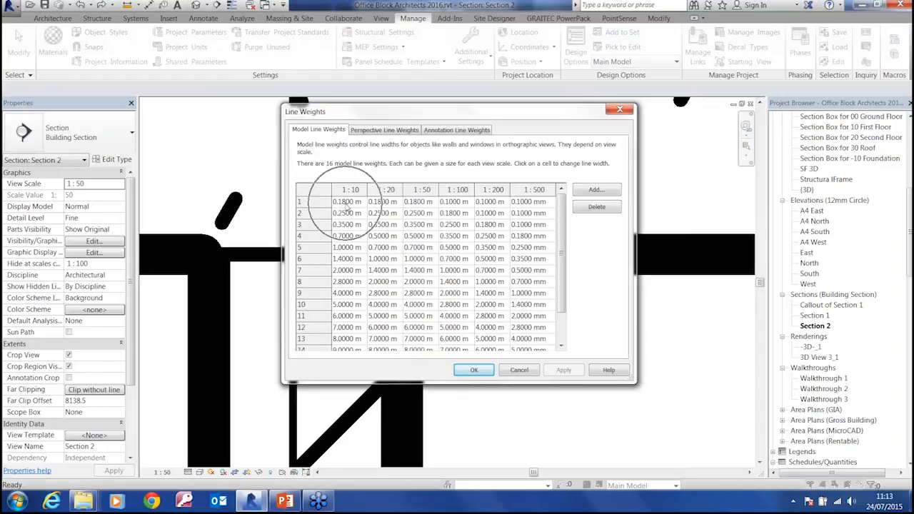
{"action": "left_click", "coordinate": [529, 373]}
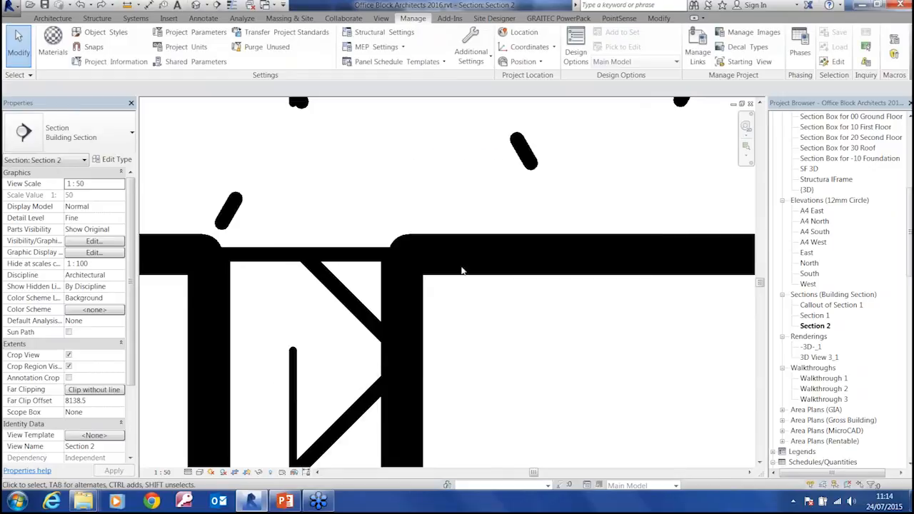
Review the visibility/graphic overrides for the model categories of Section 2 without changing them
{"action": "key", "text": "v"}
{"action": "key", "text": "g"}
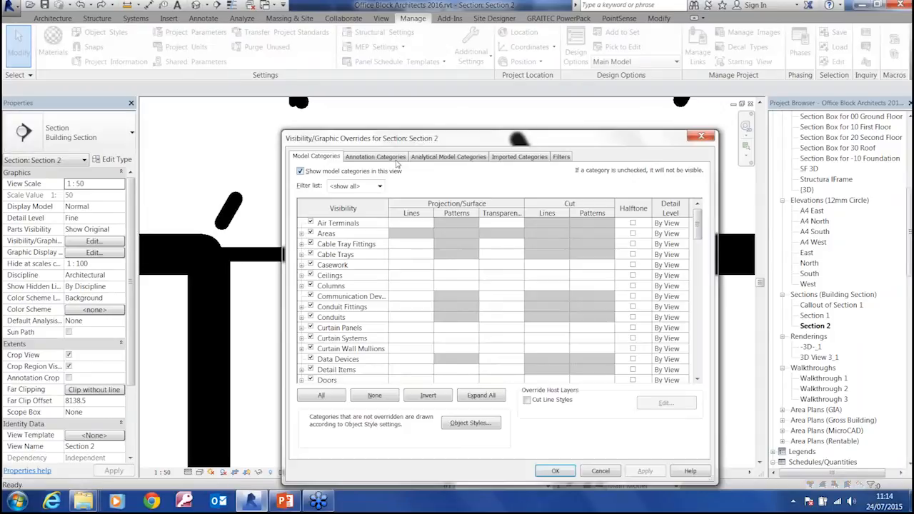
{"action": "left_click_drag", "start_coordinate": [425, 140], "coordinate": [394, 62]}
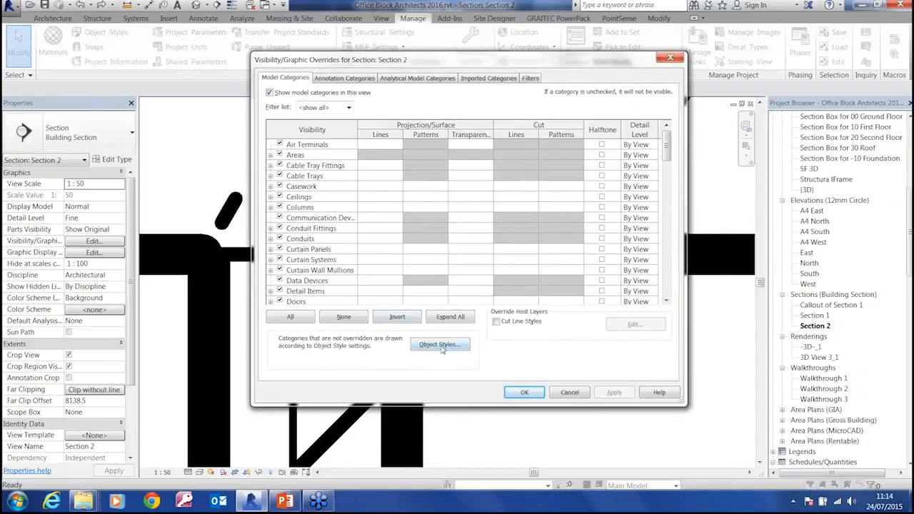
{"action": "left_click", "coordinate": [568, 392]}
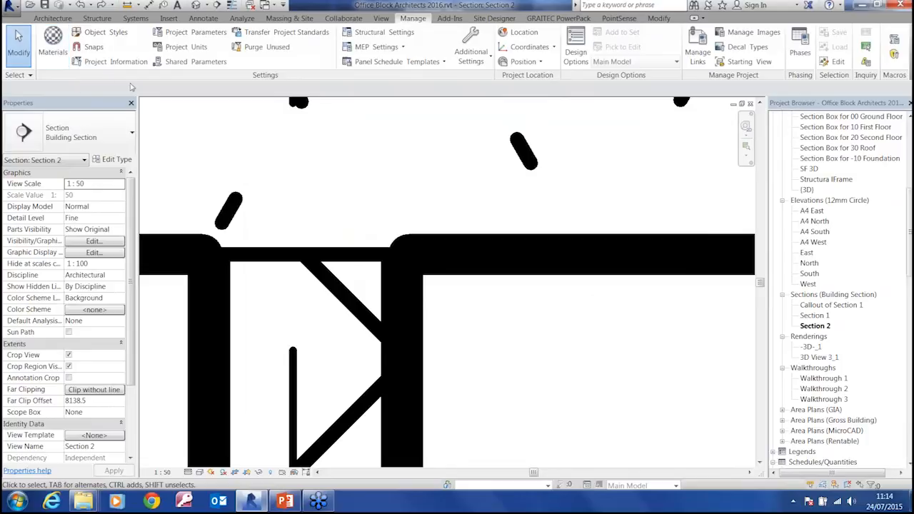
Review the projection and cut line weights of the Walls subcategories in the object styles without changing them
{"action": "left_click", "coordinate": [113, 34]}
{"action": "left_click_drag", "start_coordinate": [625, 165], "coordinate": [628, 300]}
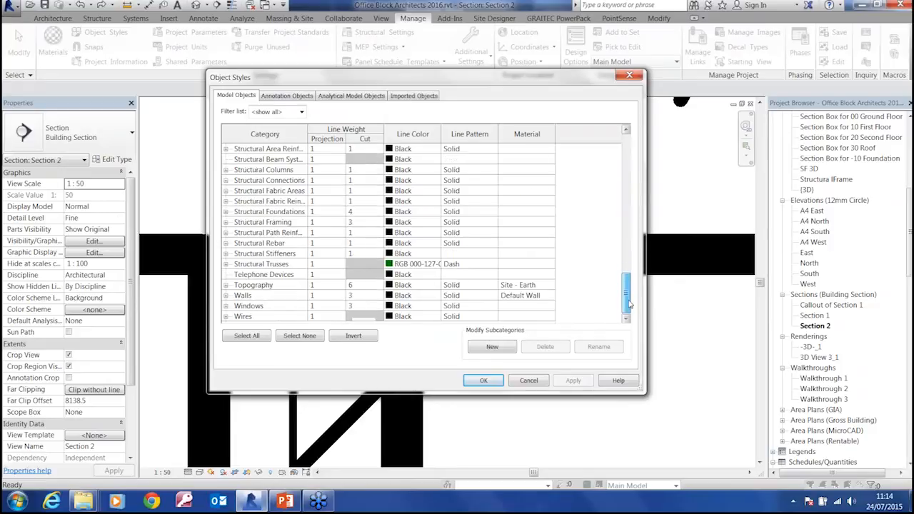
{"action": "left_click", "coordinate": [226, 296]}
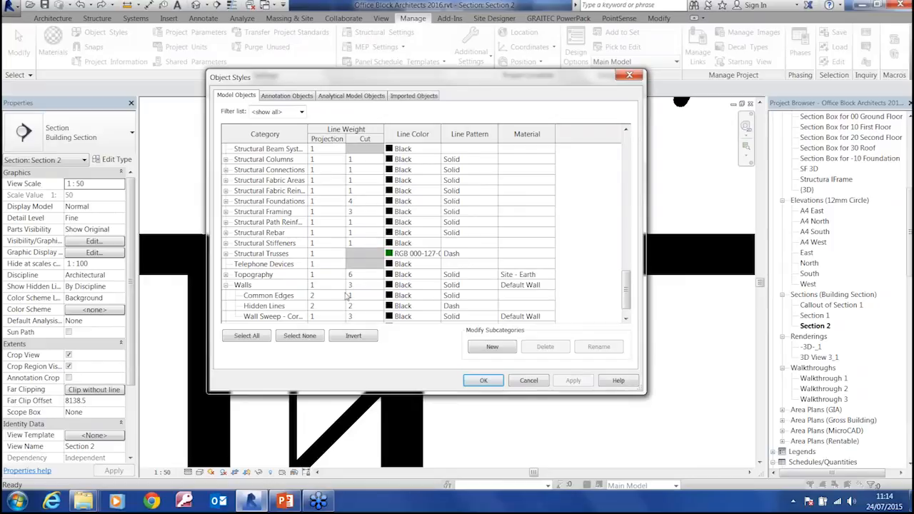
{"action": "left_click_drag", "start_coordinate": [348, 76], "coordinate": [591, 68]}
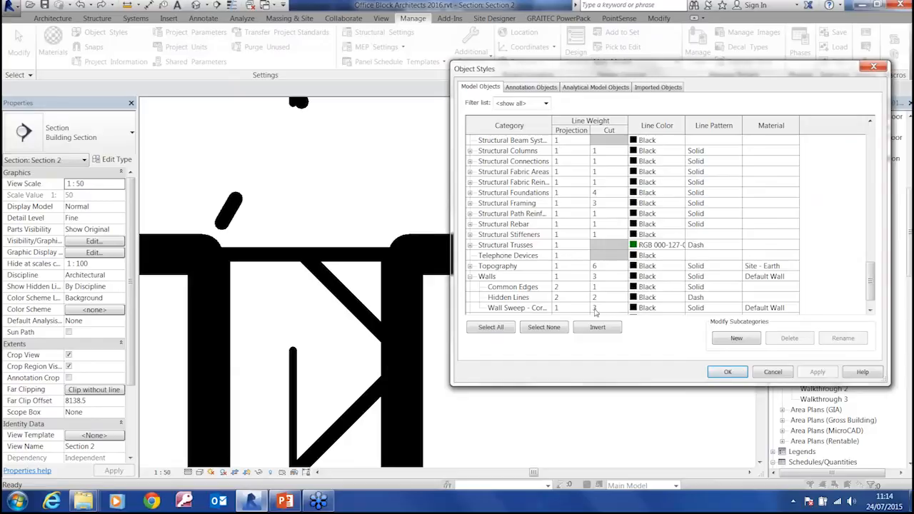
{"action": "left_click", "coordinate": [771, 373]}
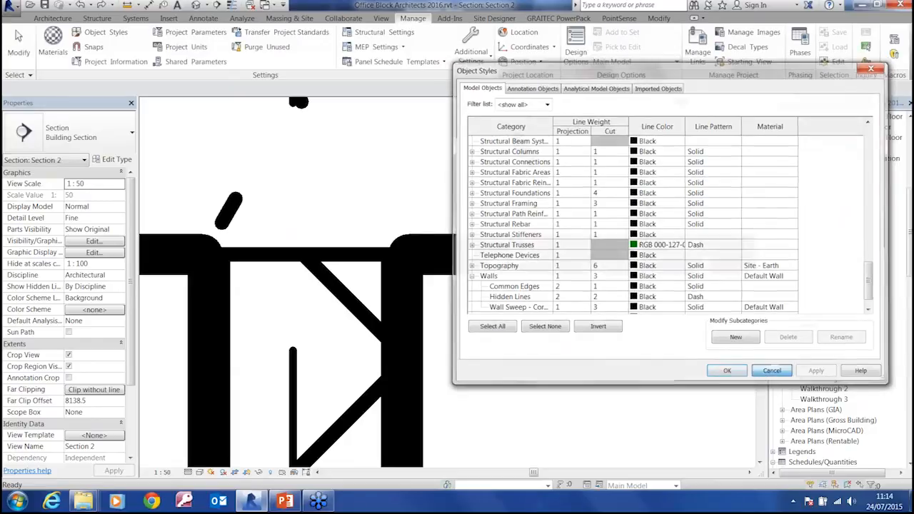
Toggle the thin lines display while viewing Section 2
{"action": "scroll", "coordinate": [553, 310], "scroll_direction": "down", "scroll_amount": 4}
{"action": "scroll", "coordinate": [390, 311], "scroll_direction": "up", "scroll_amount": 2}
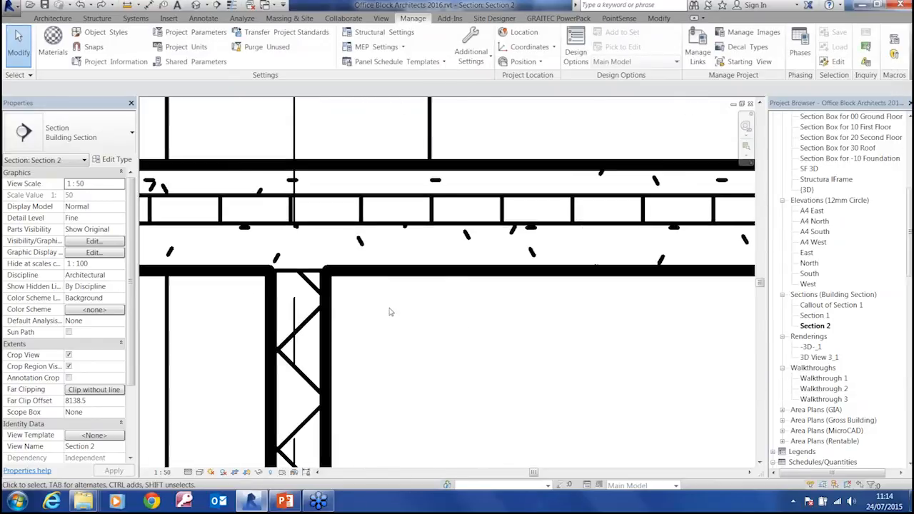
{"action": "scroll", "coordinate": [390, 311], "scroll_direction": "down", "scroll_amount": 1}
{"action": "key", "text": "t"}
{"action": "key", "text": "l"}
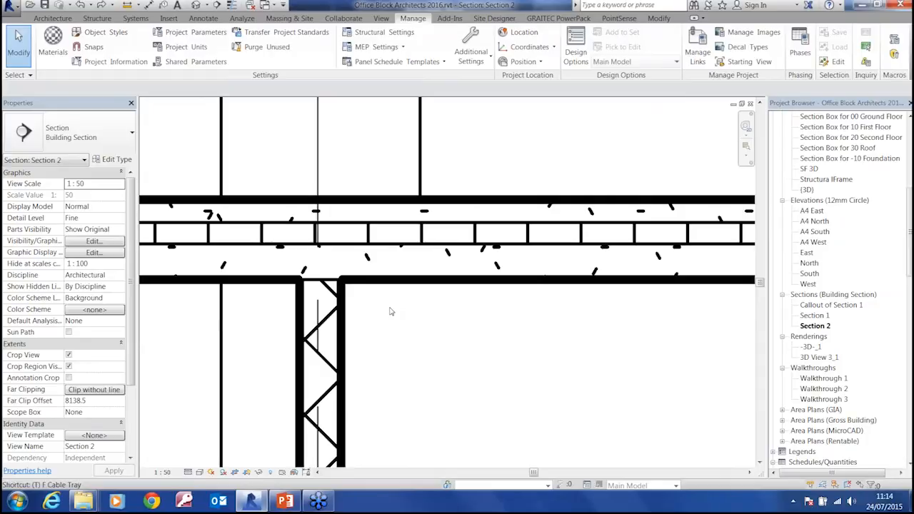
{"action": "scroll", "coordinate": [394, 312], "scroll_direction": "down", "scroll_amount": 6}
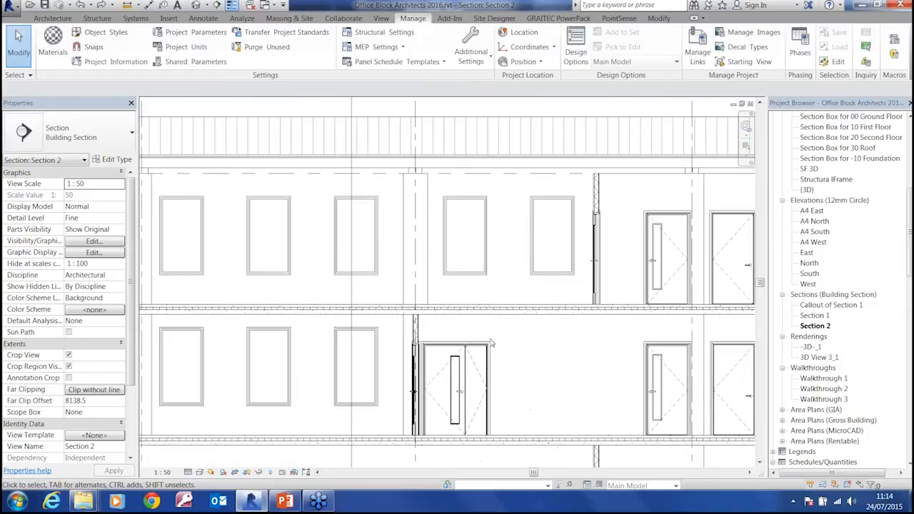
{"action": "middle_click_drag", "start_coordinate": [441, 327], "coordinate": [495, 344]}
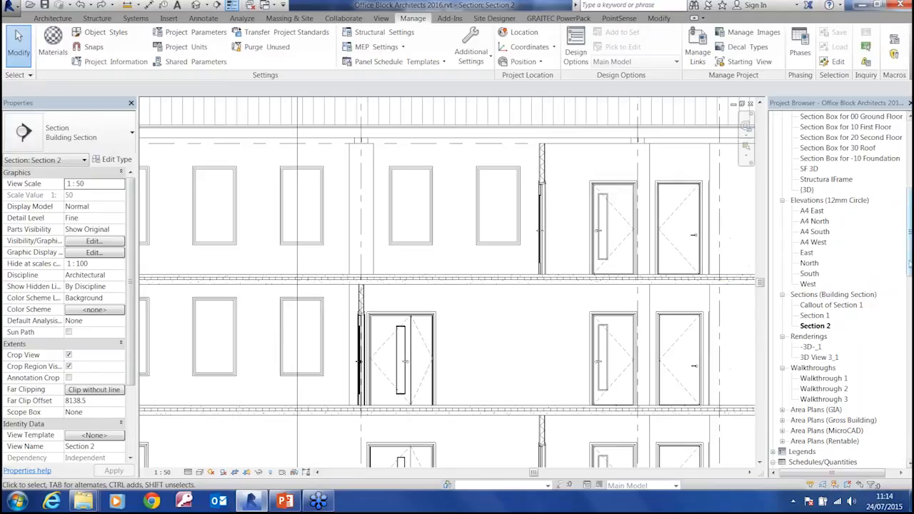
Open the 20 Second Floor plan and delete the two rooms between grid lines 1 and 2, west of the stair core
{"action": "scroll", "coordinate": [909, 285], "scroll_direction": "up", "scroll_amount": 8}
{"action": "left_click", "coordinate": [826, 148]}
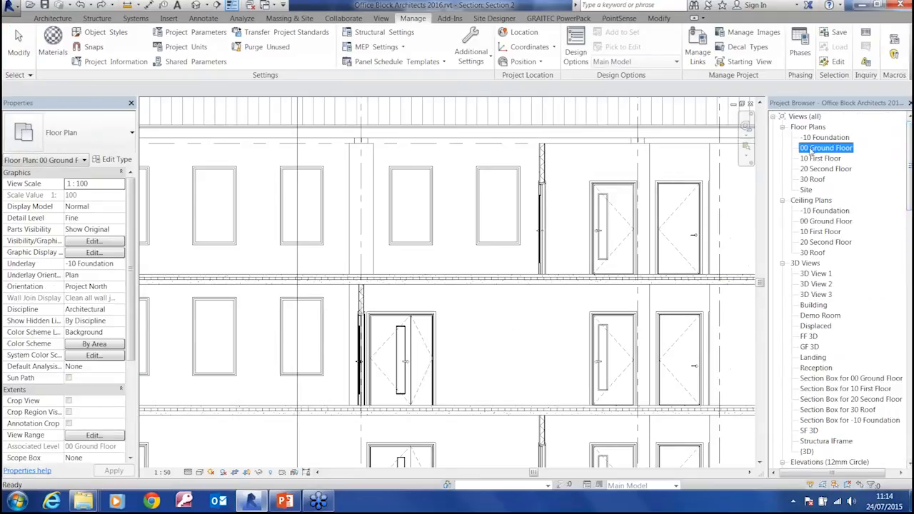
{"action": "middle_click_drag", "start_coordinate": [409, 370], "coordinate": [598, 394]}
{"action": "double_click", "coordinate": [828, 169]}
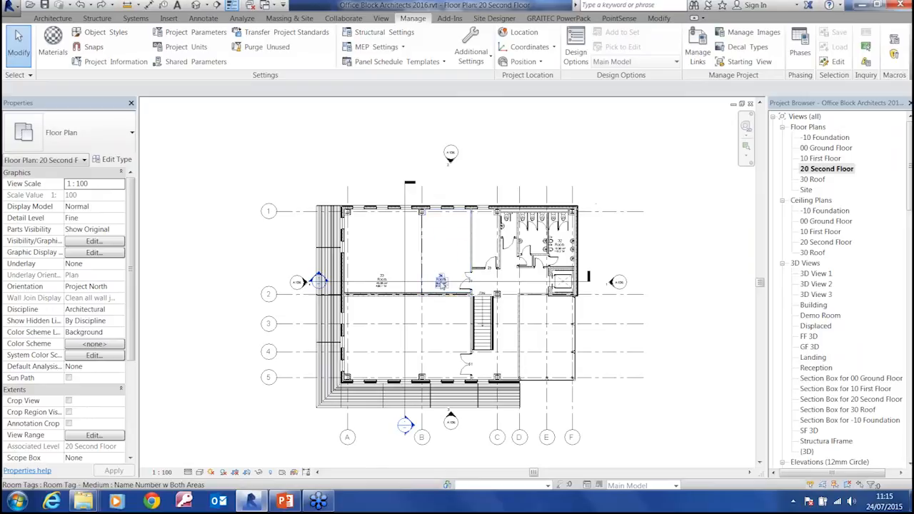
{"action": "left_click", "coordinate": [451, 262]}
{"action": "key", "text": "Delete"}
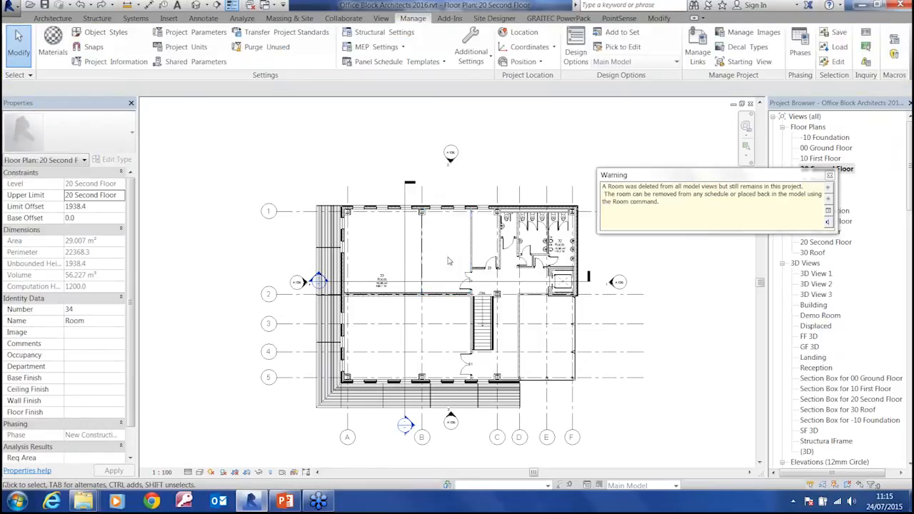
{"action": "left_click", "coordinate": [829, 175]}
Delete the partition wall along grid B between grids 1 and 2, and delete room 32 in the toilet block
{"action": "left_click", "coordinate": [422, 259]}
{"action": "key", "text": "Delete"}
{"action": "middle_click_drag", "start_coordinate": [463, 338], "coordinate": [464, 345]}
{"action": "scroll", "coordinate": [560, 237], "scroll_direction": "up", "scroll_amount": 1}
{"action": "scroll", "coordinate": [560, 238], "scroll_direction": "up", "scroll_amount": 3}
{"action": "left_click", "coordinate": [584, 319]}
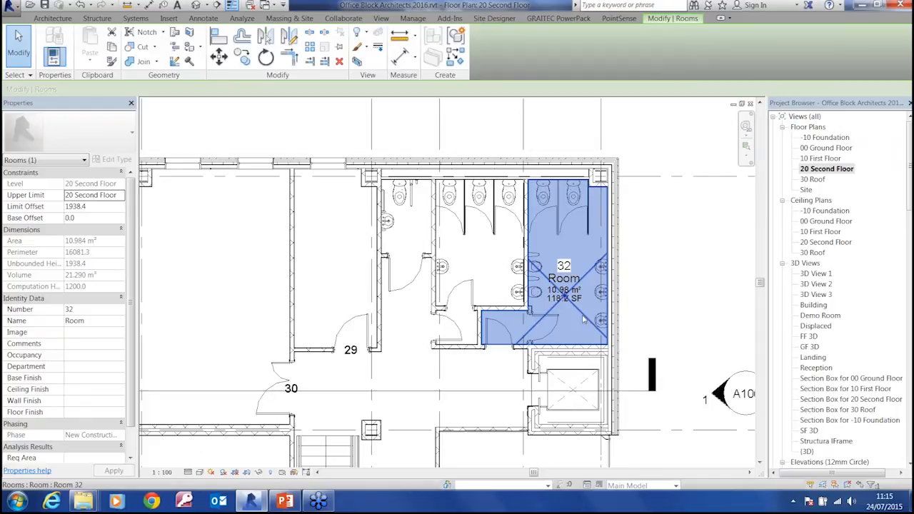
{"action": "key", "text": "Delete"}
{"action": "middle_click_drag", "start_coordinate": [600, 320], "coordinate": [609, 315]}
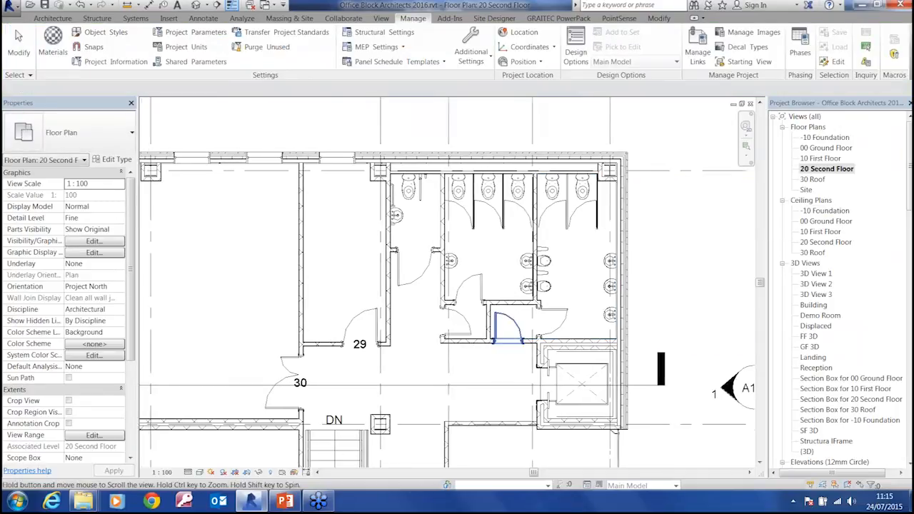
{"action": "scroll", "coordinate": [566, 268], "scroll_direction": "down", "scroll_amount": 4}
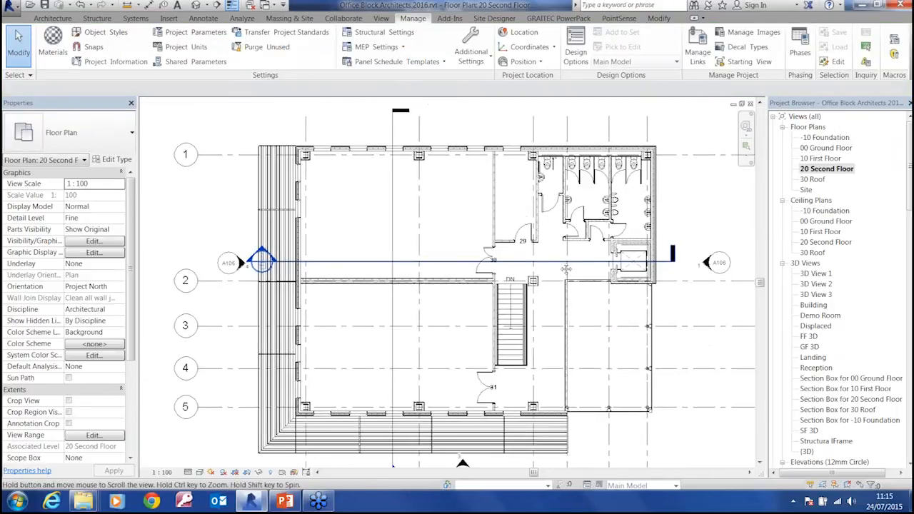
{"action": "middle_click_drag", "start_coordinate": [566, 269], "coordinate": [547, 263]}
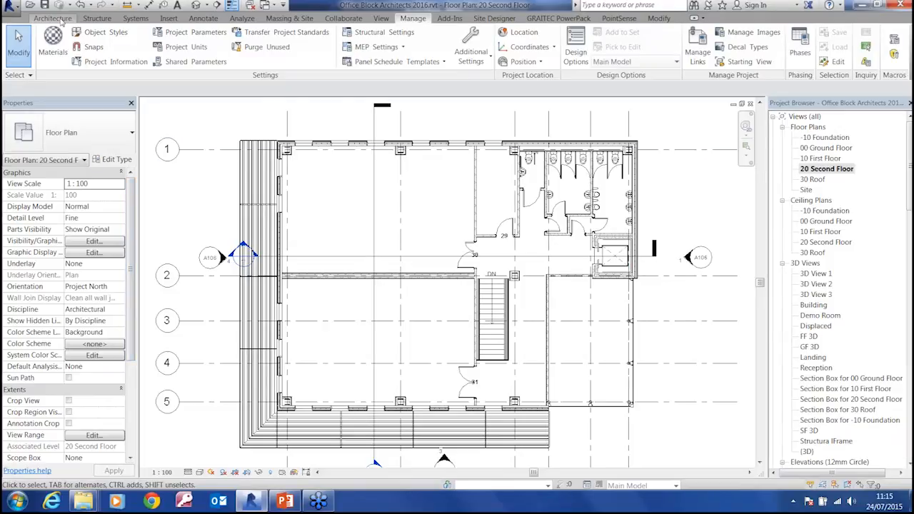
Place the unplaced room 24 Technical, with its tag, in the large north-west space between grid lines 1 and 2
{"action": "left_click", "coordinate": [60, 20]}
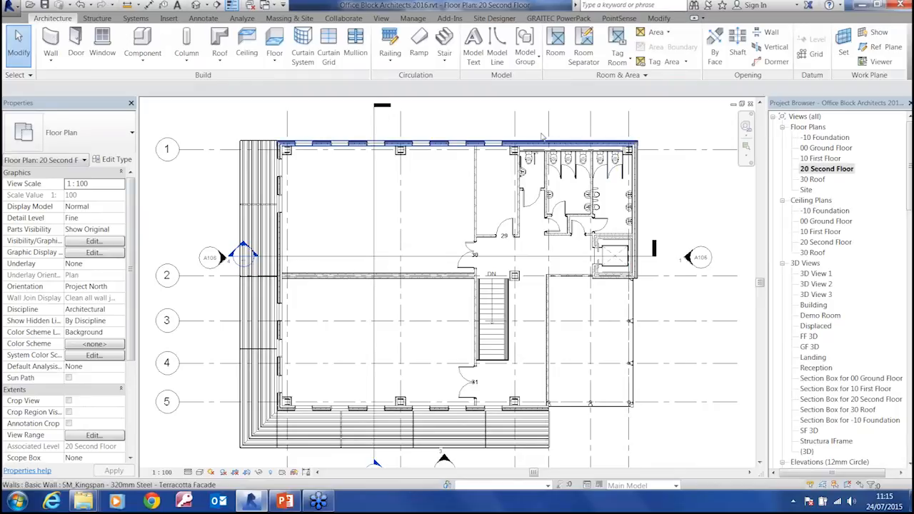
{"action": "left_click", "coordinate": [557, 44]}
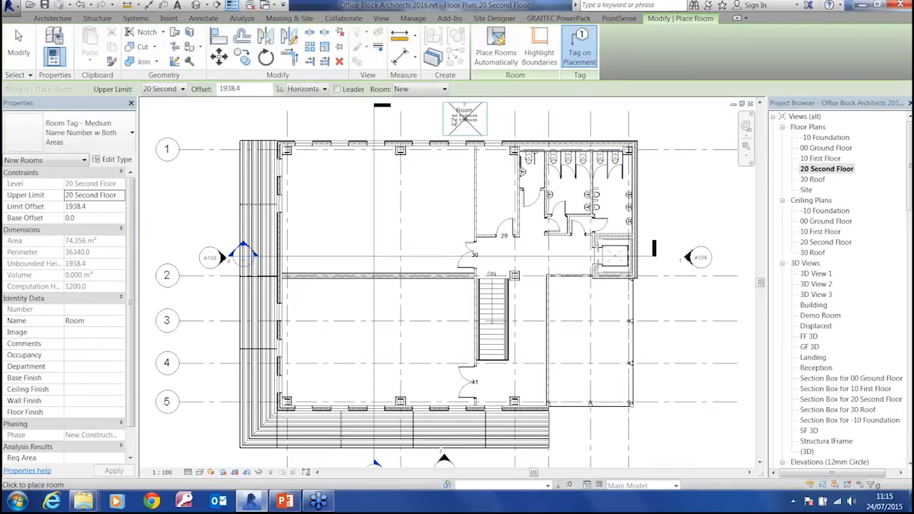
{"action": "left_click", "coordinate": [444, 90]}
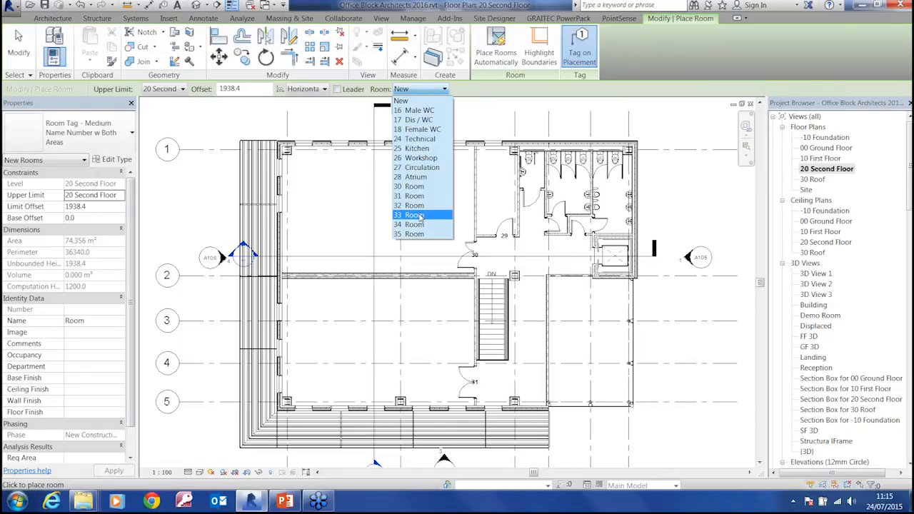
{"action": "left_click", "coordinate": [419, 138]}
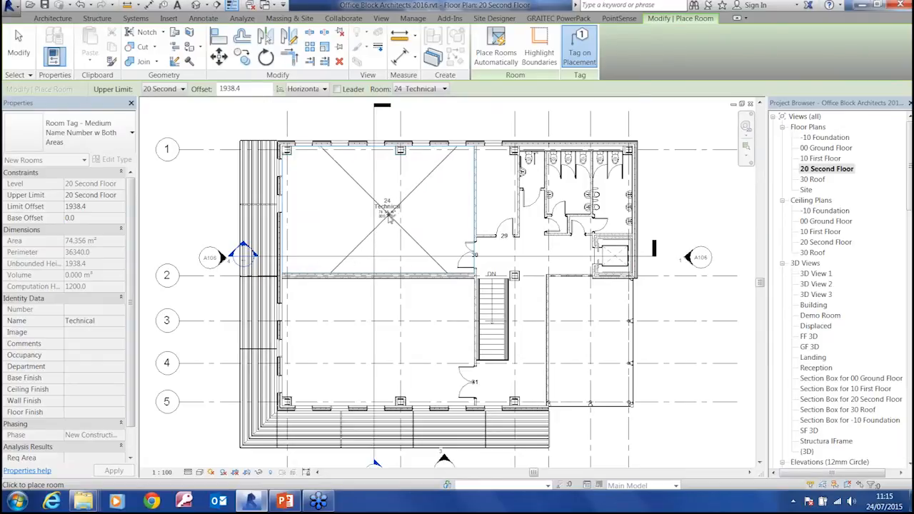
{"action": "left_click", "coordinate": [402, 235]}
{"action": "key", "text": "Escape"}
{"action": "key", "text": "Escape"}
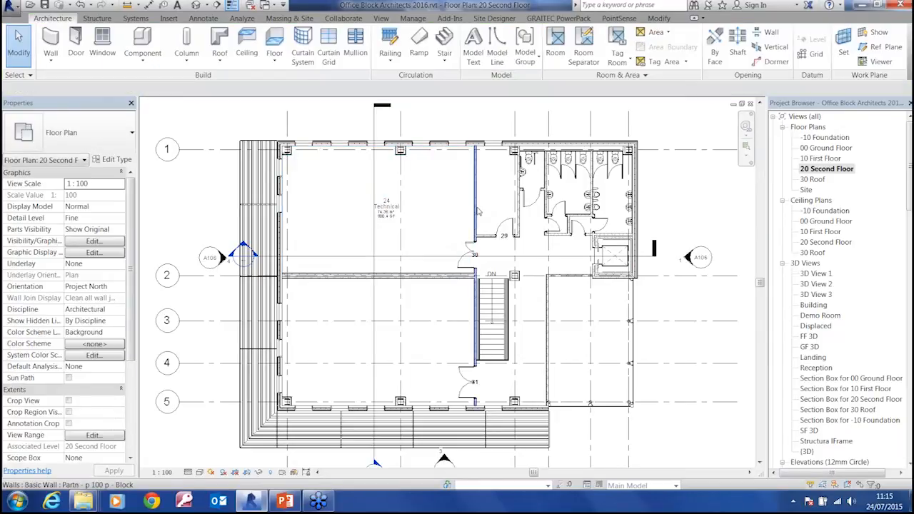
Select the partition wall east of room 24 Technical and check its Room Bounding setting and the areas in the room's tag
{"action": "left_click", "coordinate": [476, 211]}
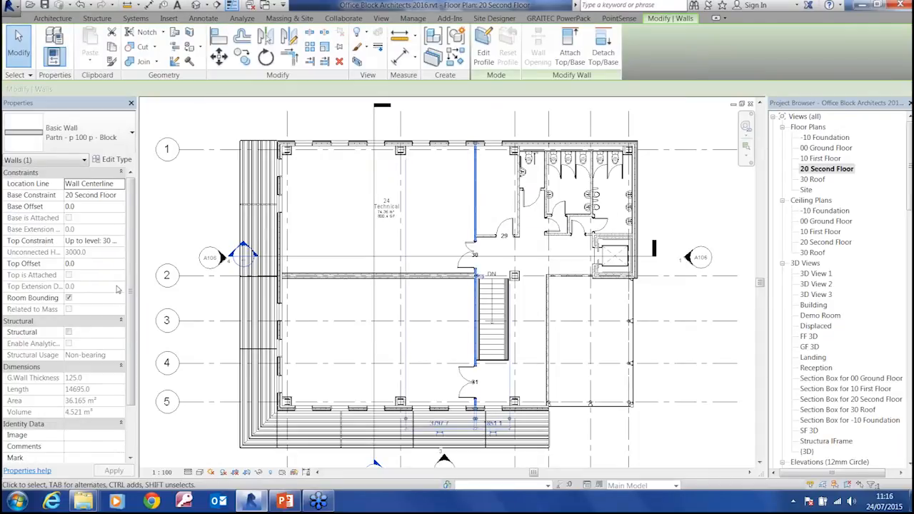
{"action": "key", "text": "ctrl"}
{"action": "key", "text": "ctrl"}
{"action": "scroll", "coordinate": [375, 215], "scroll_direction": "up", "scroll_amount": 5}
{"action": "middle_click_drag", "start_coordinate": [380, 272], "coordinate": [384, 315]}
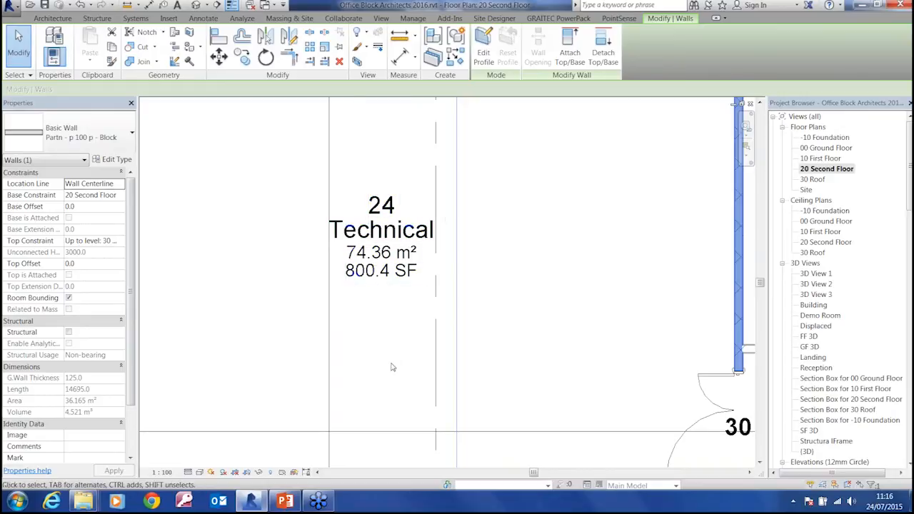
{"action": "scroll", "coordinate": [400, 373], "scroll_direction": "down", "scroll_amount": 5}
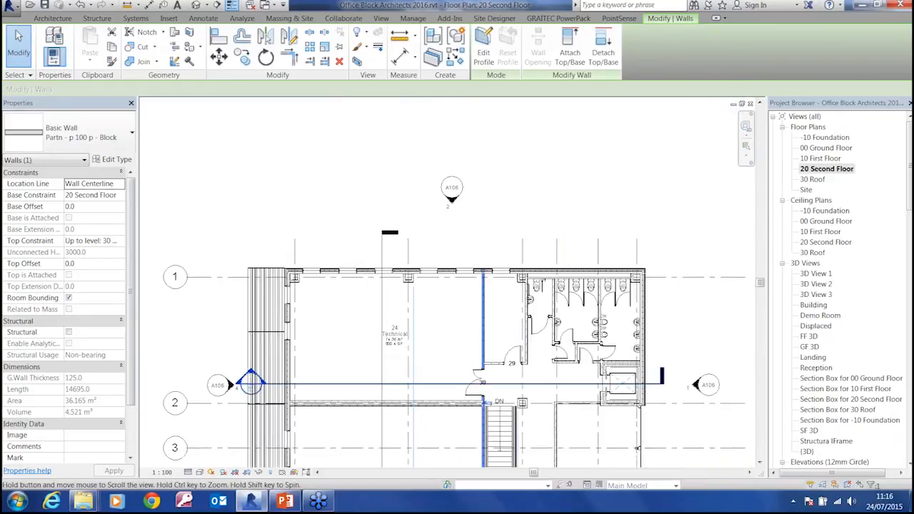
{"action": "scroll", "coordinate": [482, 249], "scroll_direction": "up", "scroll_amount": 3}
Place the unplaced room 16 Male WC, with its tag, in the easternmost toilet above the lift
{"action": "left_click", "coordinate": [59, 20]}
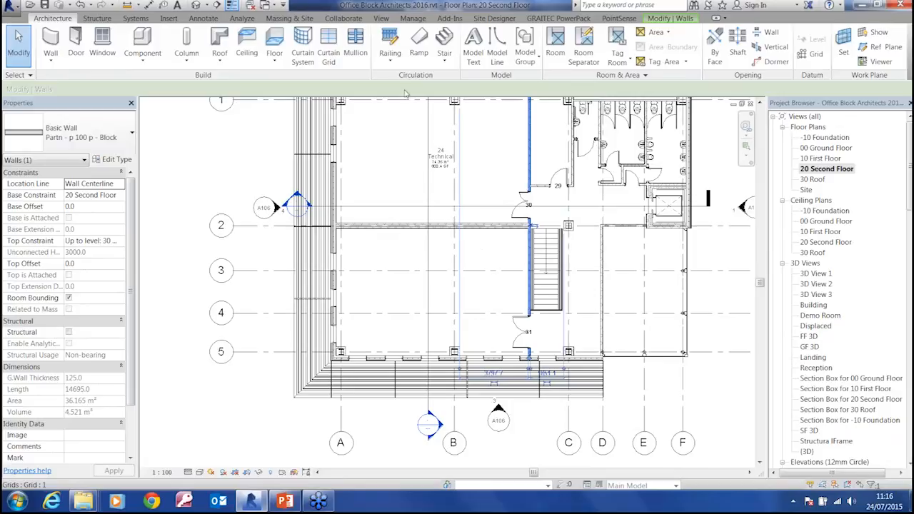
{"action": "left_click", "coordinate": [557, 48]}
{"action": "left_click", "coordinate": [444, 89]}
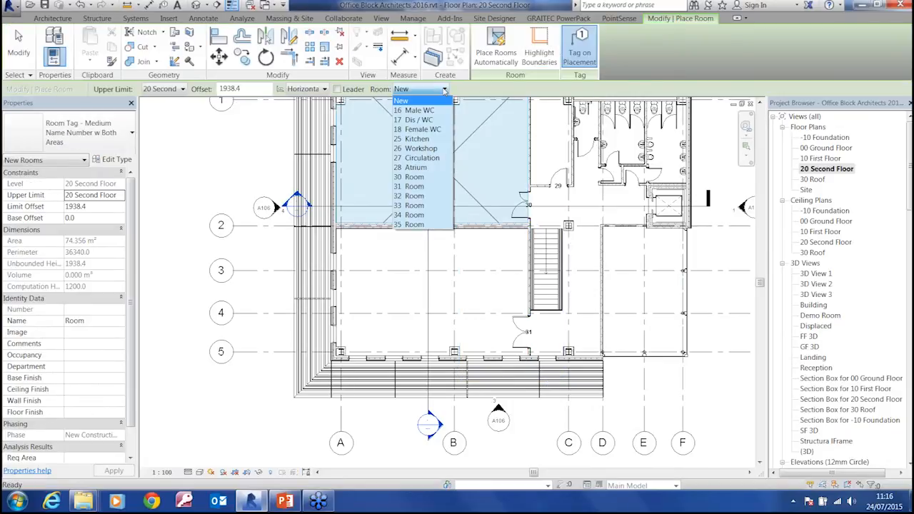
{"action": "left_click", "coordinate": [419, 110]}
{"action": "middle_click_drag", "start_coordinate": [585, 143], "coordinate": [318, 217]}
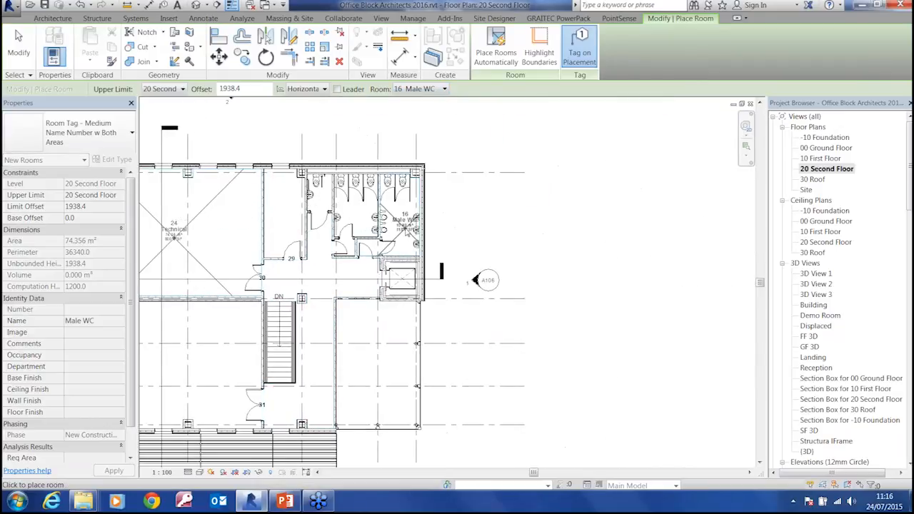
{"action": "scroll", "coordinate": [397, 227], "scroll_direction": "up", "scroll_amount": 6}
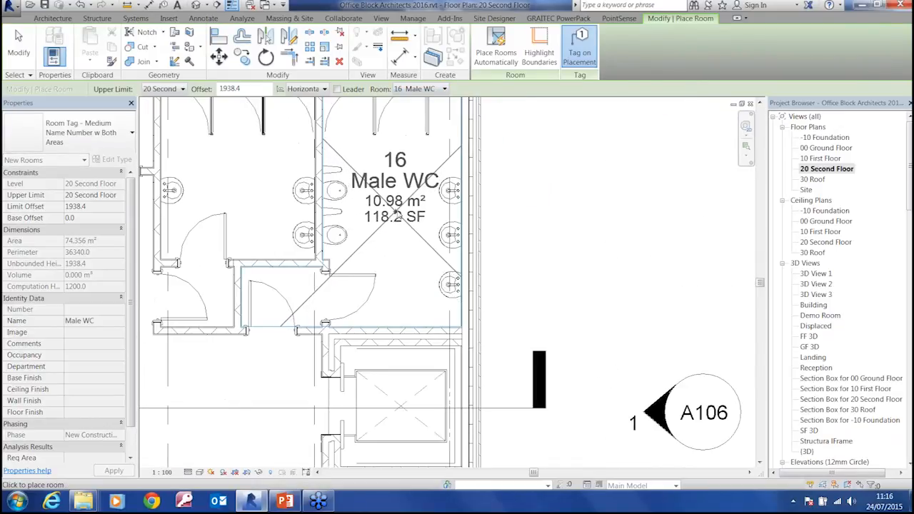
{"action": "left_click", "coordinate": [398, 213]}
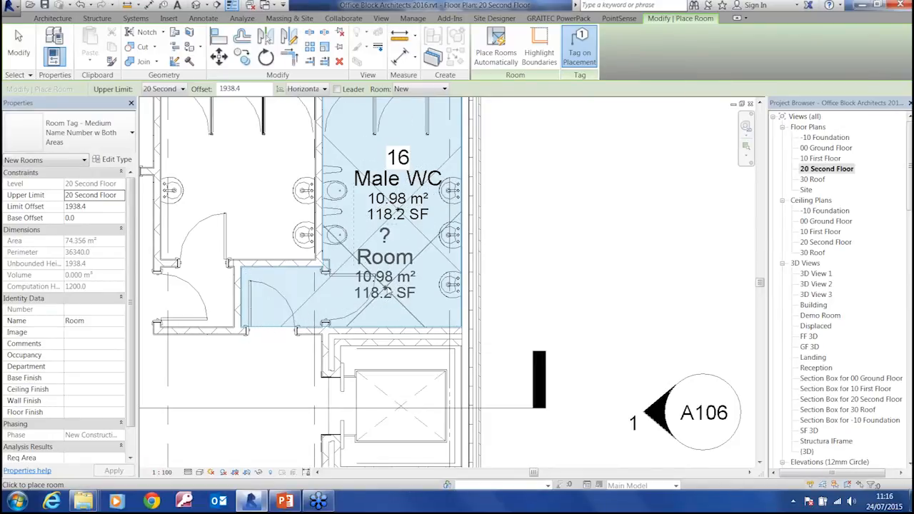
Place the unplaced rooms 17 Dis / WC in the small west toilet and 18 Female WC in the middle toilet
{"action": "left_click", "coordinate": [429, 88]}
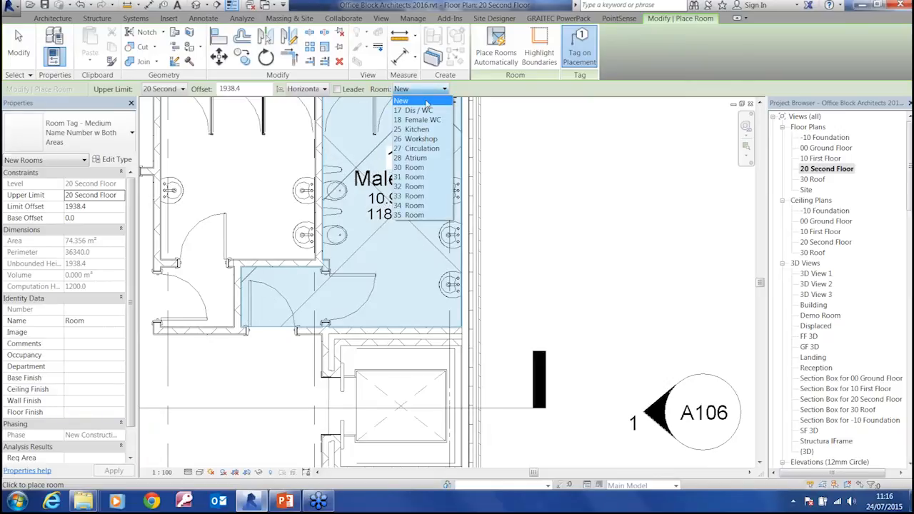
{"action": "left_click", "coordinate": [418, 120]}
{"action": "middle_click_drag", "start_coordinate": [302, 245], "coordinate": [552, 320]}
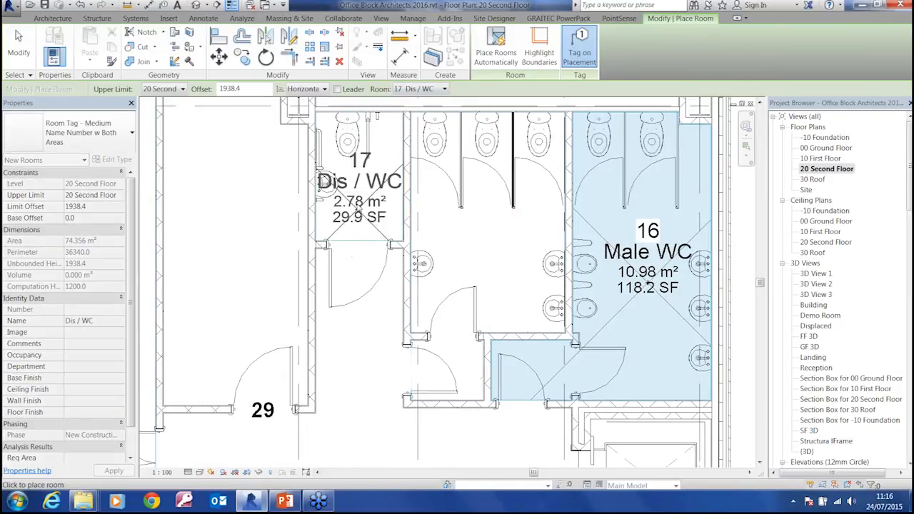
{"action": "left_click", "coordinate": [357, 187]}
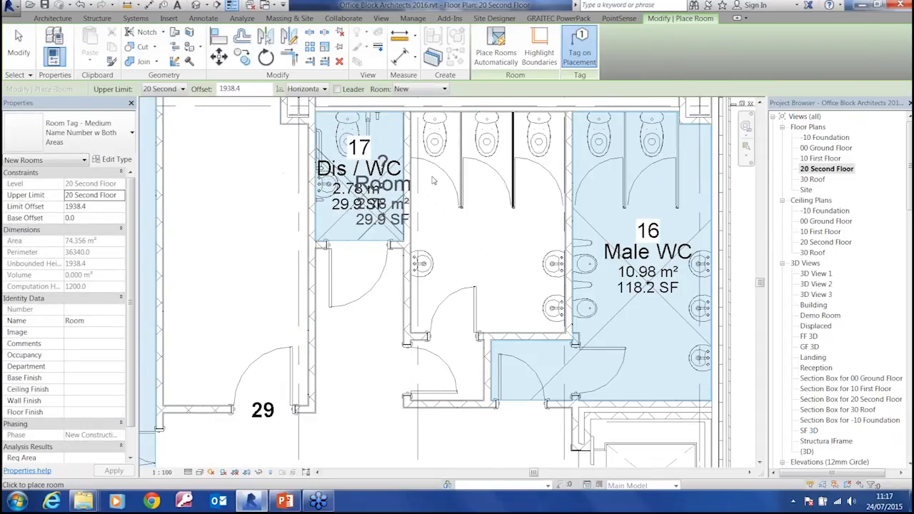
{"action": "left_click", "coordinate": [417, 89]}
{"action": "left_click", "coordinate": [426, 111]}
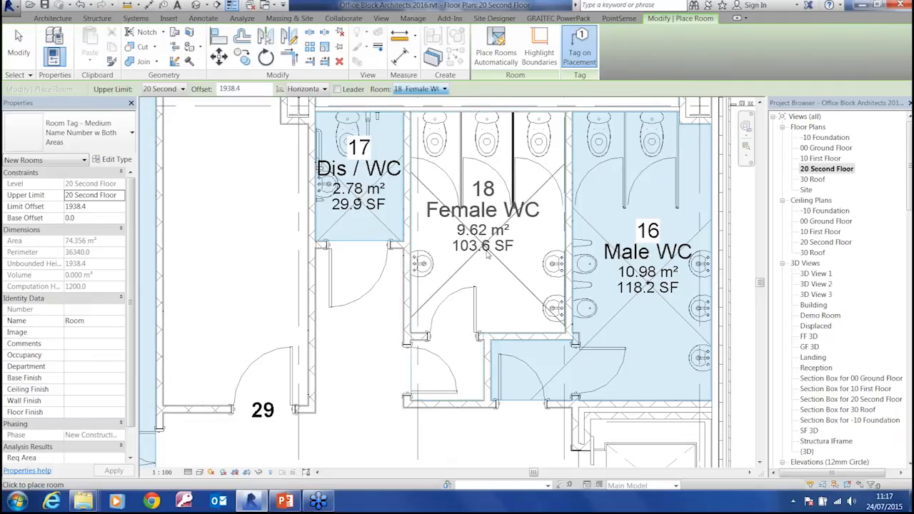
{"action": "left_click", "coordinate": [488, 218]}
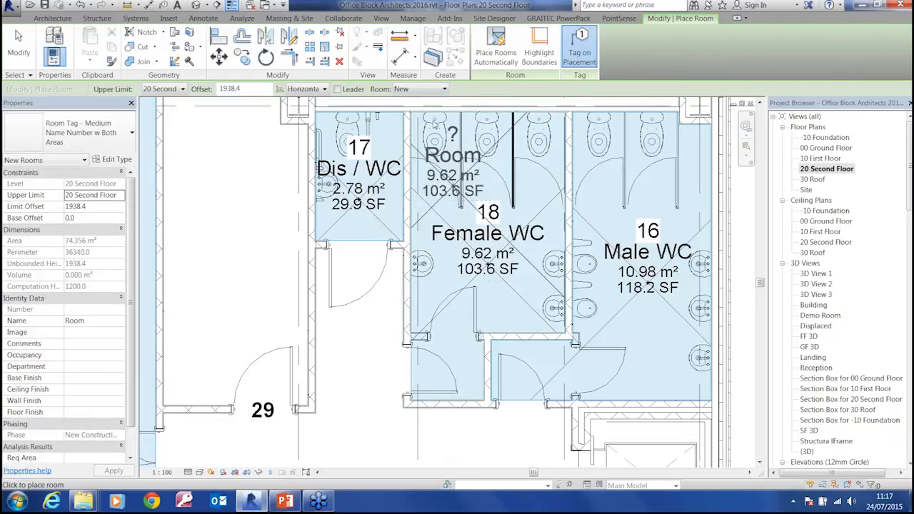
Place the unplaced room 26 Workshop in the small room behind door 29
{"action": "left_click", "coordinate": [402, 89]}
{"action": "left_click", "coordinate": [422, 119]}
{"action": "middle_click_drag", "start_coordinate": [310, 183], "coordinate": [320, 180]}
{"action": "middle_click_drag", "start_coordinate": [319, 220], "coordinate": [507, 185]}
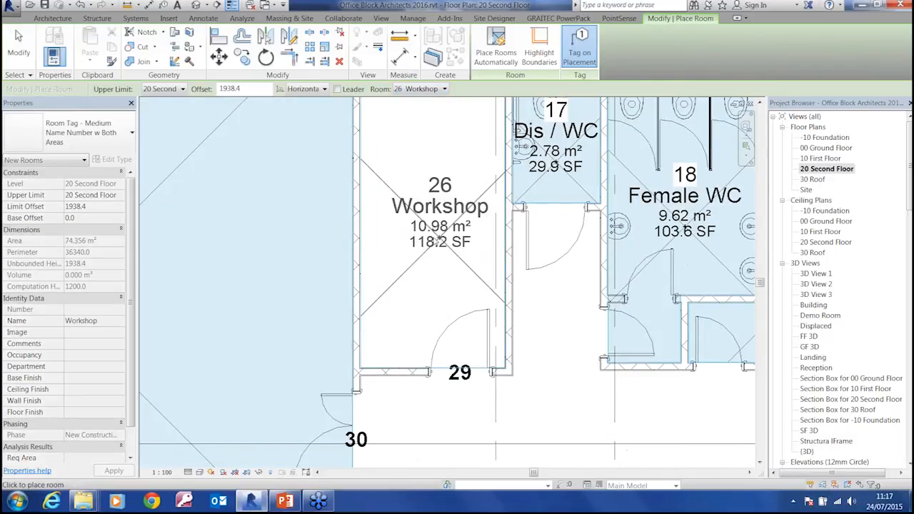
{"action": "left_click", "coordinate": [433, 232]}
Place the unplaced room 32 in the corridor space north-east of the staircase and end room placement
{"action": "left_click", "coordinate": [444, 93]}
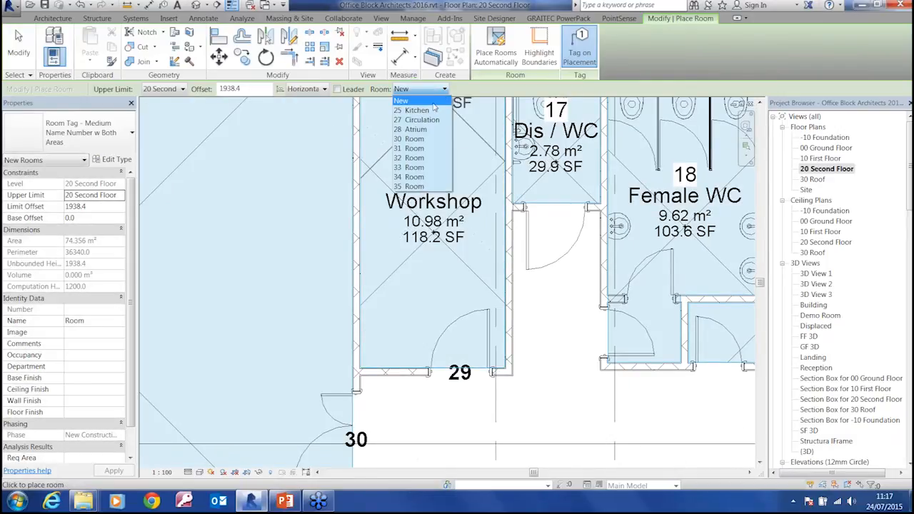
{"action": "left_click", "coordinate": [452, 222]}
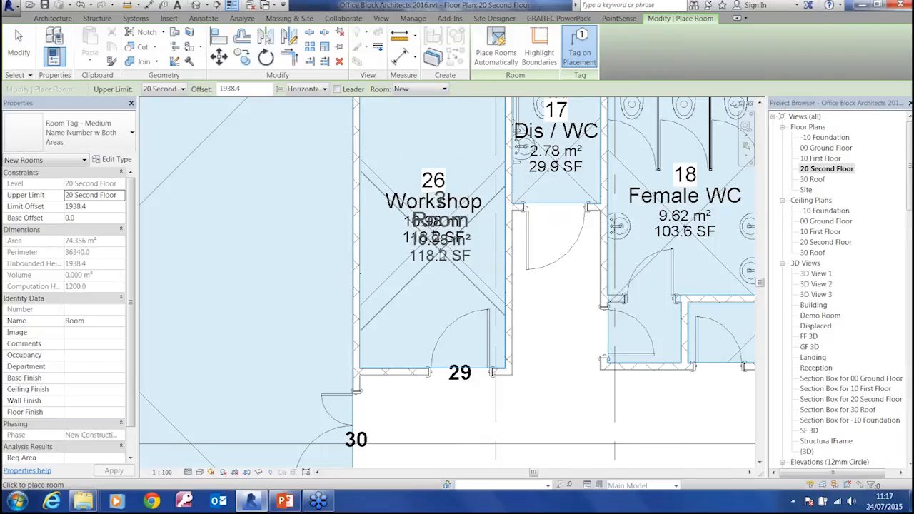
{"action": "left_click", "coordinate": [564, 347]}
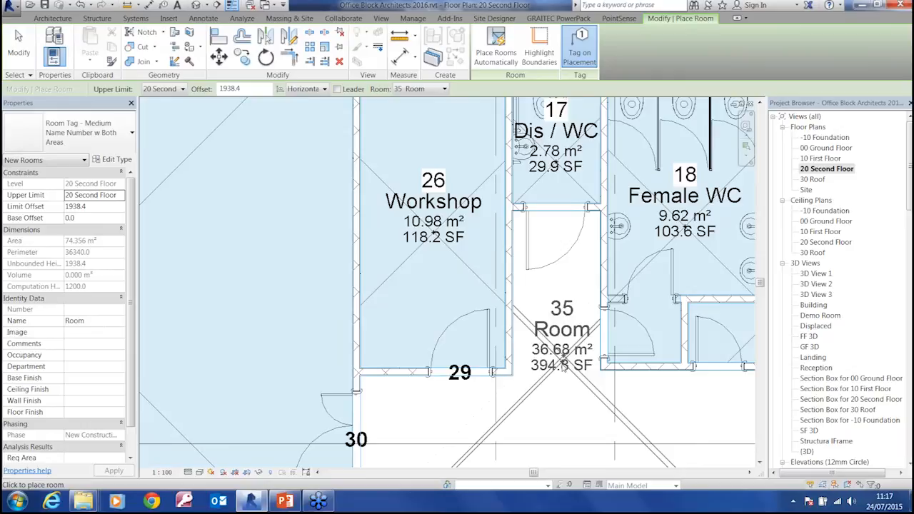
{"action": "middle_click_drag", "start_coordinate": [565, 346], "coordinate": [534, 285]}
{"action": "left_click", "coordinate": [444, 88]}
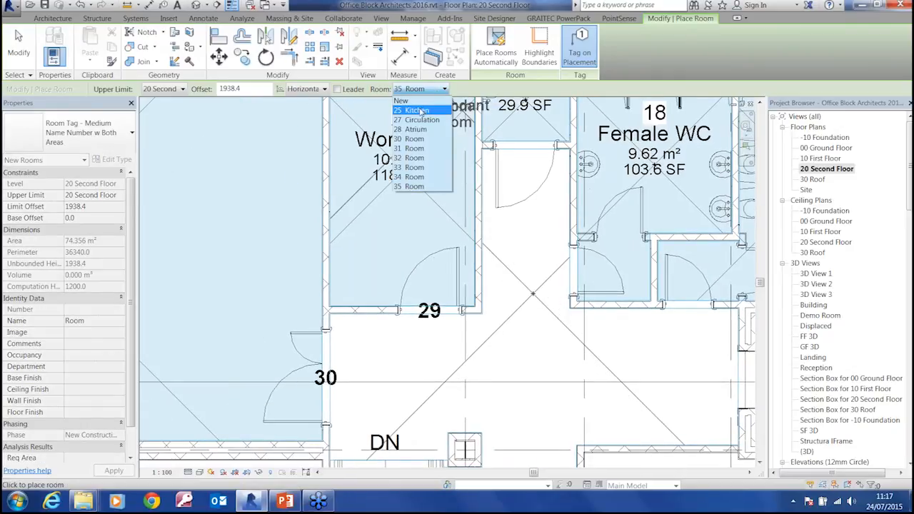
{"action": "left_click", "coordinate": [422, 120]}
{"action": "scroll", "coordinate": [533, 335], "scroll_direction": "down", "scroll_amount": 4}
{"action": "middle_click_drag", "start_coordinate": [535, 394], "coordinate": [507, 240]}
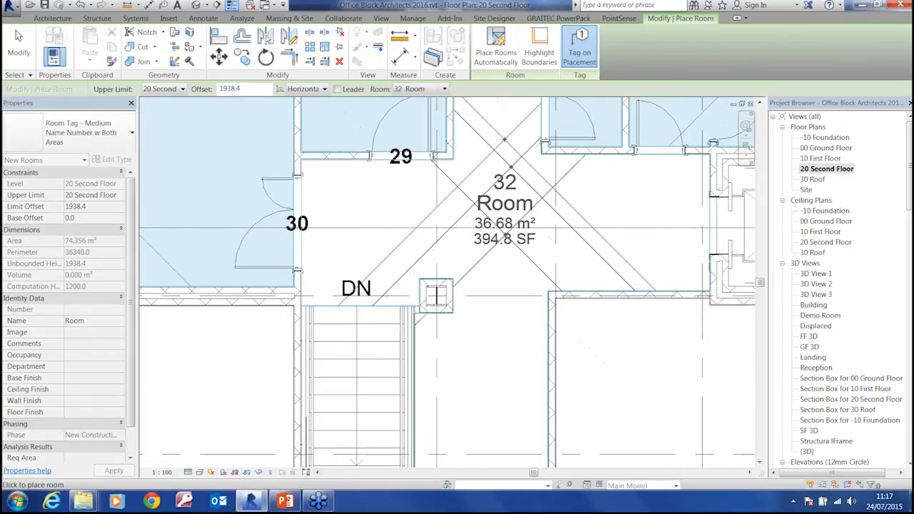
{"action": "left_click", "coordinate": [506, 240]}
{"action": "key", "text": "Escape"}
{"action": "key", "text": "Escape"}
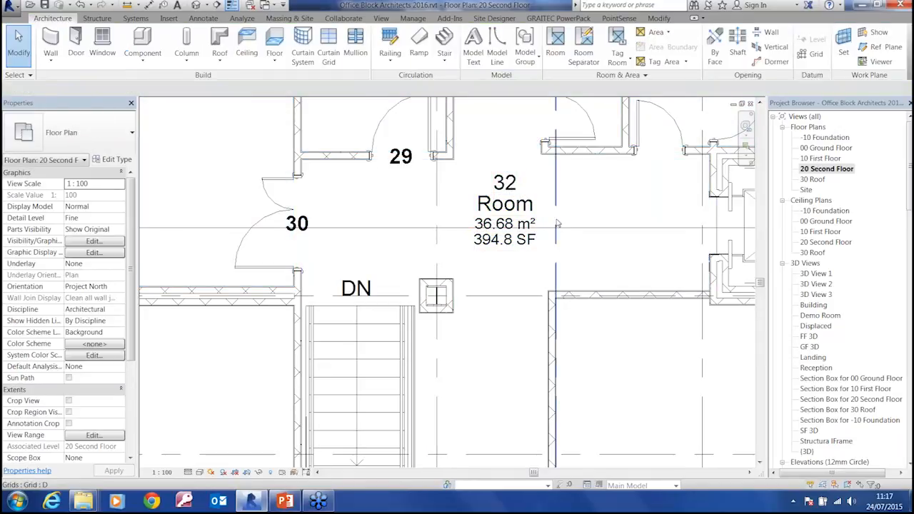
Delete room 32 from the corridor and room 26 Workshop from the small room behind door 29
{"action": "left_click", "coordinate": [516, 248]}
{"action": "key", "text": "Escape"}
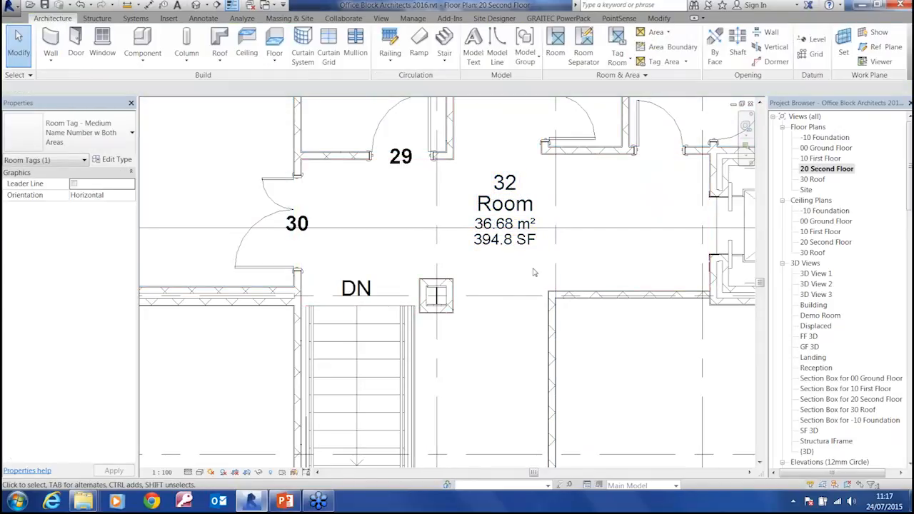
{"action": "left_click", "coordinate": [536, 268]}
{"action": "key", "text": "Delete"}
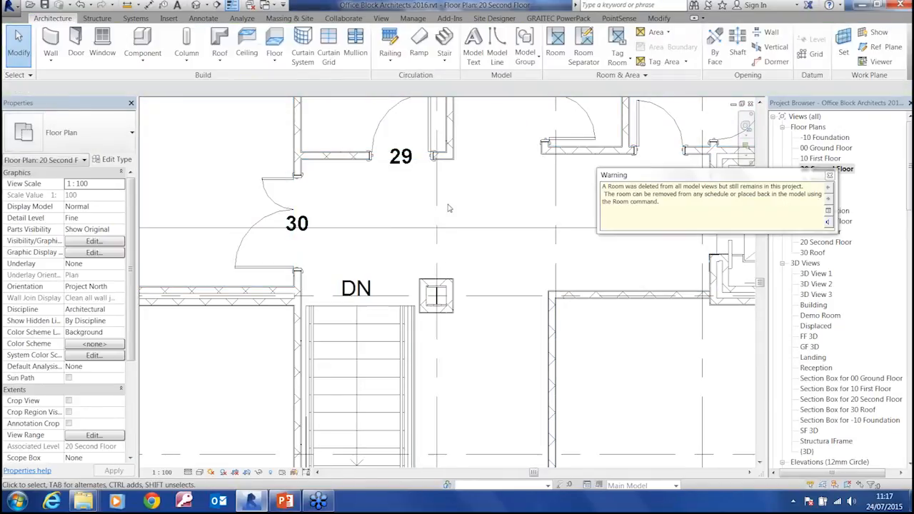
{"action": "middle_click_drag", "start_coordinate": [449, 206], "coordinate": [533, 333]}
{"action": "left_click", "coordinate": [491, 171]}
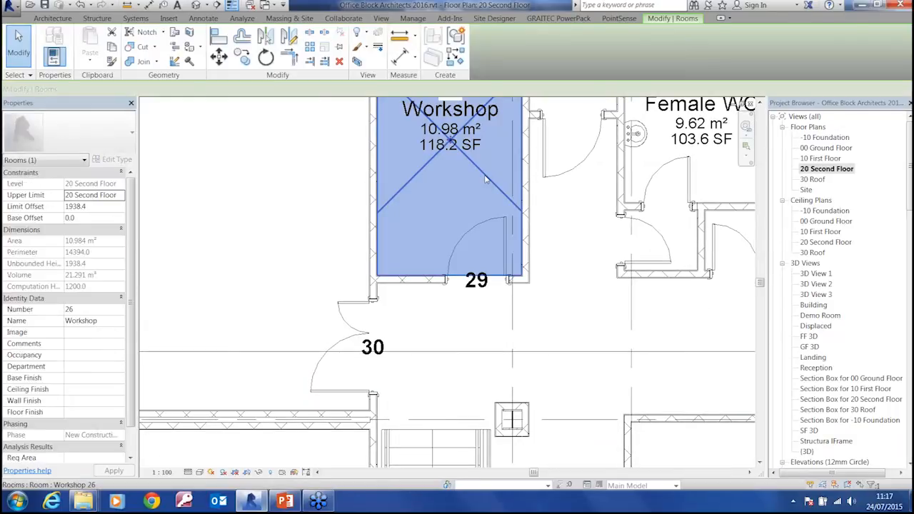
{"action": "key", "text": "Delete"}
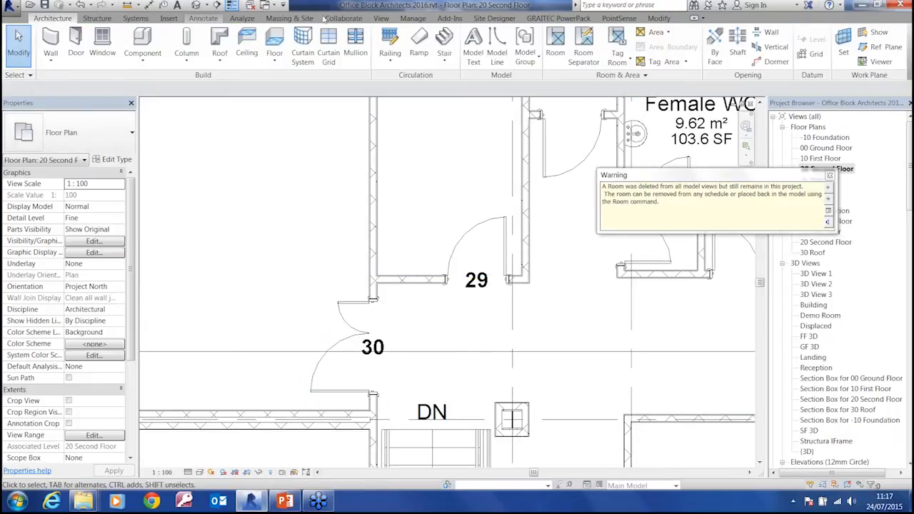
Place the unplaced rooms 25 Kitchen in the small room behind door 29 and 27 Circulation in the corridor around the stairs
{"action": "left_click", "coordinate": [555, 45]}
{"action": "left_click", "coordinate": [443, 89]}
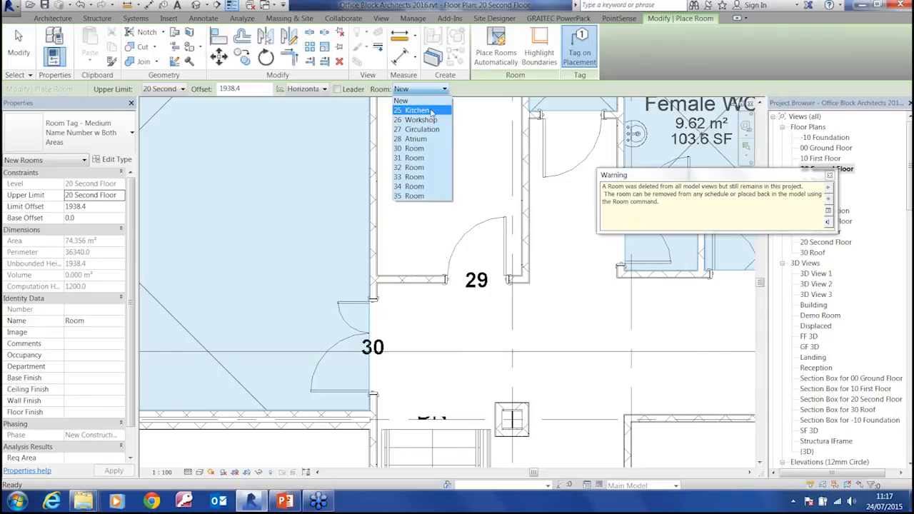
{"action": "left_click", "coordinate": [416, 111]}
{"action": "left_click", "coordinate": [448, 187]}
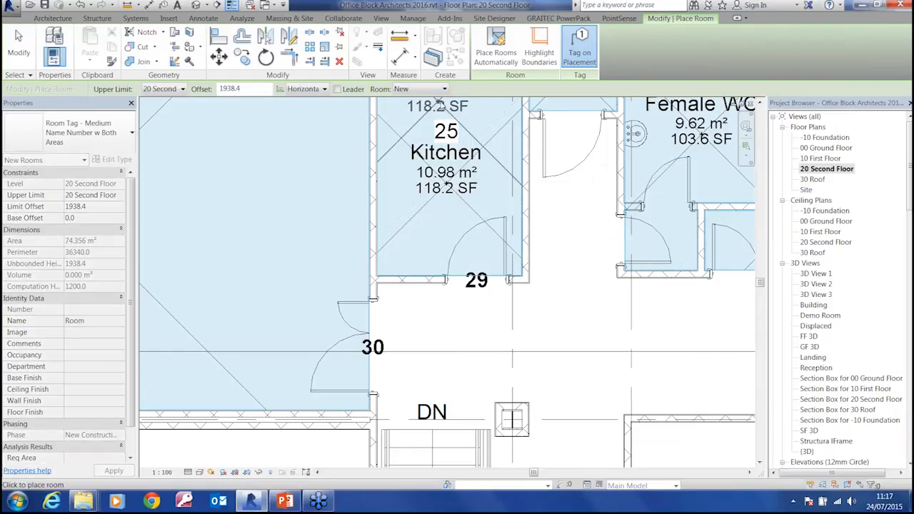
{"action": "left_click", "coordinate": [444, 90]}
{"action": "left_click", "coordinate": [425, 120]}
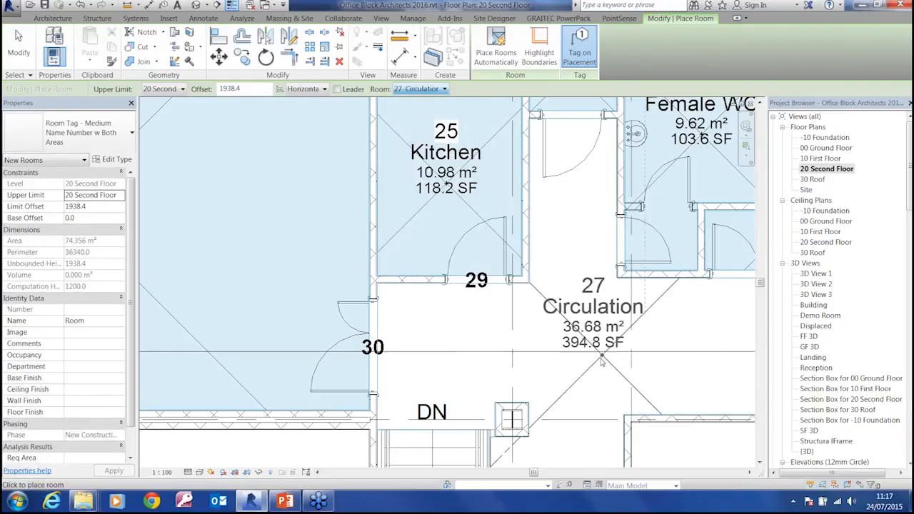
{"action": "left_click", "coordinate": [583, 322]}
Place the unplaced room 26 Workshop in the large south-west space between grid lines 2 and 5
{"action": "middle_click_drag", "start_coordinate": [469, 415], "coordinate": [572, 235]}
{"action": "scroll", "coordinate": [572, 235], "scroll_direction": "down", "scroll_amount": 4}
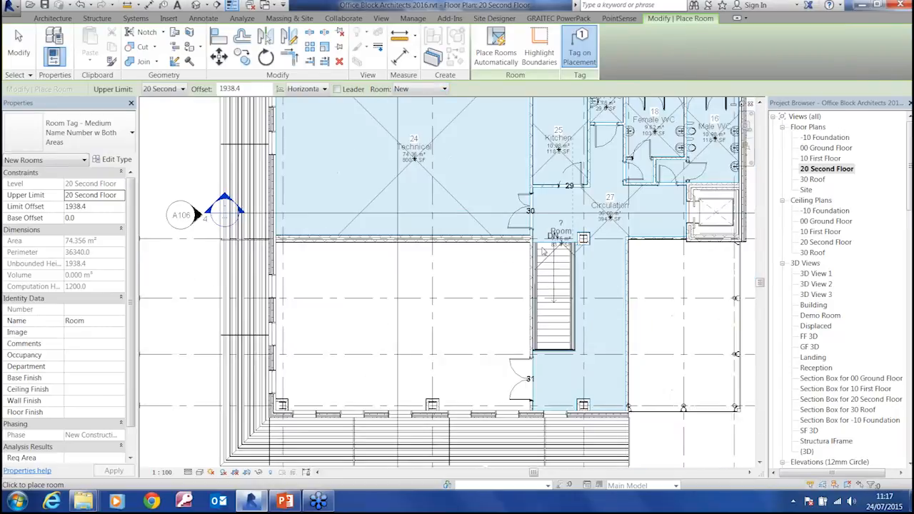
{"action": "left_click", "coordinate": [429, 90]}
{"action": "left_click", "coordinate": [422, 111]}
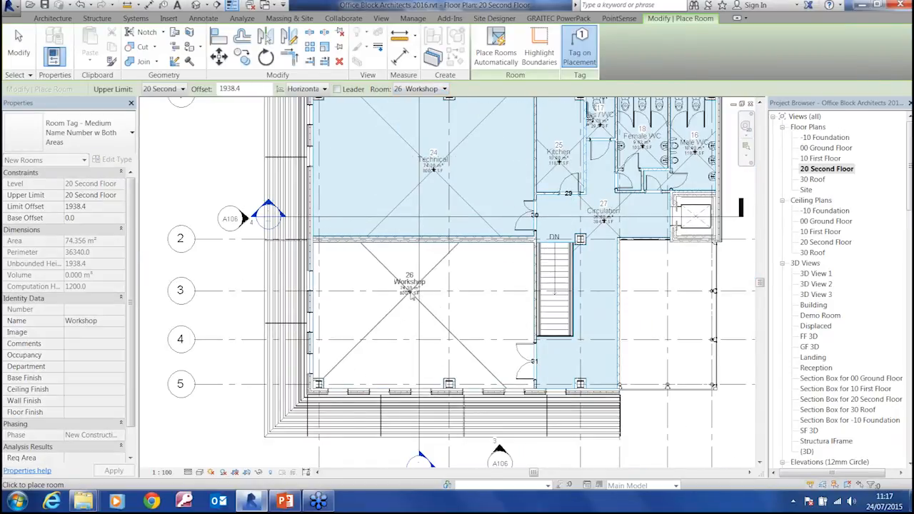
{"action": "left_click", "coordinate": [425, 318]}
Place the unplaced room 28 Atrium in the south-east space below the lift and end room placement
{"action": "left_click", "coordinate": [421, 89]}
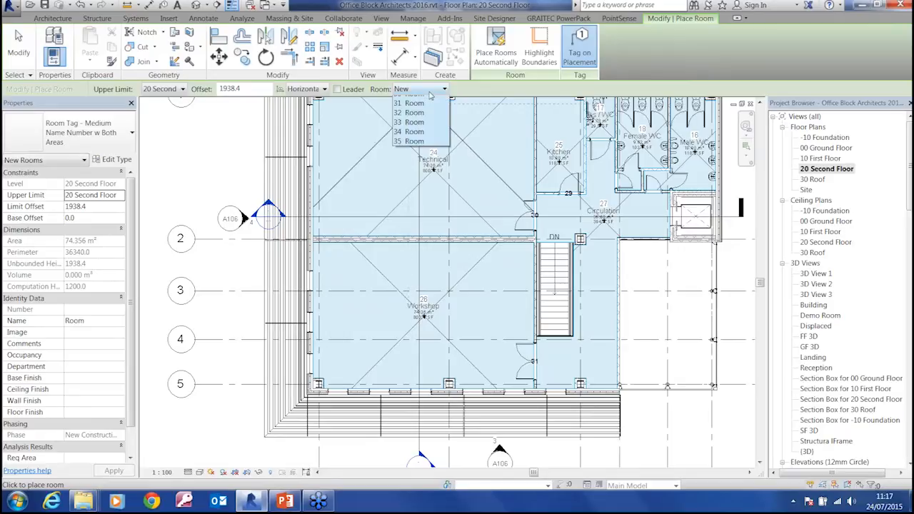
{"action": "left_click", "coordinate": [411, 95]}
{"action": "left_click", "coordinate": [665, 310]}
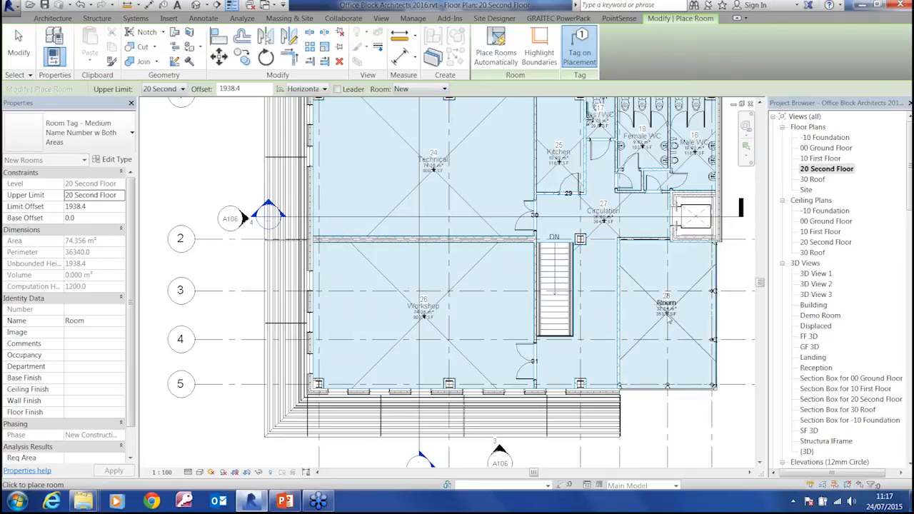
{"action": "scroll", "coordinate": [683, 337], "scroll_direction": "down", "scroll_amount": 1}
{"action": "mouse_move", "coordinate": [683, 338]}
{"action": "middle_mouse_down"}
{"action": "mouse_move", "coordinate": [579, 393]}
{"action": "mouse_move", "coordinate": [611, 356]}
{"action": "middle_mouse_up"}
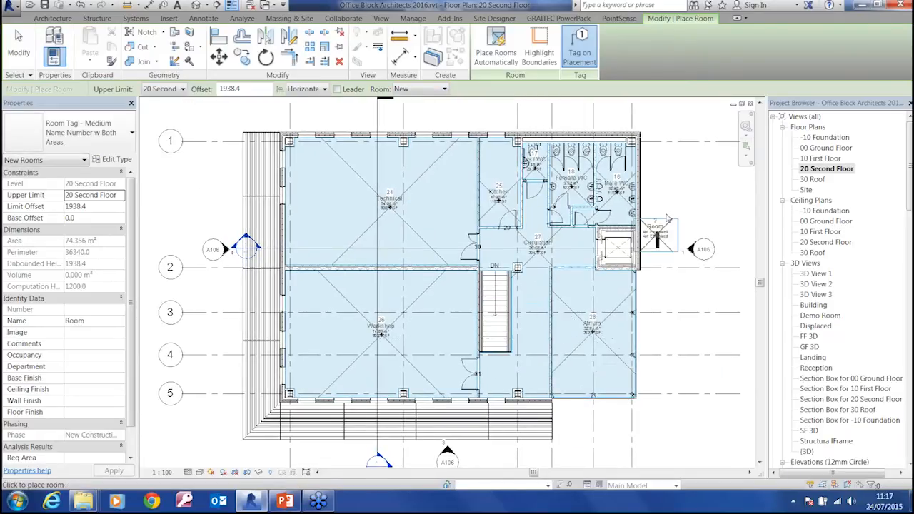
{"action": "key", "text": "Escape"}
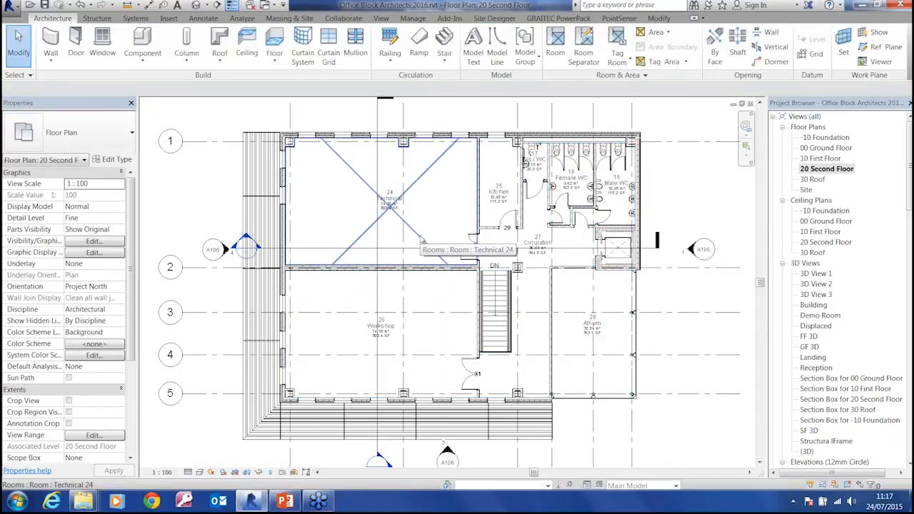
Select room 24 Technical and examine its dimensions, identity data and finish properties
{"action": "left_click", "coordinate": [422, 242]}
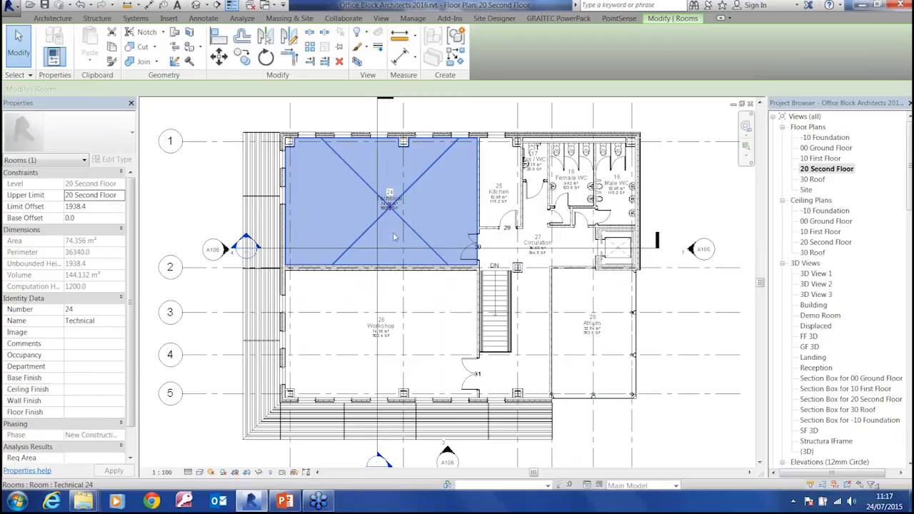
{"action": "scroll", "coordinate": [132, 282], "scroll_direction": "down", "scroll_amount": 2}
{"action": "left_click", "coordinate": [63, 352]}
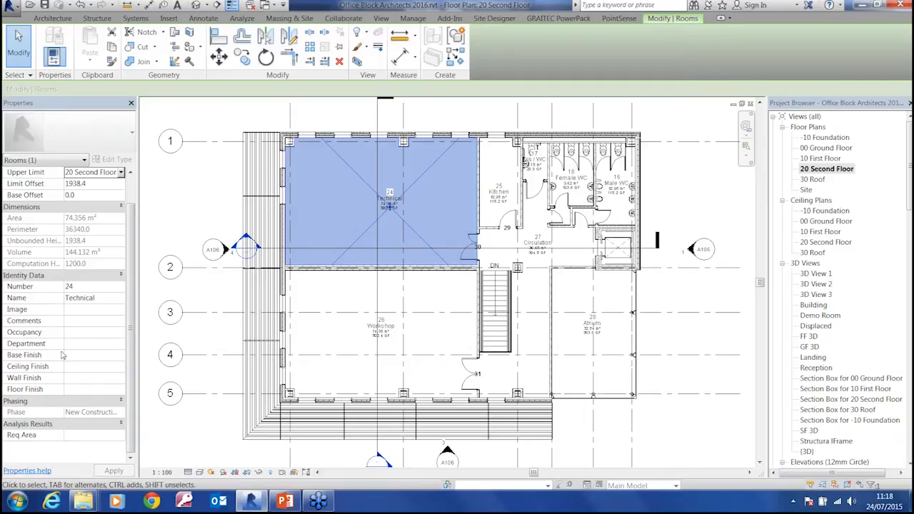
Point out the department and finish properties of room 24 Technical and clear the selection
{"action": "left_click", "coordinate": [79, 358]}
{"action": "left_click", "coordinate": [83, 371]}
{"action": "left_click", "coordinate": [98, 354]}
{"action": "key", "text": "Escape"}
Place a color fill legend beside the Male WC on the second floor plan, using space type Rooms and color scheme By Room Name
{"action": "middle_click_drag", "start_coordinate": [603, 298], "coordinate": [568, 299]}
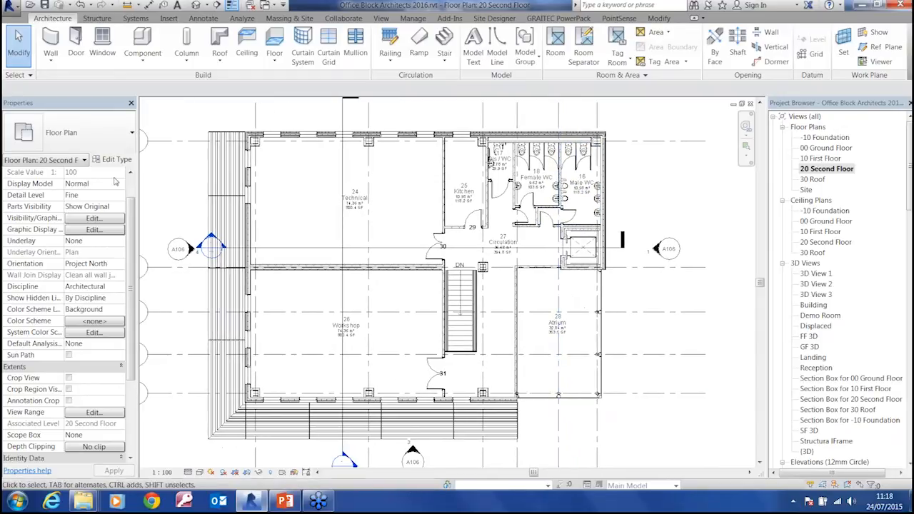
{"action": "left_click", "coordinate": [204, 18]}
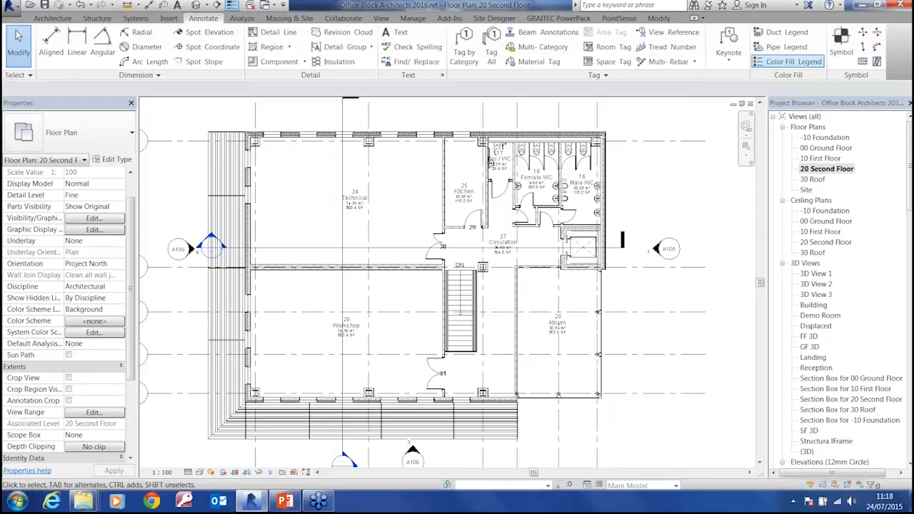
{"action": "left_click", "coordinate": [792, 61]}
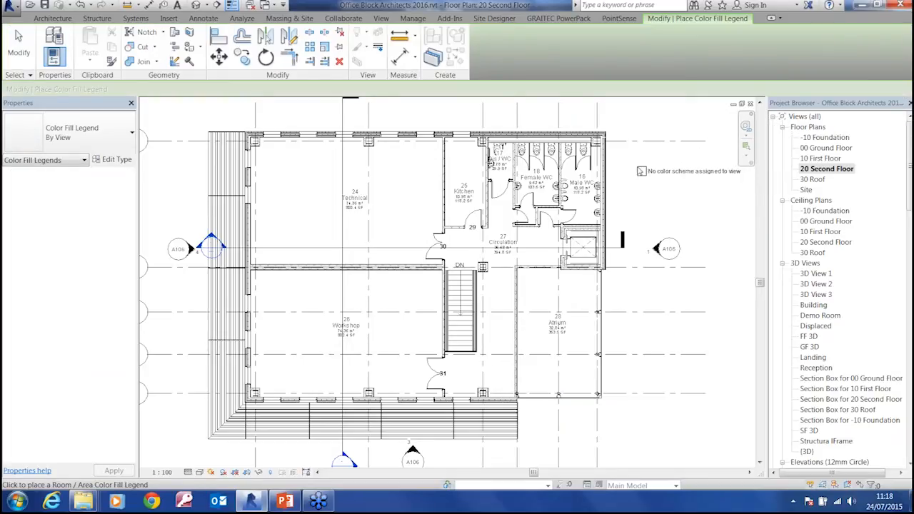
{"action": "left_click", "coordinate": [621, 158]}
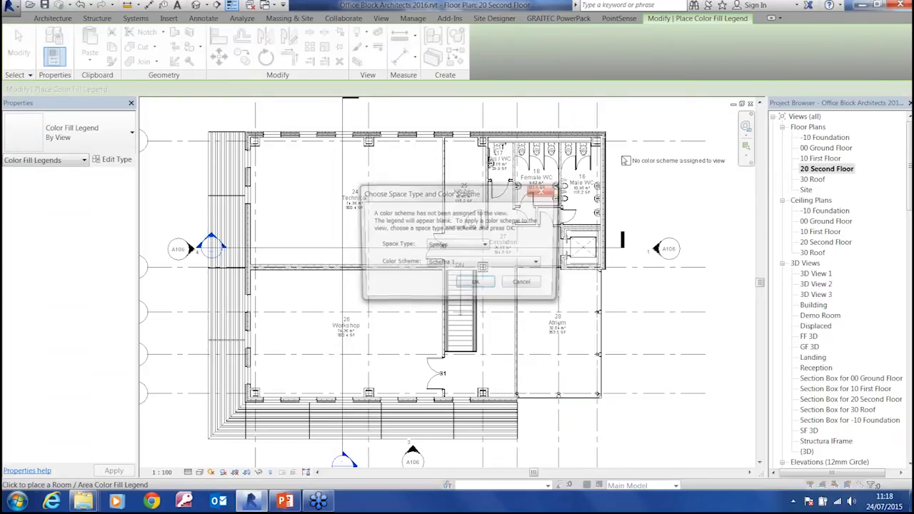
{"action": "left_click", "coordinate": [486, 246]}
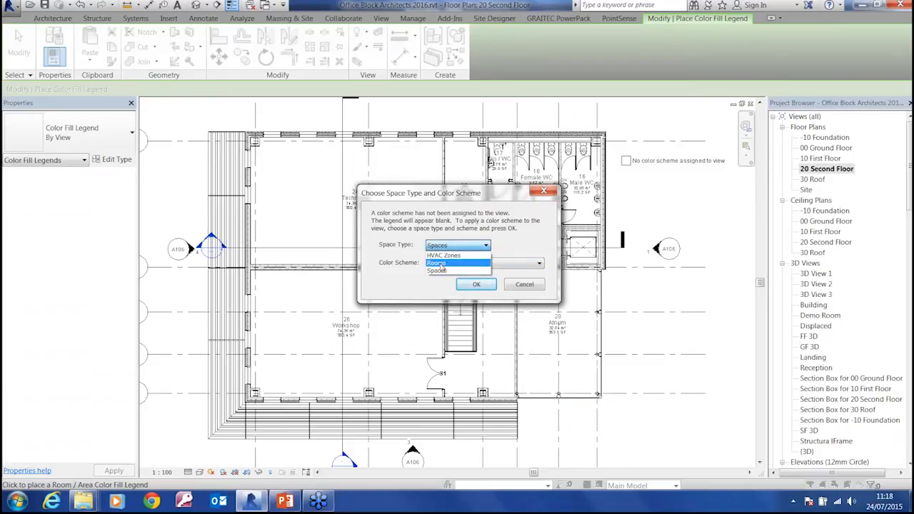
{"action": "left_click", "coordinate": [442, 264]}
{"action": "left_click", "coordinate": [450, 264]}
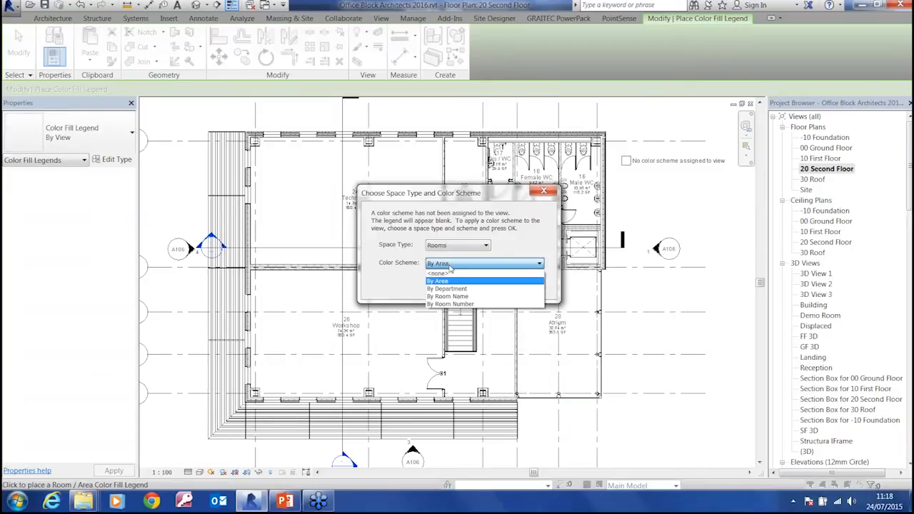
{"action": "left_click", "coordinate": [457, 296]}
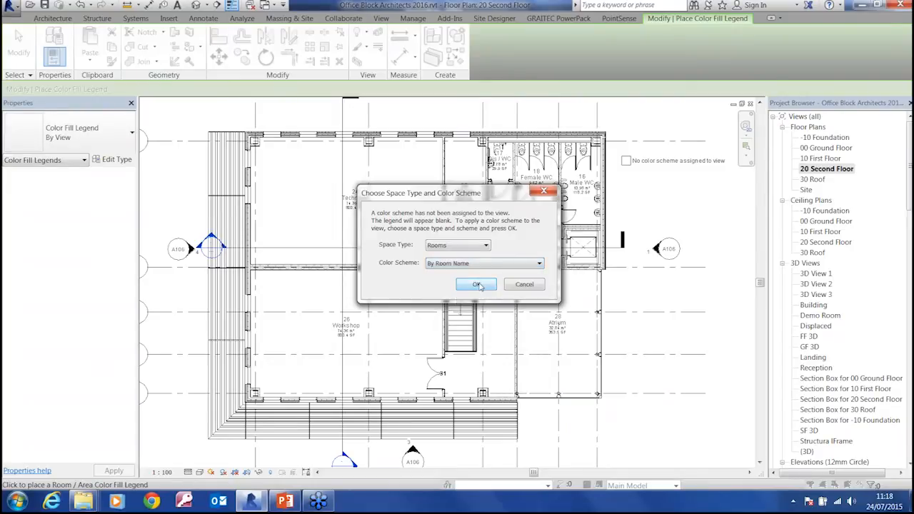
{"action": "left_click", "coordinate": [477, 284]}
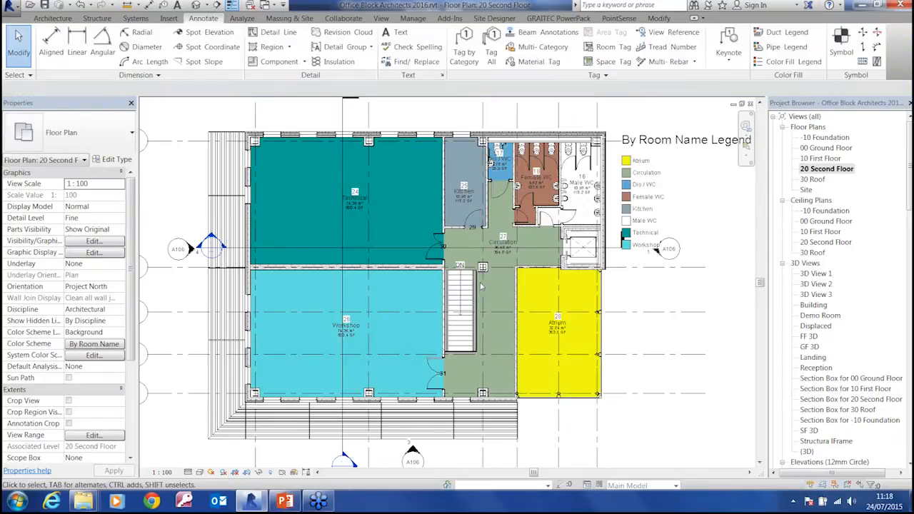
Shorten the room name legend so its entries wrap into two columns, and deselect it
{"action": "middle_click_drag", "start_coordinate": [653, 259], "coordinate": [496, 310]}
{"action": "left_click", "coordinate": [498, 305]}
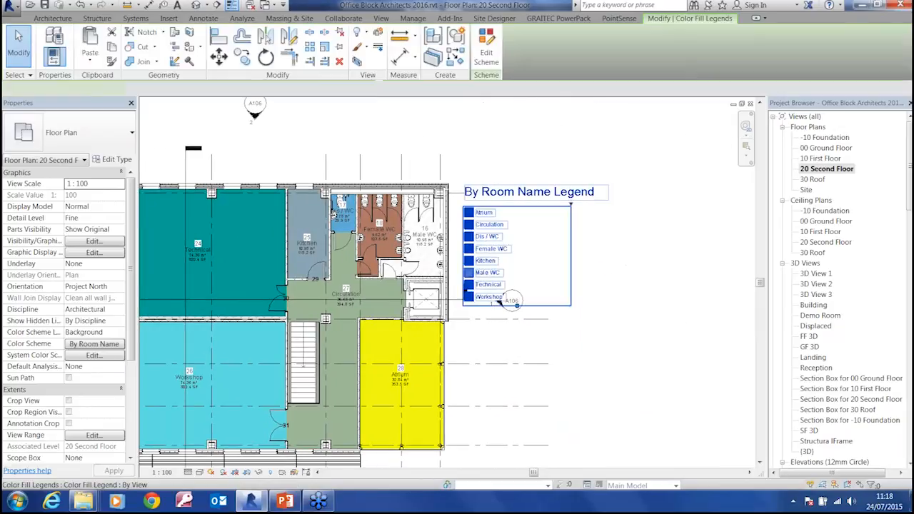
{"action": "left_click_drag", "start_coordinate": [516, 306], "coordinate": [520, 264]}
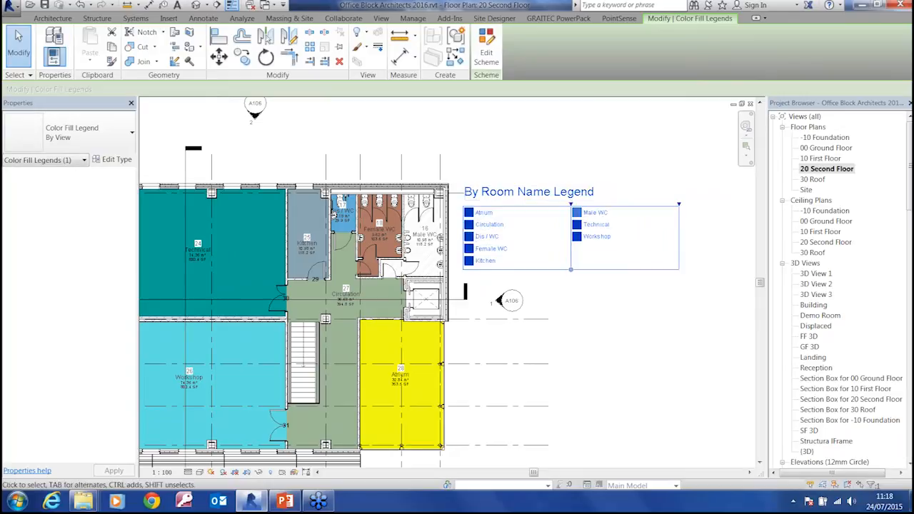
{"action": "key", "text": "Escape"}
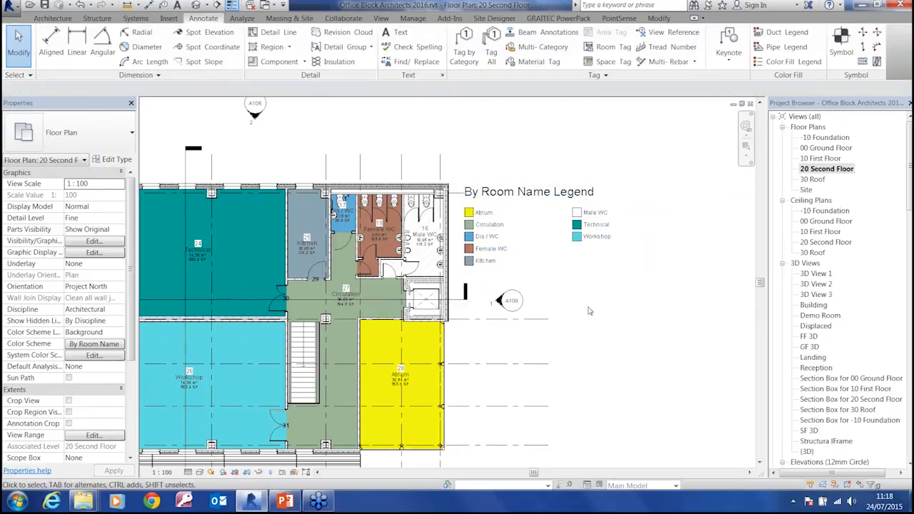
Open the room name legend's color scheme for editing and set the Male WC fill pattern to Solid fill
{"action": "scroll", "coordinate": [595, 247], "scroll_direction": "up", "scroll_amount": 5}
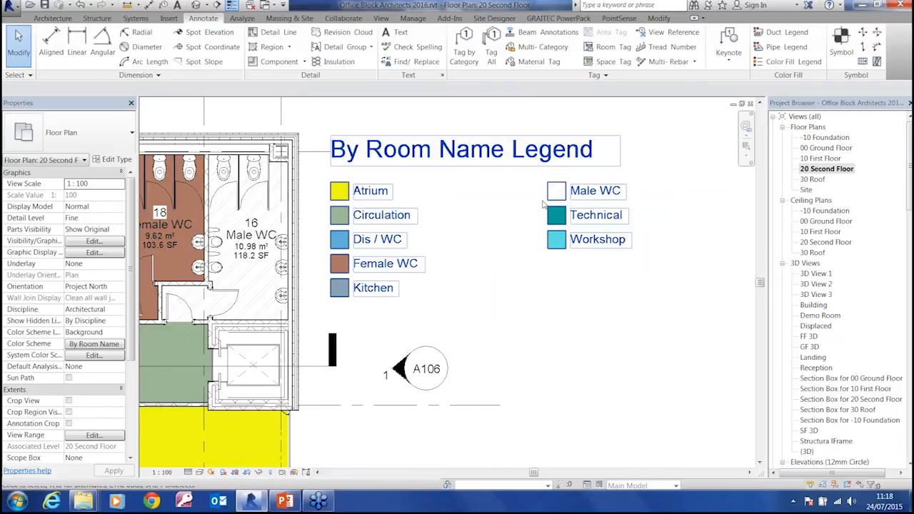
{"action": "scroll", "coordinate": [569, 196], "scroll_direction": "up", "scroll_amount": 2}
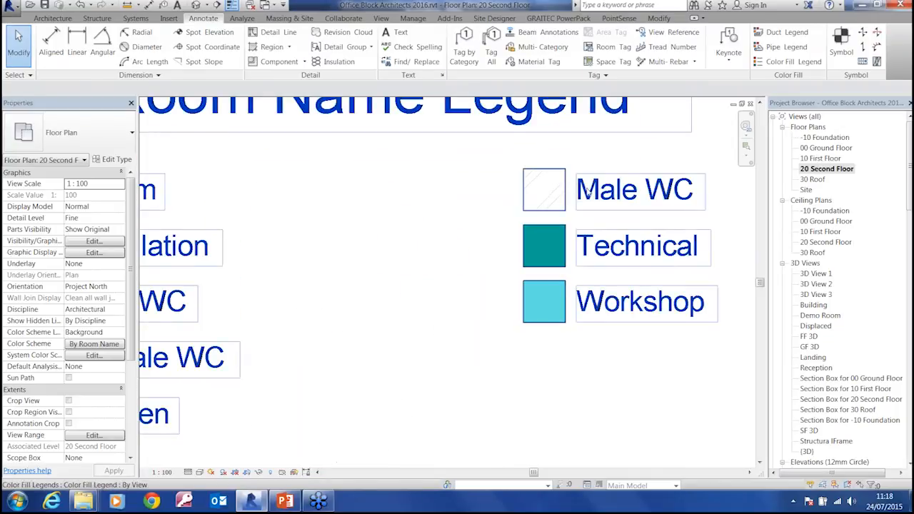
{"action": "left_click", "coordinate": [550, 191]}
{"action": "left_click", "coordinate": [486, 53]}
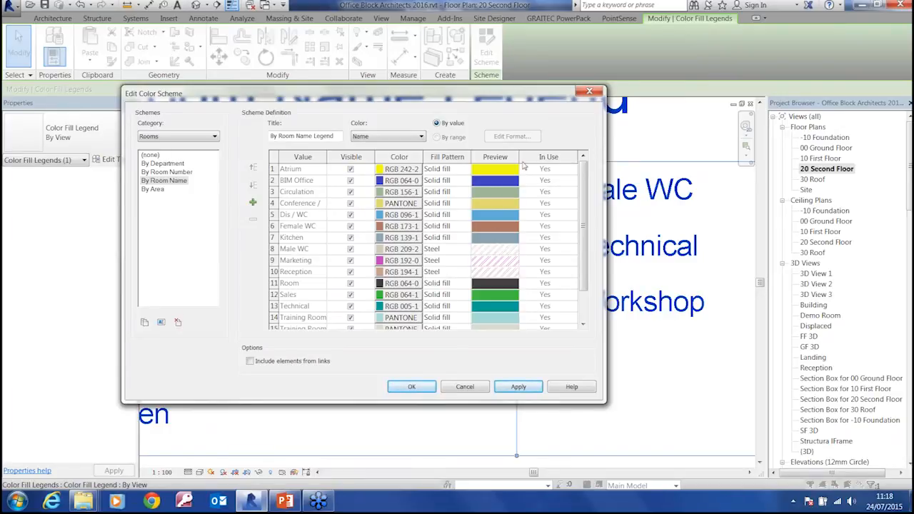
{"action": "left_click", "coordinate": [504, 254]}
{"action": "left_click", "coordinate": [462, 256]}
{"action": "left_click", "coordinate": [466, 249]}
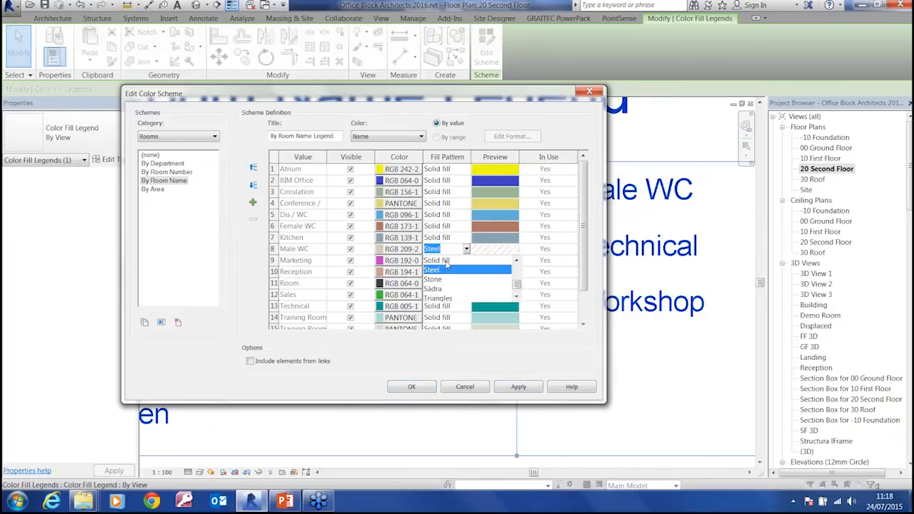
{"action": "left_click", "coordinate": [446, 262]}
Set the fill pattern of the Marketing entry to Solid fill
{"action": "left_click", "coordinate": [464, 262]}
{"action": "left_click", "coordinate": [466, 261]}
{"action": "left_click", "coordinate": [446, 274]}
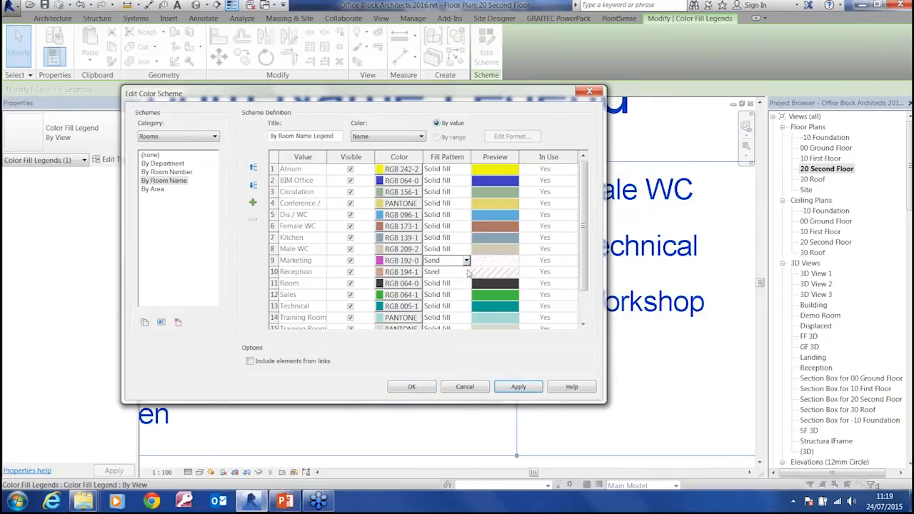
{"action": "left_click", "coordinate": [466, 261]}
{"action": "left_click_drag", "start_coordinate": [516, 303], "coordinate": [516, 276]}
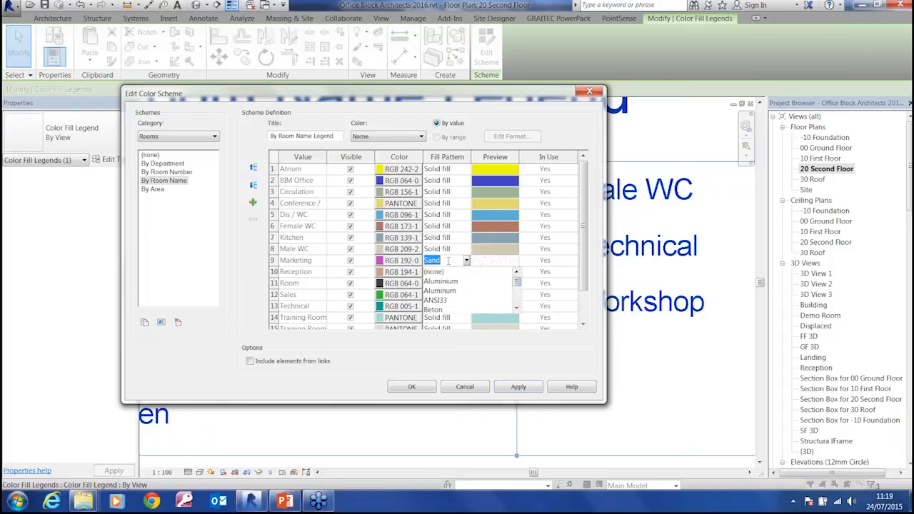
{"action": "type", "text": "Solid fill"}
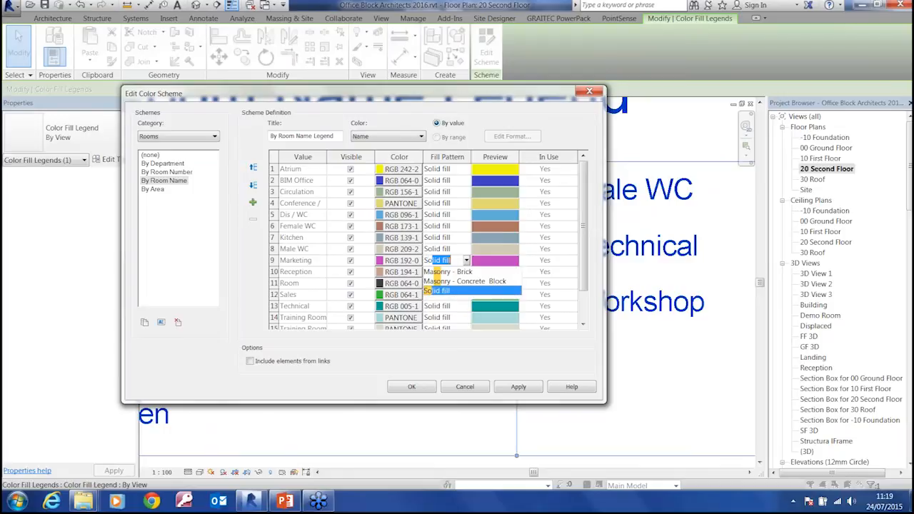
{"action": "key", "text": "Return"}
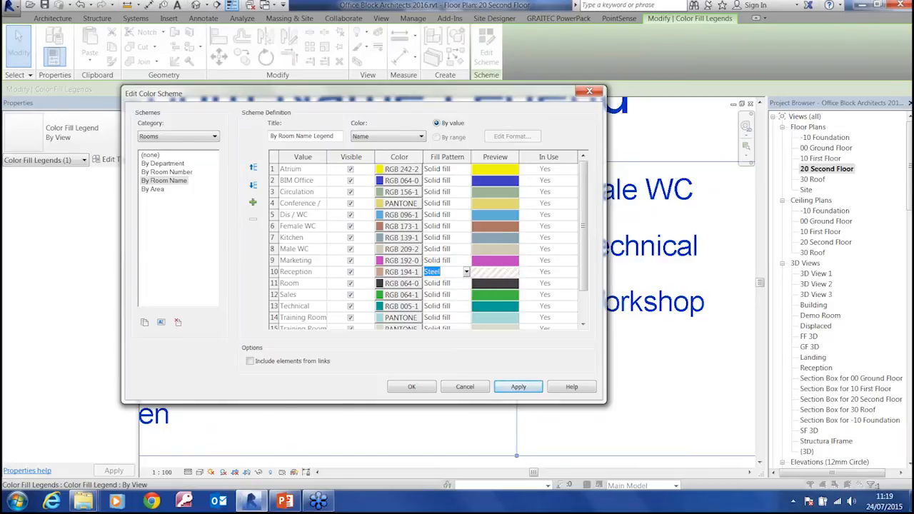
Set the Reception entry's fill pattern to Solid fill, apply the color scheme changes and deselect the legend
{"action": "type", "text": "Solid fill"}
{"action": "key", "text": "Return"}
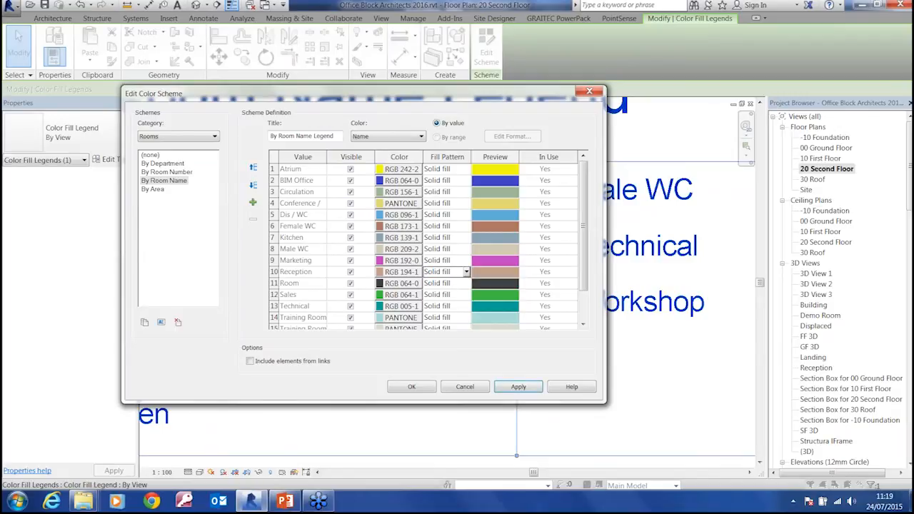
{"action": "left_click", "coordinate": [518, 387]}
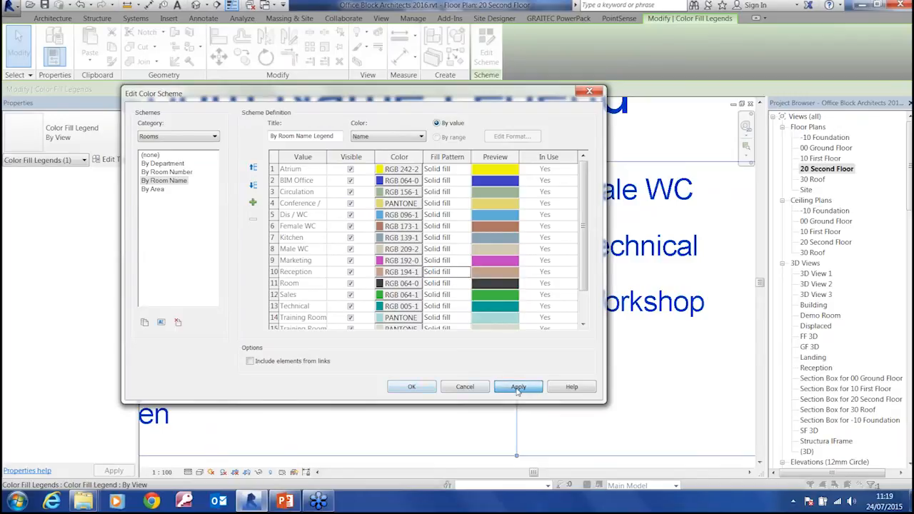
{"action": "left_click", "coordinate": [413, 386]}
{"action": "scroll", "coordinate": [543, 321], "scroll_direction": "down", "scroll_amount": 5}
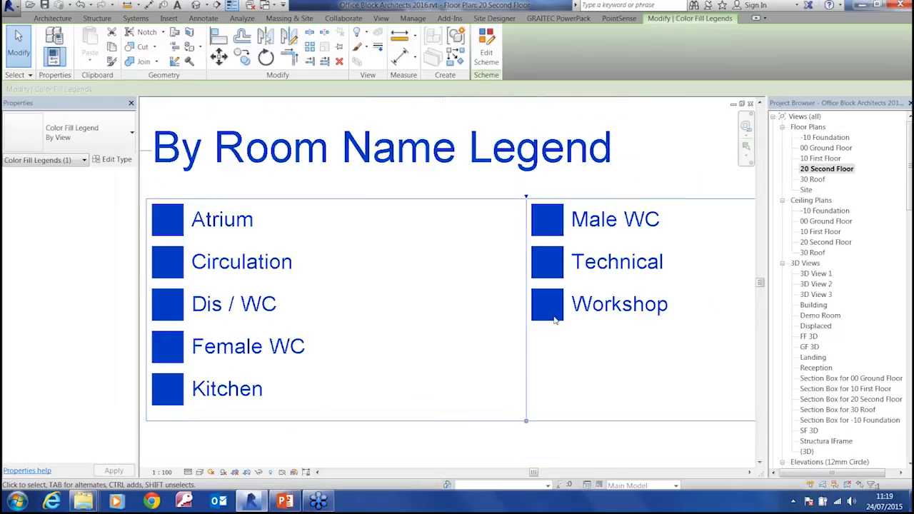
{"action": "left_click", "coordinate": [529, 237]}
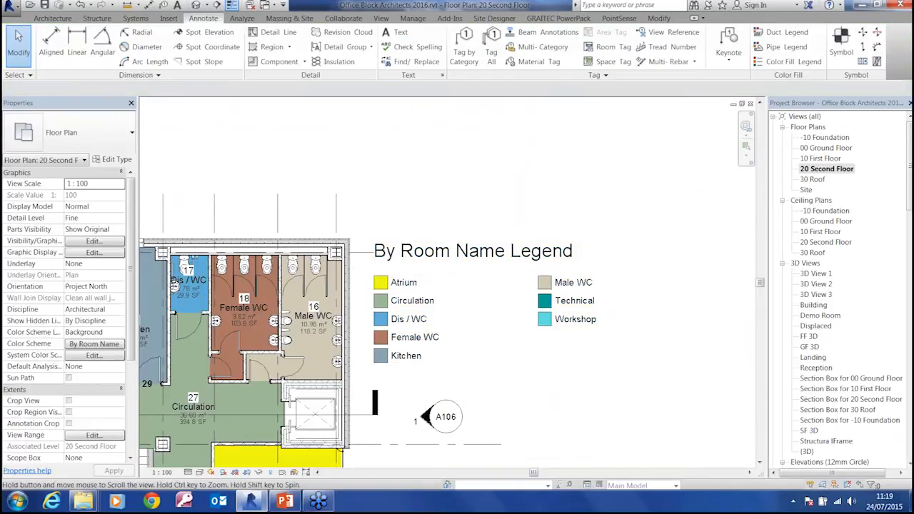
{"action": "middle_click_drag", "start_coordinate": [322, 358], "coordinate": [471, 255]}
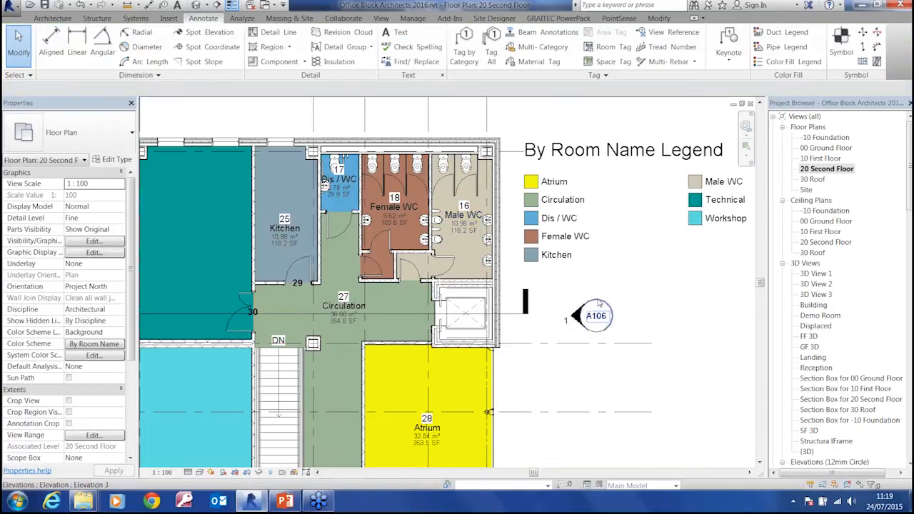
{"action": "scroll", "coordinate": [578, 368], "scroll_direction": "down", "scroll_amount": 2}
{"action": "middle_click_drag", "start_coordinate": [597, 388], "coordinate": [602, 382]}
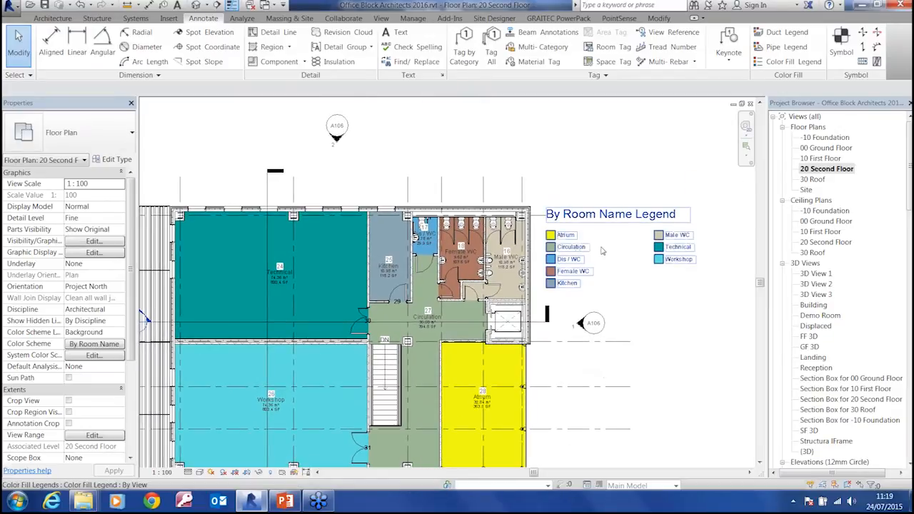
{"action": "middle_click_drag", "start_coordinate": [584, 233], "coordinate": [541, 209]}
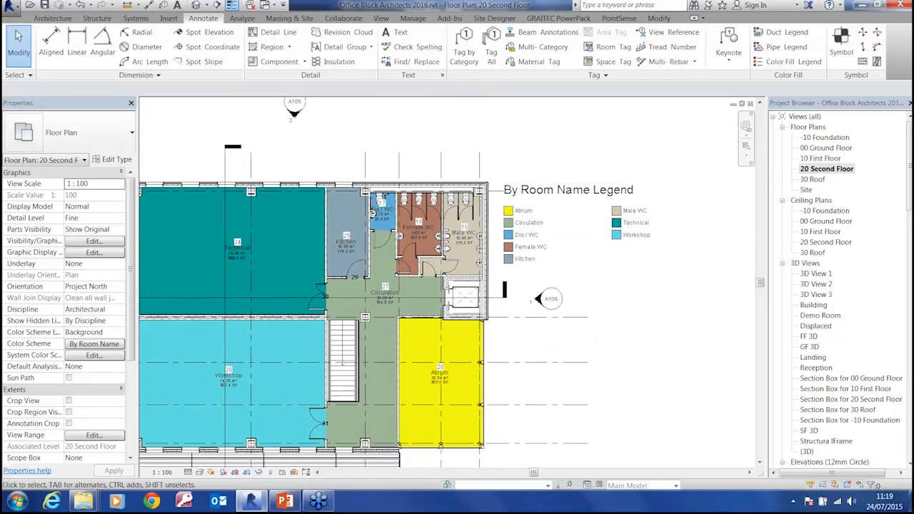
Open the 00 Ground Floor plan and open the color scheme of its By Room Area legend for editing
{"action": "double_click", "coordinate": [826, 147]}
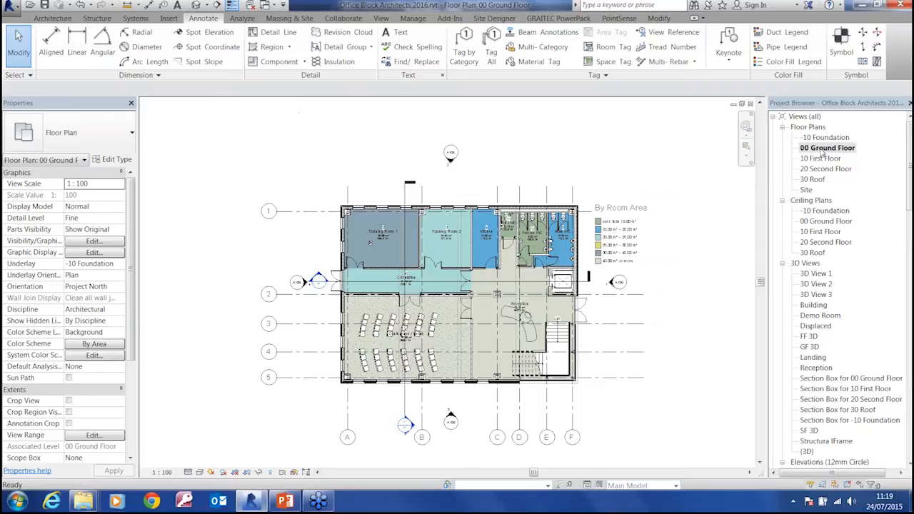
{"action": "middle_click_drag", "start_coordinate": [626, 306], "coordinate": [603, 327]}
{"action": "scroll", "coordinate": [597, 274], "scroll_direction": "up", "scroll_amount": 5}
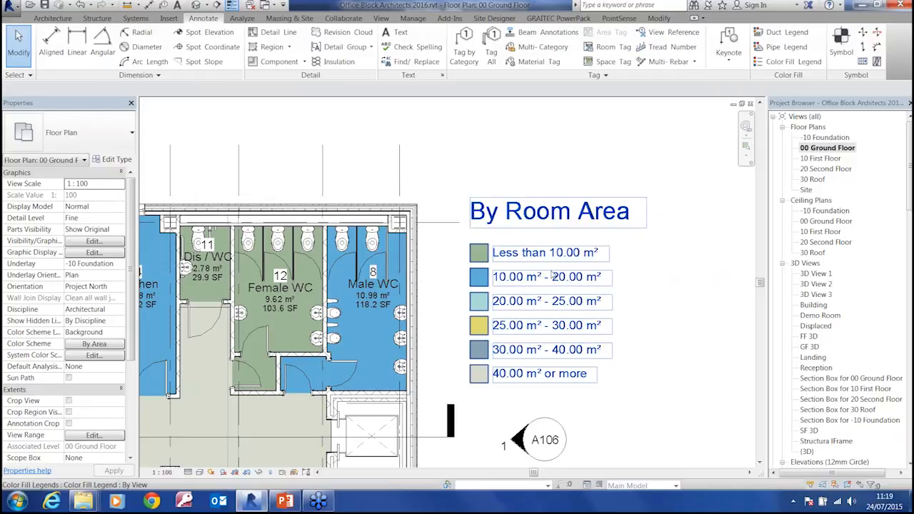
{"action": "left_click", "coordinate": [554, 278]}
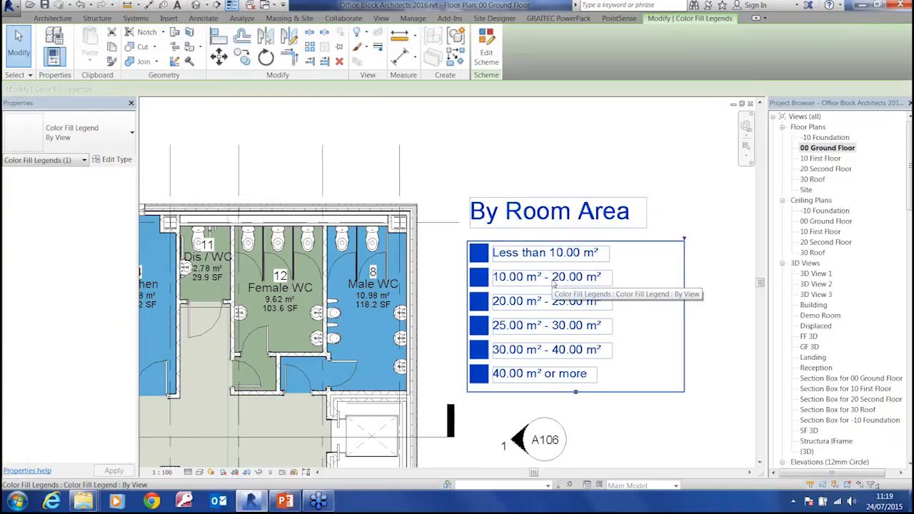
{"action": "left_click", "coordinate": [488, 65]}
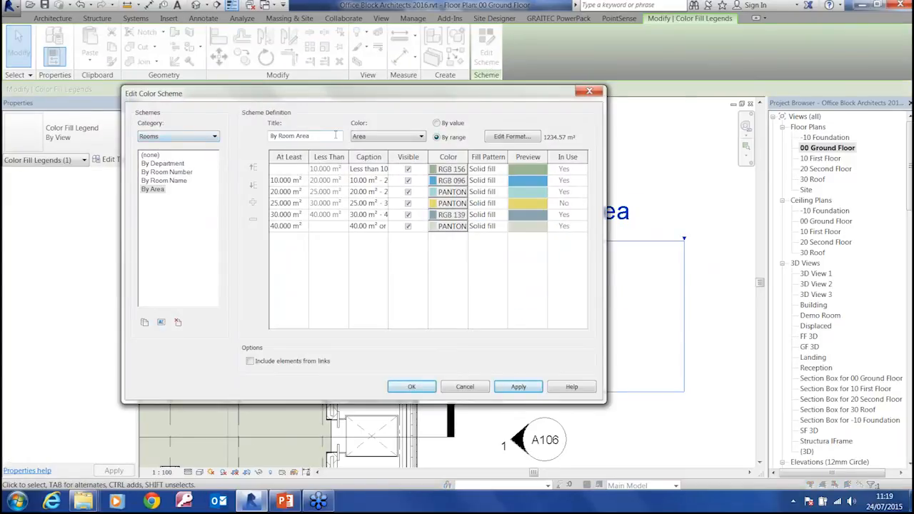
Check the parameters available for coloring rooms and apply the By Room Name scheme to the ground floor plan
{"action": "left_click", "coordinate": [381, 137]}
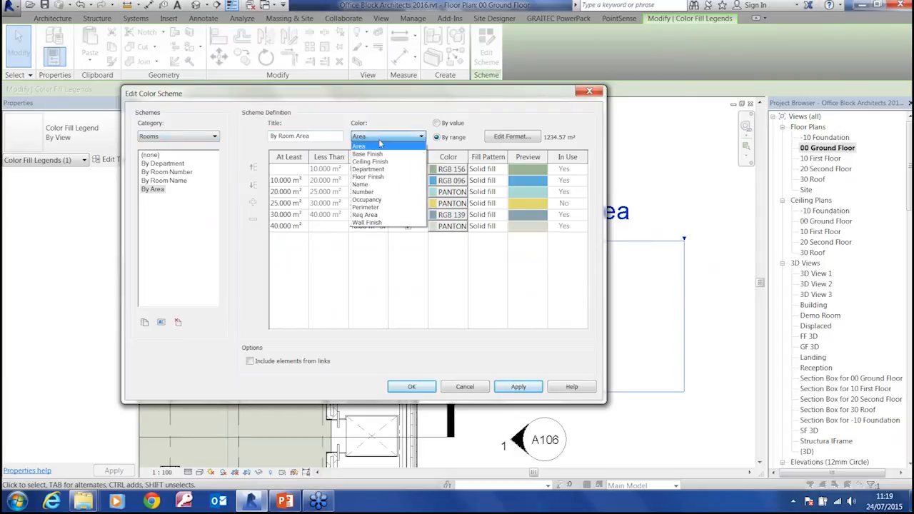
{"action": "left_click", "coordinate": [174, 192]}
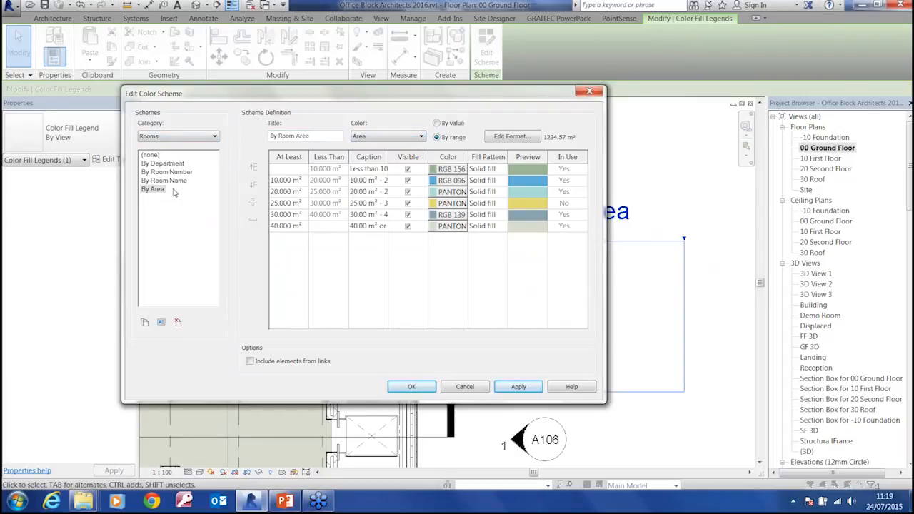
{"action": "left_click", "coordinate": [172, 181]}
{"action": "left_click", "coordinate": [411, 387]}
{"action": "left_click", "coordinate": [441, 268]}
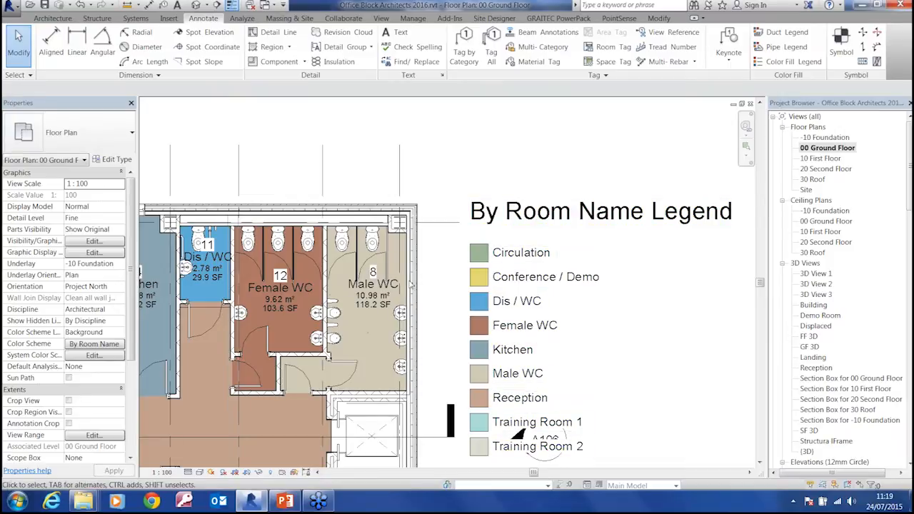
{"action": "scroll", "coordinate": [400, 286], "scroll_direction": "down", "scroll_amount": 5}
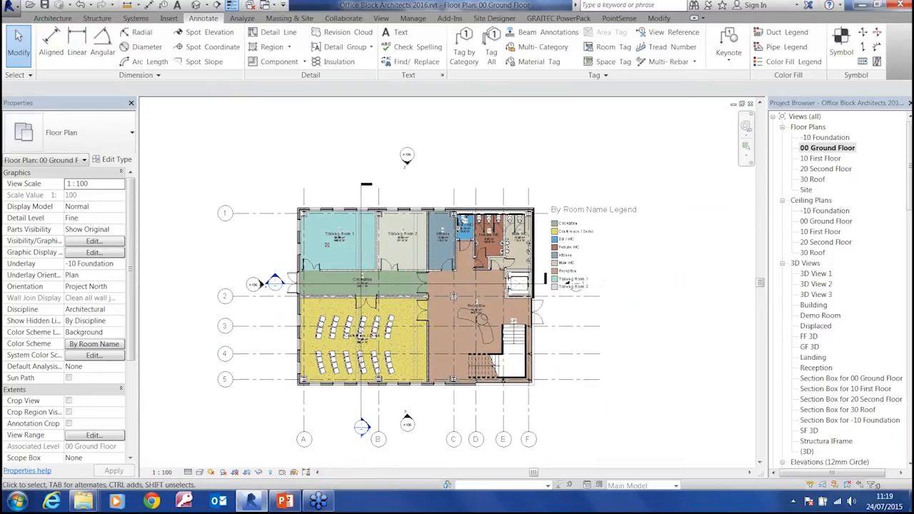
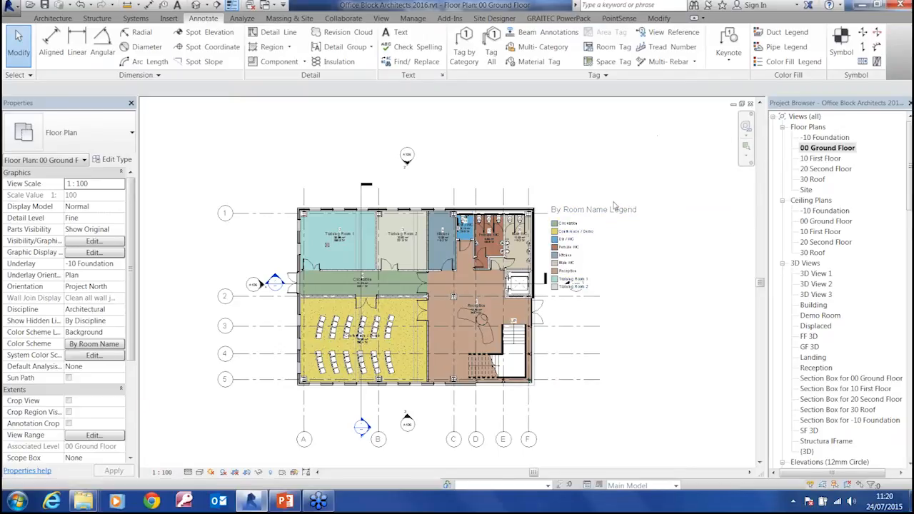
Place an interior elevation marker of type 10mm Circle in Training Room 1, facing the room's north wall
{"action": "middle_click_drag", "start_coordinate": [579, 245], "coordinate": [583, 229]}
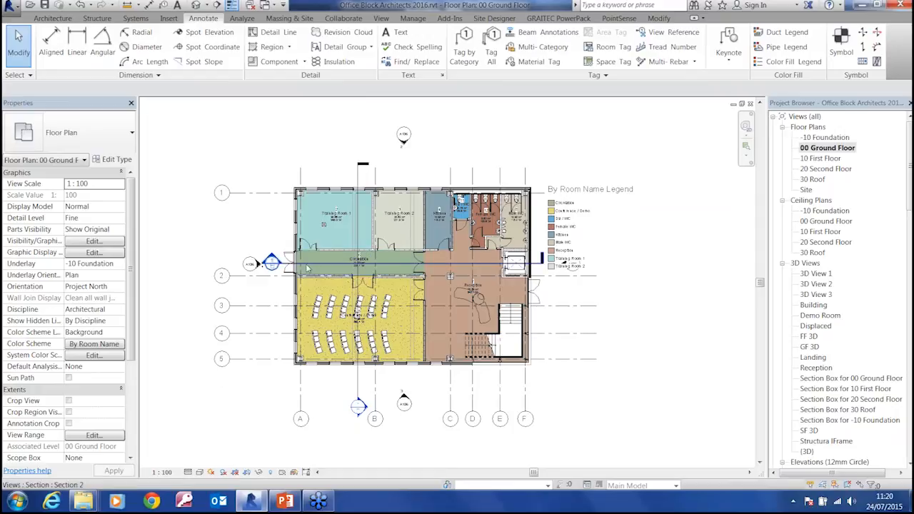
{"action": "middle_click_drag", "start_coordinate": [357, 268], "coordinate": [389, 297]}
{"action": "scroll", "coordinate": [368, 255], "scroll_direction": "up", "scroll_amount": 5}
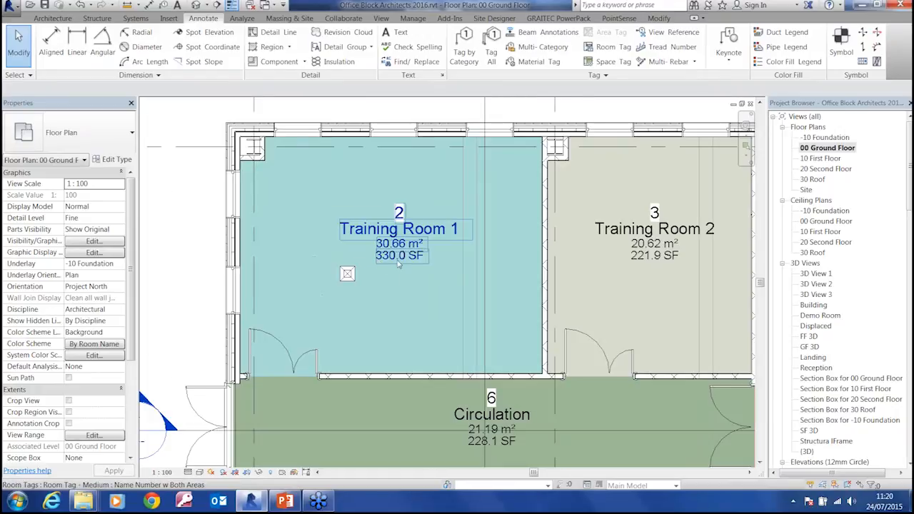
{"action": "scroll", "coordinate": [397, 261], "scroll_direction": "down", "scroll_amount": 3}
{"action": "middle_click_drag", "start_coordinate": [397, 261], "coordinate": [341, 223]}
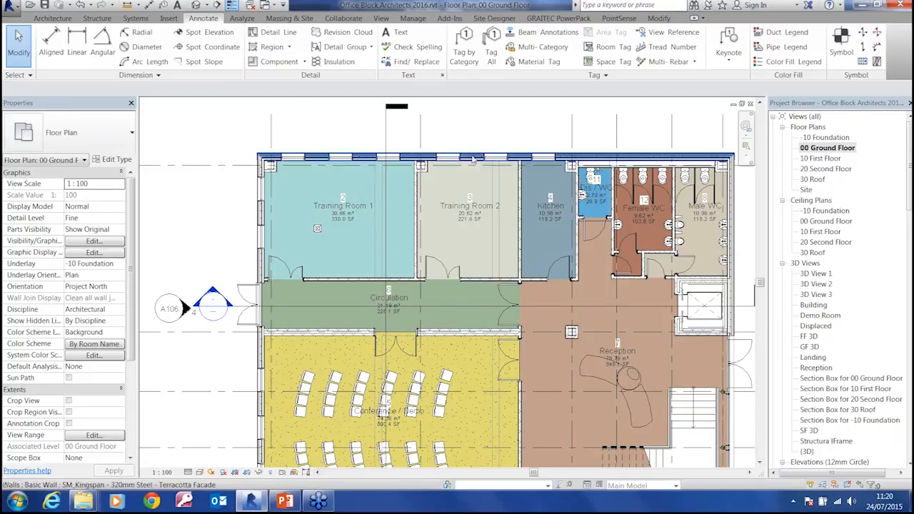
{"action": "middle_click_drag", "start_coordinate": [373, 248], "coordinate": [369, 262]}
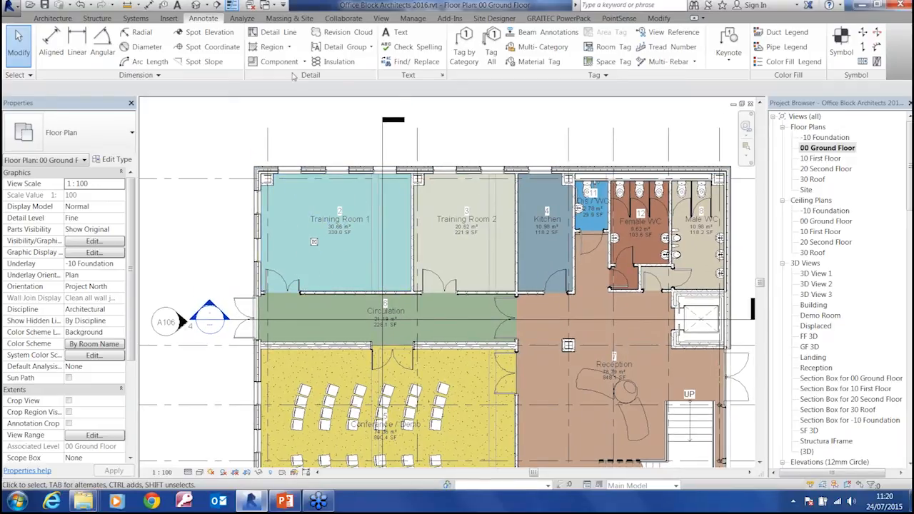
{"action": "left_click", "coordinate": [381, 18]}
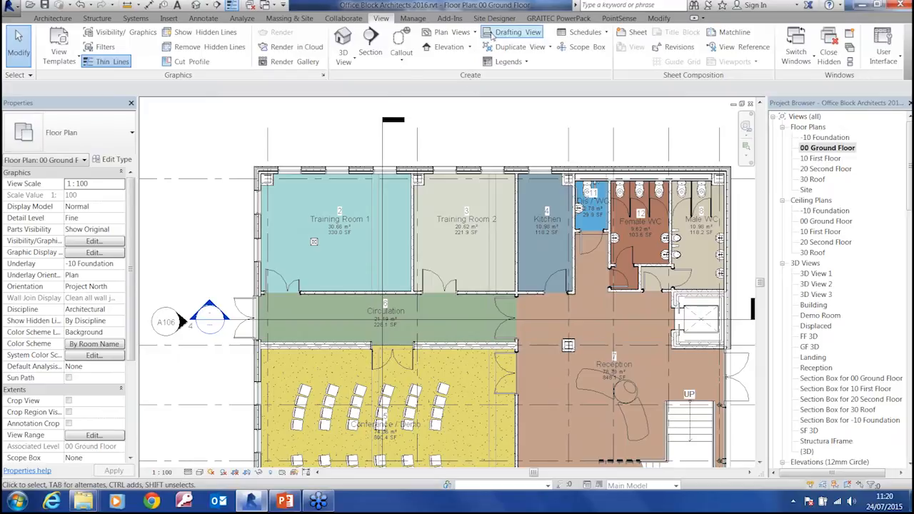
{"action": "left_click", "coordinate": [469, 47]}
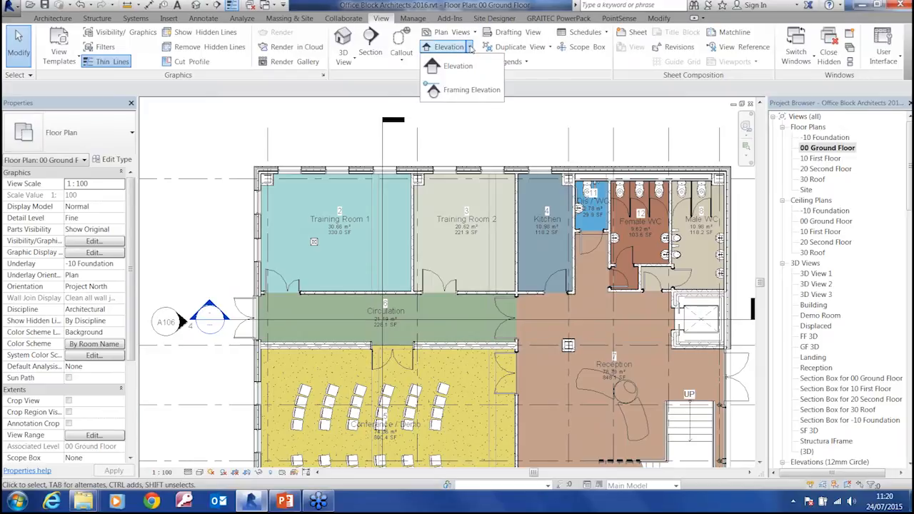
{"action": "left_click", "coordinate": [453, 69]}
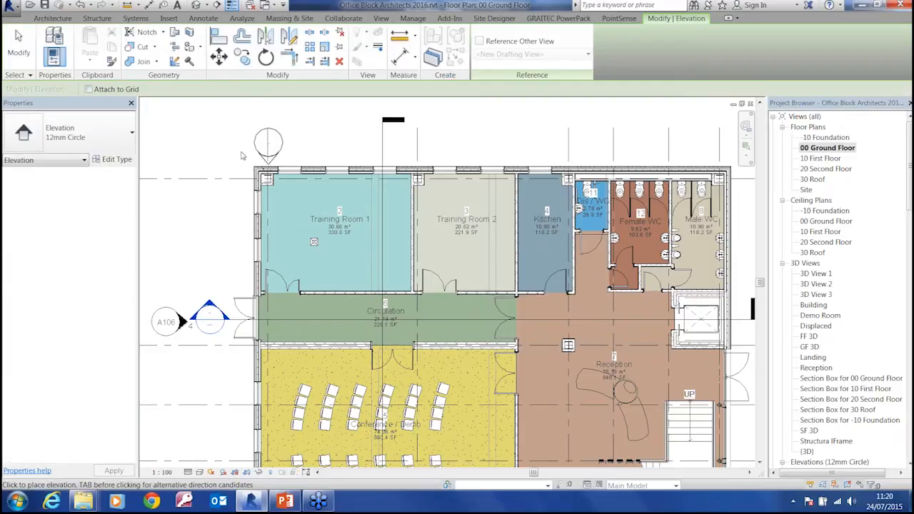
{"action": "left_click", "coordinate": [92, 143]}
{"action": "left_click", "coordinate": [43, 197]}
{"action": "left_click", "coordinate": [343, 224]}
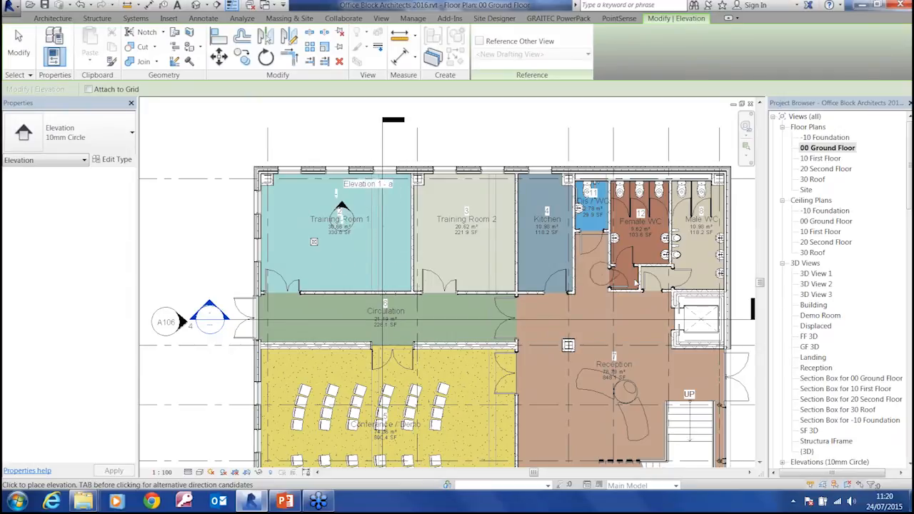
{"action": "key", "text": "Escape"}
{"action": "key", "text": "Escape"}
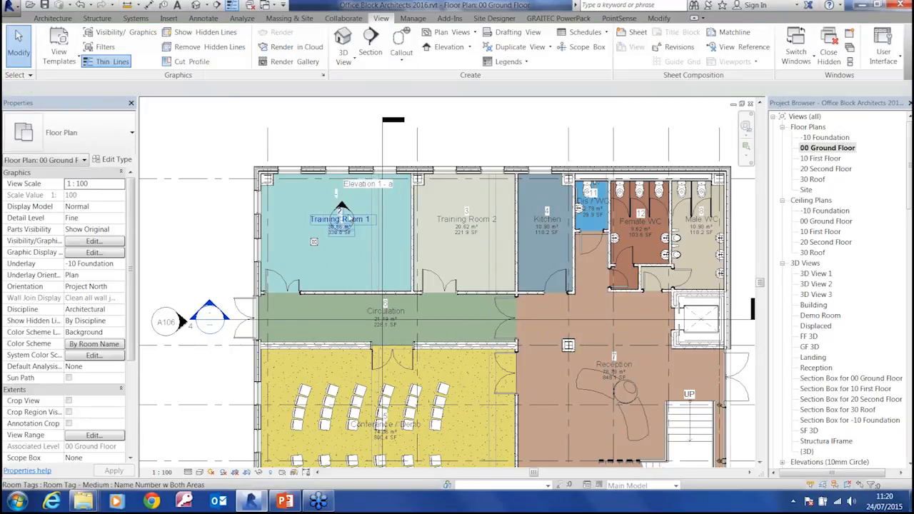
Enable the east, south and west elevation directions on the Training Room 1 marker
{"action": "scroll", "coordinate": [350, 214], "scroll_direction": "up", "scroll_amount": 3}
{"action": "scroll", "coordinate": [358, 217], "scroll_direction": "up", "scroll_amount": 2}
{"action": "left_click", "coordinate": [353, 217]}
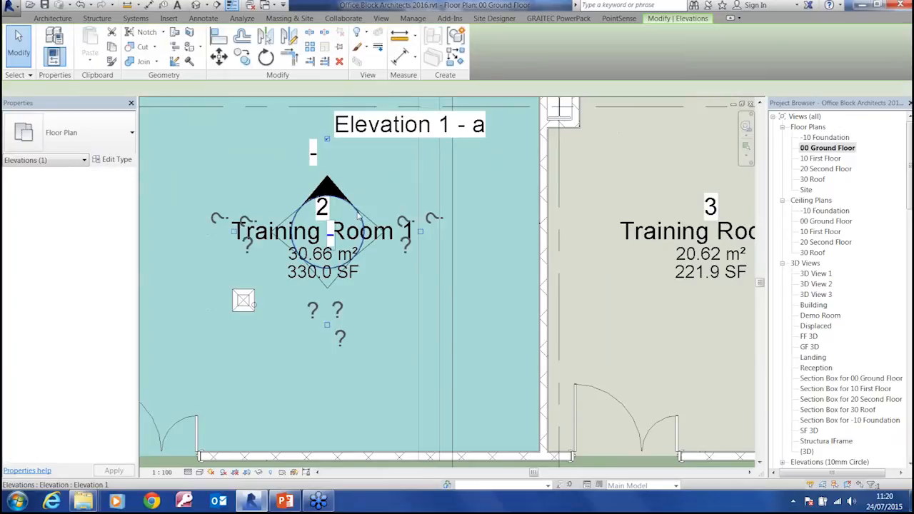
{"action": "left_click", "coordinate": [420, 232]}
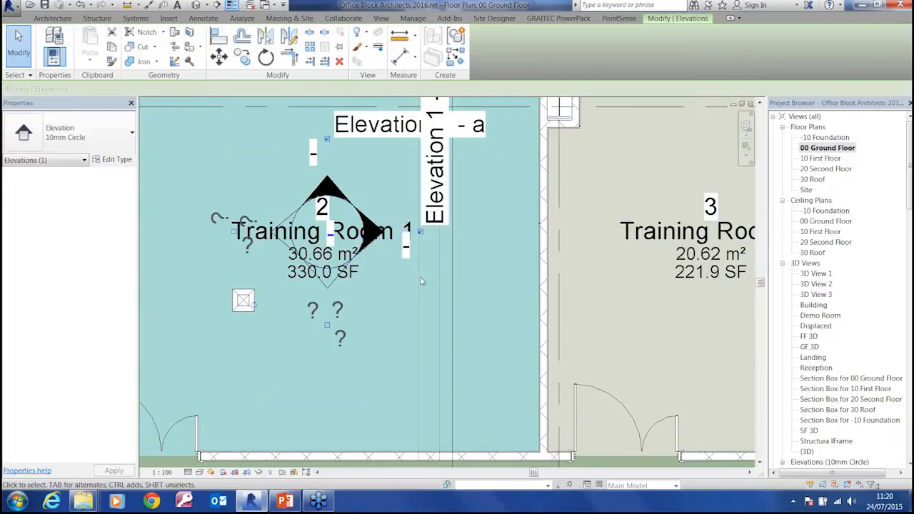
{"action": "left_click", "coordinate": [327, 325]}
{"action": "left_click", "coordinate": [233, 232]}
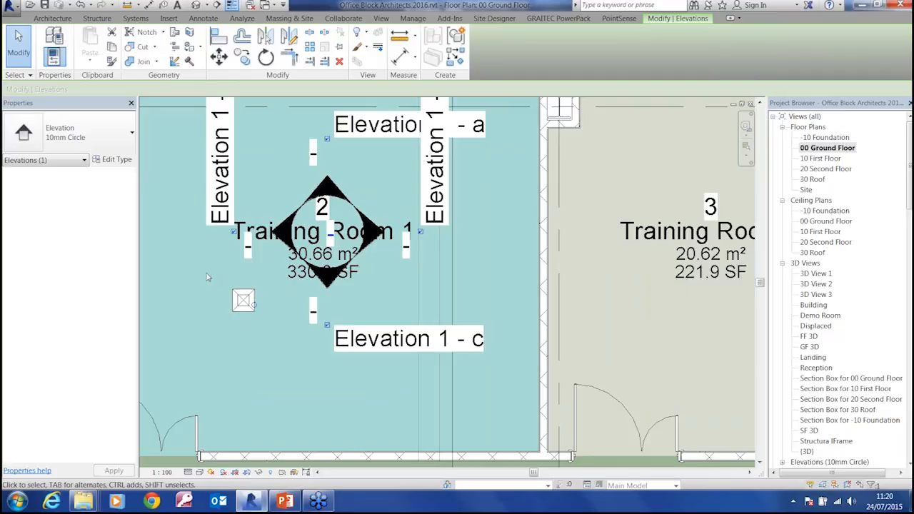
{"action": "scroll", "coordinate": [208, 277], "scroll_direction": "down", "scroll_amount": 2}
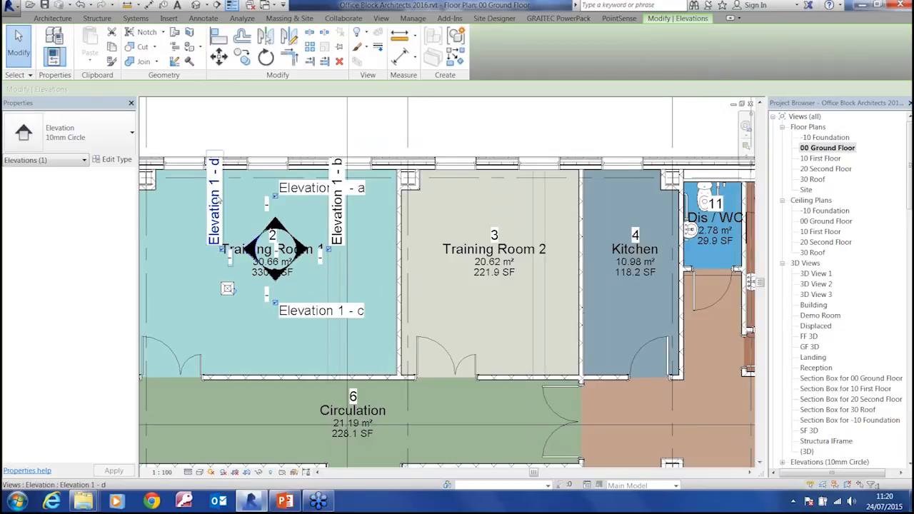
{"action": "middle_click_drag", "start_coordinate": [355, 261], "coordinate": [286, 242]}
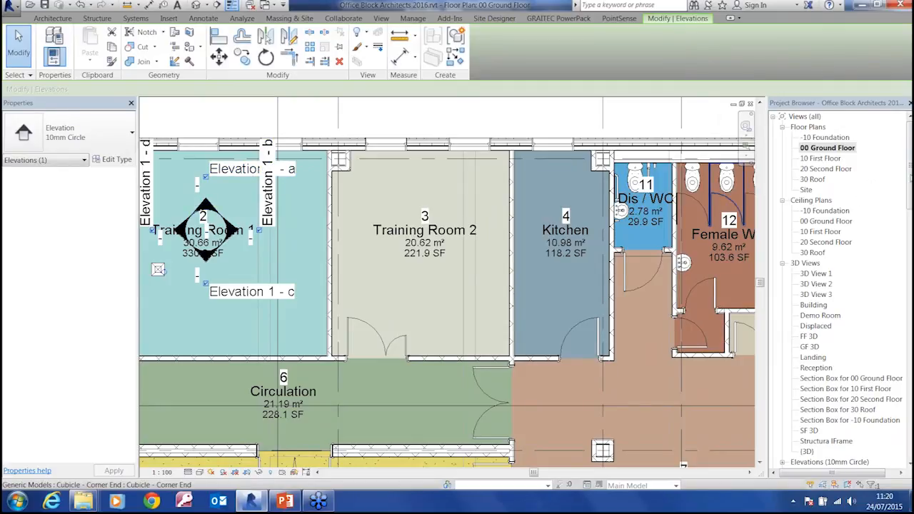
Expand the Elevations (10mm Circle) group and rename the Elevation 1 - a view as TR1 North
{"action": "left_click_drag", "start_coordinate": [910, 178], "coordinate": [907, 233]}
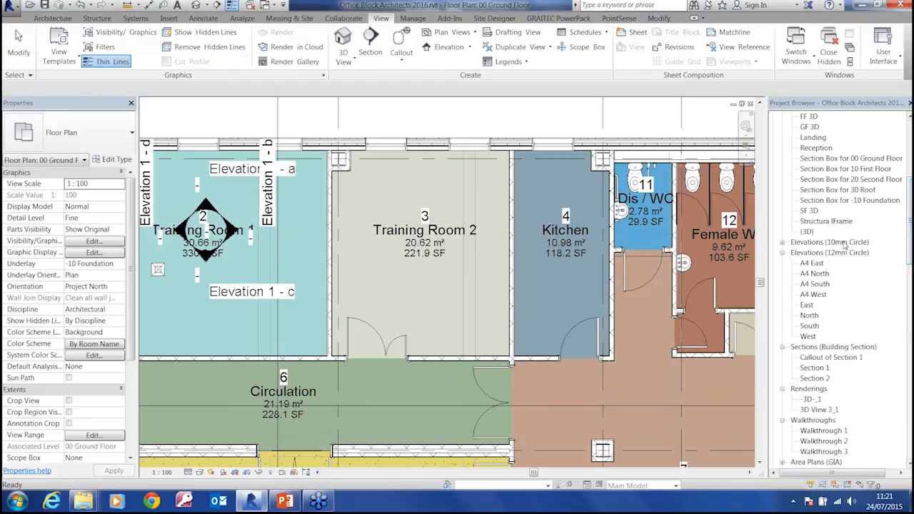
{"action": "left_click", "coordinate": [783, 243]}
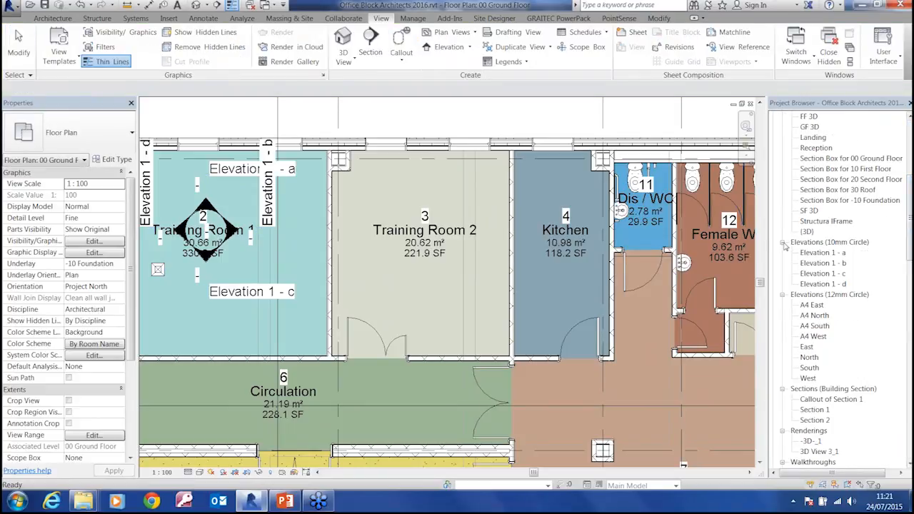
{"action": "right_click", "coordinate": [820, 253]}
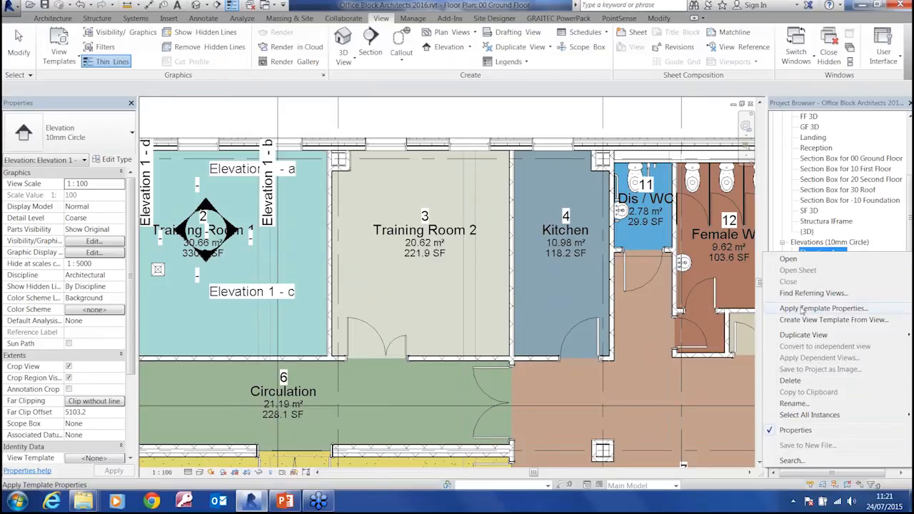
{"action": "left_click", "coordinate": [794, 404]}
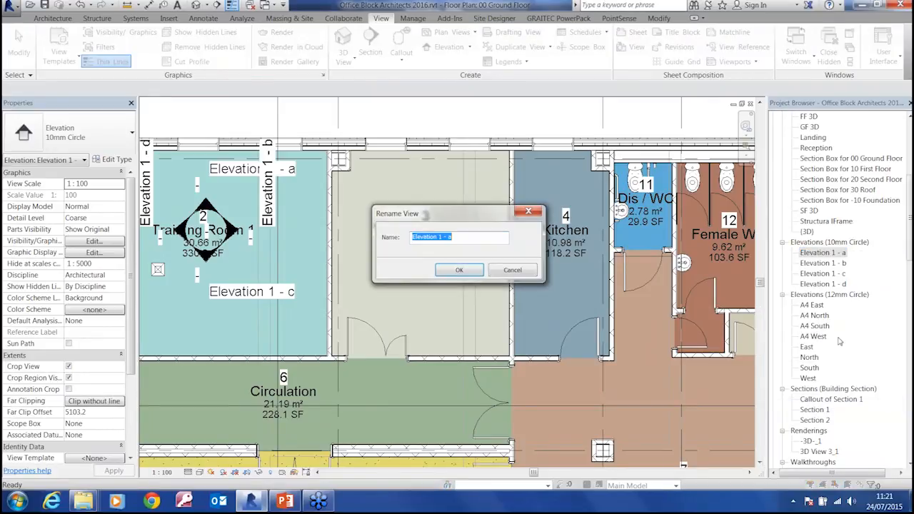
{"action": "type", "text": "TR1 North"}
{"action": "key", "text": "Return"}
Rename the Elevation 1 - b view as TR1 East
{"action": "left_click", "coordinate": [821, 253]}
{"action": "right_click", "coordinate": [822, 252]}
{"action": "left_click", "coordinate": [793, 406]}
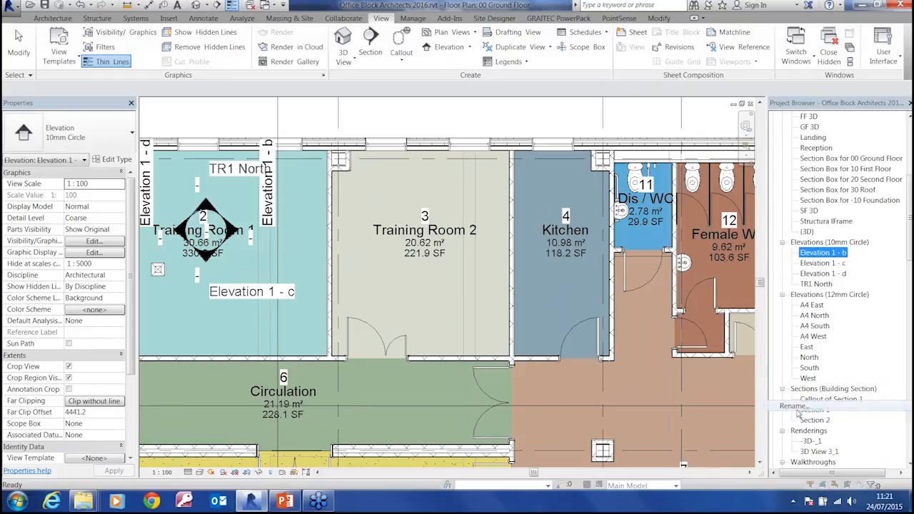
{"action": "type", "text": "TR1 East"}
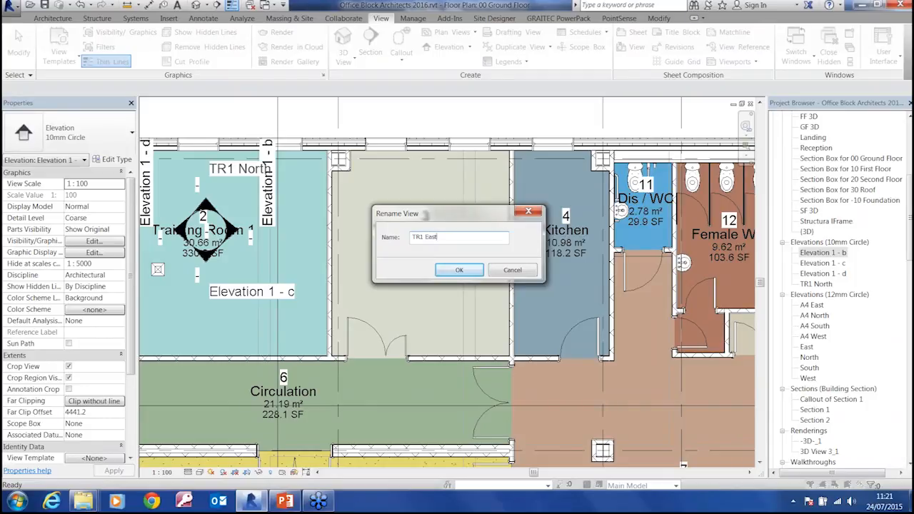
{"action": "key", "text": "Return"}
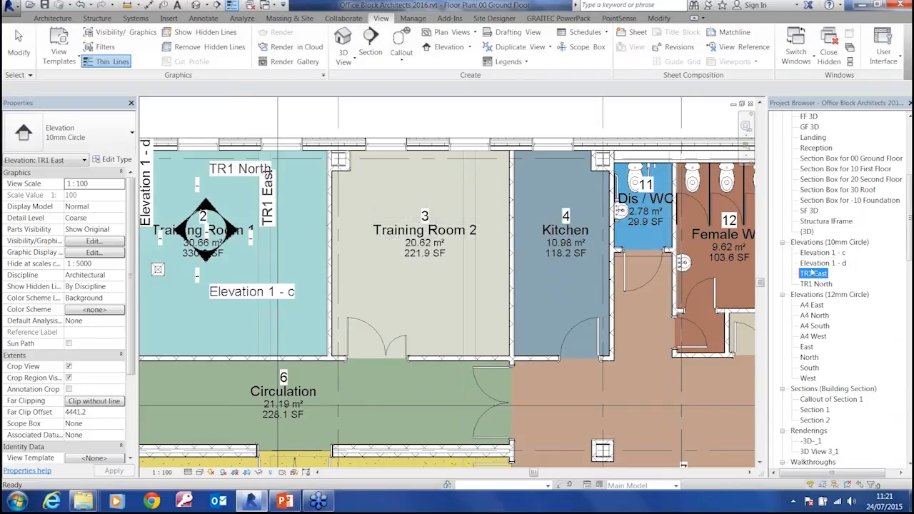
Rename the Elevation 1 - c view as TR1 South
{"action": "left_click", "coordinate": [826, 263]}
{"action": "right_click", "coordinate": [823, 253]}
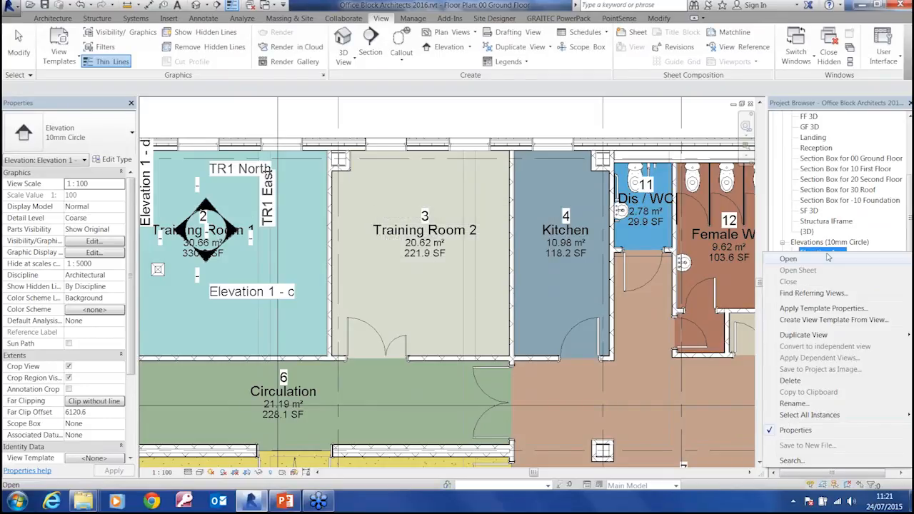
{"action": "left_click", "coordinate": [793, 404]}
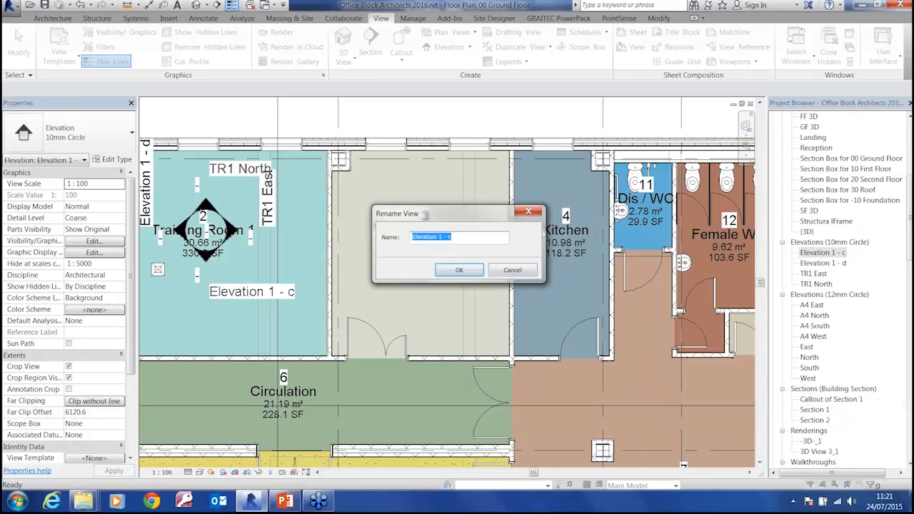
{"action": "type", "text": "TR1 South"}
{"action": "key", "text": "Return"}
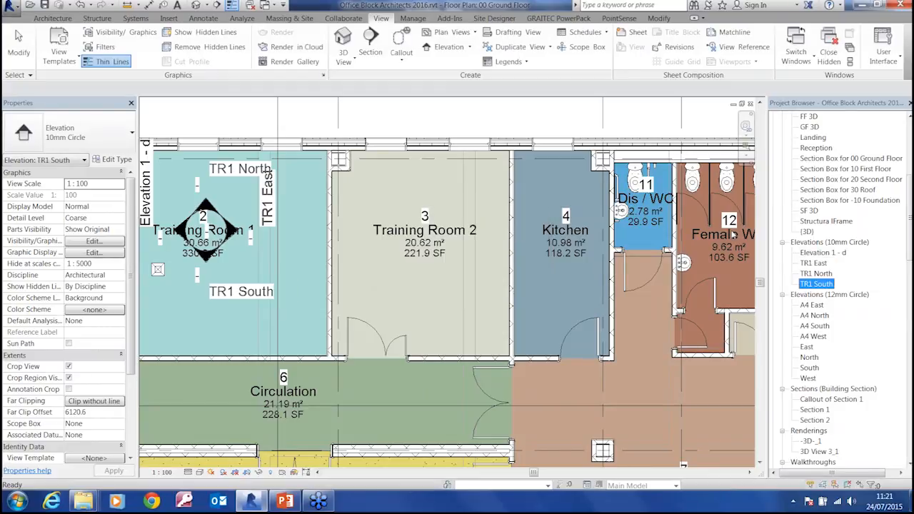
Rename the Elevation 1 - d view as TR1 West
{"action": "left_click", "coordinate": [821, 252]}
{"action": "right_click", "coordinate": [821, 252]}
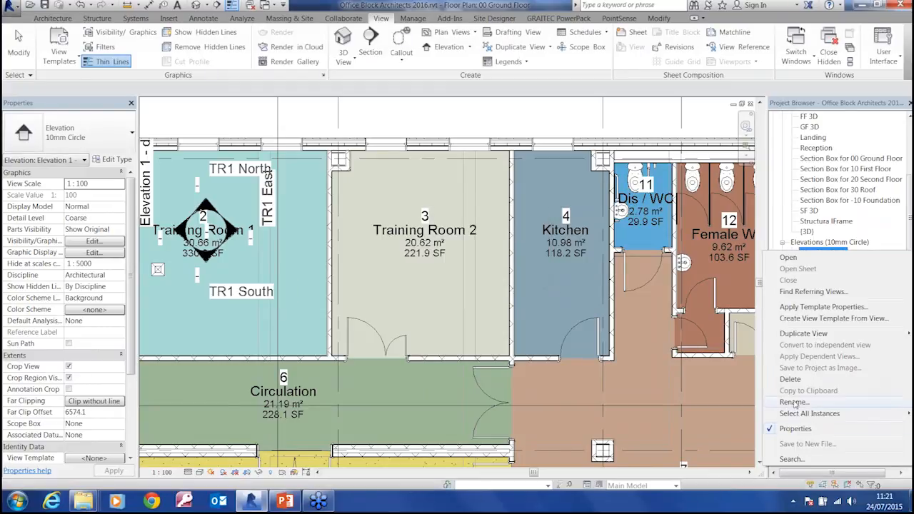
{"action": "left_click", "coordinate": [796, 402]}
{"action": "type", "text": "TR1 West"}
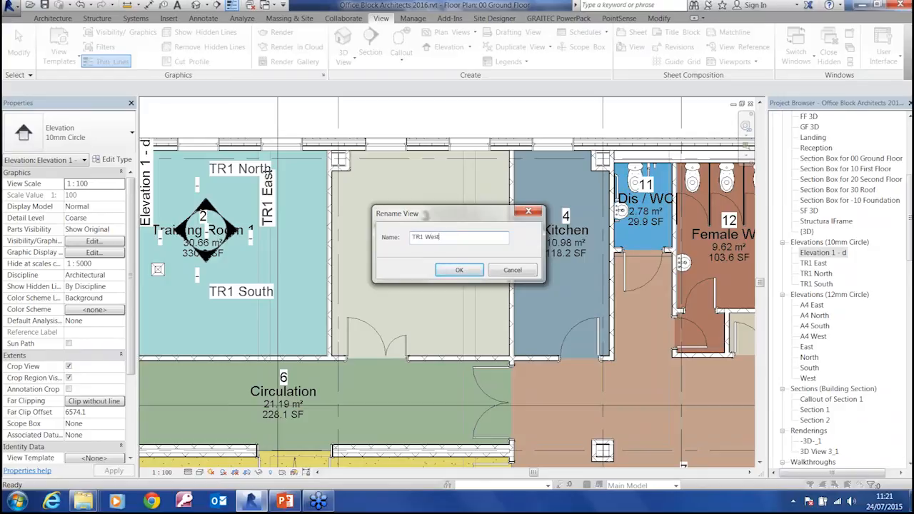
{"action": "key", "text": "Return"}
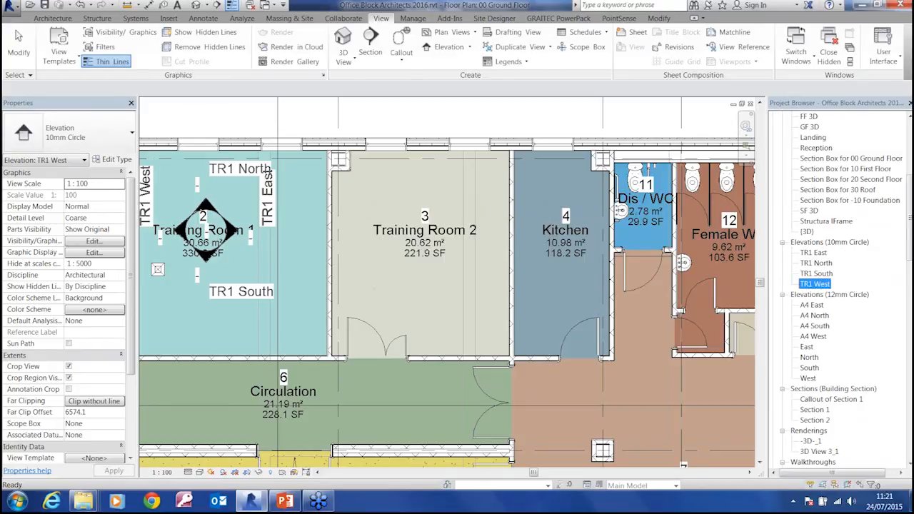
Open the TR1 East, TR1 North, TR1 South and TR1 West elevations one after another to review them
{"action": "double_click", "coordinate": [813, 253]}
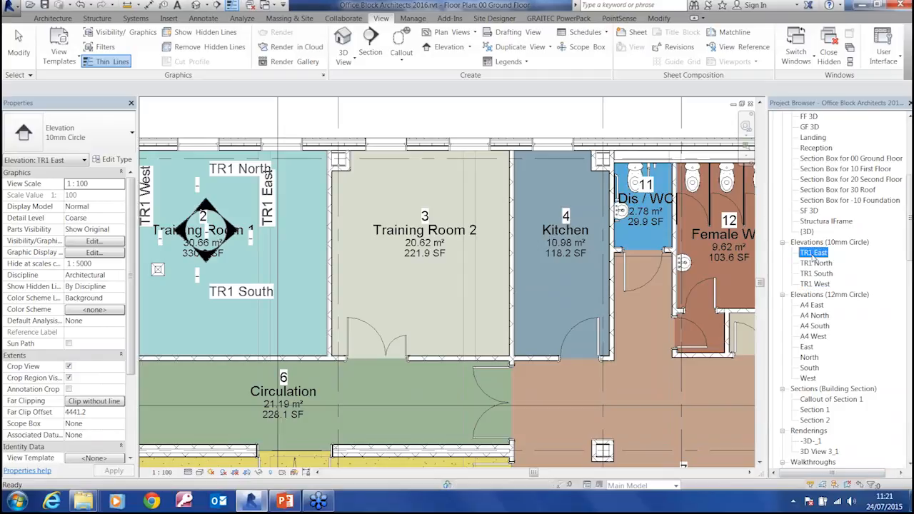
{"action": "double_click", "coordinate": [816, 263]}
{"action": "double_click", "coordinate": [817, 274]}
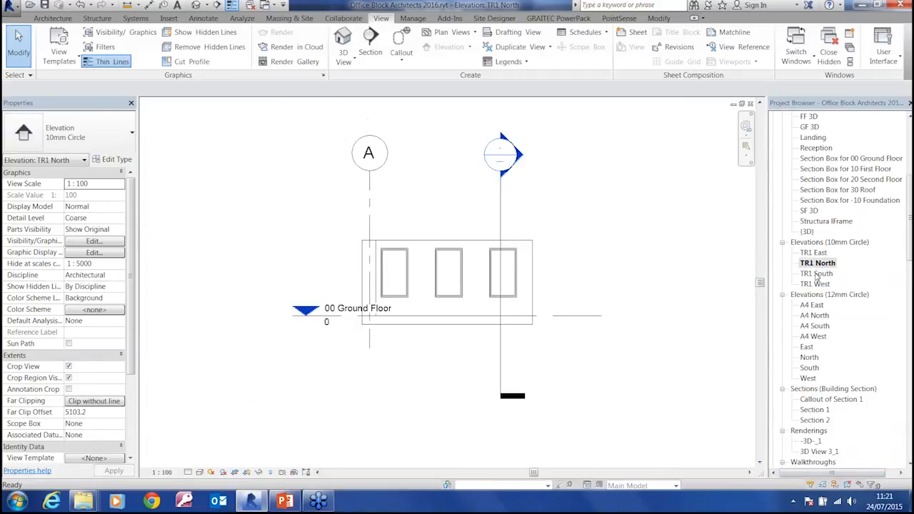
{"action": "double_click", "coordinate": [815, 284]}
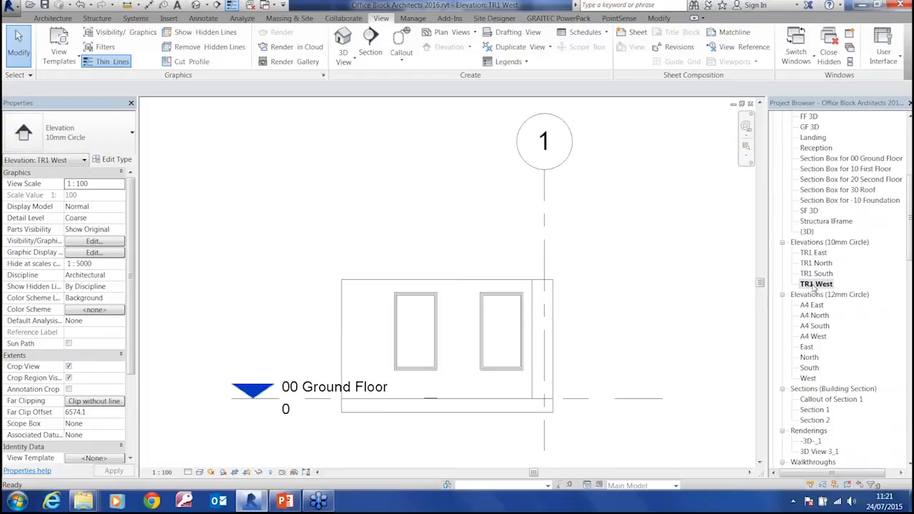
Delete the window nearest grid 1 in the TR1 West elevation
{"action": "left_click", "coordinate": [514, 367]}
{"action": "key", "text": "Delete"}
Open the 00 Ground Floor plan and restore the deleted window in Training Room 1's west wall
{"action": "scroll", "coordinate": [895, 183], "scroll_direction": "up", "scroll_amount": 10}
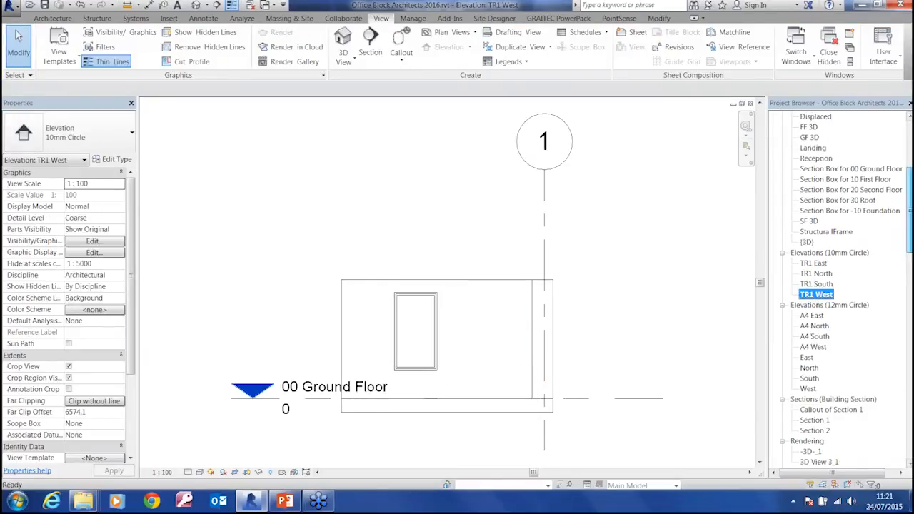
{"action": "double_click", "coordinate": [827, 148]}
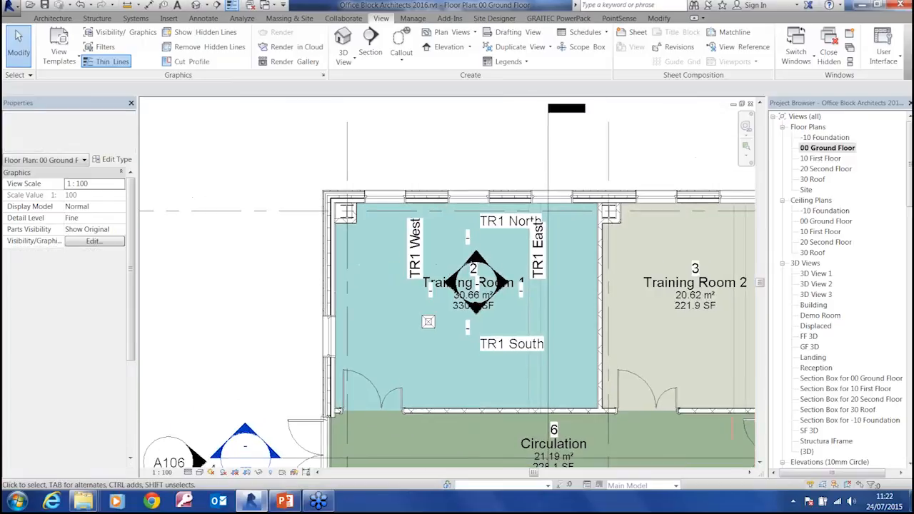
{"action": "scroll", "coordinate": [335, 254], "scroll_direction": "up", "scroll_amount": 5}
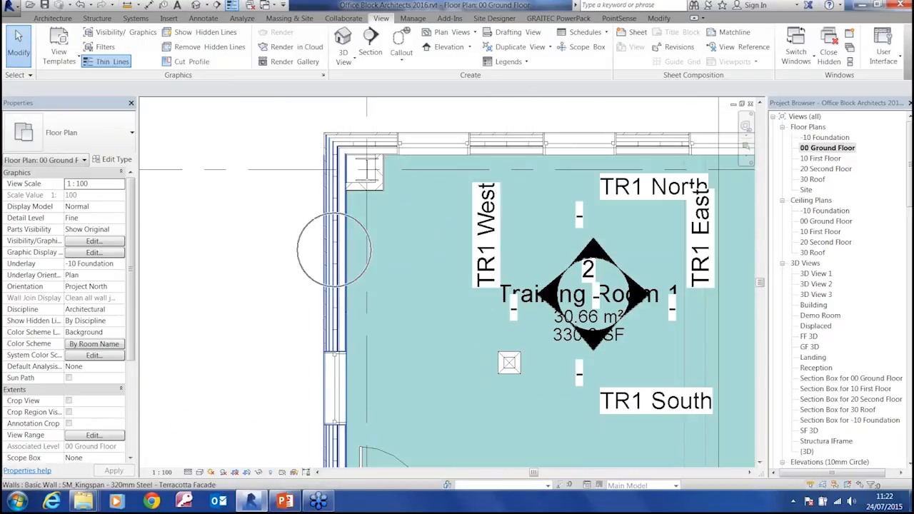
{"action": "left_click", "coordinate": [336, 246]}
{"action": "key", "text": "Escape"}
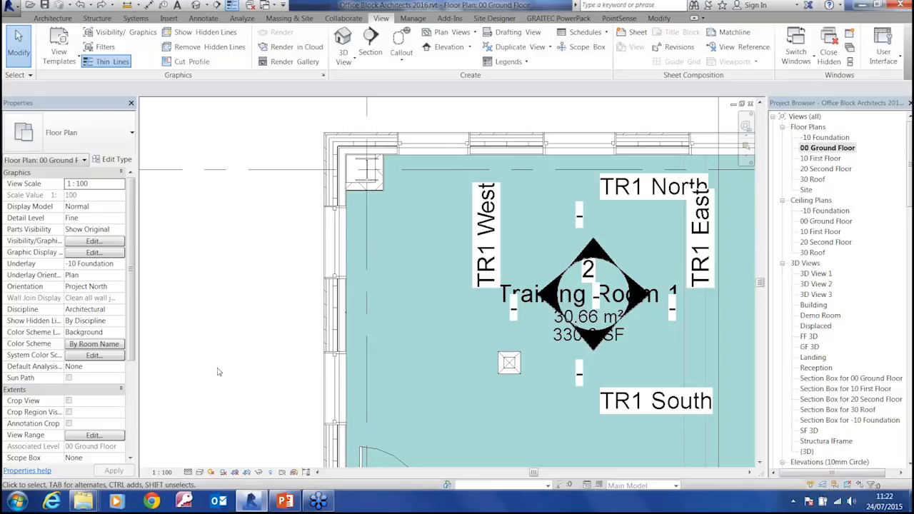
Try the ground floor plan at a view scale of 1:50 and return it to 1:100
{"action": "left_click", "coordinate": [161, 472]}
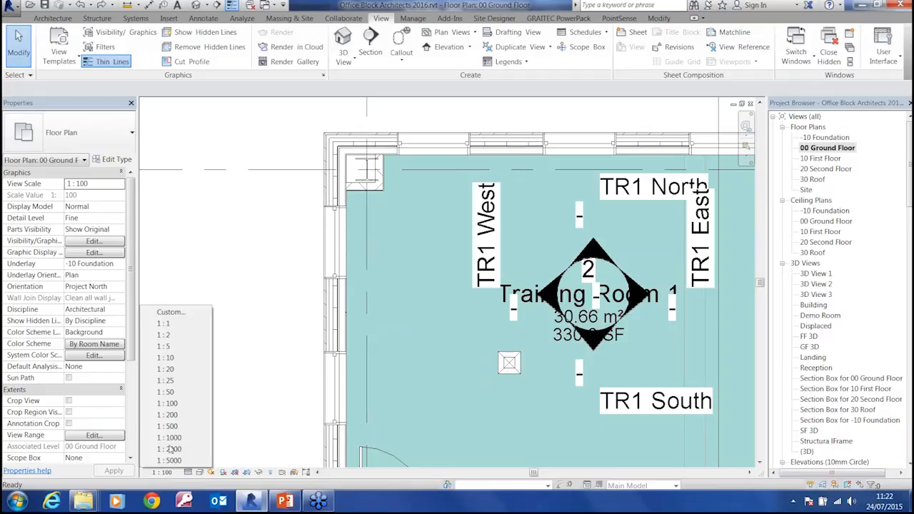
{"action": "left_click", "coordinate": [189, 390]}
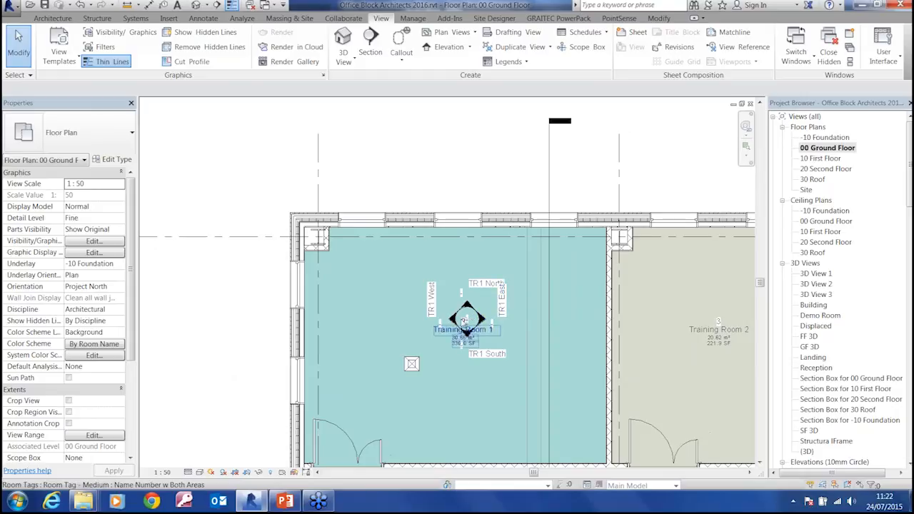
{"action": "left_click", "coordinate": [161, 472]}
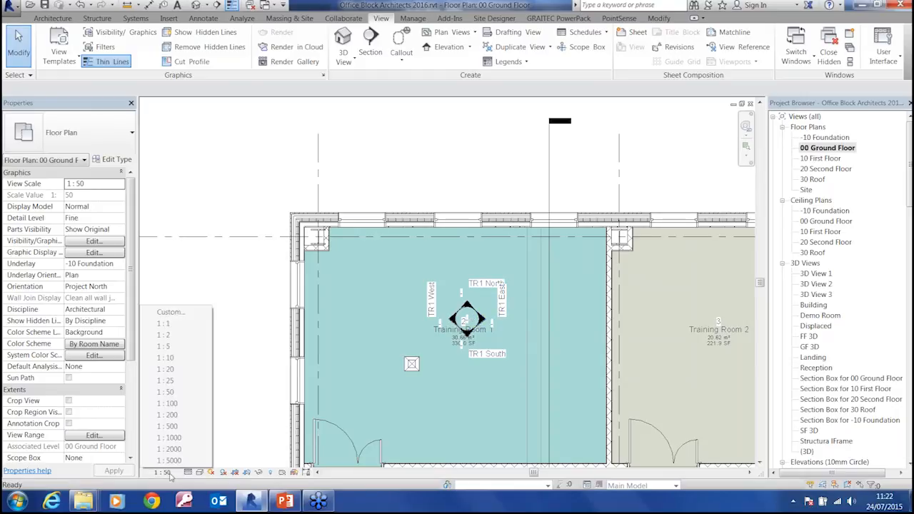
{"action": "left_click", "coordinate": [184, 404]}
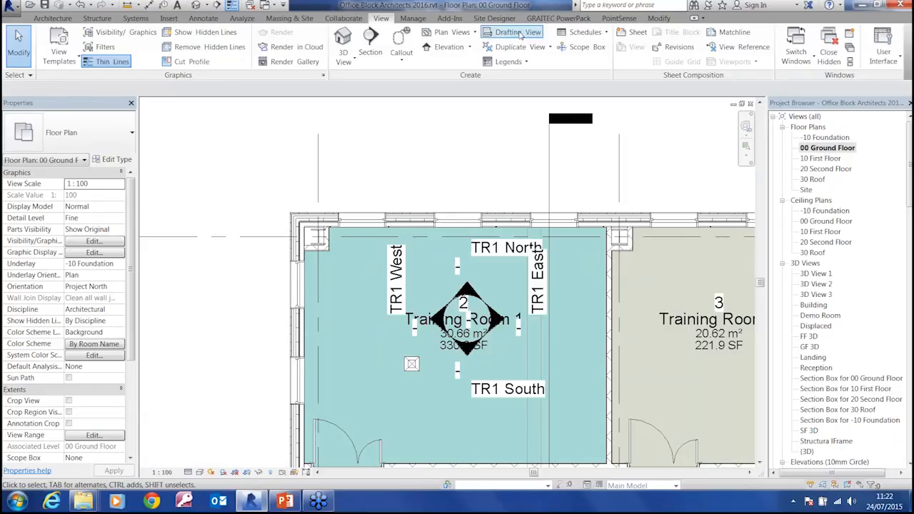
Create a new schedule for the Rooms category in the New Construction phase
{"action": "left_click", "coordinate": [599, 35]}
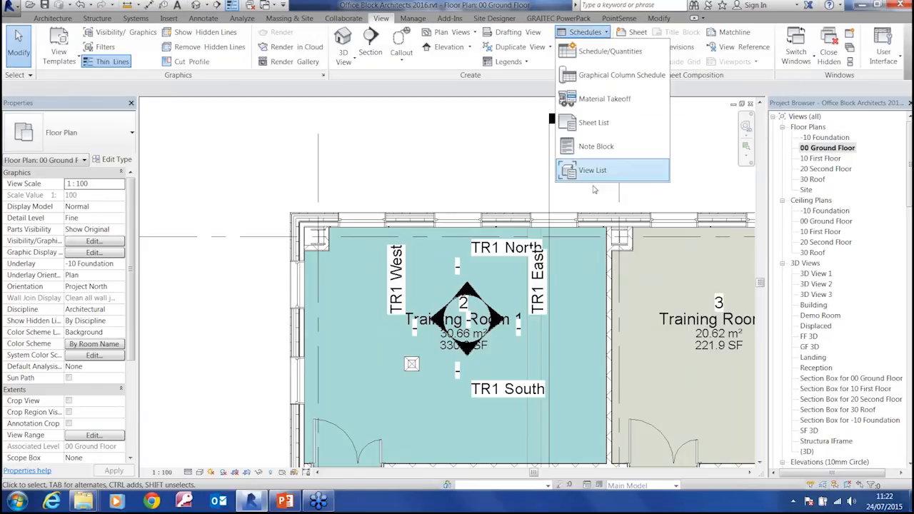
{"action": "left_click", "coordinate": [597, 53]}
{"action": "left_click_drag", "start_coordinate": [589, 139], "coordinate": [591, 365]}
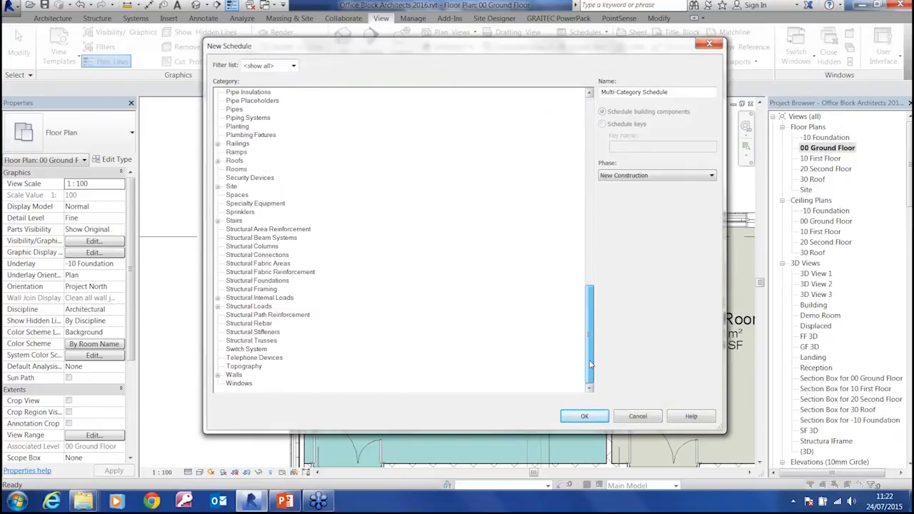
{"action": "double_click", "coordinate": [236, 169]}
{"action": "left_click_drag", "start_coordinate": [294, 54], "coordinate": [298, 80]}
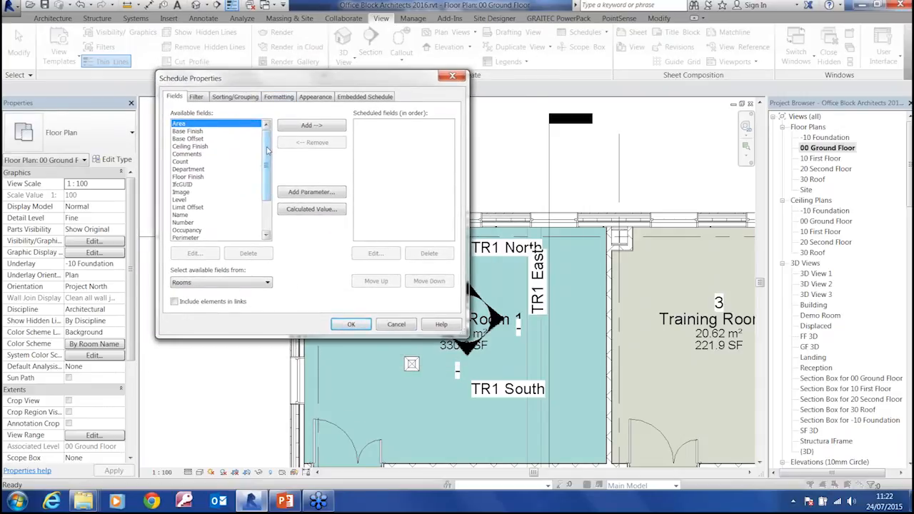
Add the Number, Name, Area, Volume and Level fields to the room schedule in that order and generate it
{"action": "scroll", "coordinate": [268, 150], "scroll_direction": "down", "scroll_amount": 2}
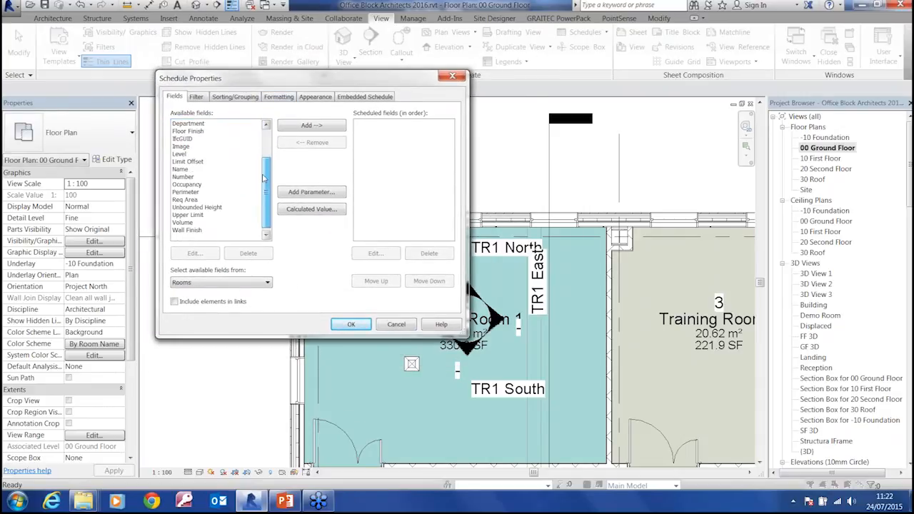
{"action": "double_click", "coordinate": [185, 177]}
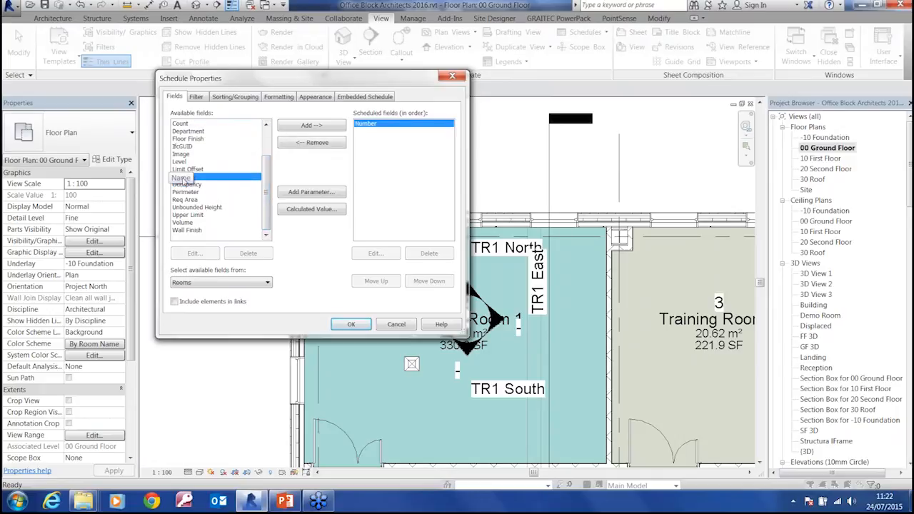
{"action": "double_click", "coordinate": [184, 177]}
{"action": "scroll", "coordinate": [265, 200], "scroll_direction": "up", "scroll_amount": 2}
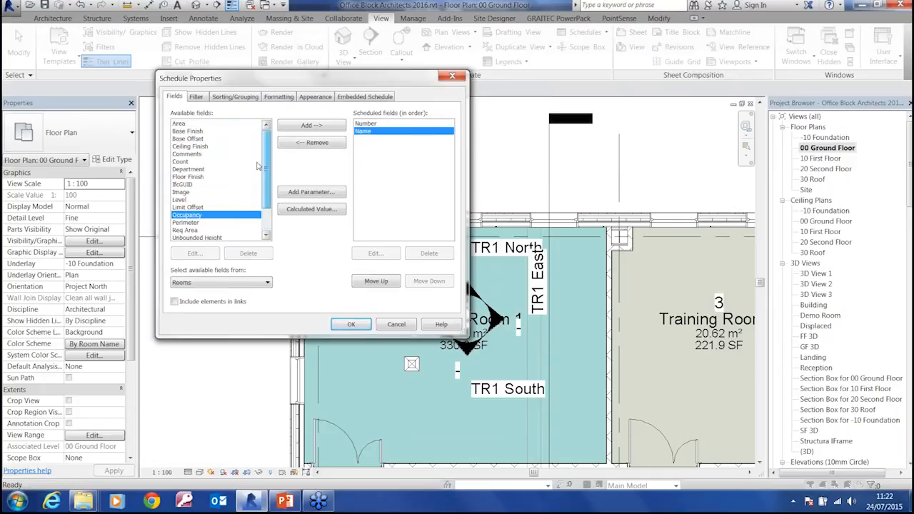
{"action": "double_click", "coordinate": [184, 124]}
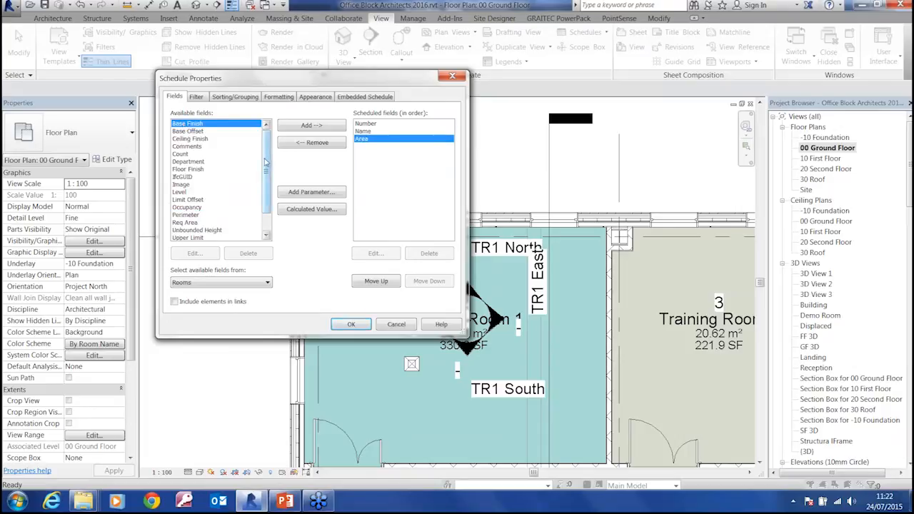
{"action": "scroll", "coordinate": [261, 160], "scroll_direction": "down", "scroll_amount": 1}
{"action": "left_click", "coordinate": [183, 224]}
{"action": "double_click", "coordinate": [185, 224]}
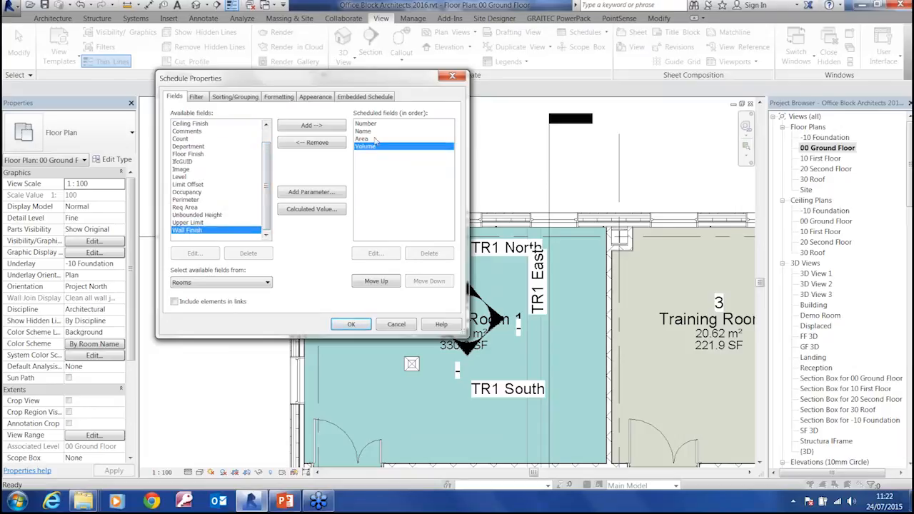
{"action": "double_click", "coordinate": [182, 177]}
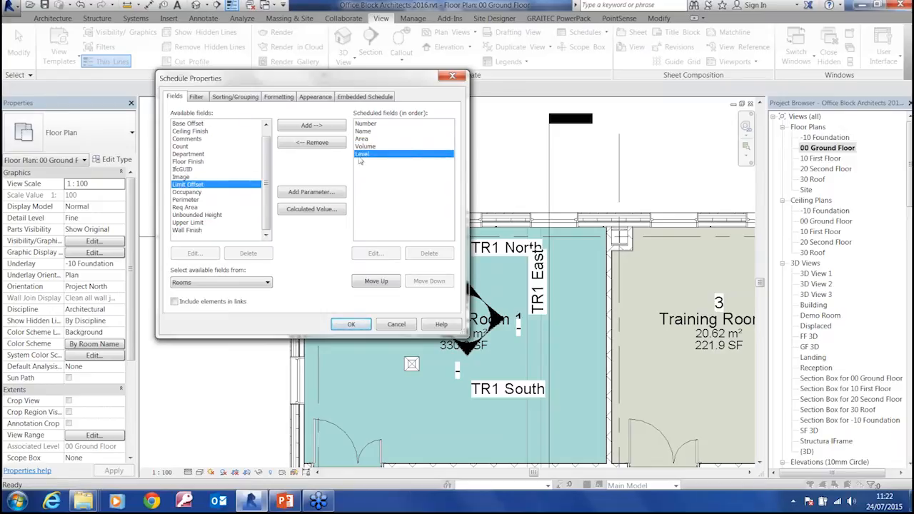
{"action": "left_click", "coordinate": [352, 325]}
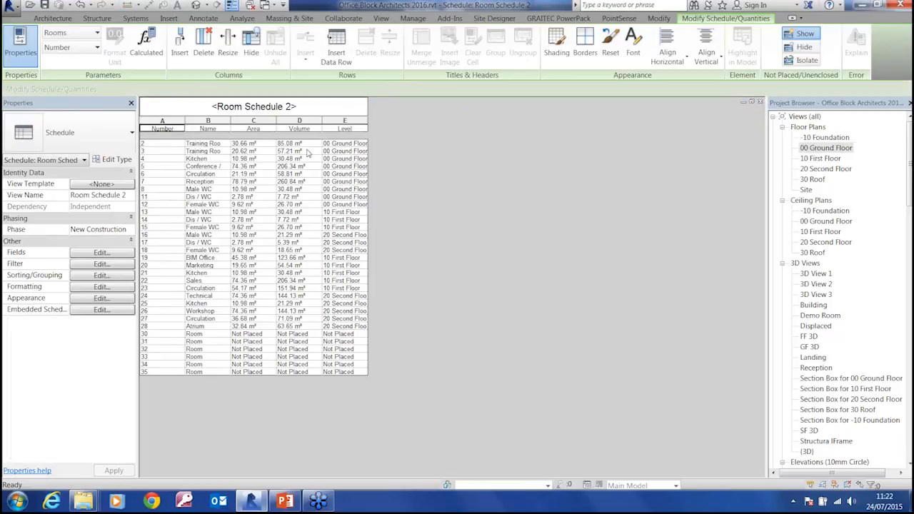
Widen the Level, Volume, Area and Name columns of the room schedule so their text fits
{"action": "left_click_drag", "start_coordinate": [366, 124], "coordinate": [502, 124]}
{"action": "left_click_drag", "start_coordinate": [321, 120], "coordinate": [410, 122]}
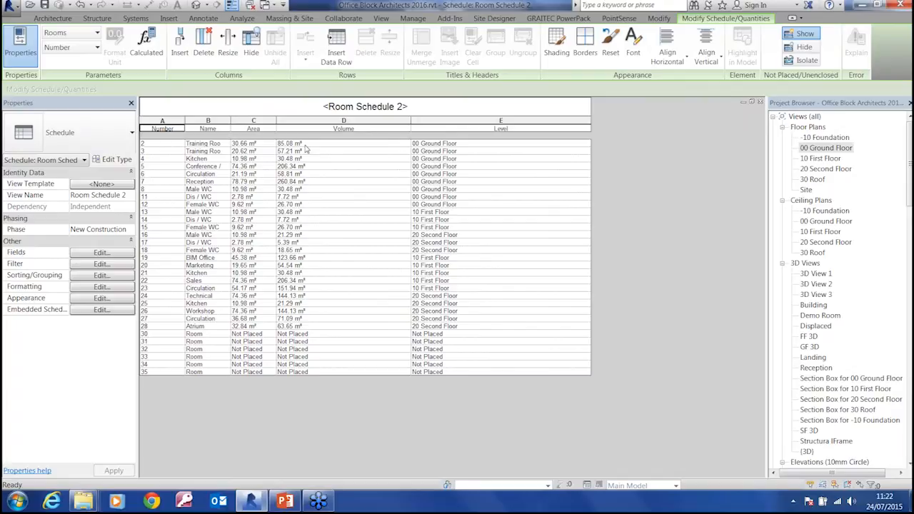
{"action": "left_click_drag", "start_coordinate": [275, 121], "coordinate": [333, 122]}
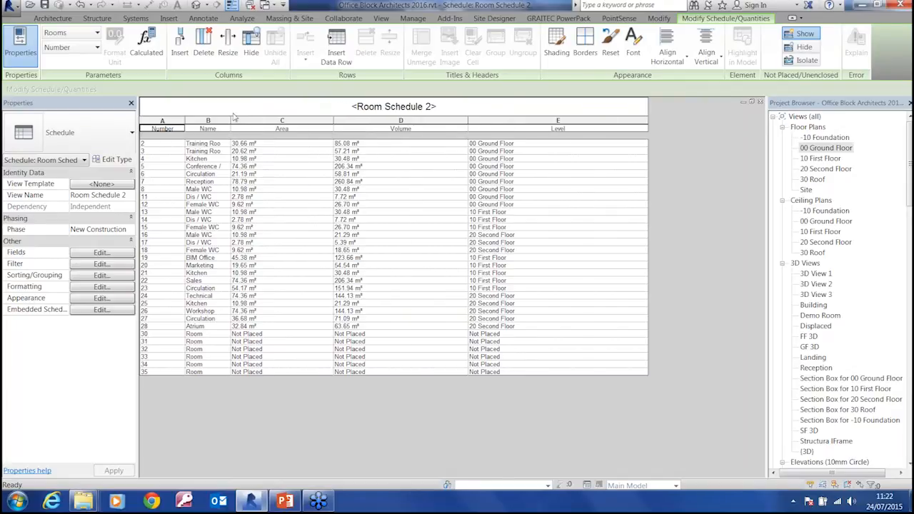
{"action": "left_click_drag", "start_coordinate": [229, 120], "coordinate": [284, 122]}
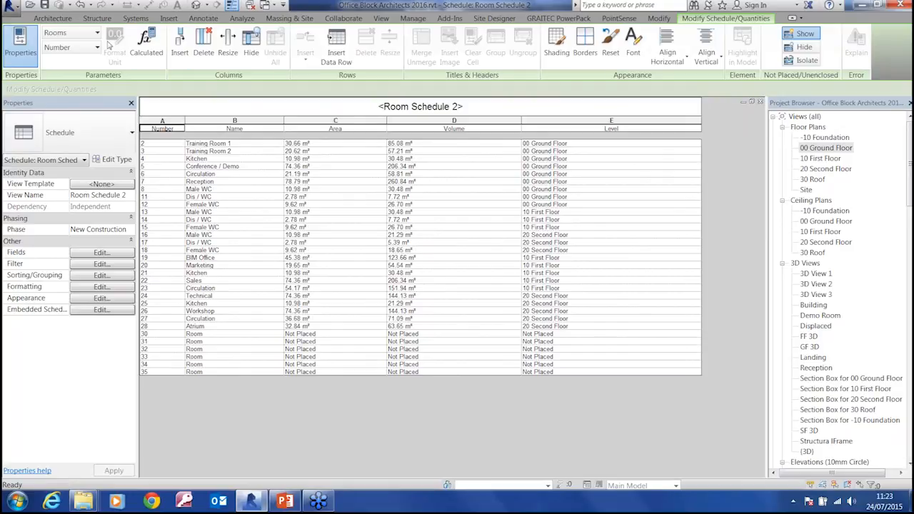
Set the project's volume computations to Areas and Volumes in the Area and Volume Computations settings
{"action": "left_click", "coordinate": [54, 19]}
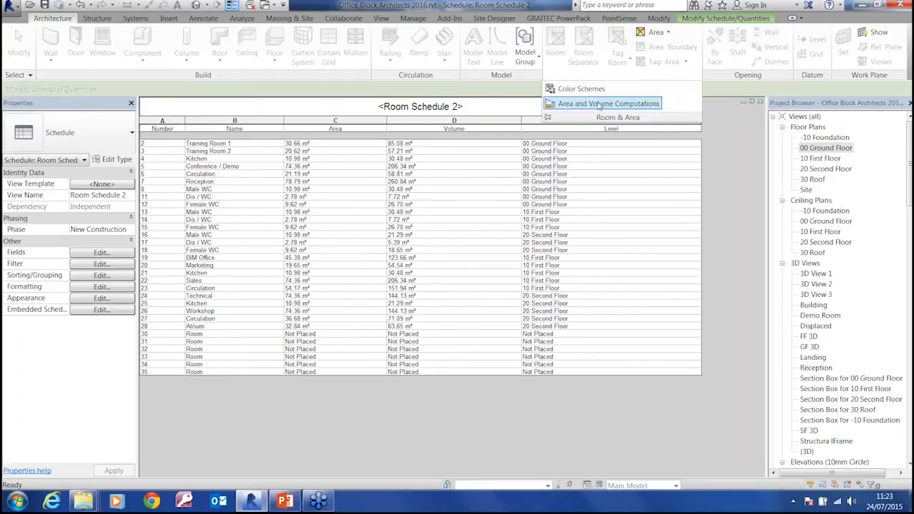
{"action": "left_click", "coordinate": [599, 105]}
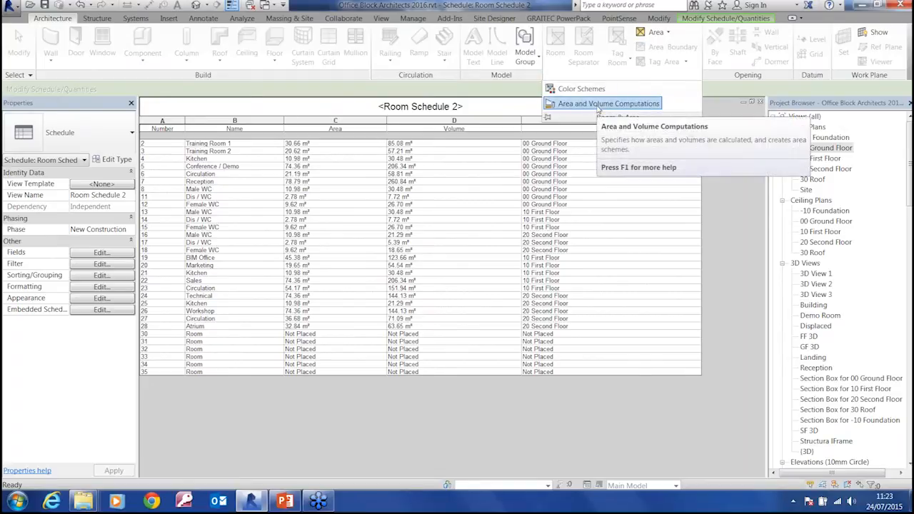
{"action": "left_click", "coordinate": [298, 187]}
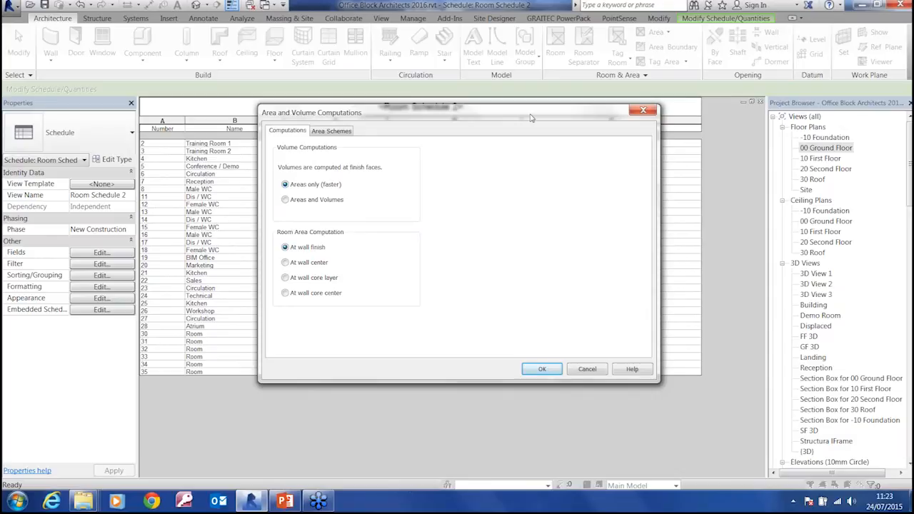
{"action": "left_click", "coordinate": [306, 202]}
{"action": "left_click", "coordinate": [538, 370]}
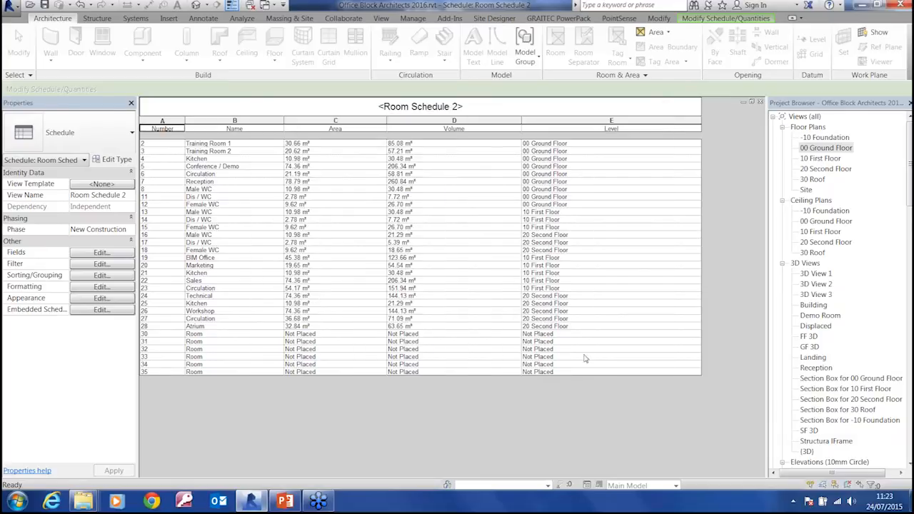
Narrow the schedule's Level column slightly and delete the rows of the unplaced rooms 30 to 35
{"action": "left_click_drag", "start_coordinate": [702, 121], "coordinate": [663, 121]}
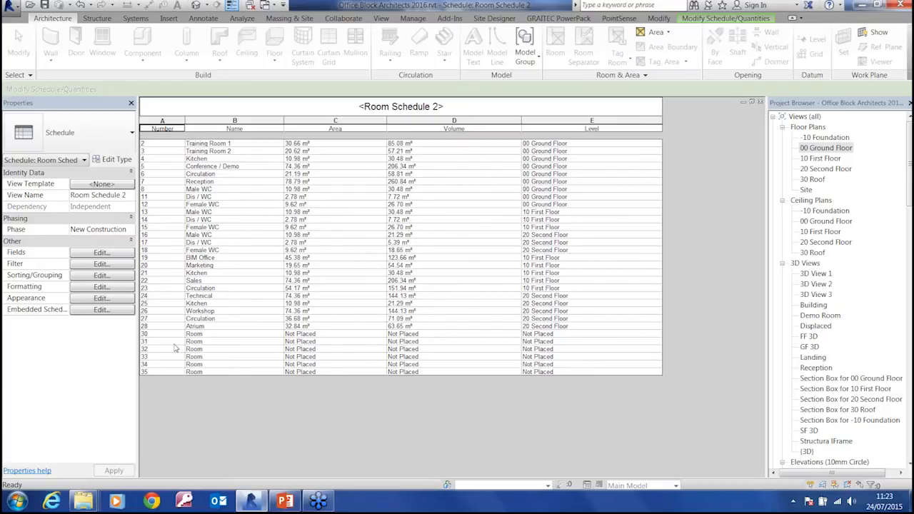
{"action": "left_click", "coordinate": [145, 334]}
{"action": "left_click", "coordinate": [718, 18]}
{"action": "left_click", "coordinate": [365, 55]}
{"action": "key", "text": "Return"}
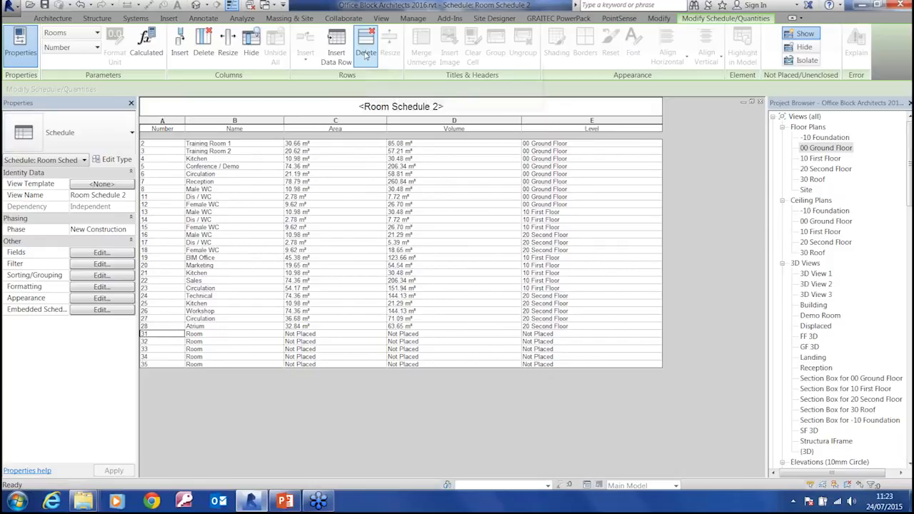
{"action": "left_click", "coordinate": [365, 54]}
{"action": "key", "text": "Return"}
{"action": "left_click", "coordinate": [366, 54]}
{"action": "key", "text": "Return"}
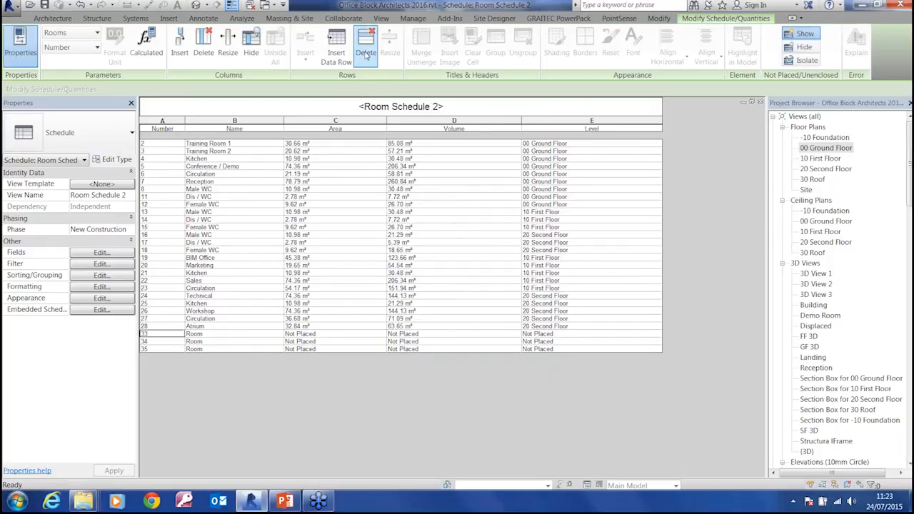
{"action": "left_click", "coordinate": [365, 54]}
{"action": "key", "text": "Return"}
{"action": "left_click", "coordinate": [365, 55]}
{"action": "key", "text": "Return"}
{"action": "left_click", "coordinate": [365, 55]}
{"action": "key", "text": "Return"}
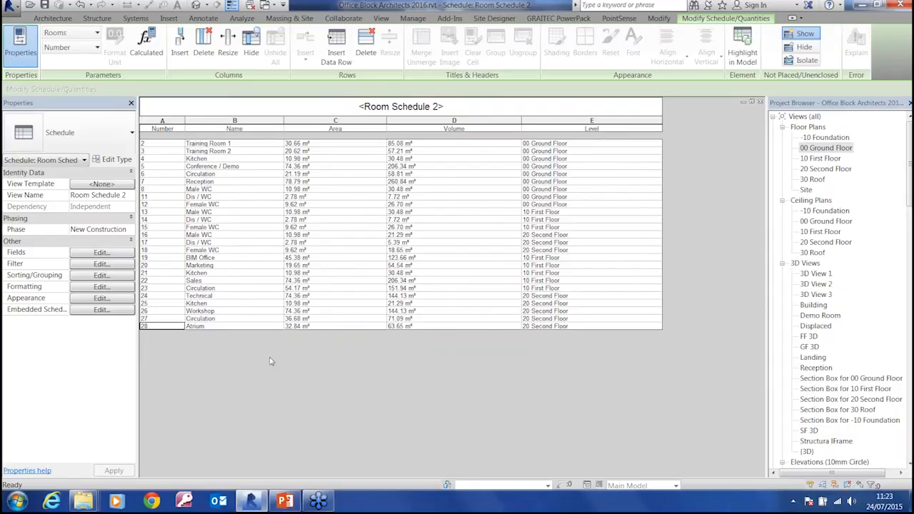
Turn on grand totals with title, count and totals for the room schedule and calculate totals for the Area field
{"action": "left_click", "coordinate": [91, 277]}
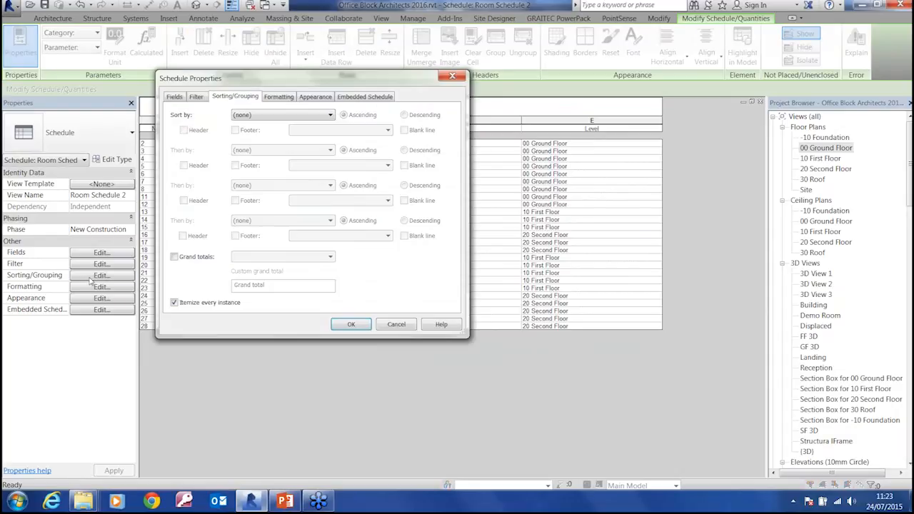
{"action": "left_click", "coordinate": [176, 258]}
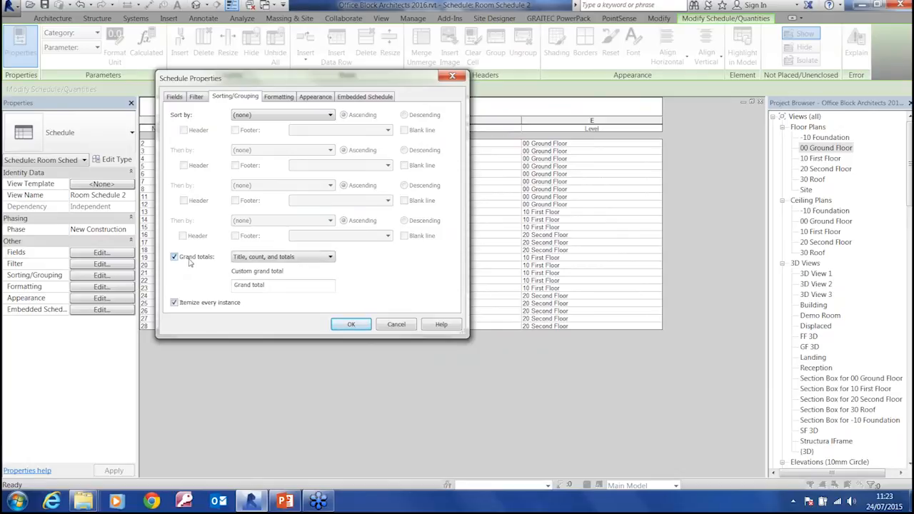
{"action": "left_click", "coordinate": [331, 98]}
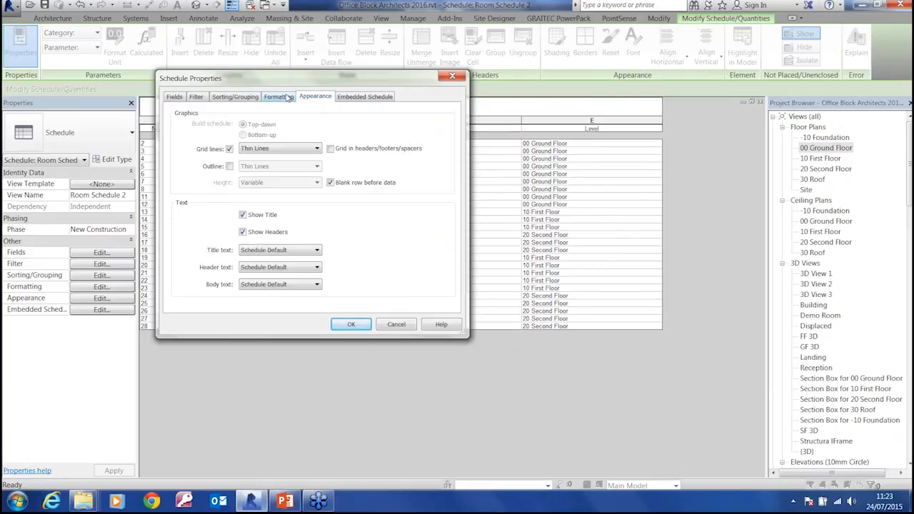
{"action": "left_click", "coordinate": [288, 98]}
{"action": "left_click", "coordinate": [182, 138]}
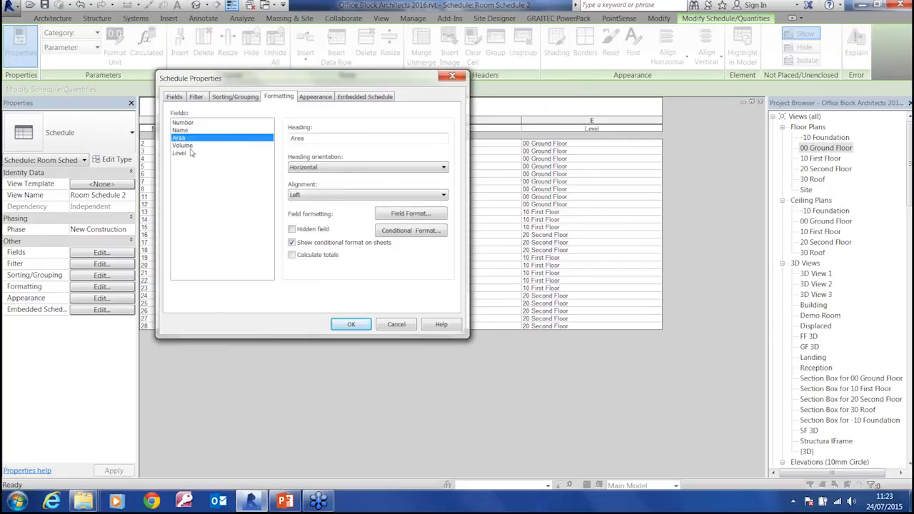
{"action": "left_click", "coordinate": [292, 255]}
{"action": "left_click", "coordinate": [350, 325]}
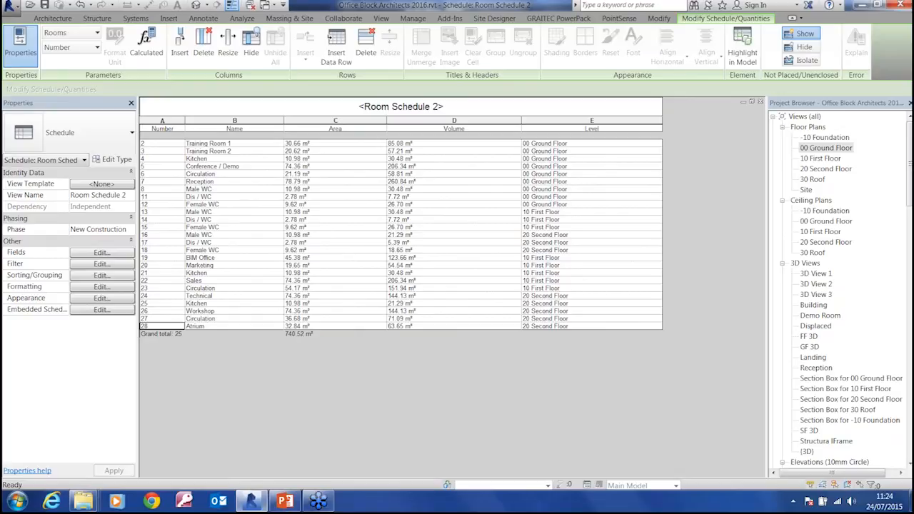
Try to add a project parameter named Req Area to the schedule fields, of type Area and grouped under Dimensions
{"action": "left_click", "coordinate": [101, 252]}
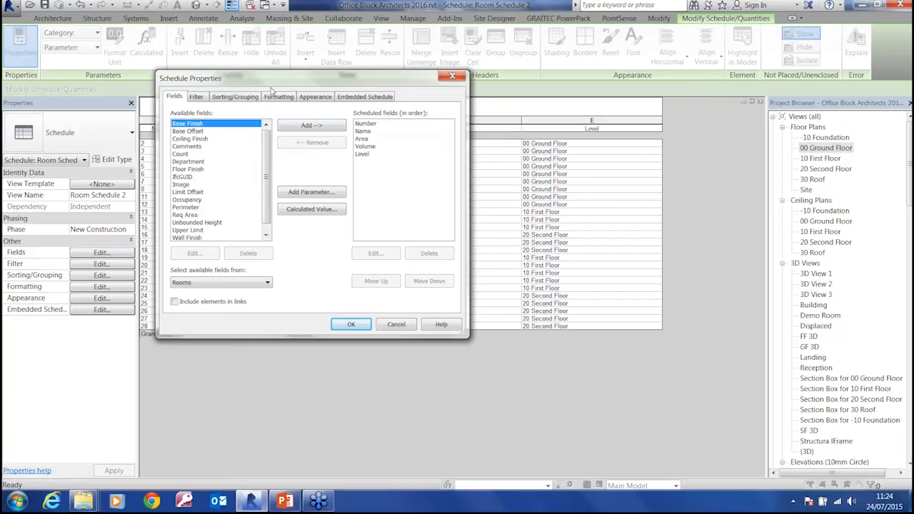
{"action": "left_click_drag", "start_coordinate": [271, 86], "coordinate": [323, 116]}
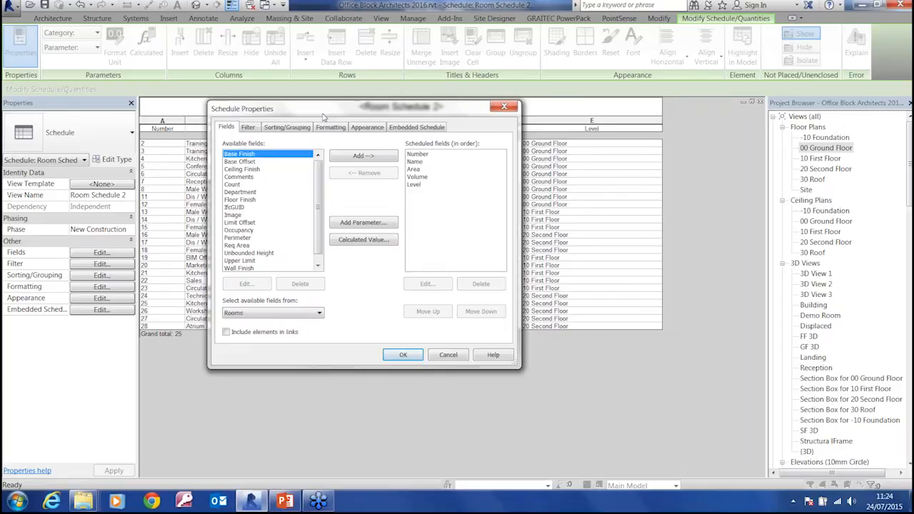
{"action": "left_click", "coordinate": [365, 223]}
{"action": "left_click_drag", "start_coordinate": [280, 85], "coordinate": [348, 105]}
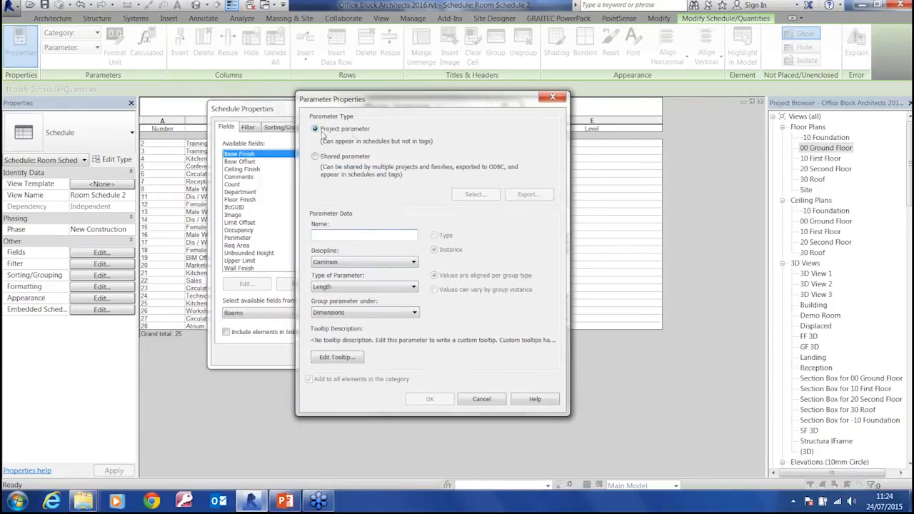
{"action": "left_click", "coordinate": [353, 234]}
{"action": "type", "text": "Req Area"}
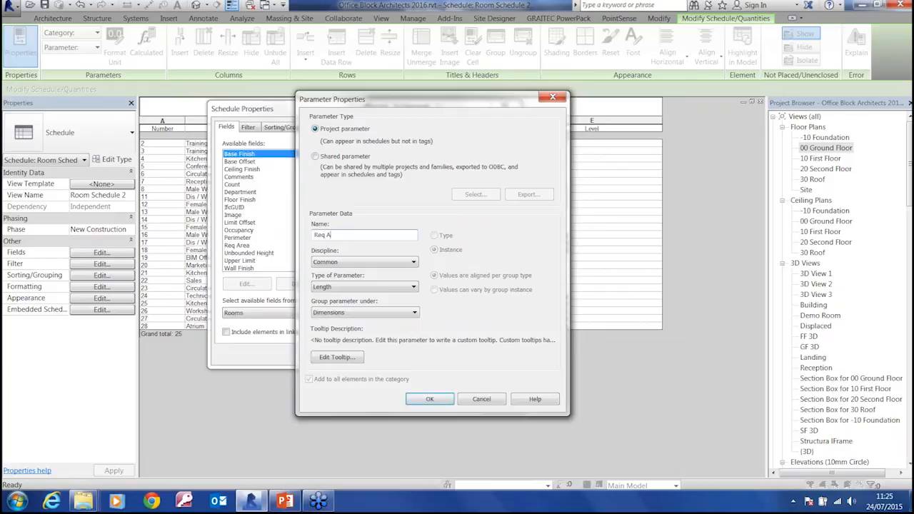
{"action": "left_click", "coordinate": [343, 287]}
{"action": "left_click", "coordinate": [325, 327]}
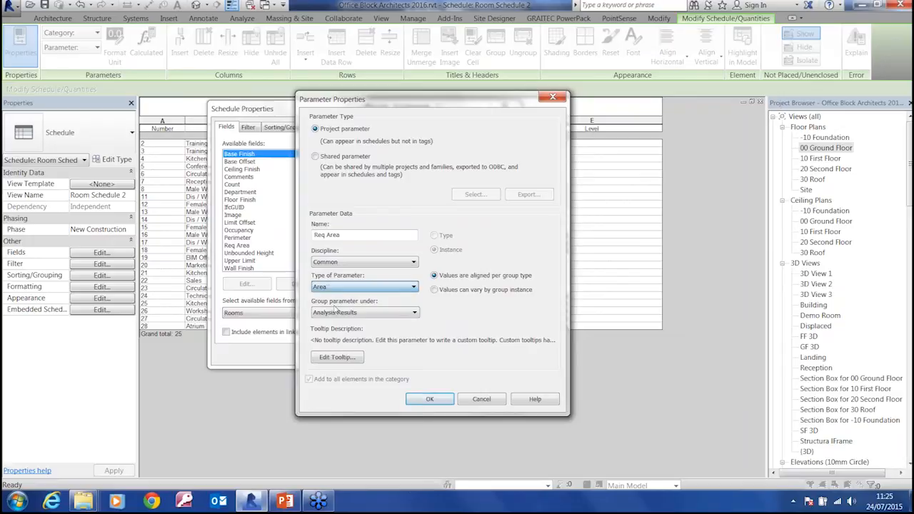
{"action": "left_click", "coordinate": [349, 316]}
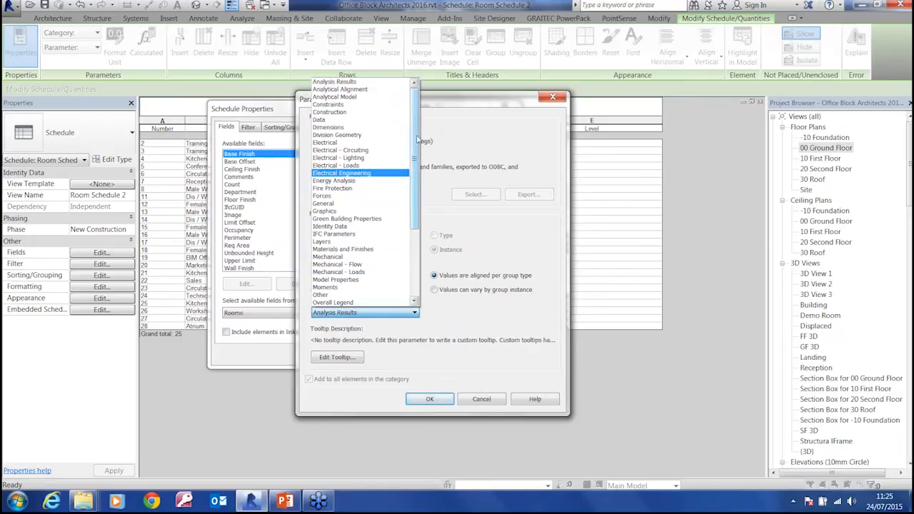
{"action": "left_click", "coordinate": [329, 127]}
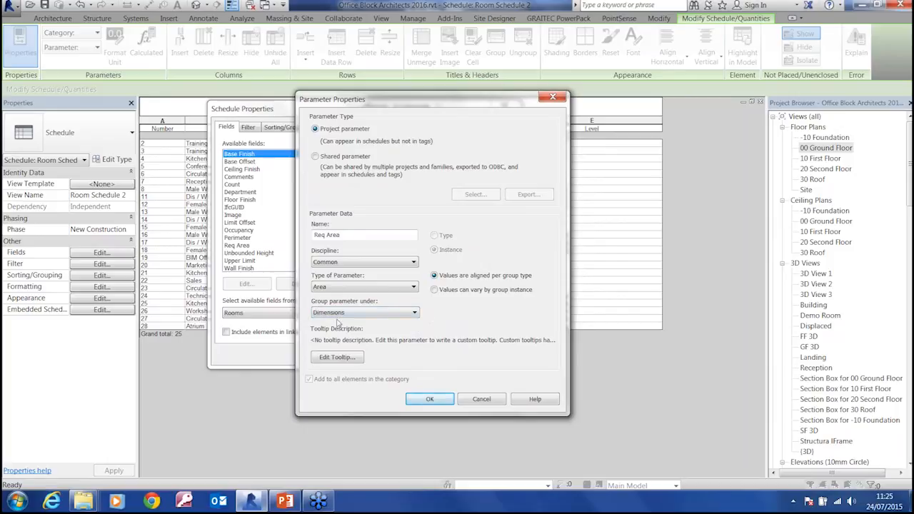
{"action": "left_click", "coordinate": [430, 402]}
{"action": "left_click", "coordinate": [536, 270]}
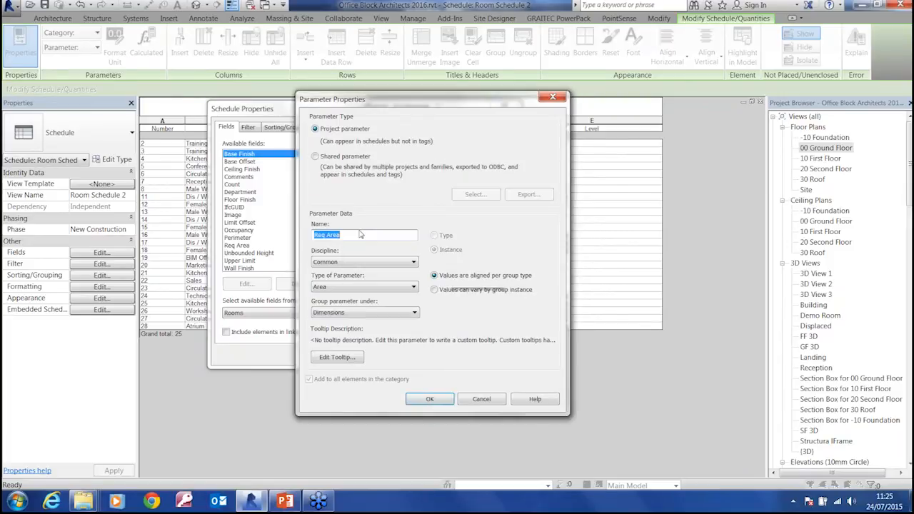
{"action": "left_click", "coordinate": [481, 399]}
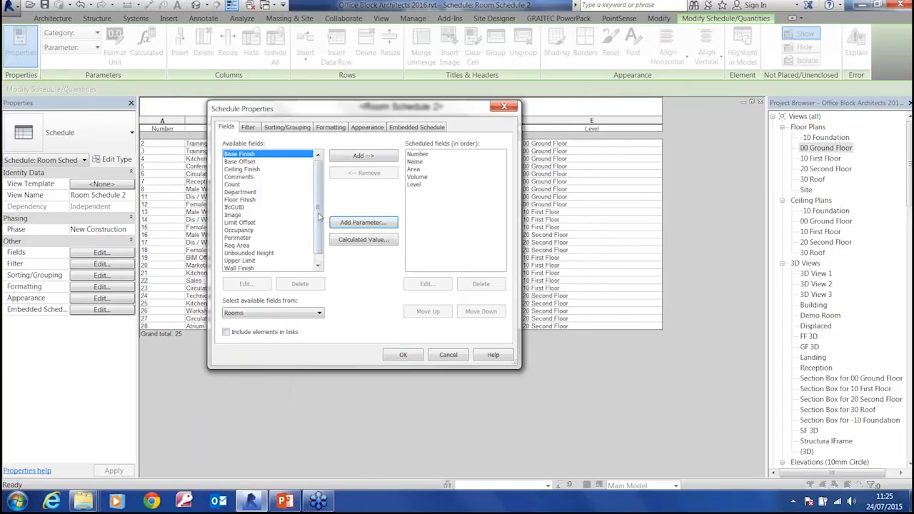
Add the existing Req Area field to the room schedule and narrow the Level column
{"action": "scroll", "coordinate": [319, 200], "scroll_direction": "down", "scroll_amount": 1}
{"action": "left_click", "coordinate": [243, 238]}
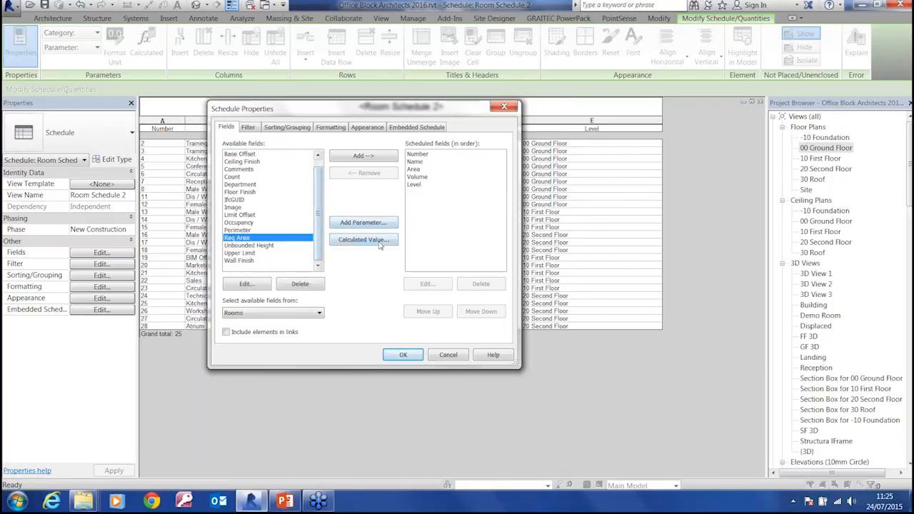
{"action": "left_click", "coordinate": [366, 156]}
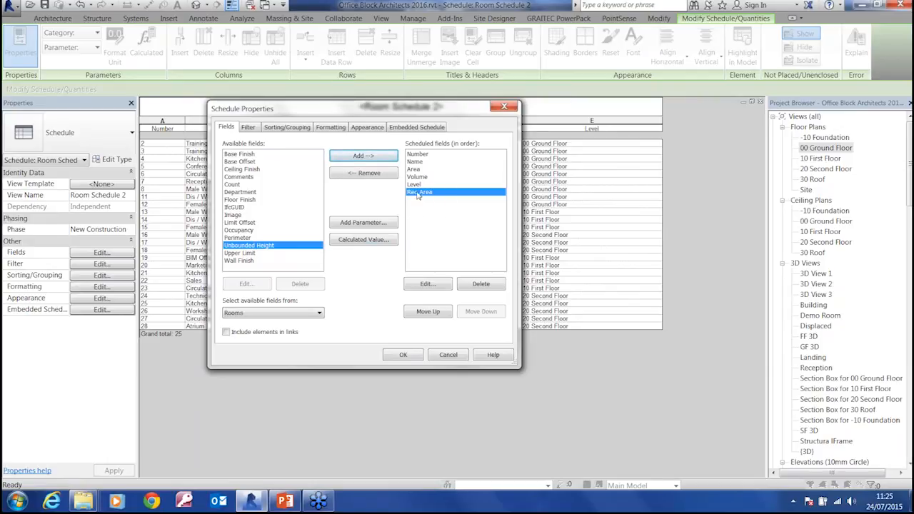
{"action": "left_click", "coordinate": [404, 355]}
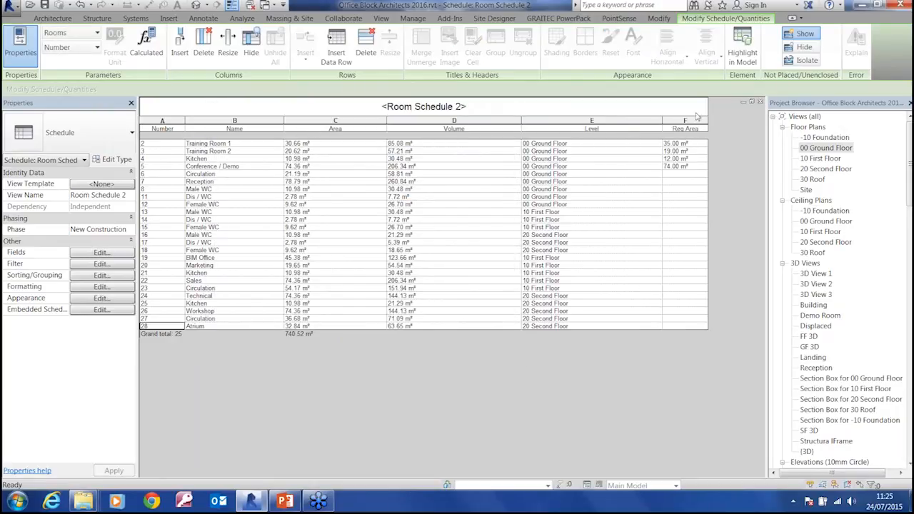
{"action": "left_click_drag", "start_coordinate": [663, 125], "coordinate": [605, 129]}
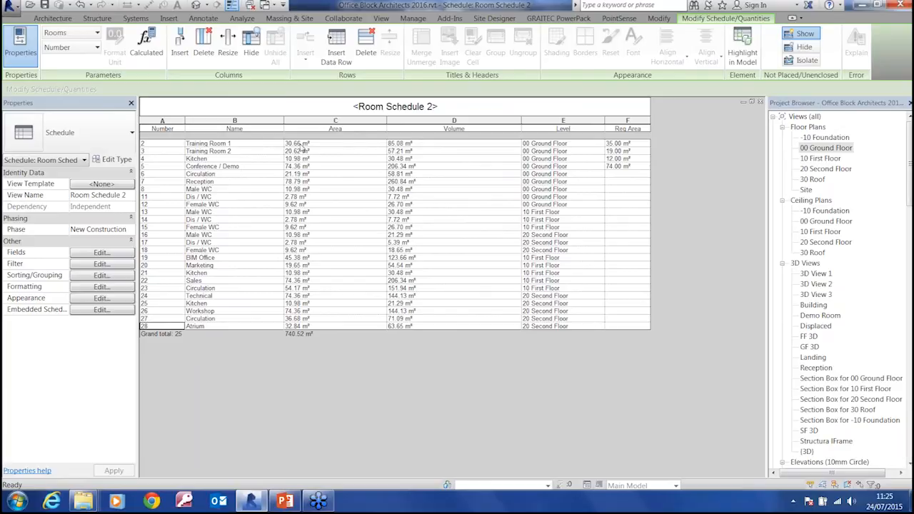
Reorder the schedule fields so Req Area comes directly after Area
{"action": "left_click", "coordinate": [107, 254]}
{"action": "left_click", "coordinate": [422, 193]}
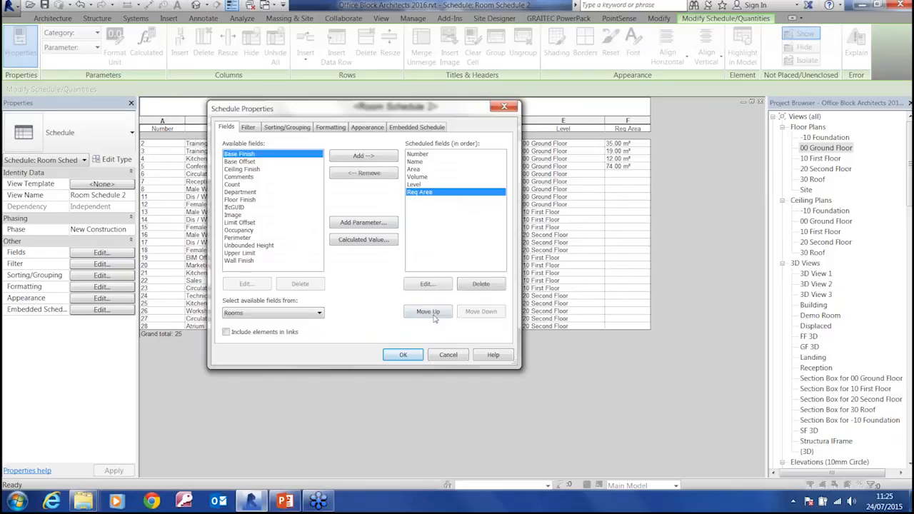
{"action": "left_click", "coordinate": [429, 311]}
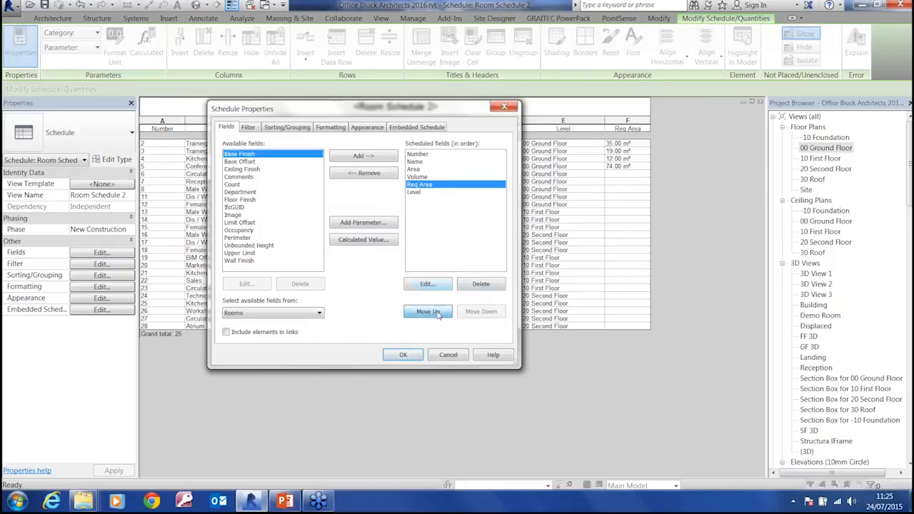
{"action": "left_click", "coordinate": [429, 311]}
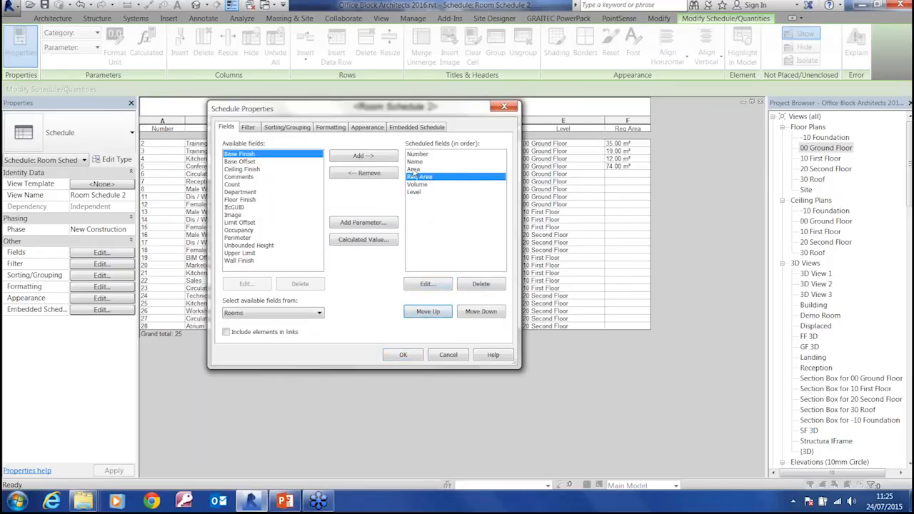
{"action": "left_click", "coordinate": [403, 355]}
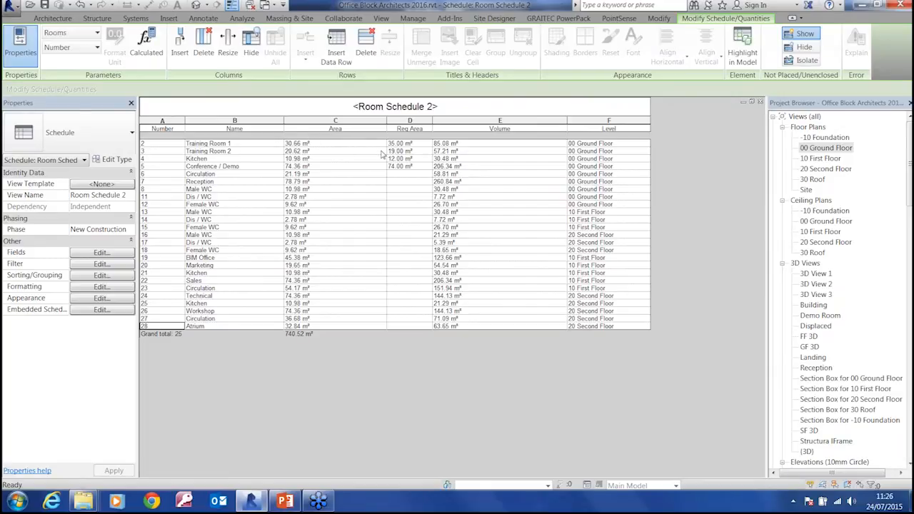
Set the required area to 20 m² for ground-floor Circulation (room 6) and 80 m² for Reception
{"action": "left_click", "coordinate": [399, 179]}
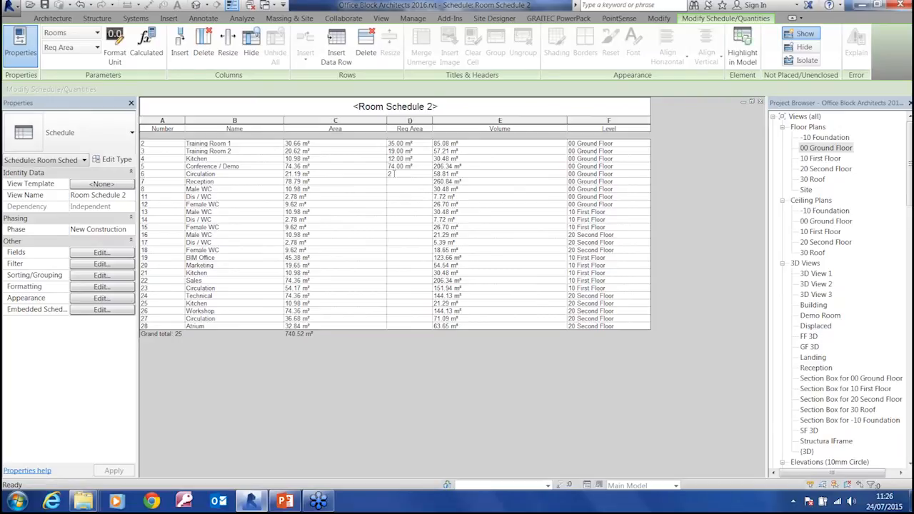
{"action": "type", "text": "20"}
{"action": "key", "text": "Return"}
{"action": "type", "text": "80"}
{"action": "key", "text": "Return"}
Start a calculated value named Area Dif for the room schedule, with Area as its type
{"action": "left_click", "coordinate": [101, 252]}
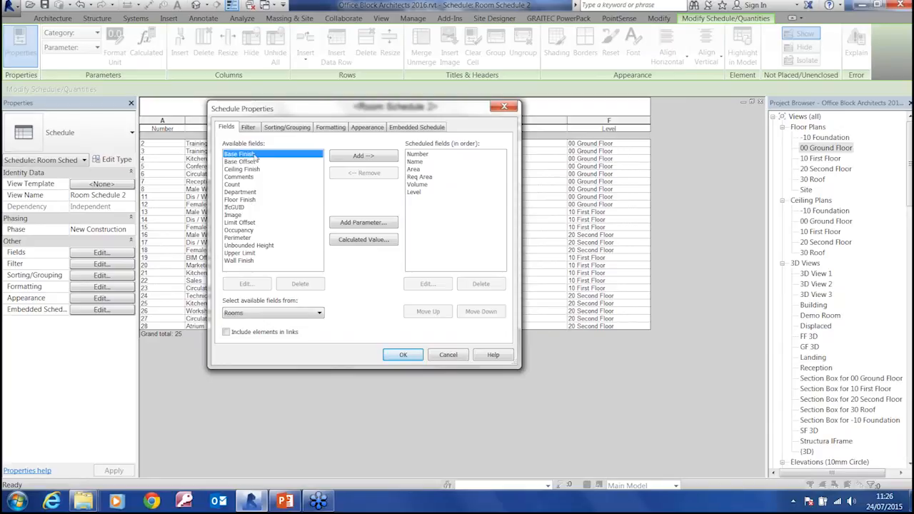
{"action": "left_click", "coordinate": [364, 240]}
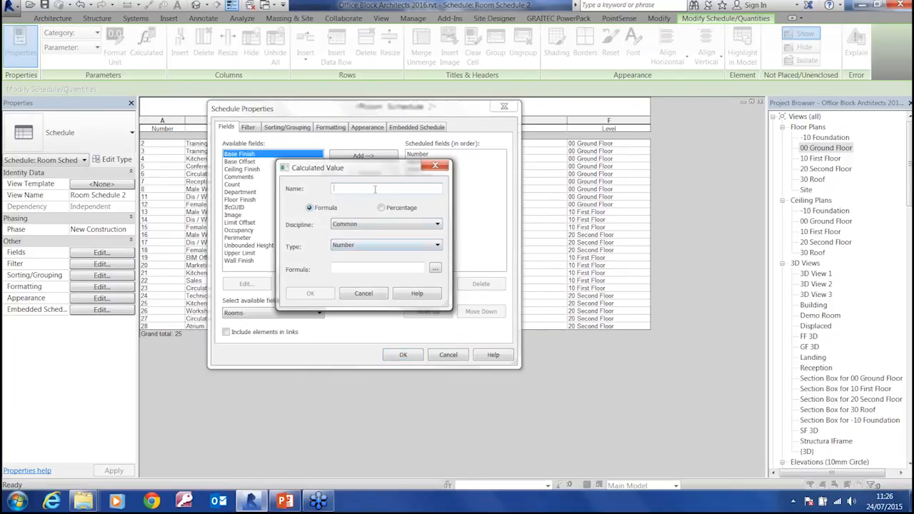
{"action": "type", "text": "Area Dif"}
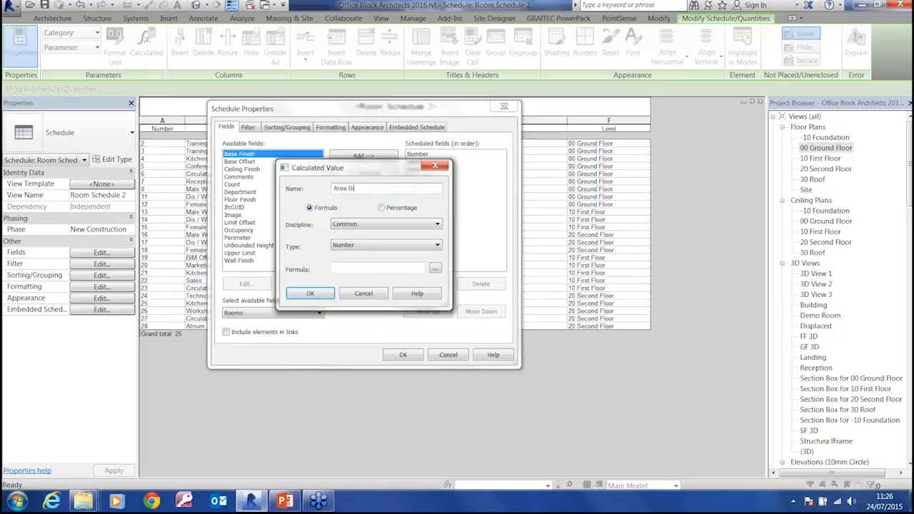
{"action": "left_click", "coordinate": [350, 247]}
{"action": "left_click", "coordinate": [352, 285]}
Define the Area Dif formula as Area-Req Area and apply the calculated field to the schedule
{"action": "left_click", "coordinate": [435, 270]}
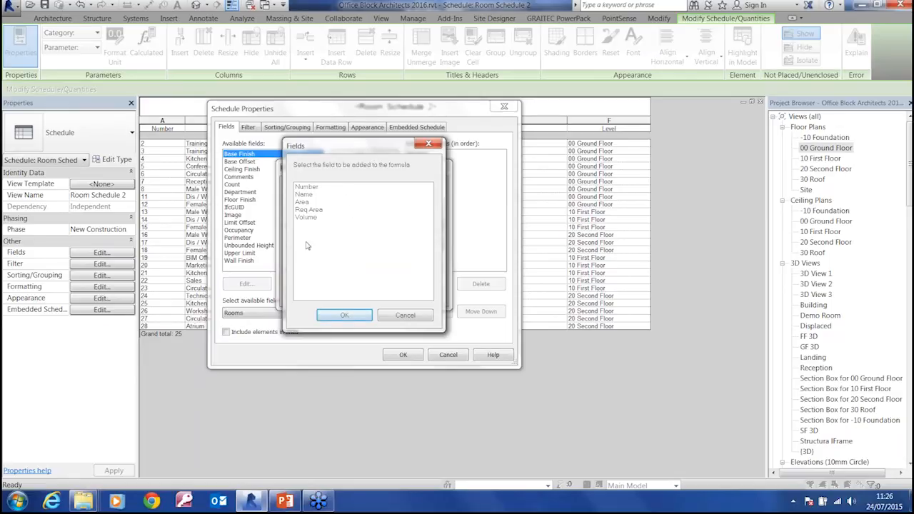
{"action": "left_click", "coordinate": [301, 202]}
{"action": "left_click", "coordinate": [354, 316]}
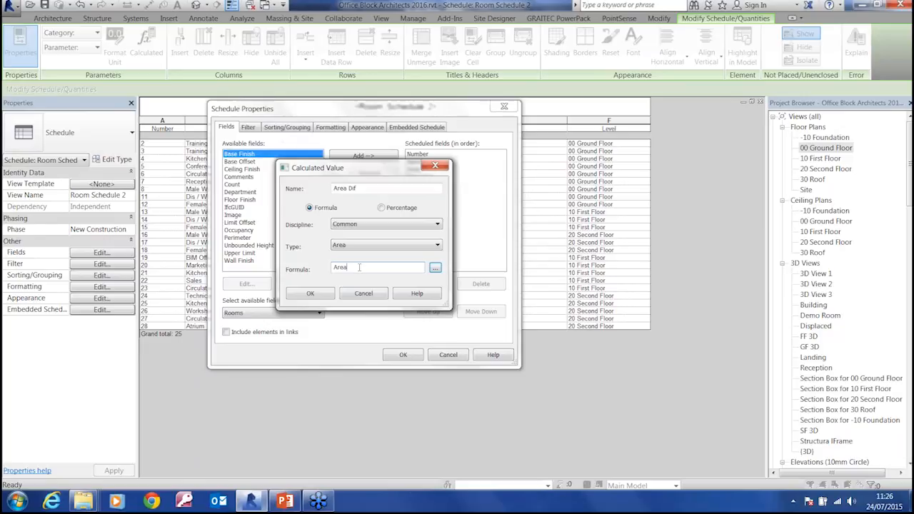
{"action": "left_click", "coordinate": [435, 269]}
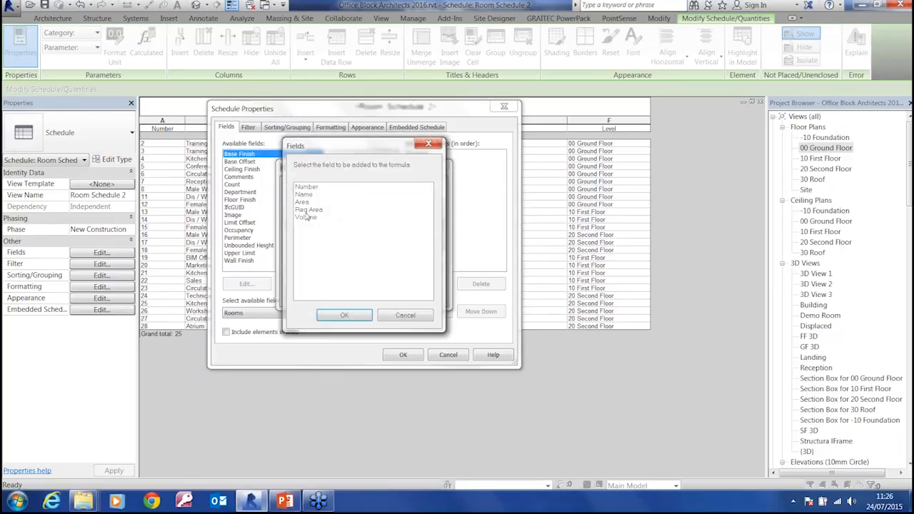
{"action": "left_click", "coordinate": [309, 210]}
{"action": "left_click", "coordinate": [344, 316]}
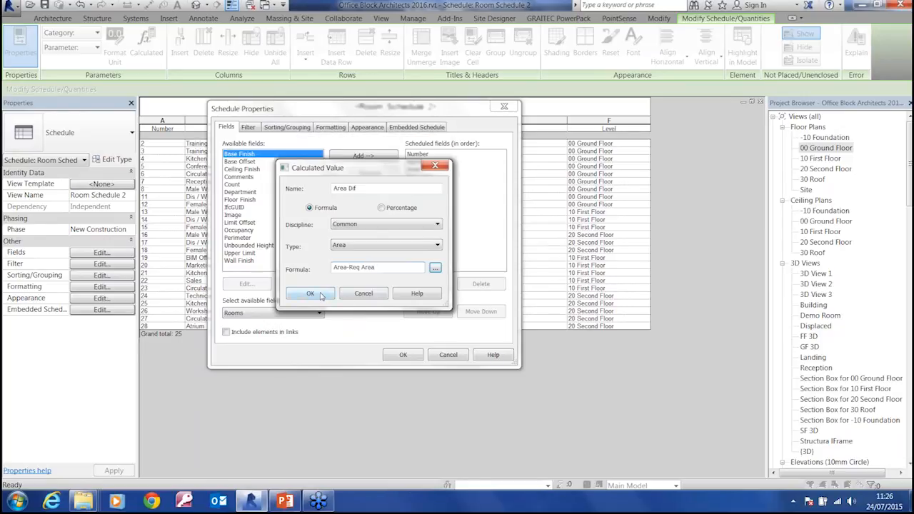
{"action": "left_click", "coordinate": [324, 295]}
{"action": "left_click", "coordinate": [399, 355]}
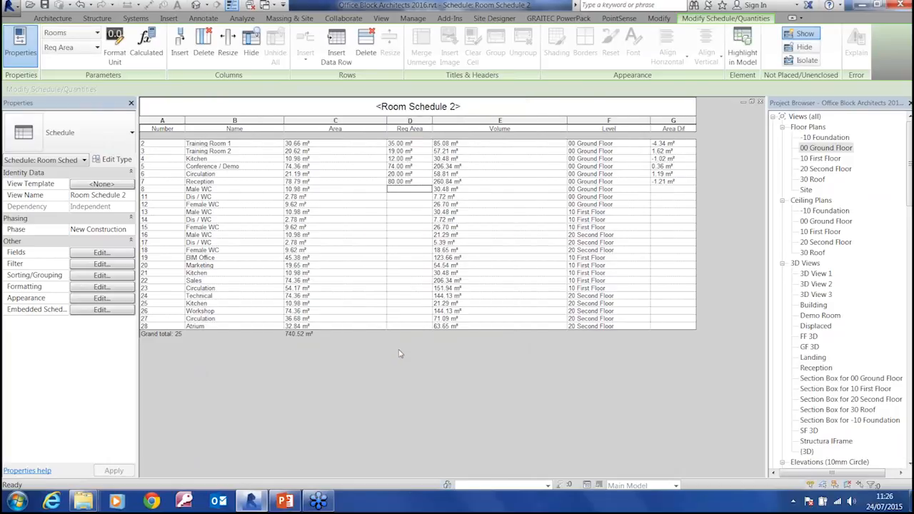
Reorder the schedule fields so Area Dif comes directly after Req Area
{"action": "left_click", "coordinate": [101, 253]}
{"action": "left_click", "coordinate": [428, 199]}
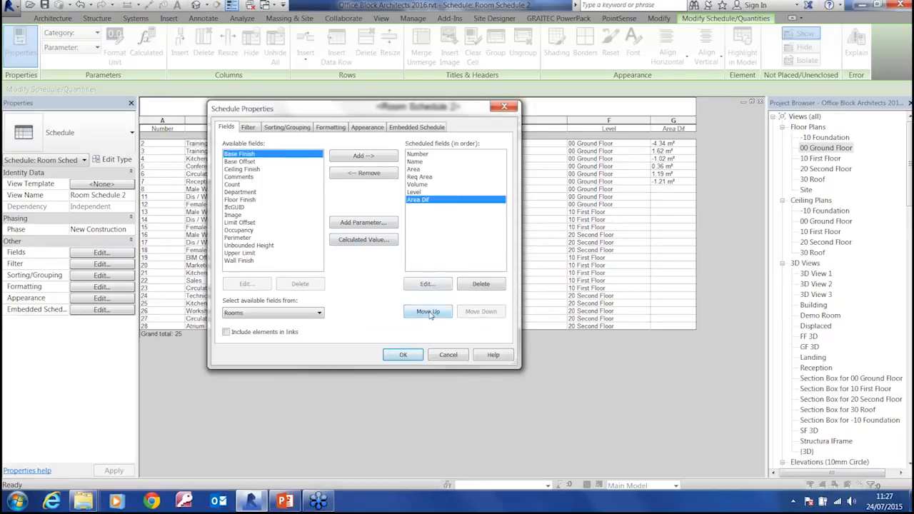
{"action": "left_click", "coordinate": [428, 313]}
{"action": "left_click", "coordinate": [428, 312]}
{"action": "left_click", "coordinate": [403, 355]}
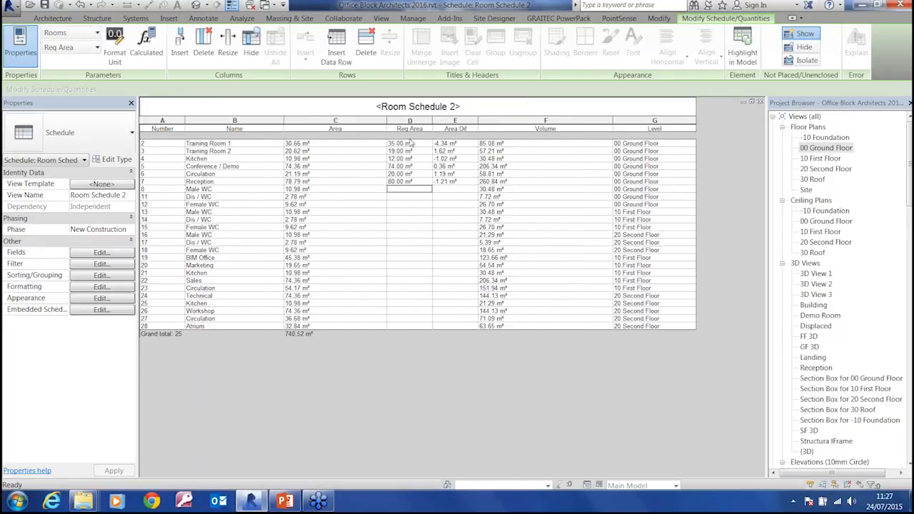
{"action": "key", "text": "ctrl"}
{"action": "key", "text": "ctrl"}
Give the schedule's Area Dif field a conditional format that tests for values less than 0.00 m²
{"action": "left_click", "coordinate": [103, 298]}
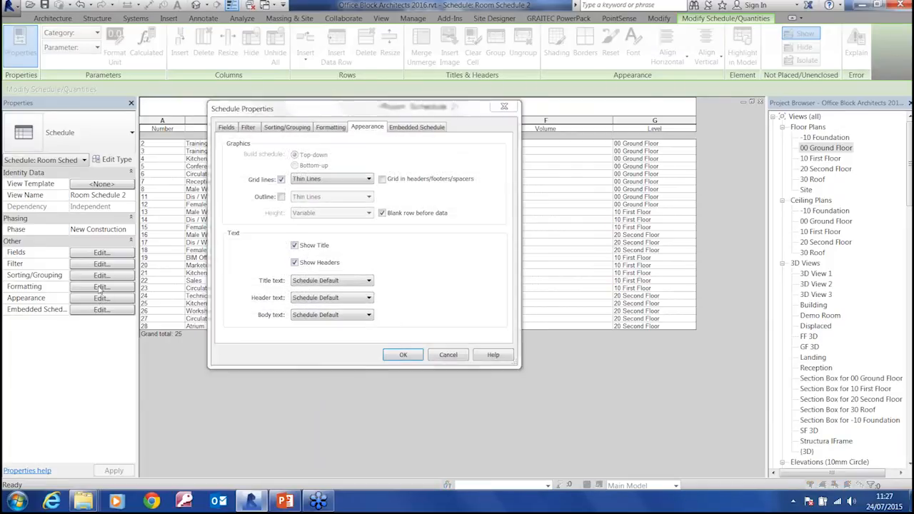
{"action": "left_click", "coordinate": [334, 129]}
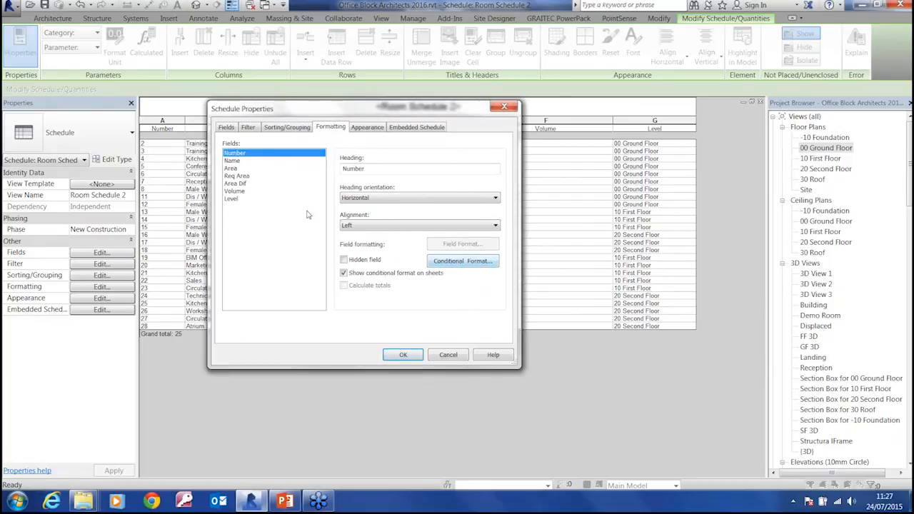
{"action": "left_click", "coordinate": [240, 176]}
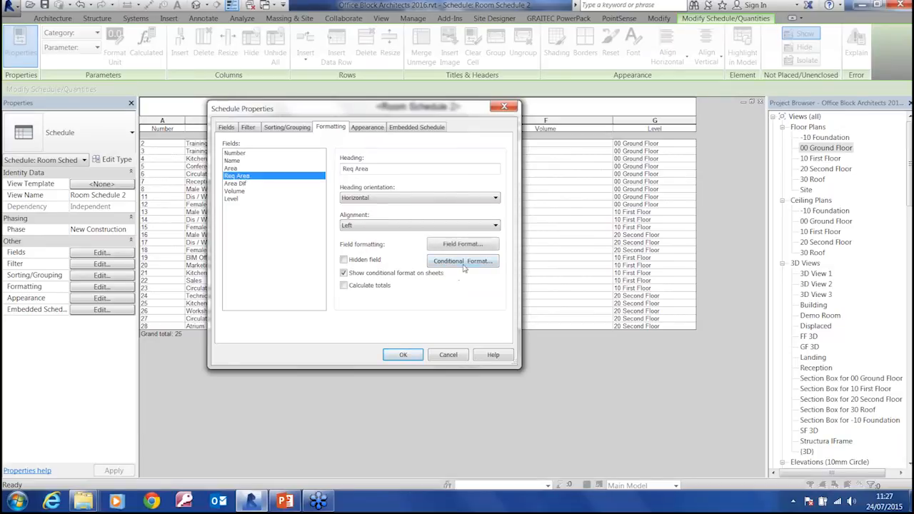
{"action": "left_click", "coordinate": [237, 184]}
{"action": "left_click", "coordinate": [447, 262]}
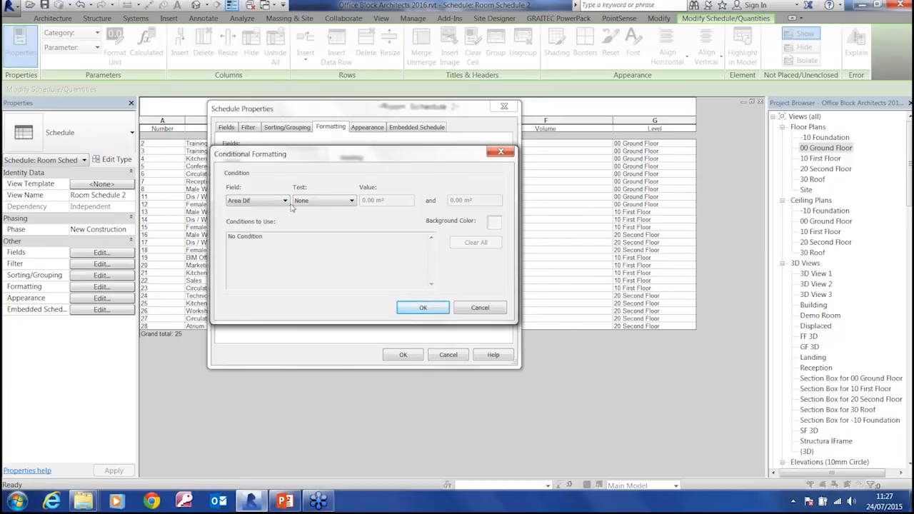
{"action": "left_click", "coordinate": [326, 202]}
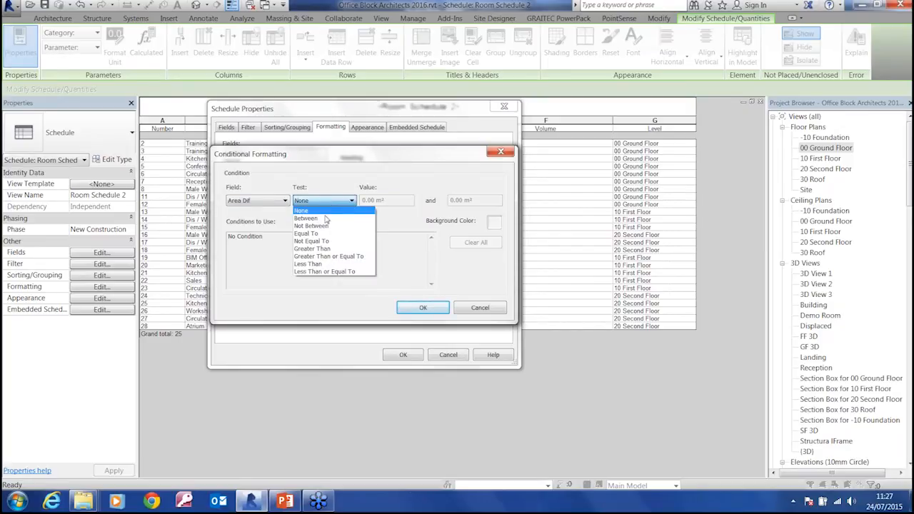
{"action": "left_click", "coordinate": [319, 264]}
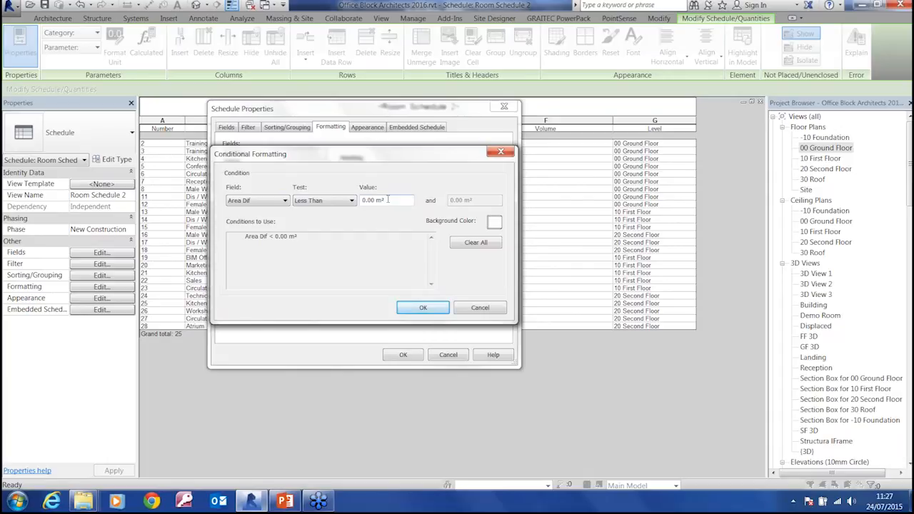
Set the condition's background colour to orange-yellow RGB 255-208-066 and apply the formatting to the schedule
{"action": "left_click", "coordinate": [494, 224]}
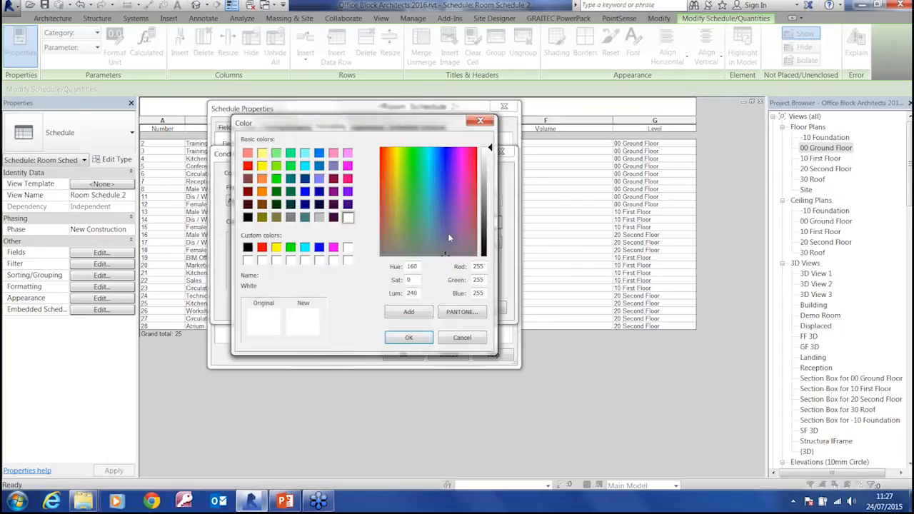
{"action": "left_click", "coordinate": [392, 190]}
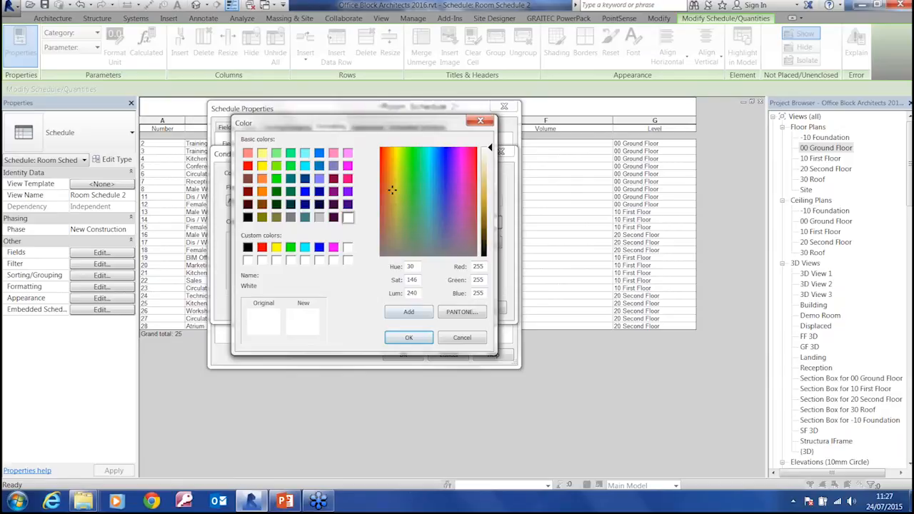
{"action": "left_click_drag", "start_coordinate": [490, 218], "coordinate": [489, 184]}
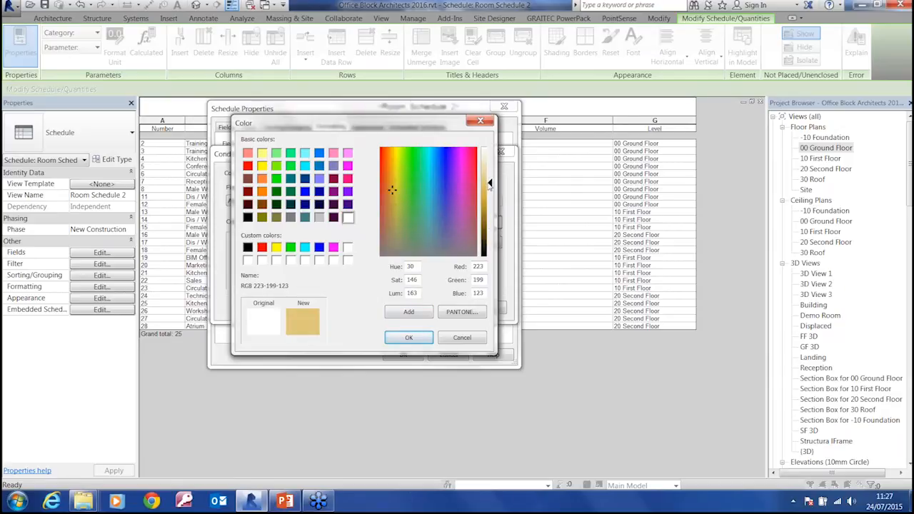
{"action": "left_click_drag", "start_coordinate": [389, 187], "coordinate": [390, 149]}
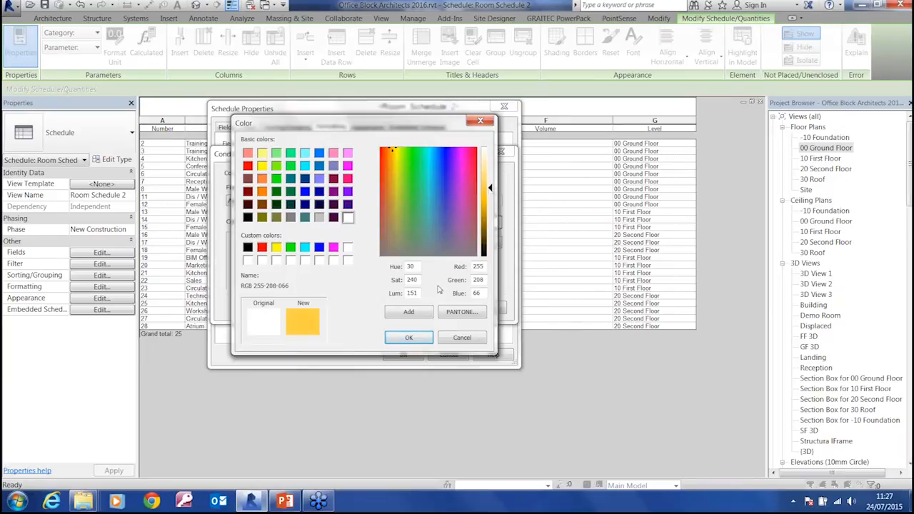
{"action": "left_click", "coordinate": [420, 337]}
{"action": "left_click", "coordinate": [420, 308]}
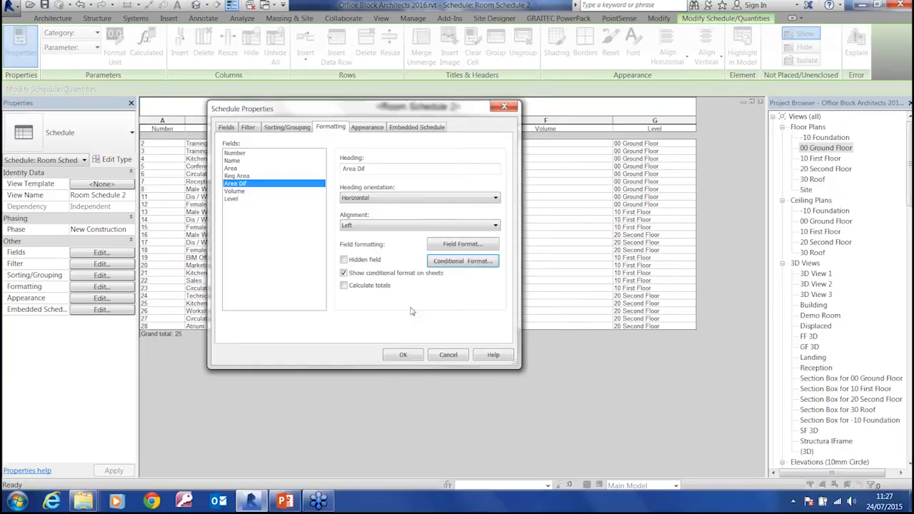
{"action": "left_click", "coordinate": [404, 355]}
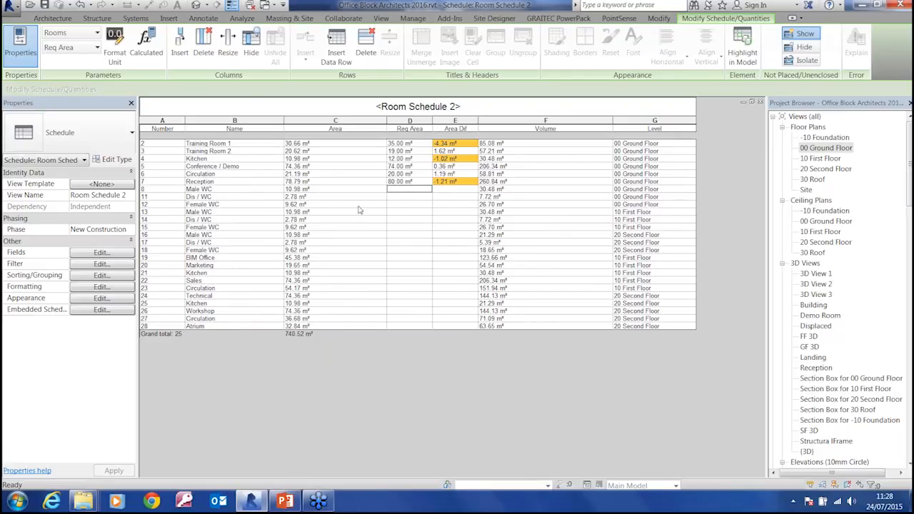
Set the required area to 3 m² for the Dis / WC rooms 11, 14 and 17
{"action": "left_click", "coordinate": [450, 197]}
{"action": "left_click", "coordinate": [409, 198]}
{"action": "type", "text": "3"}
{"action": "key", "text": "Return"}
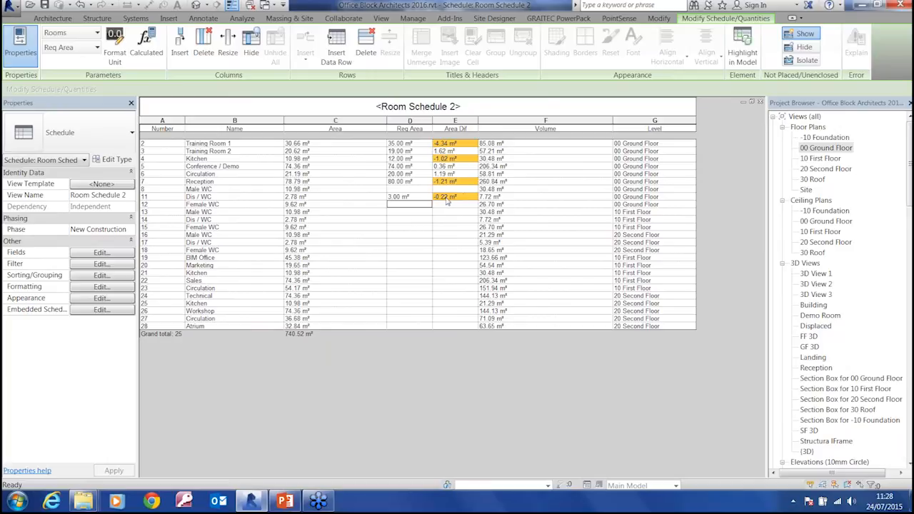
{"action": "left_click", "coordinate": [397, 220]}
{"action": "left_click", "coordinate": [397, 243]}
{"action": "type", "text": "3"}
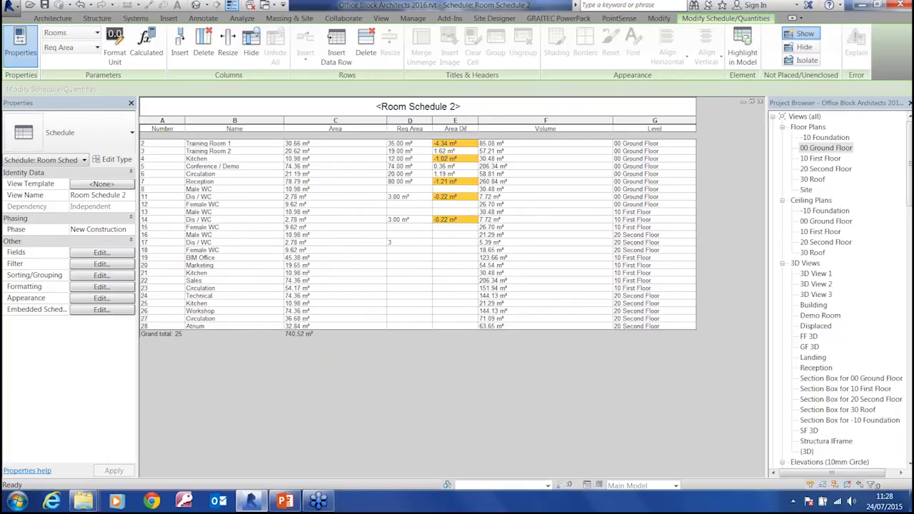
{"action": "key", "text": "Return"}
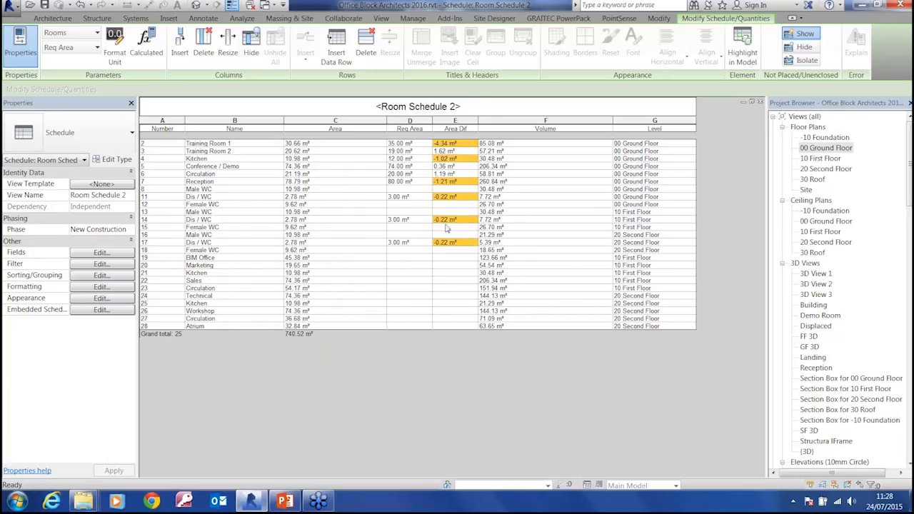
In the 00 Ground Floor plan, move the door wall of Dis / WC room 11 outward, enlarging the room to about 3.07 m²
{"action": "double_click", "coordinate": [819, 148]}
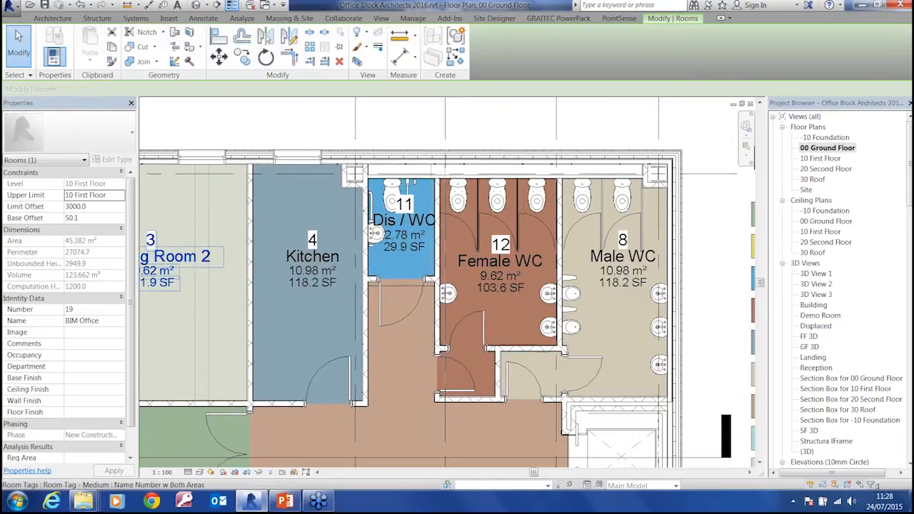
{"action": "left_click", "coordinate": [428, 278]}
{"action": "left_click_drag", "start_coordinate": [428, 278], "coordinate": [429, 289]}
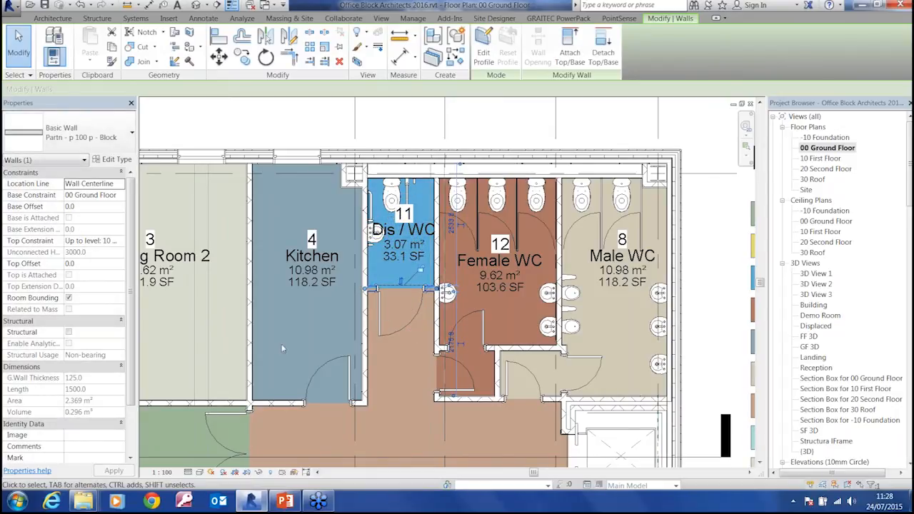
In the 10 First Floor plan, move the Dis / WC door wall outward to line up with the ground-floor wall below
{"action": "double_click", "coordinate": [830, 159]}
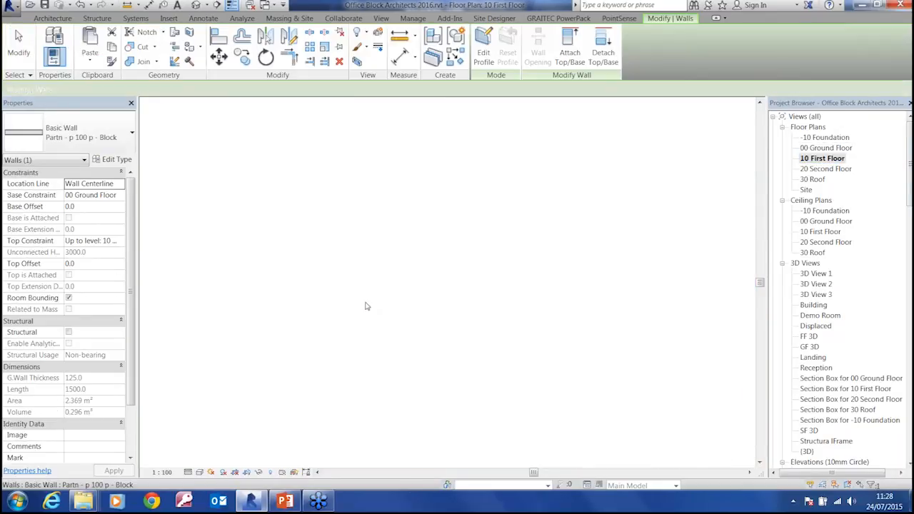
{"action": "scroll", "coordinate": [405, 281], "scroll_direction": "up", "scroll_amount": 5}
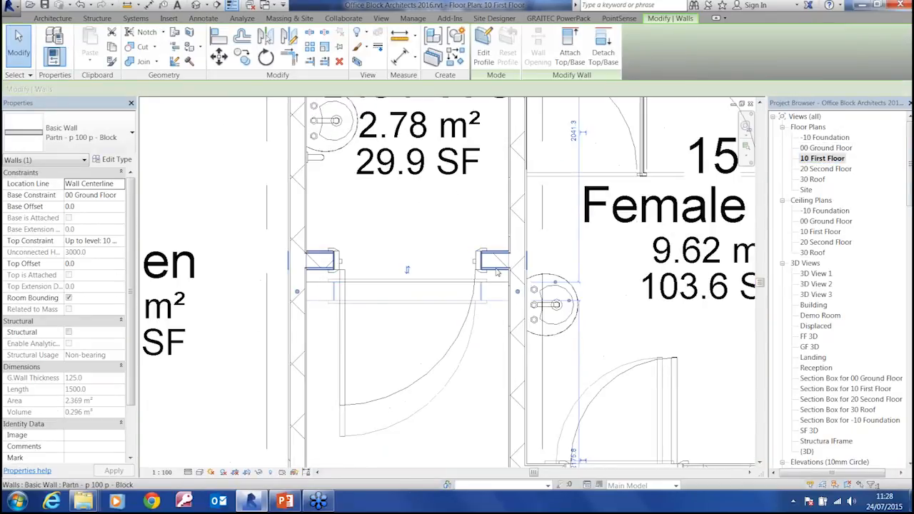
{"action": "left_click", "coordinate": [407, 246]}
{"action": "left_click_drag", "start_coordinate": [407, 246], "coordinate": [390, 308]}
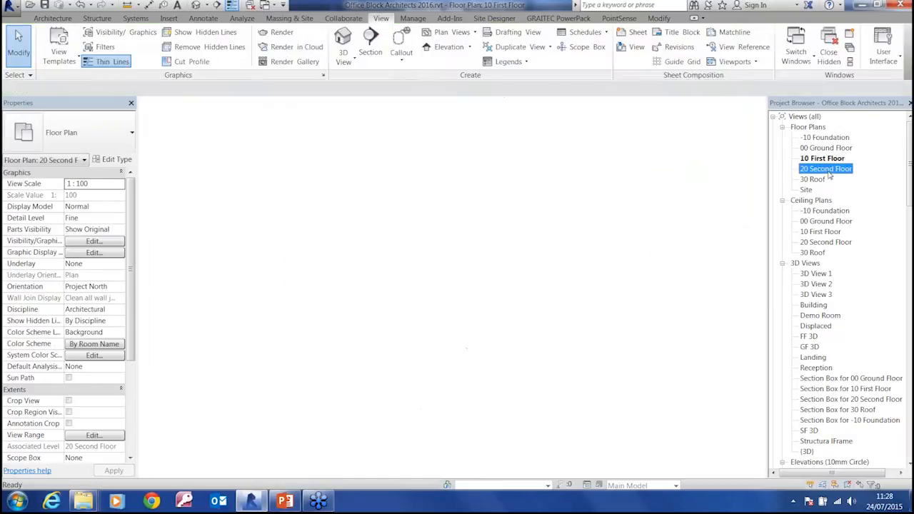
Set the underlay of the 20 Second Floor plan to 10 First Floor
{"action": "scroll", "coordinate": [427, 271], "scroll_direction": "up", "scroll_amount": 6}
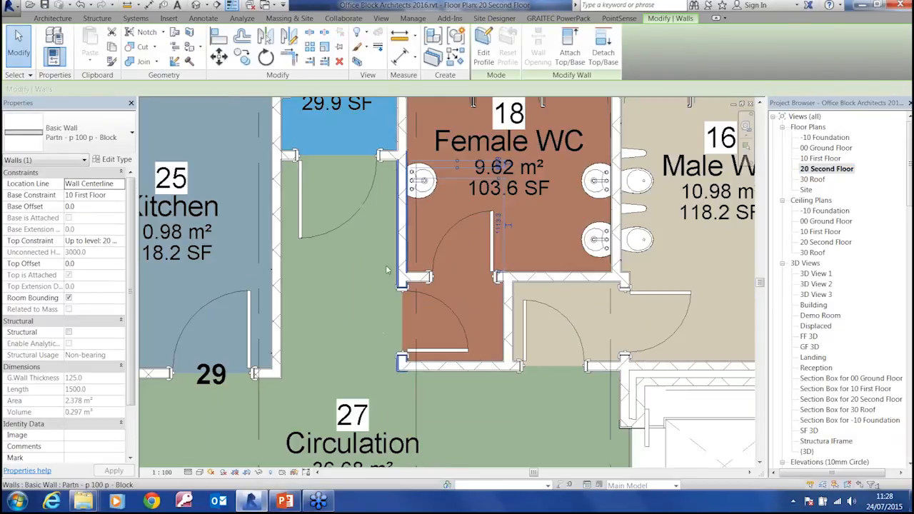
{"action": "middle_click_drag", "start_coordinate": [329, 228], "coordinate": [388, 351]}
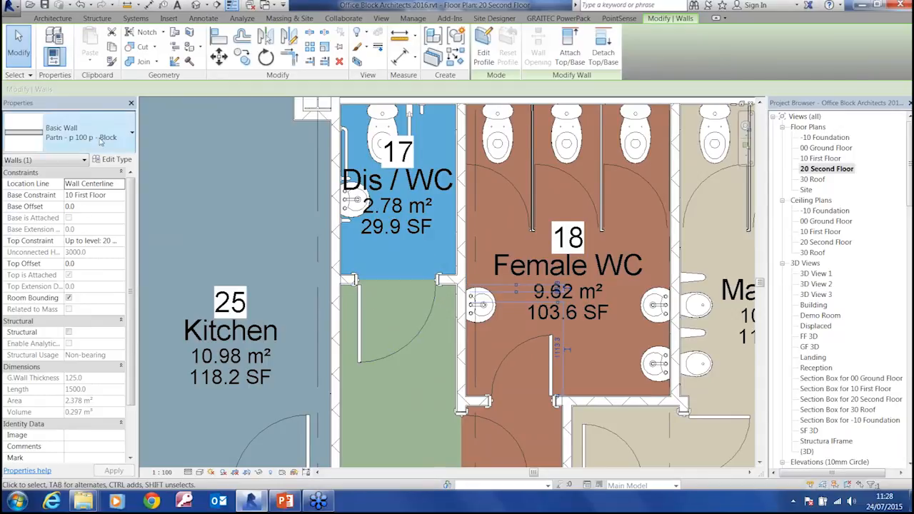
{"action": "left_click", "coordinate": [194, 206]}
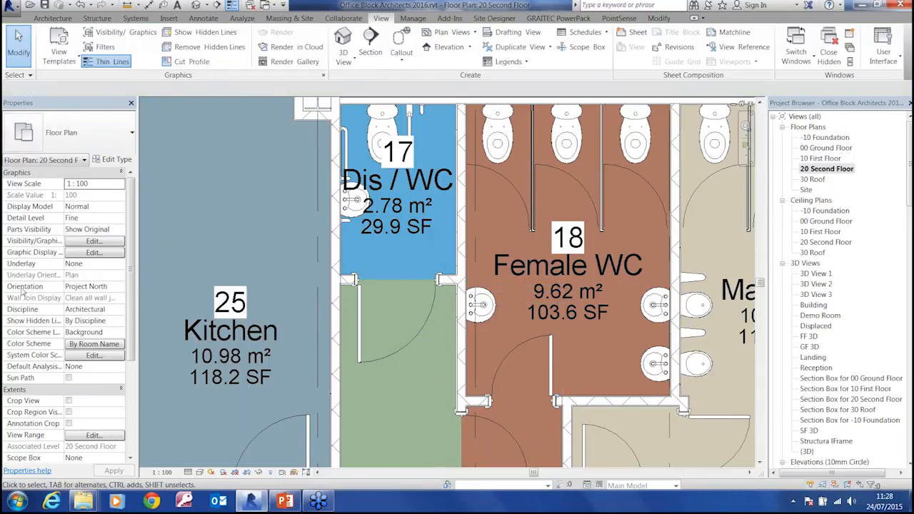
{"action": "left_click", "coordinate": [88, 265]}
{"action": "left_click", "coordinate": [121, 263]}
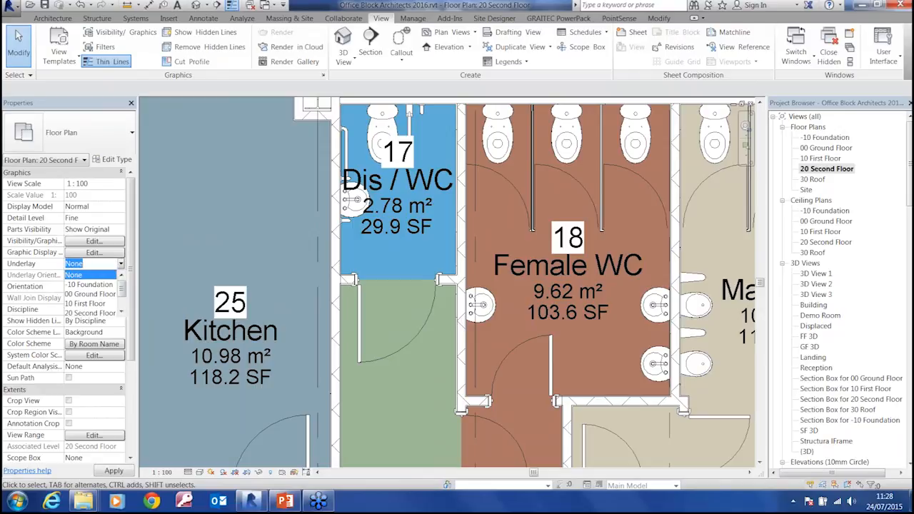
{"action": "left_click", "coordinate": [84, 306]}
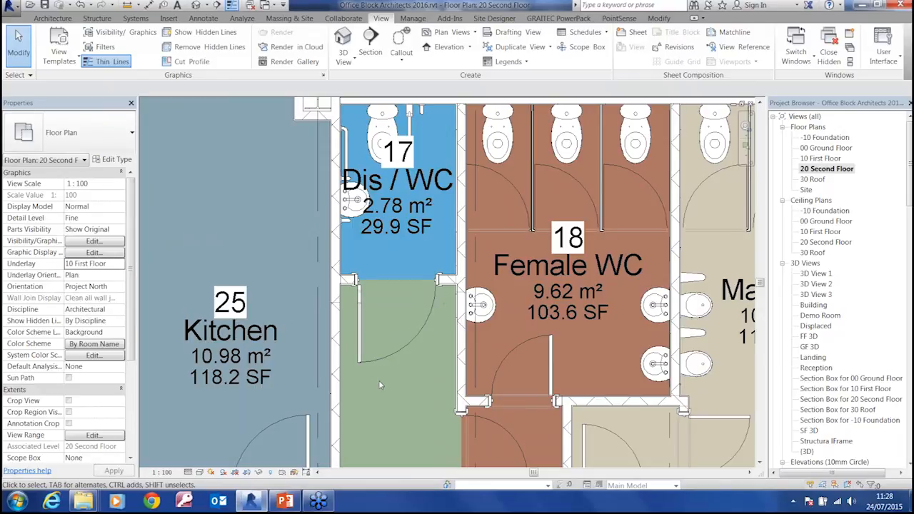
Move the door wall of Dis / WC room 17 onto the underlaid first-floor wall, enlarging the room to about 3.07 m²
{"action": "scroll", "coordinate": [405, 310], "scroll_direction": "up", "scroll_amount": 3}
{"action": "scroll", "coordinate": [407, 312], "scroll_direction": "up", "scroll_amount": 2}
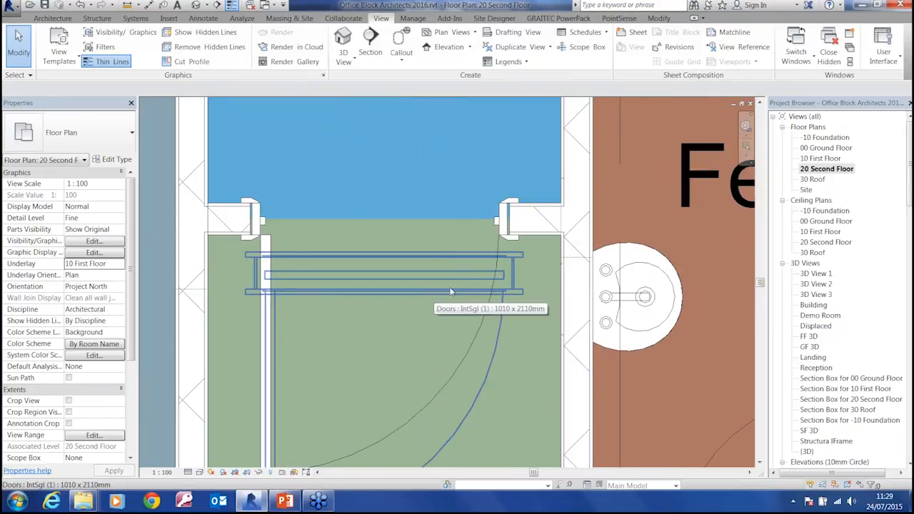
{"action": "left_click", "coordinate": [537, 233]}
{"action": "left_click_drag", "start_coordinate": [535, 245], "coordinate": [534, 286]}
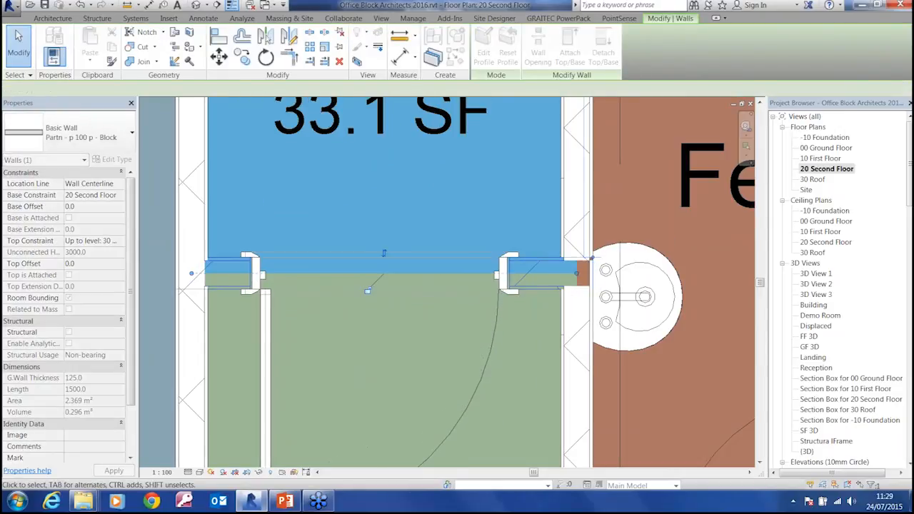
{"action": "scroll", "coordinate": [472, 223], "scroll_direction": "down", "scroll_amount": 2}
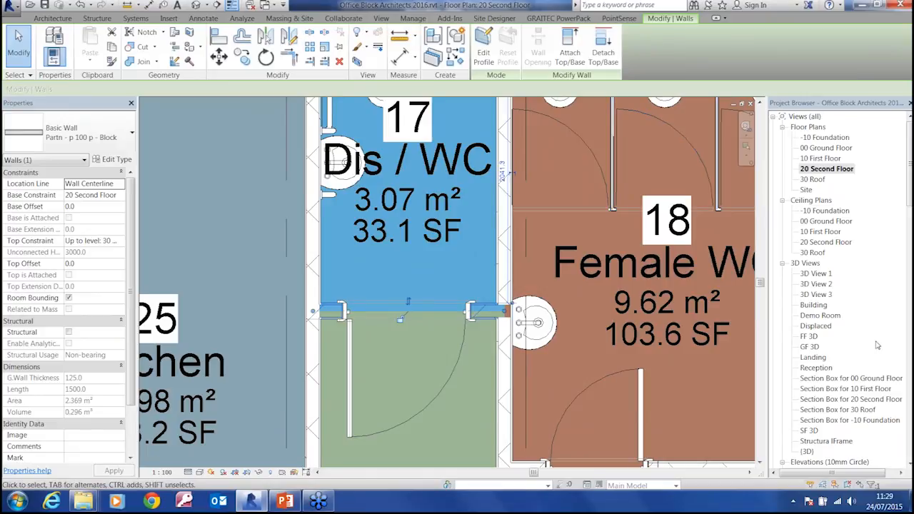
Reopen Room Schedule 2 and check the area differences of the three Dis / WC rooms
{"action": "left_click_drag", "start_coordinate": [910, 201], "coordinate": [906, 303]}
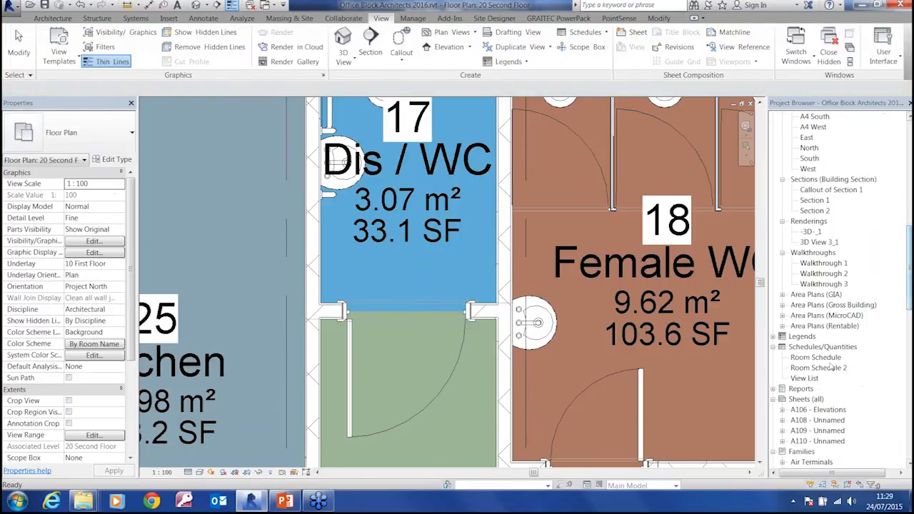
{"action": "double_click", "coordinate": [819, 368]}
{"action": "left_click", "coordinate": [452, 198]}
{"action": "left_click", "coordinate": [450, 256]}
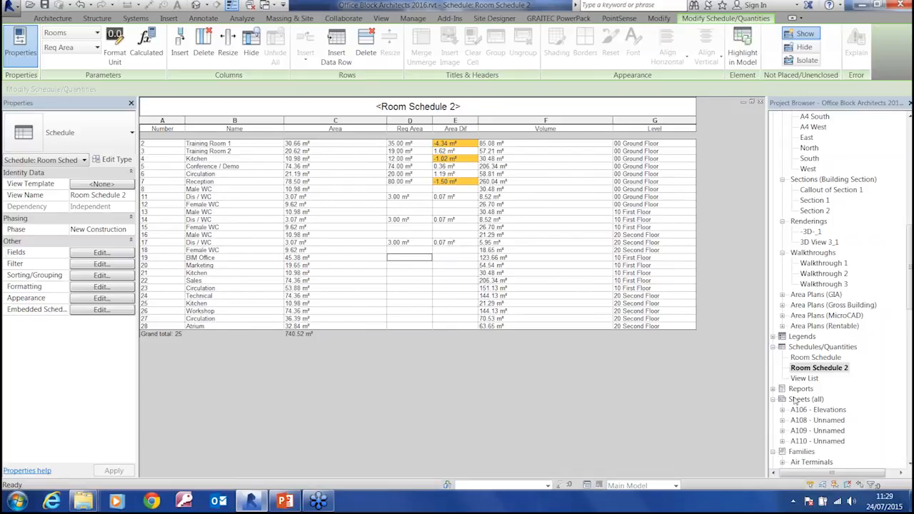
Create a new sheet using the A1 metric MicroCAD titleblock
{"action": "right_click", "coordinate": [796, 400]}
{"action": "left_click", "coordinate": [833, 409]}
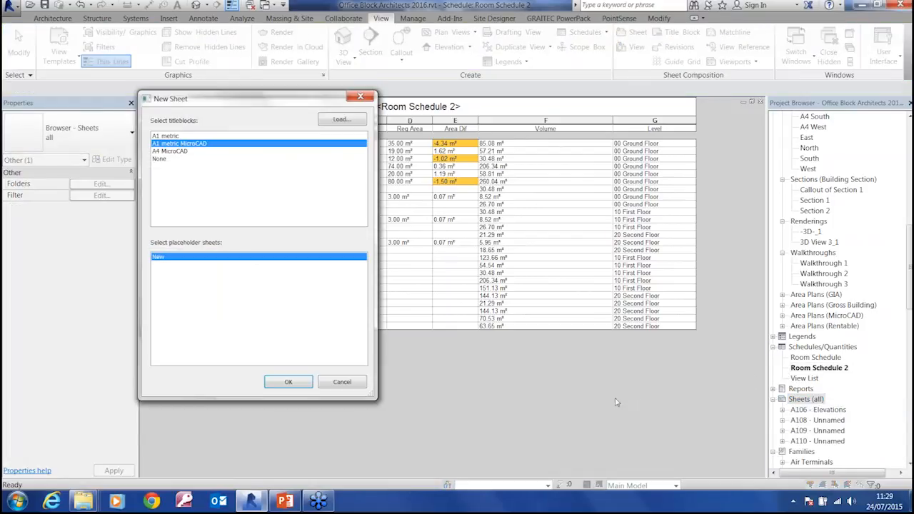
{"action": "left_click_drag", "start_coordinate": [213, 104], "coordinate": [444, 85]}
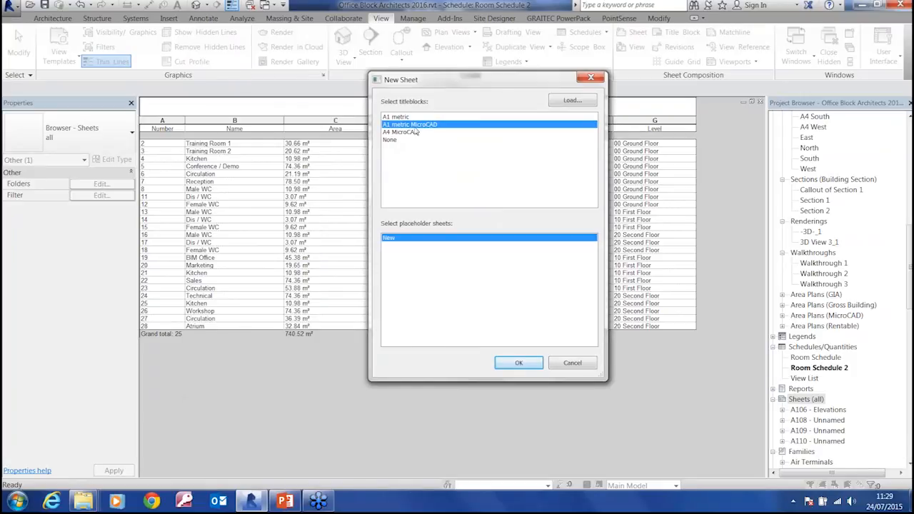
{"action": "left_click", "coordinate": [572, 101]}
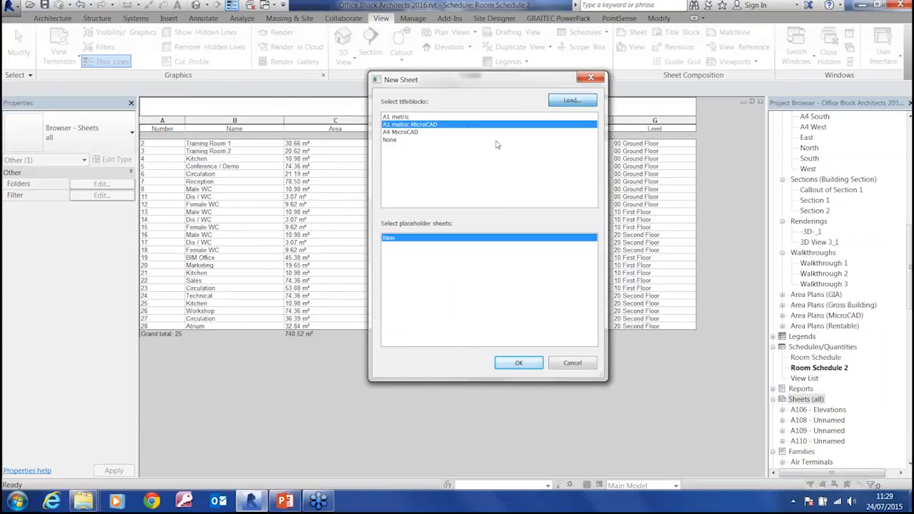
{"action": "left_click", "coordinate": [533, 287]}
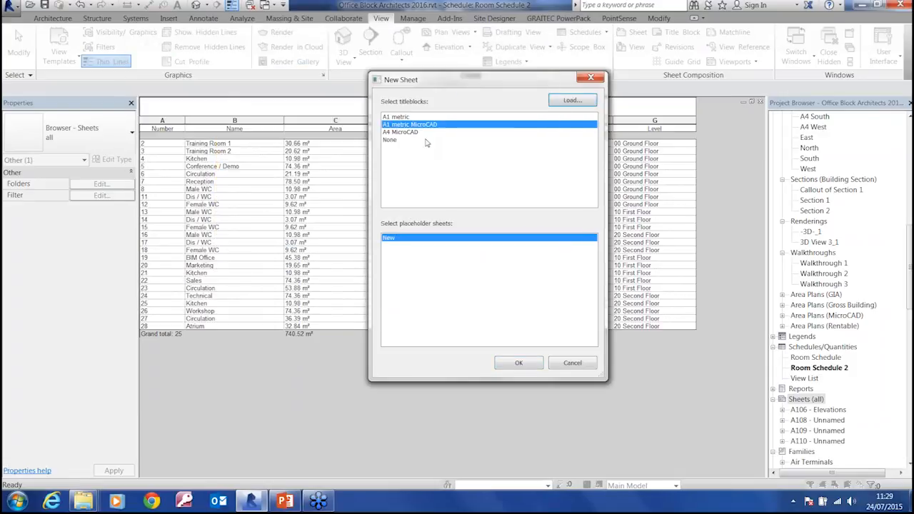
{"action": "left_click", "coordinate": [519, 363]}
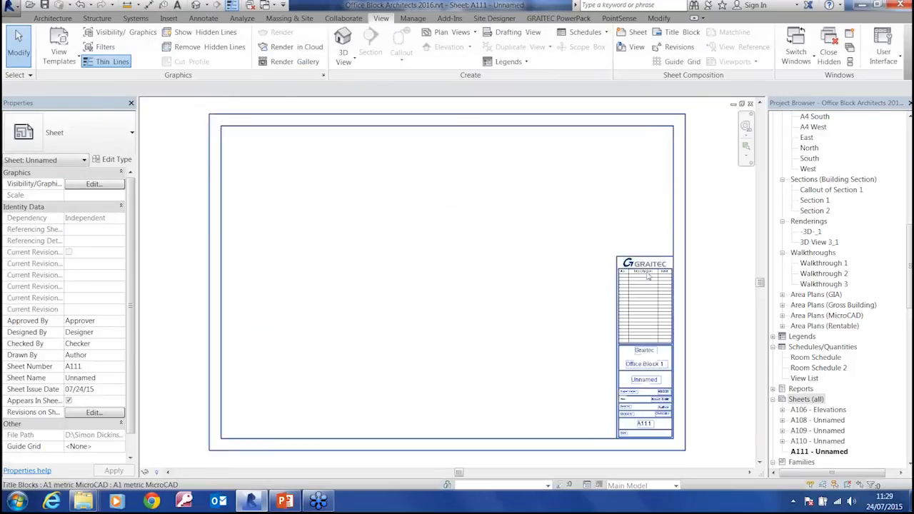
Place the TR1 East and TR1 North elevations side by side along the upper edge of sheet A111
{"action": "middle_click_drag", "start_coordinate": [547, 335], "coordinate": [561, 350]}
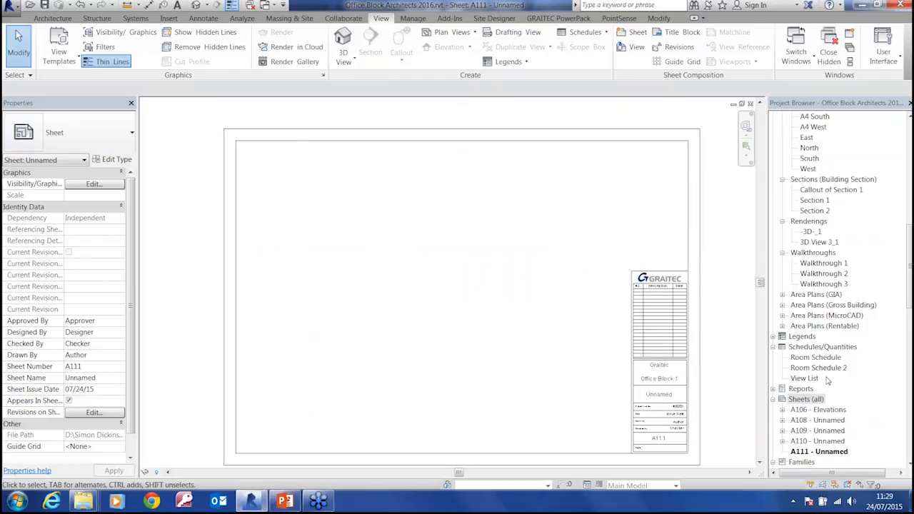
{"action": "left_click_drag", "start_coordinate": [911, 288], "coordinate": [911, 251]}
{"action": "left_click_drag", "start_coordinate": [815, 201], "coordinate": [311, 195]}
{"action": "left_click", "coordinate": [274, 174]}
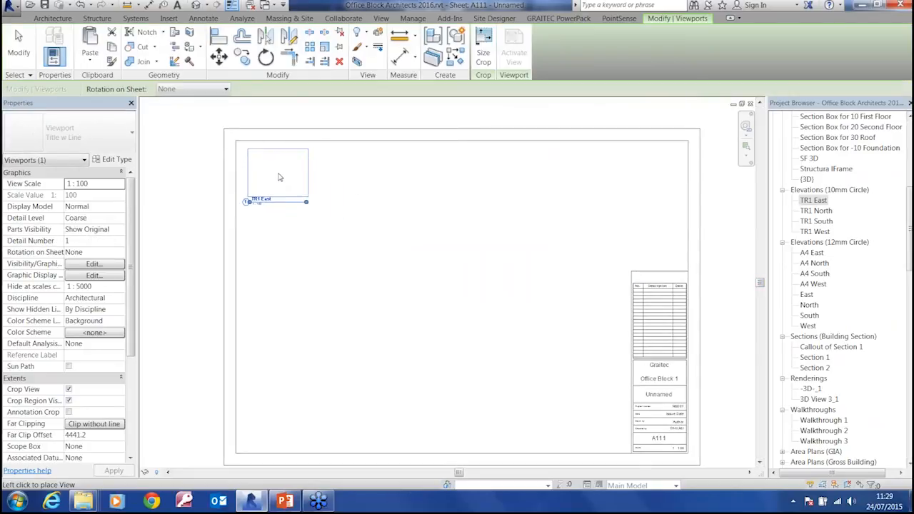
{"action": "left_click_drag", "start_coordinate": [815, 212], "coordinate": [357, 174]}
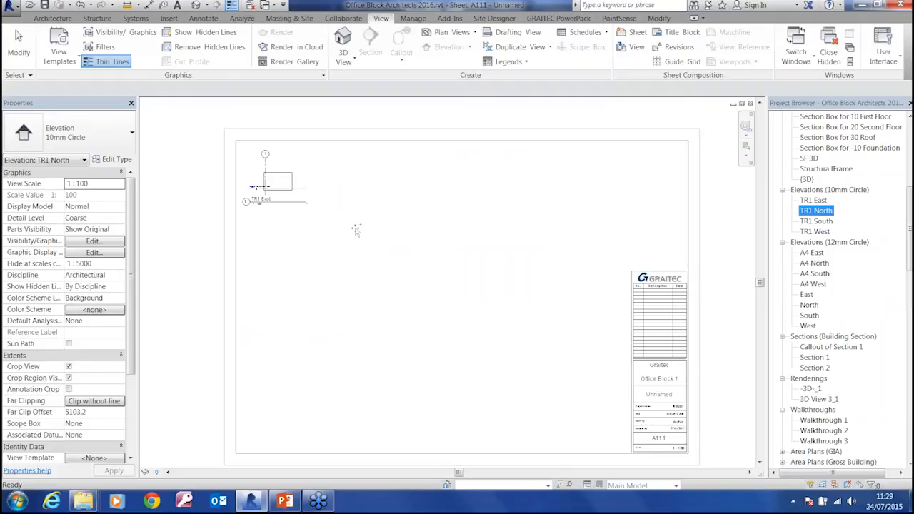
{"action": "left_click", "coordinate": [351, 183]}
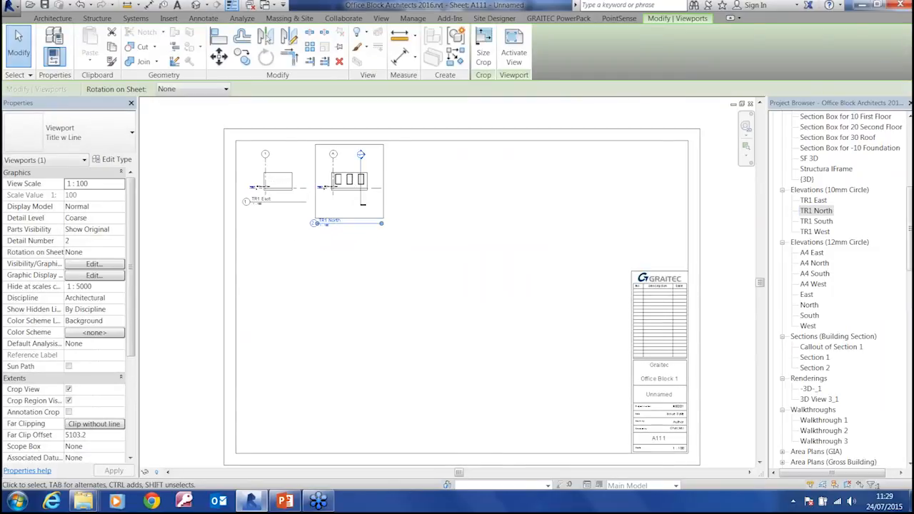
Place the TR1 South and TR1 West elevations on sheet A111, continuing the row beside TR1 North
{"action": "left_click", "coordinate": [816, 222]}
{"action": "left_click_drag", "start_coordinate": [384, 300], "coordinate": [377, 291]}
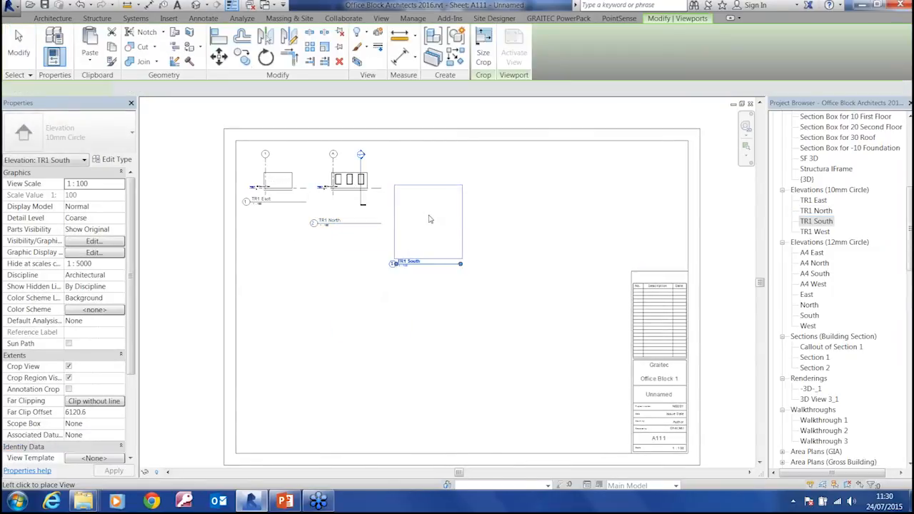
{"action": "left_click", "coordinate": [437, 188]}
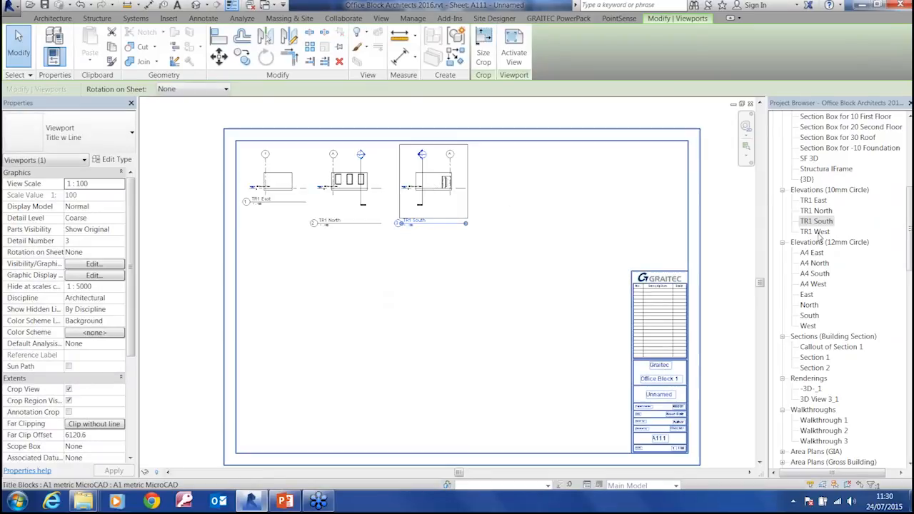
{"action": "left_click", "coordinate": [815, 232]}
{"action": "left_click_drag", "start_coordinate": [815, 231], "coordinate": [546, 204]}
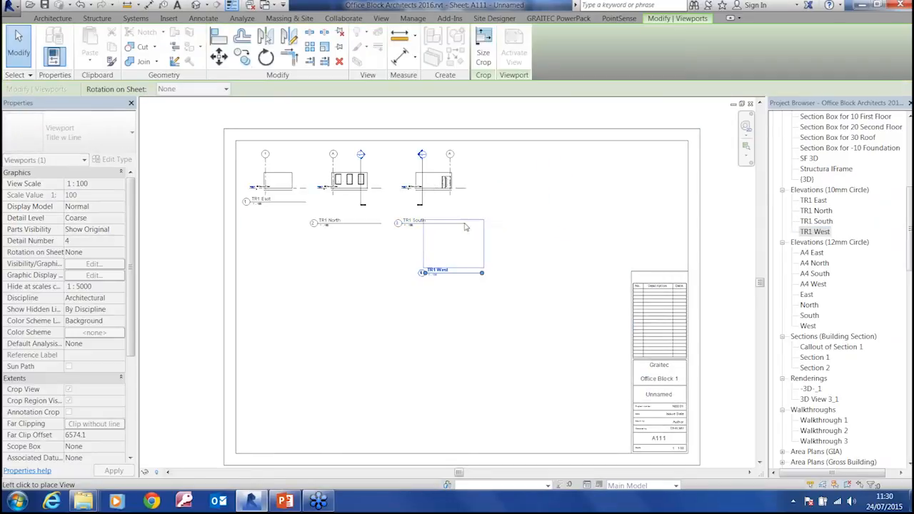
{"action": "left_click", "coordinate": [519, 179]}
Activate the TR1 North viewport and hide its section marker element in that view
{"action": "scroll", "coordinate": [477, 209], "scroll_direction": "up", "scroll_amount": 4}
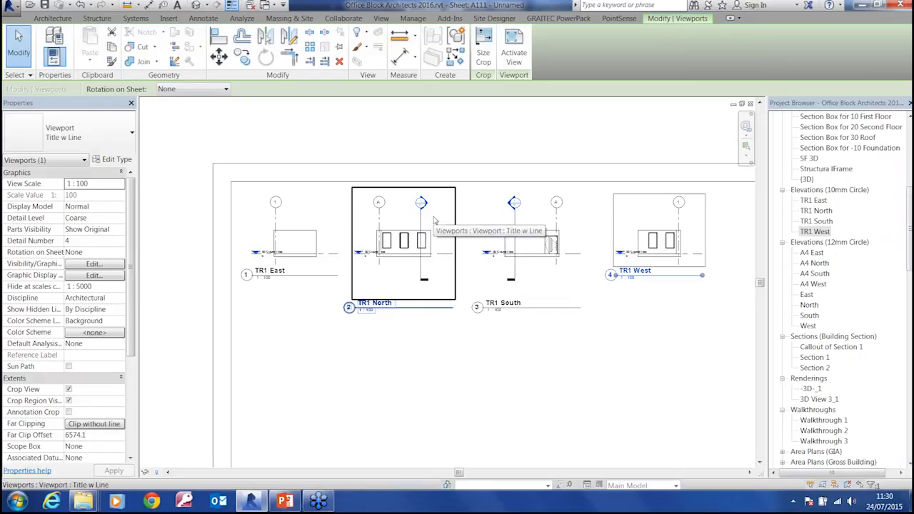
{"action": "double_click", "coordinate": [433, 221]}
{"action": "left_click", "coordinate": [422, 223]}
{"action": "right_click", "coordinate": [422, 223]}
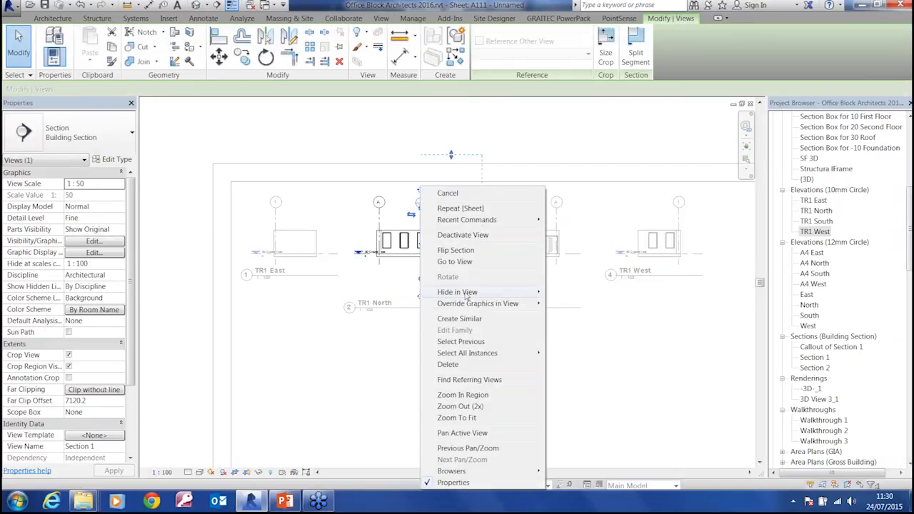
{"action": "mouse_move", "coordinate": [456, 292]}
{"action": "left_click", "coordinate": [576, 292]}
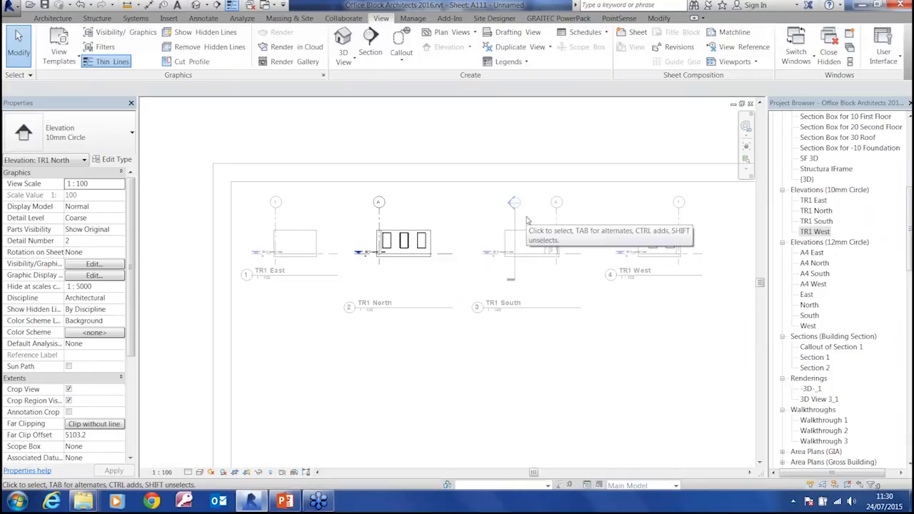
Activate the TR1 South viewport, hide its section marker element in that view, and deactivate the view
{"action": "double_click", "coordinate": [521, 260]}
{"action": "left_click", "coordinate": [543, 241]}
{"action": "double_click", "coordinate": [541, 241]}
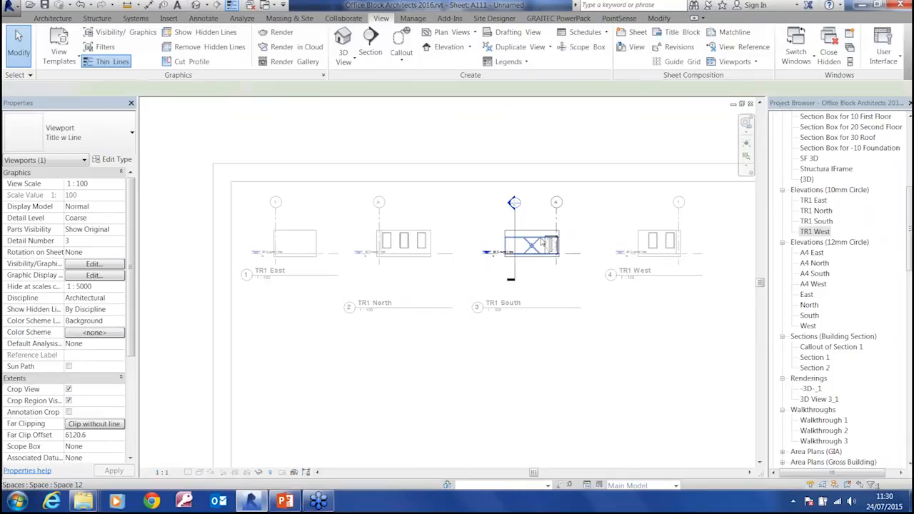
{"action": "left_click", "coordinate": [514, 223]}
{"action": "right_click", "coordinate": [514, 223]}
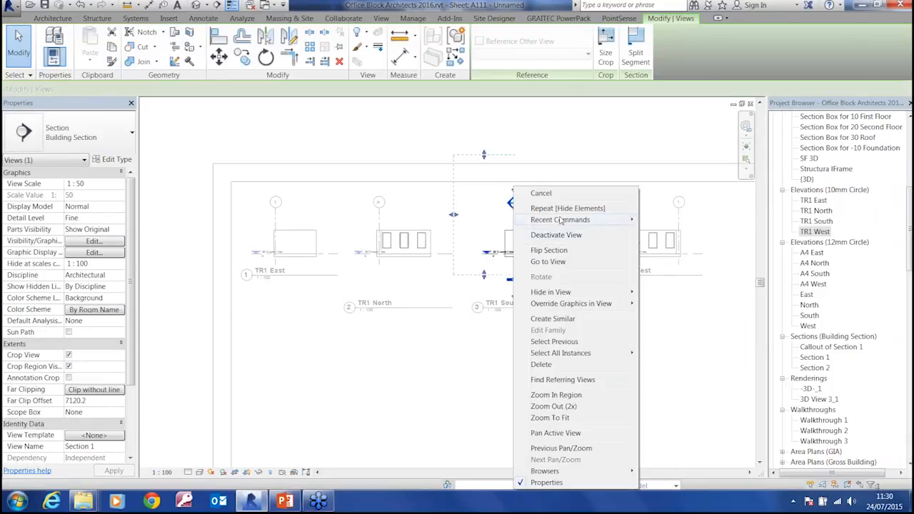
{"action": "mouse_move", "coordinate": [561, 293]}
{"action": "left_click", "coordinate": [664, 293]}
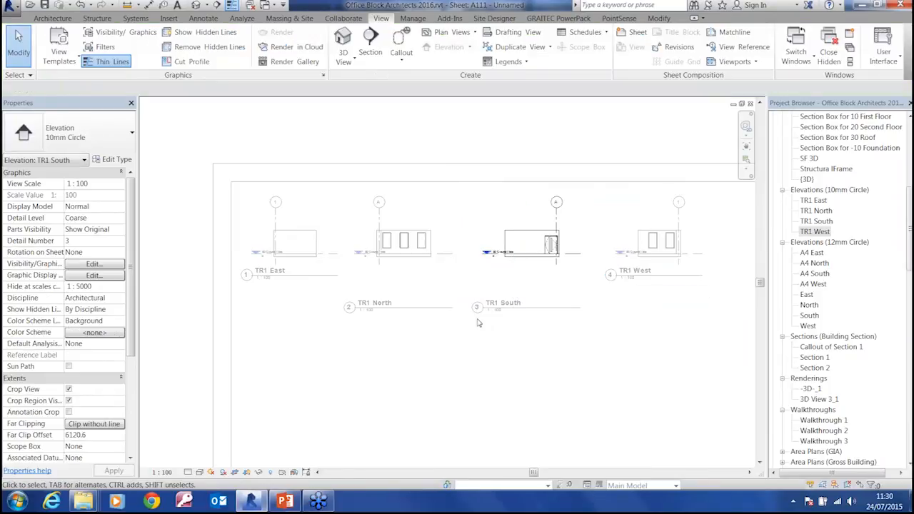
{"action": "double_click", "coordinate": [471, 355]}
Move the TR1 South and TR1 North view titles up into line with the TR1 East and TR1 West titles
{"action": "left_click", "coordinate": [551, 318]}
{"action": "left_click_drag", "start_coordinate": [551, 312], "coordinate": [553, 278]}
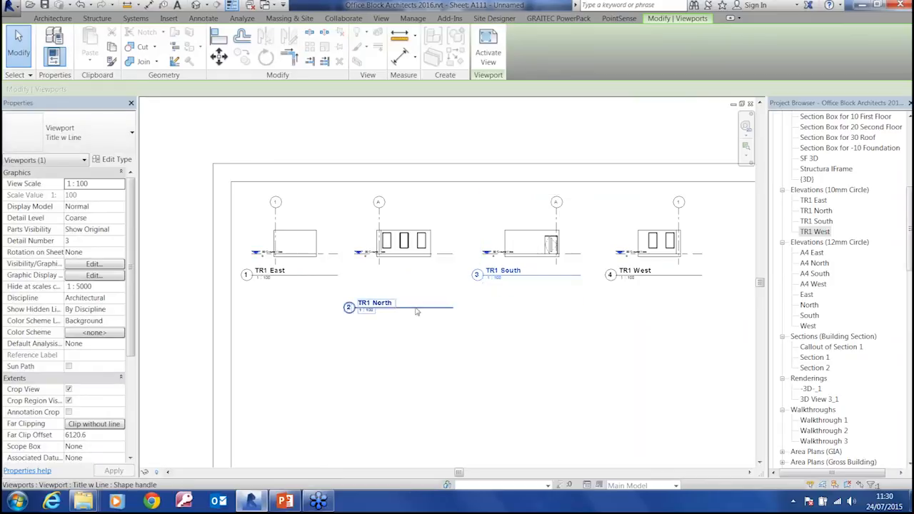
{"action": "mouse_move", "coordinate": [421, 308]}
{"action": "left_mouse_down"}
{"action": "mouse_move", "coordinate": [426, 277]}
{"action": "mouse_move", "coordinate": [424, 293]}
{"action": "left_mouse_up"}
{"action": "left_click", "coordinate": [424, 298]}
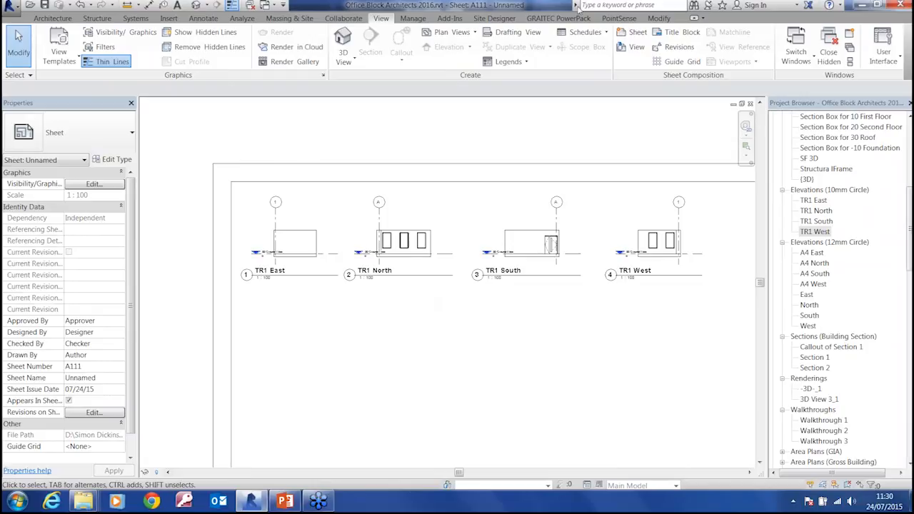
Move the TR1 South viewport down out of line with the other three elevations
{"action": "left_click", "coordinate": [557, 18]}
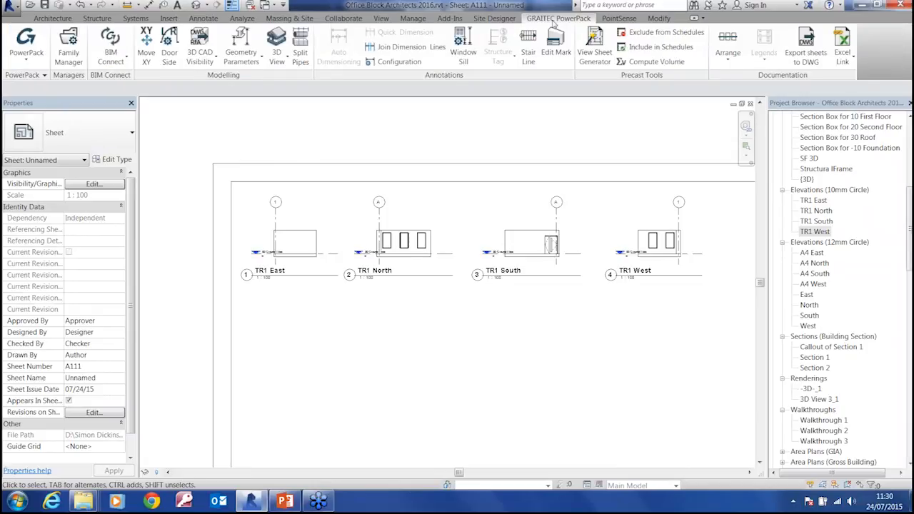
{"action": "left_click", "coordinate": [526, 230]}
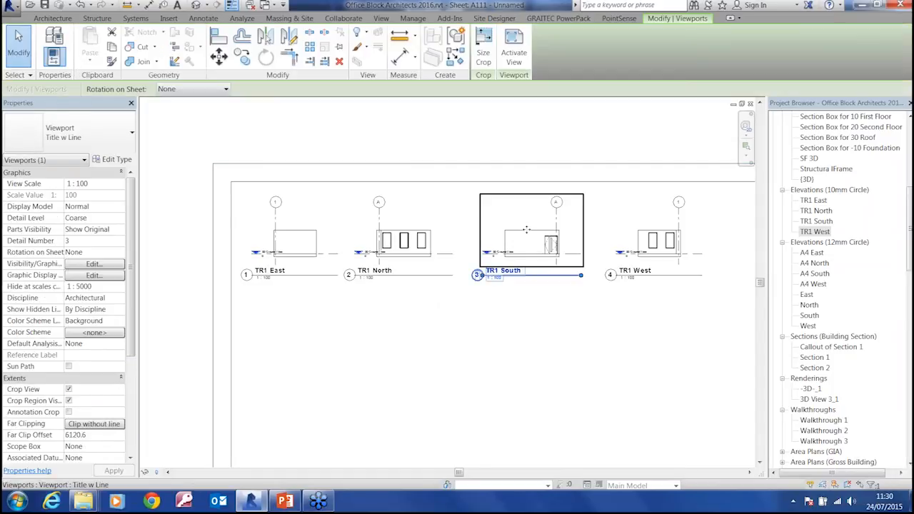
{"action": "left_click_drag", "start_coordinate": [527, 259], "coordinate": [528, 259]}
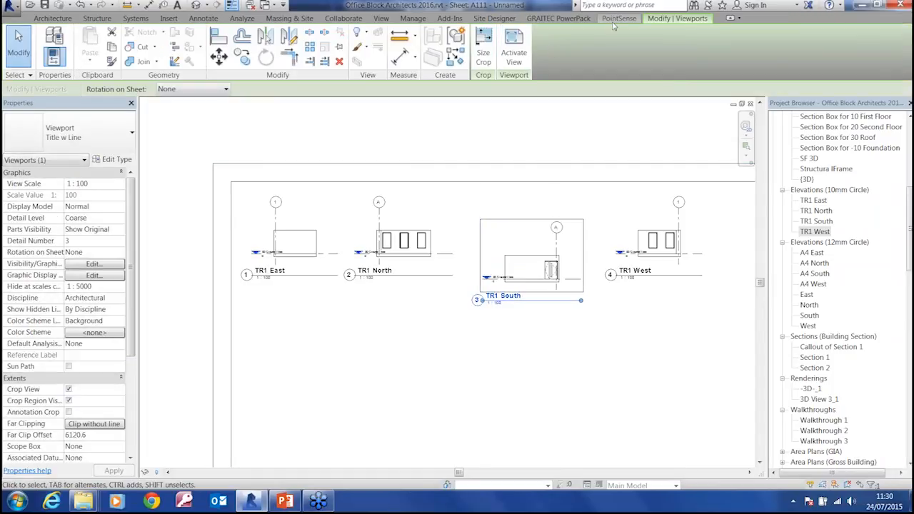
Align all four elevation viewports horizontally by central line with the PowerPack Arrange tool, using TR1 West as the reference
{"action": "left_click", "coordinate": [560, 18]}
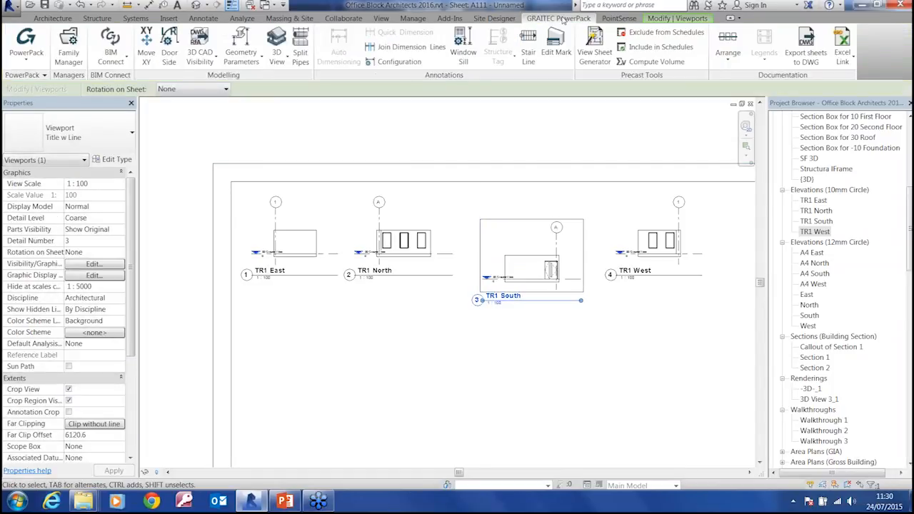
{"action": "left_click", "coordinate": [327, 257], "text": "ctrl"}
{"action": "left_click", "coordinate": [372, 256], "text": "ctrl"}
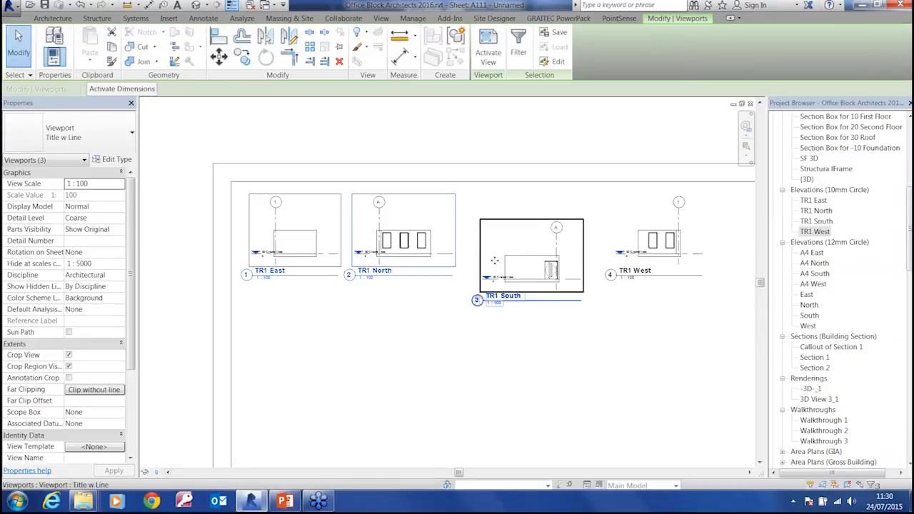
{"action": "left_click", "coordinate": [641, 261], "text": "ctrl"}
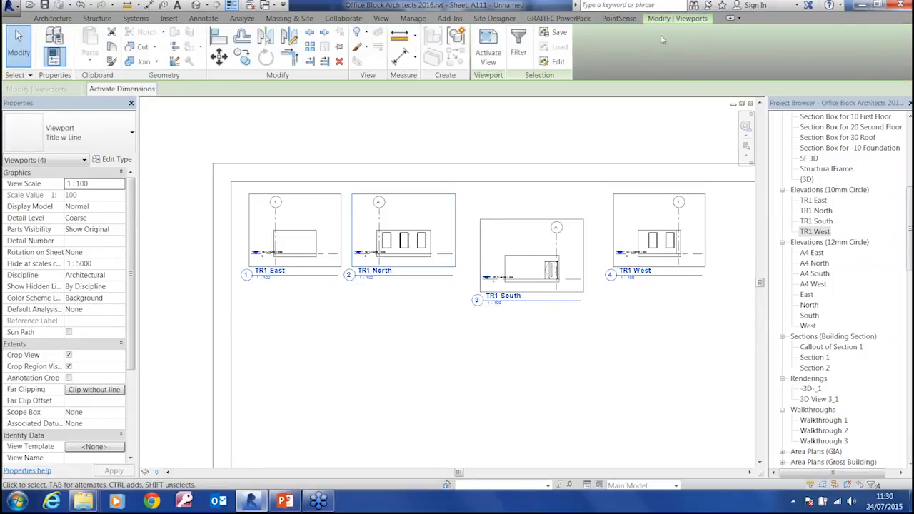
{"action": "left_click", "coordinate": [570, 19]}
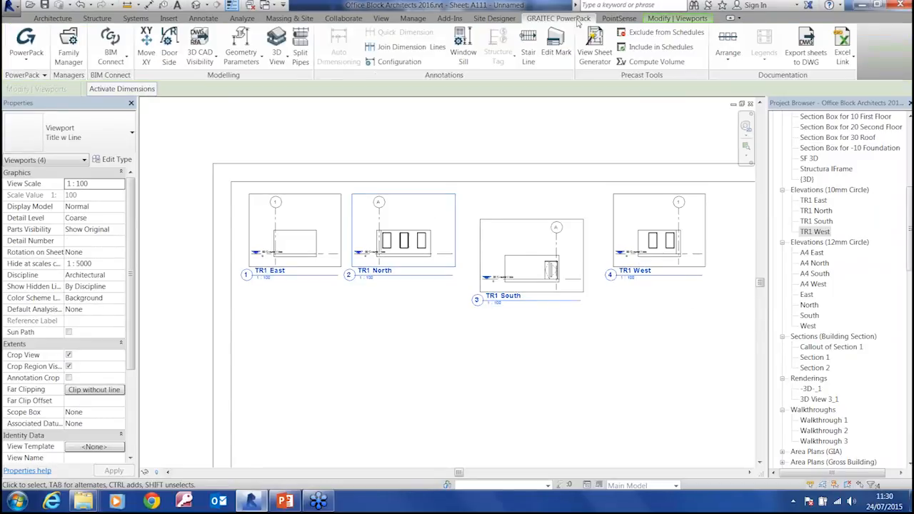
{"action": "left_click", "coordinate": [717, 63]}
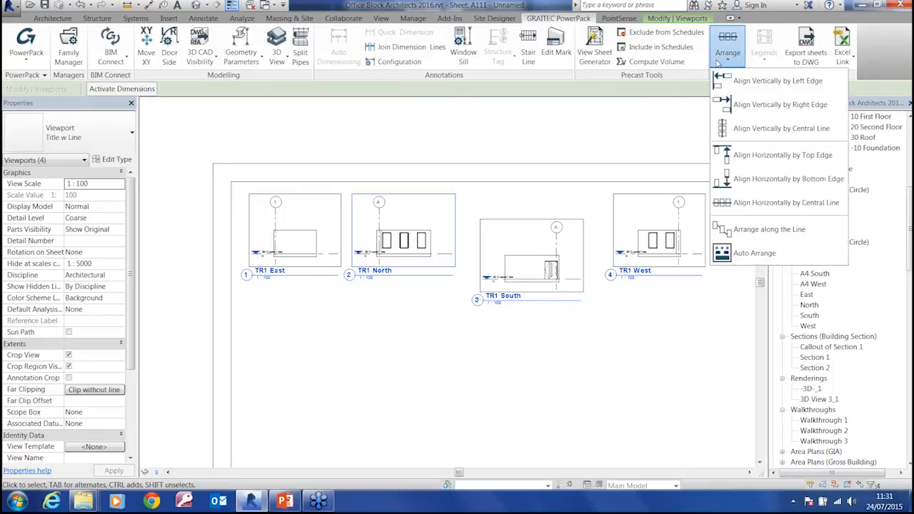
{"action": "left_click", "coordinate": [777, 203]}
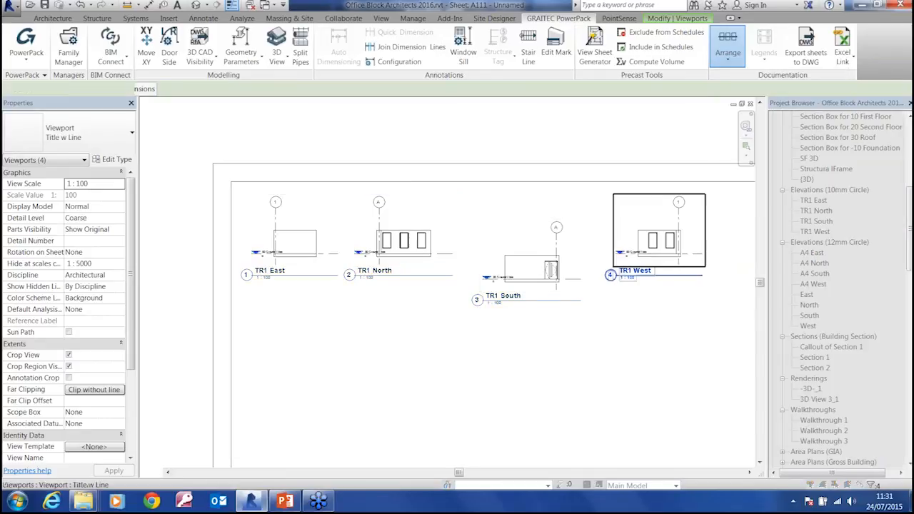
{"action": "left_click", "coordinate": [639, 271]}
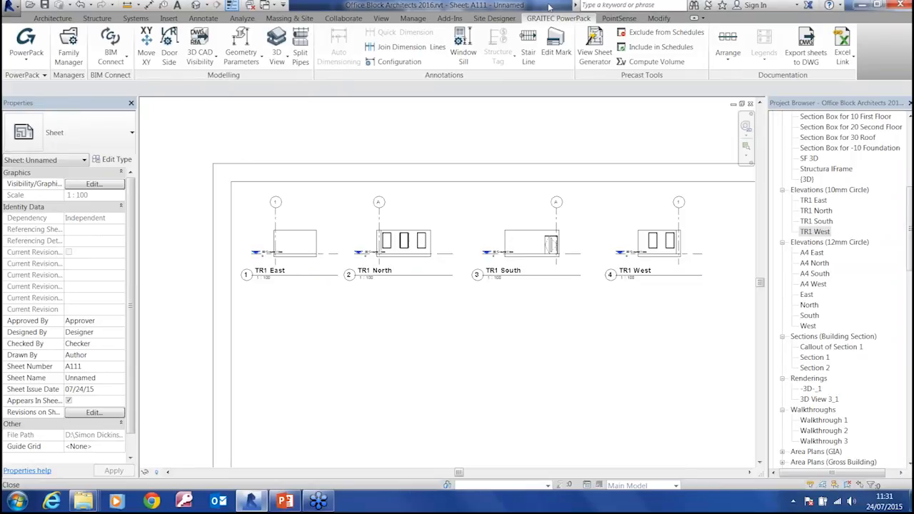
Open Room Schedule 2 from the project's schedules
{"action": "middle_click_drag", "start_coordinate": [665, 115], "coordinate": [608, 136]}
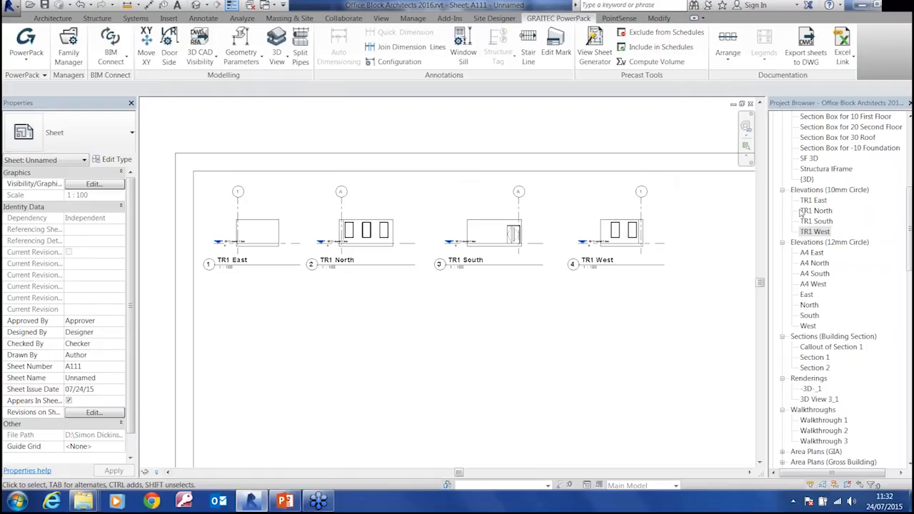
{"action": "key", "text": "ctrl"}
{"action": "scroll", "coordinate": [909, 306], "scroll_direction": "down", "scroll_amount": 5}
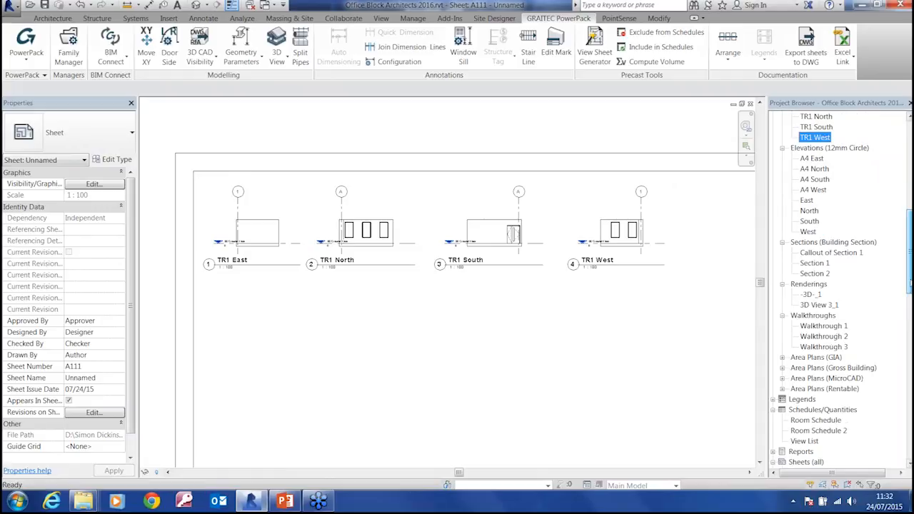
{"action": "left_click_drag", "start_coordinate": [910, 300], "coordinate": [910, 318]}
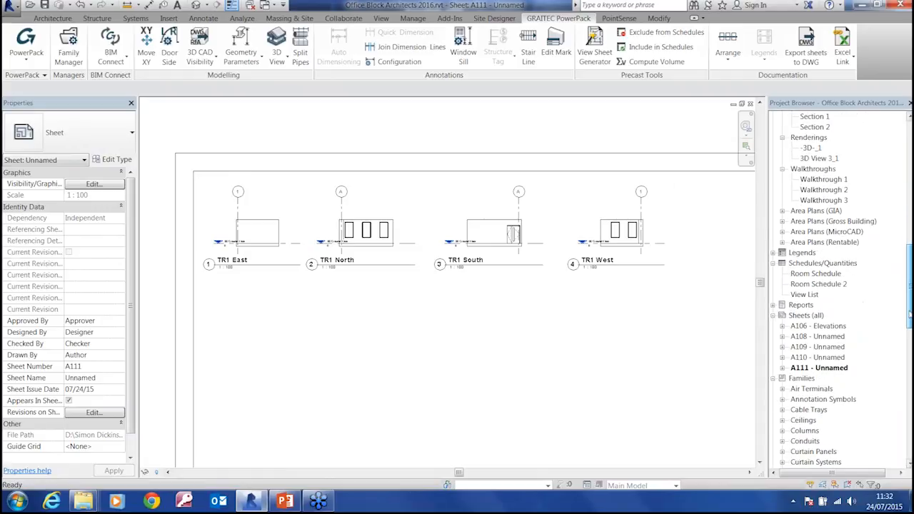
{"action": "double_click", "coordinate": [807, 282]}
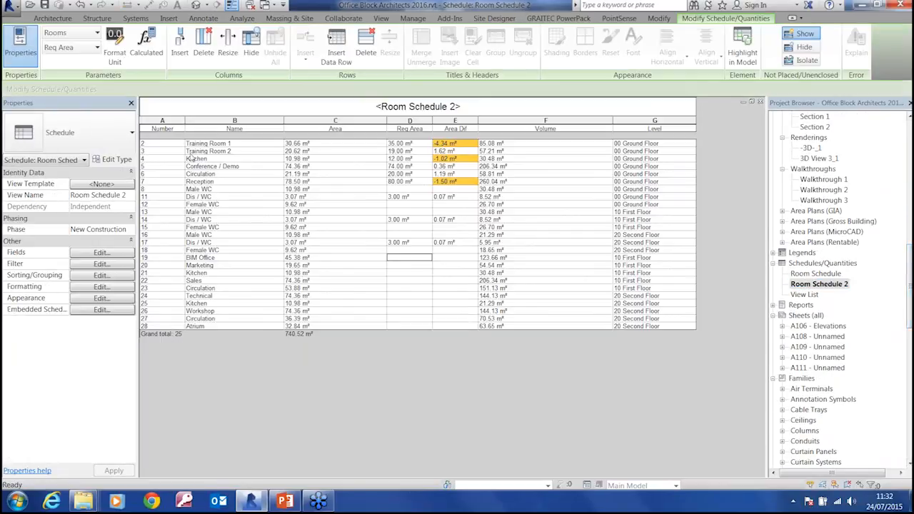
Filter Room Schedule 2 by Name equals Training Room 1
{"action": "left_click", "coordinate": [100, 264]}
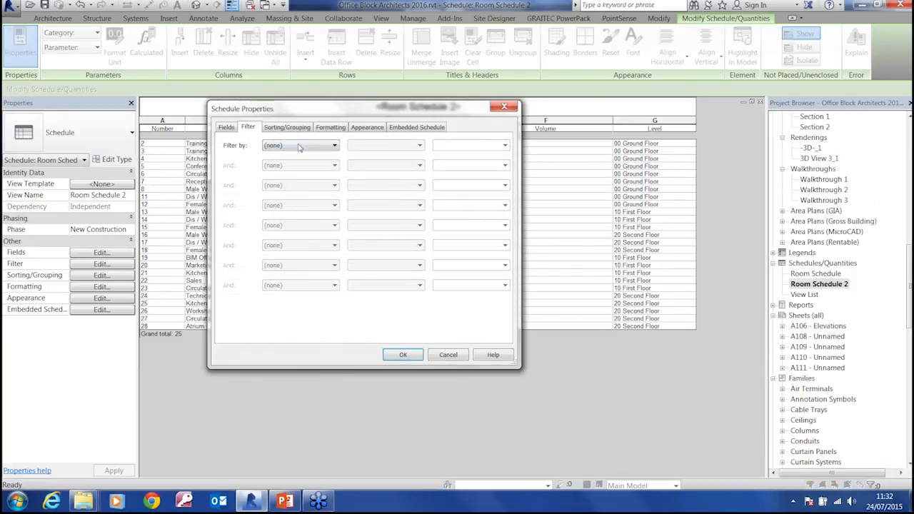
{"action": "left_click", "coordinate": [300, 147]}
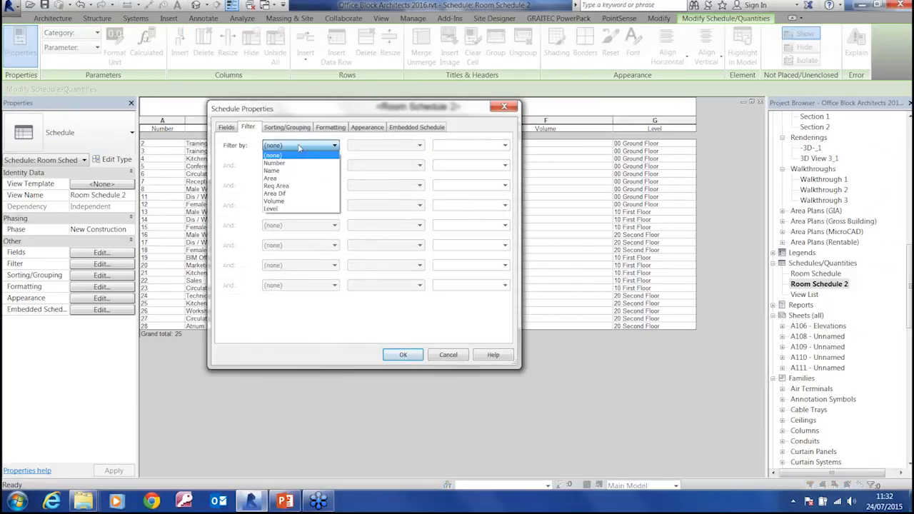
{"action": "left_click", "coordinate": [274, 171]}
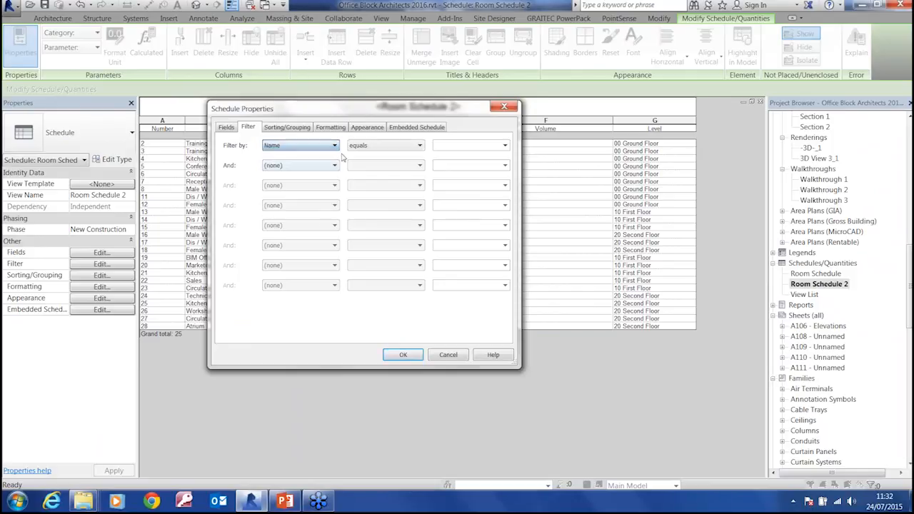
{"action": "left_click", "coordinate": [505, 145]}
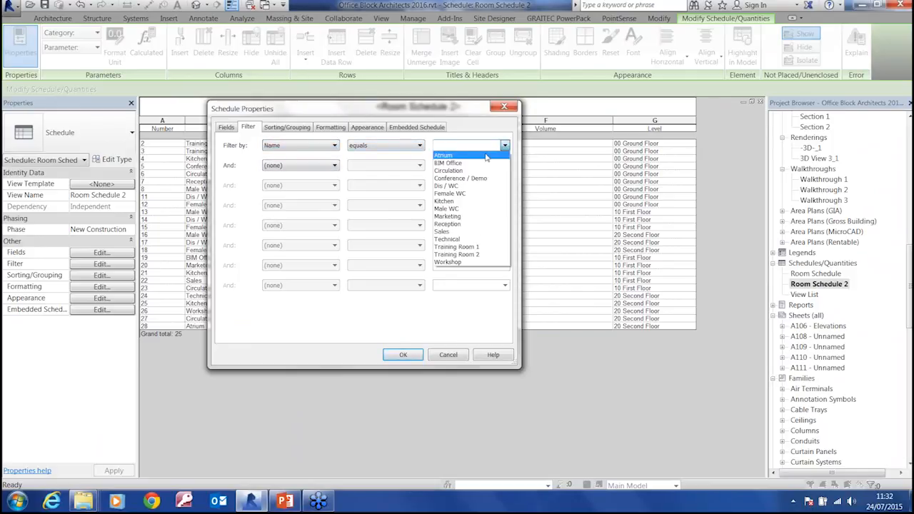
{"action": "left_click", "coordinate": [469, 249]}
{"action": "left_click", "coordinate": [402, 355]}
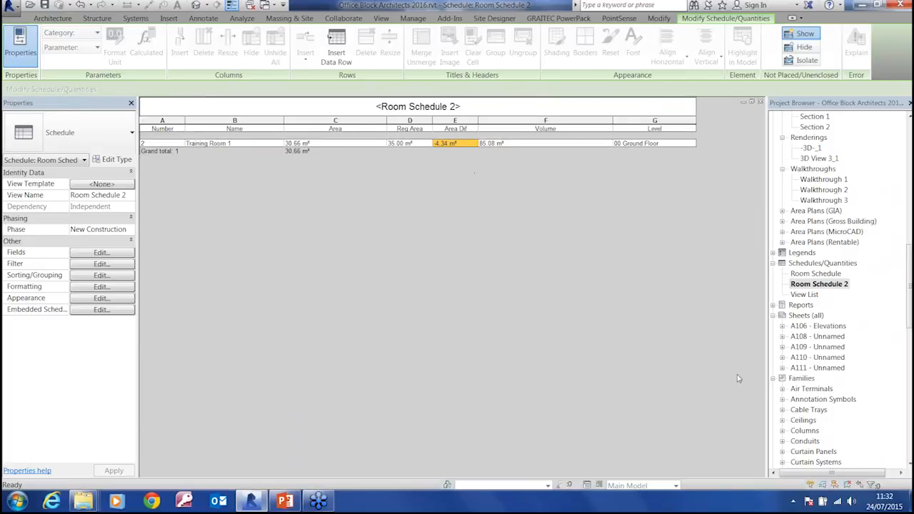
{"action": "mouse_move", "coordinate": [909, 293]}
{"action": "left_mouse_down"}
{"action": "mouse_move", "coordinate": [910, 360]}
{"action": "mouse_move", "coordinate": [910, 304]}
{"action": "left_mouse_up"}
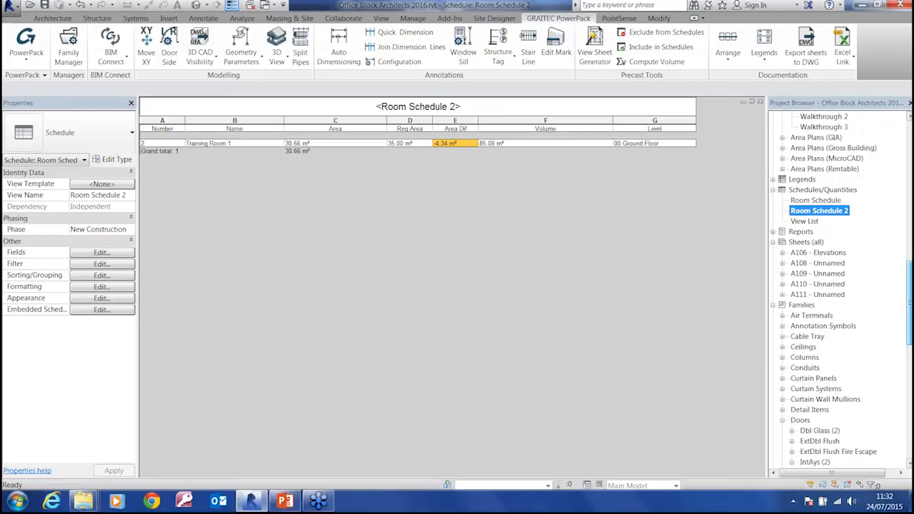
Open sheet A111 and place Room Schedule 2 below the TR1 East and TR1 North elevations
{"action": "double_click", "coordinate": [818, 294]}
{"action": "left_click_drag", "start_coordinate": [818, 214], "coordinate": [348, 331]}
{"action": "left_click", "coordinate": [347, 305]}
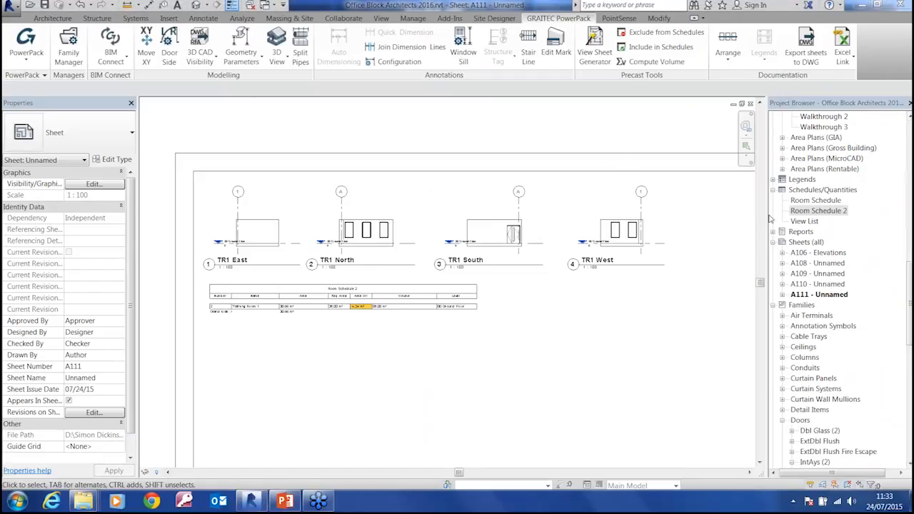
Open the default 3D view, inspect the building around its glazed stair corner, and select the ground-floor window on the side wall
{"action": "left_click_drag", "start_coordinate": [911, 300], "coordinate": [911, 172]}
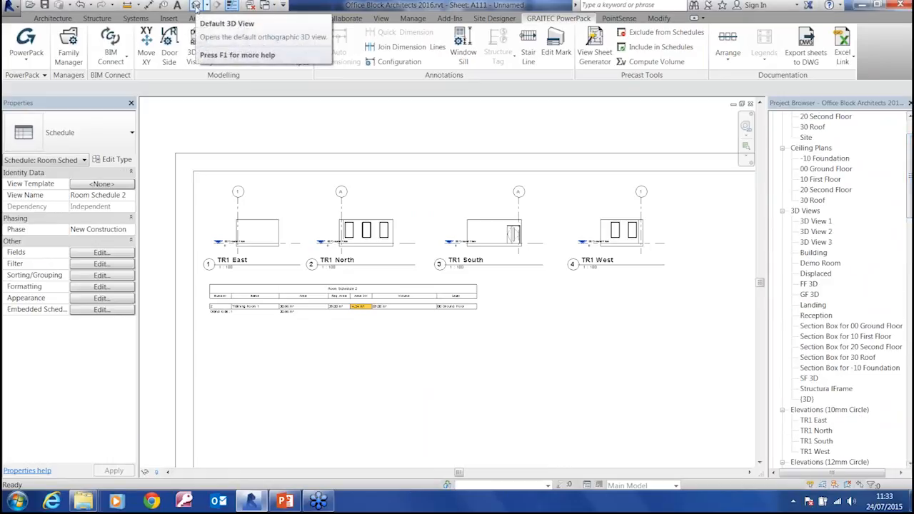
{"action": "left_click", "coordinate": [196, 6]}
{"action": "left_click", "coordinate": [543, 294]}
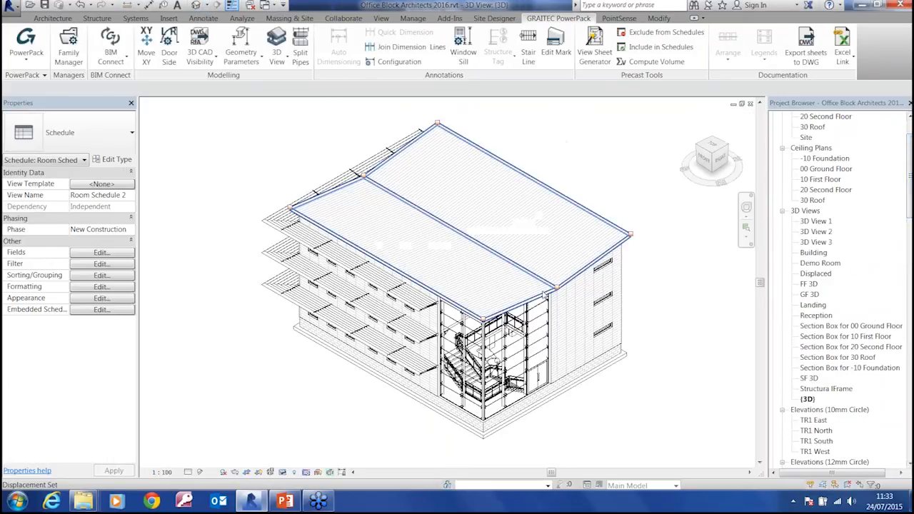
{"action": "middle_click_drag", "start_coordinate": [511, 332], "coordinate": [504, 359], "text": "shift"}
{"action": "middle_click_drag", "start_coordinate": [673, 381], "coordinate": [492, 268], "text": "shift"}
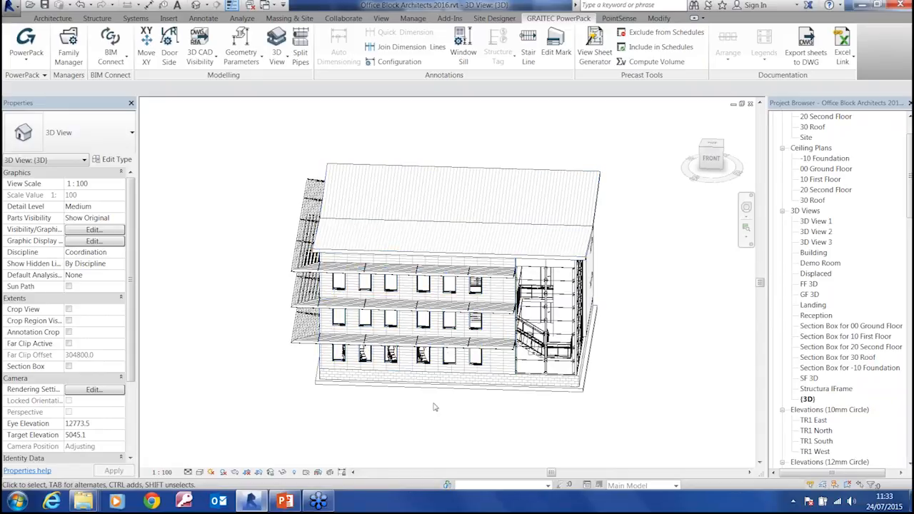
{"action": "middle_click_drag", "start_coordinate": [698, 450], "coordinate": [546, 407], "text": "shift"}
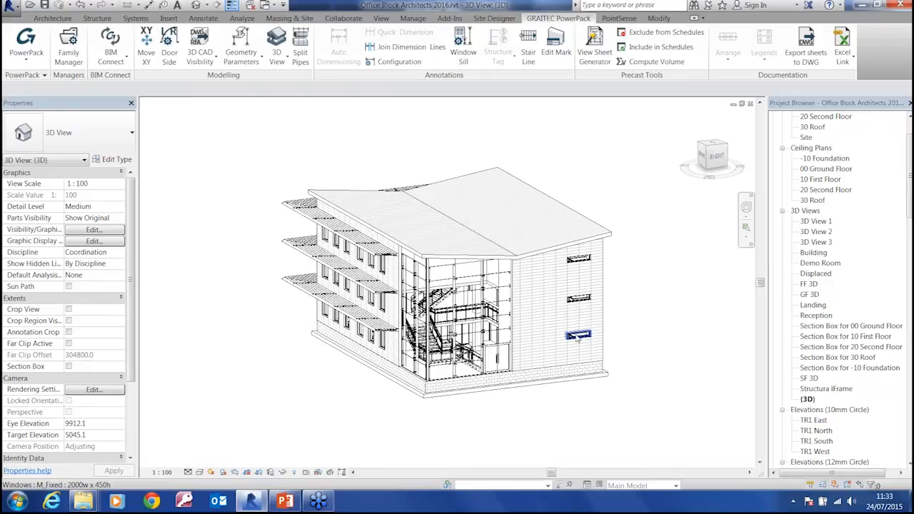
{"action": "left_click", "coordinate": [580, 335]}
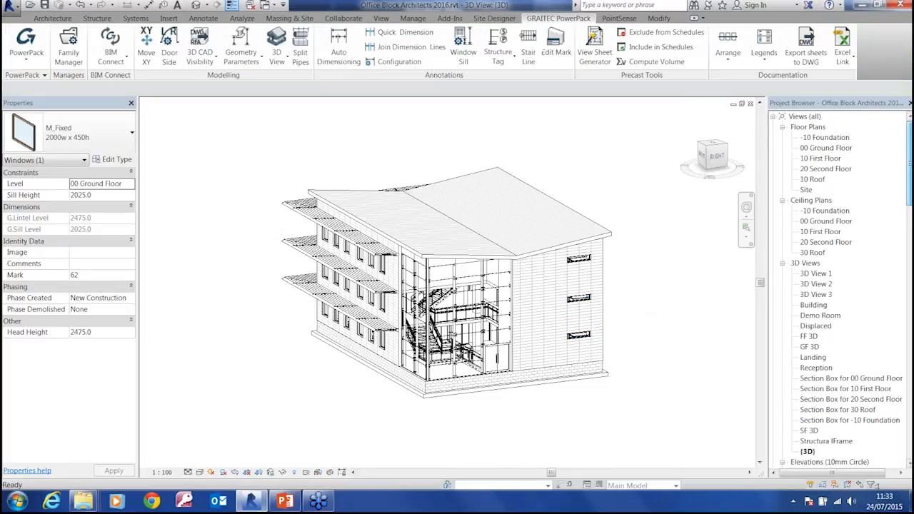
On the 00 Ground Floor plan, create a perspective camera view from outside the stair corner, aimed diagonally past the corner at grids 1 and A
{"action": "double_click", "coordinate": [825, 148]}
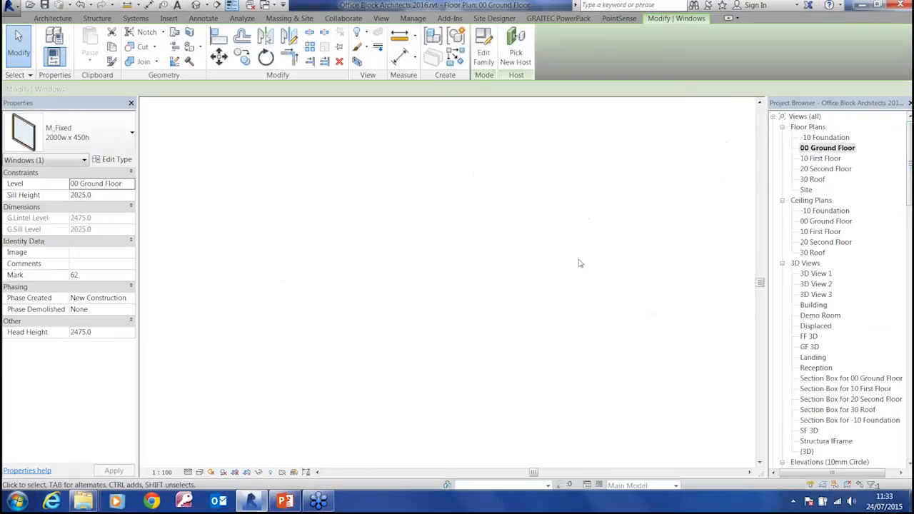
{"action": "scroll", "coordinate": [520, 329], "scroll_direction": "down", "scroll_amount": 3}
{"action": "middle_click_drag", "start_coordinate": [520, 329], "coordinate": [461, 188]}
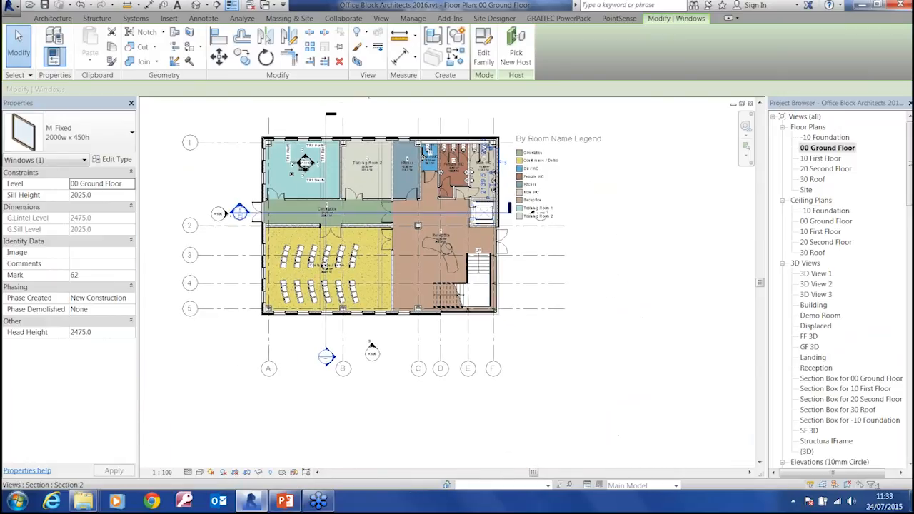
{"action": "left_click", "coordinate": [383, 19]}
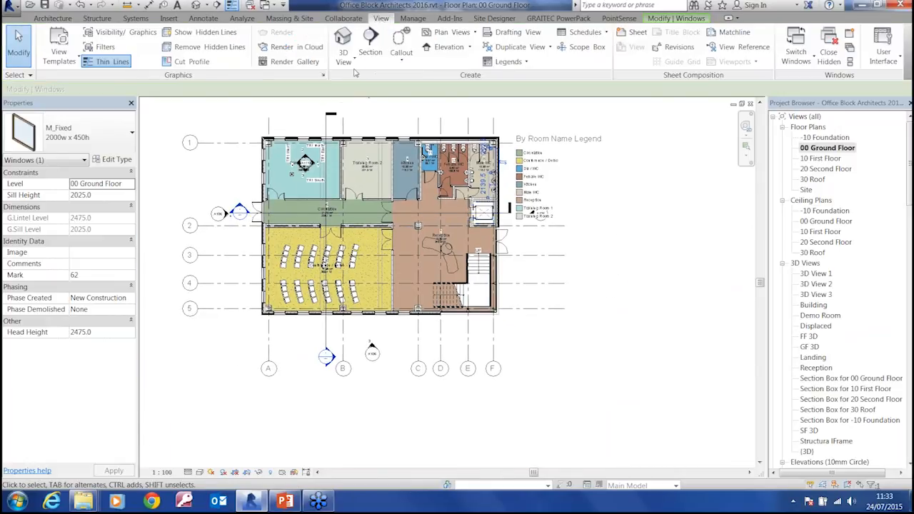
{"action": "left_click", "coordinate": [344, 62]}
{"action": "left_click", "coordinate": [366, 92]}
{"action": "left_click", "coordinate": [648, 408]}
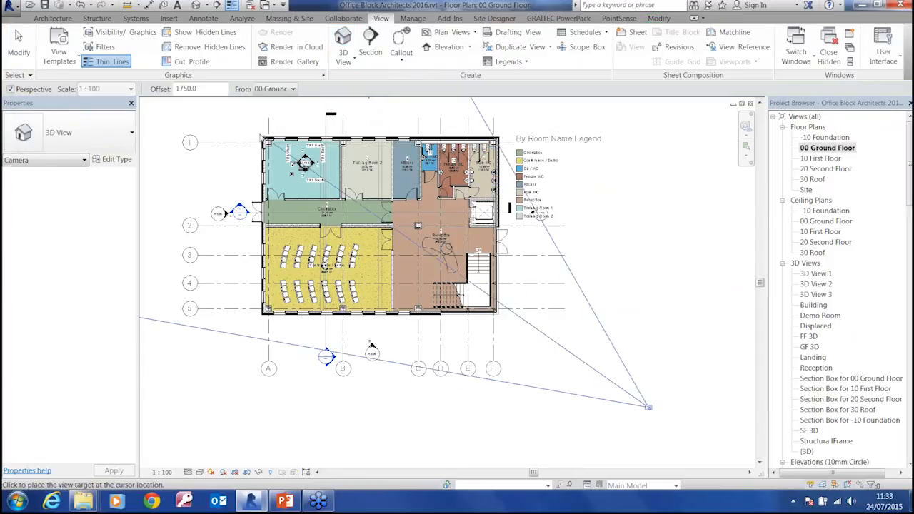
{"action": "left_click", "coordinate": [225, 113]}
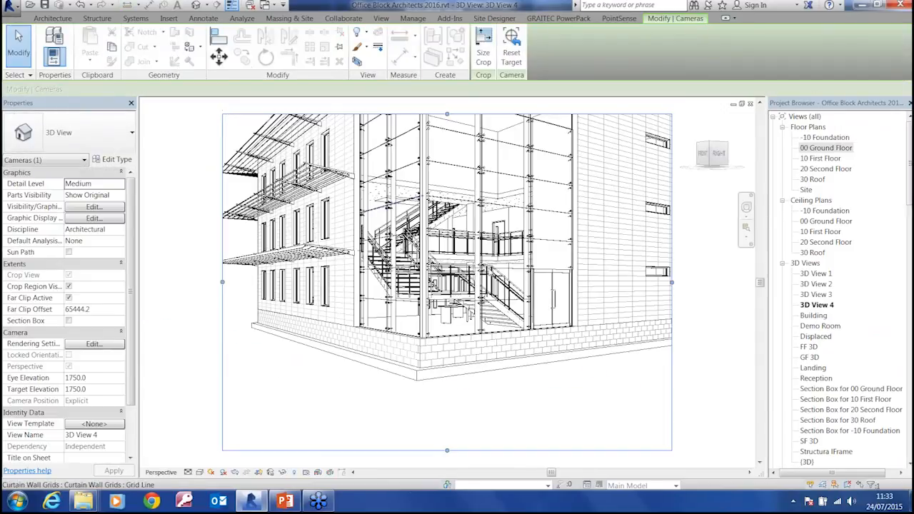
Tilt the camera view upward with the Look steering tool so the whole building, including the roof, fits the frame
{"action": "left_click", "coordinate": [745, 207]}
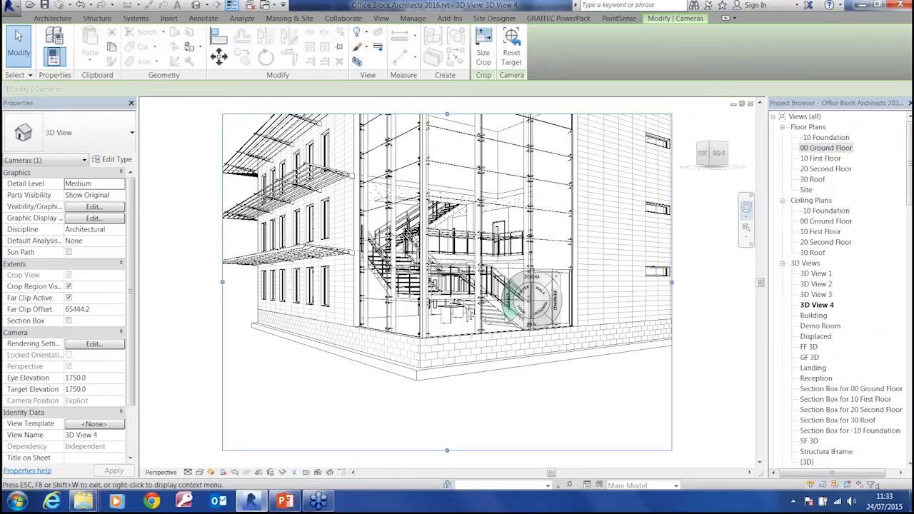
{"action": "left_click_drag", "start_coordinate": [529, 307], "coordinate": [469, 427]}
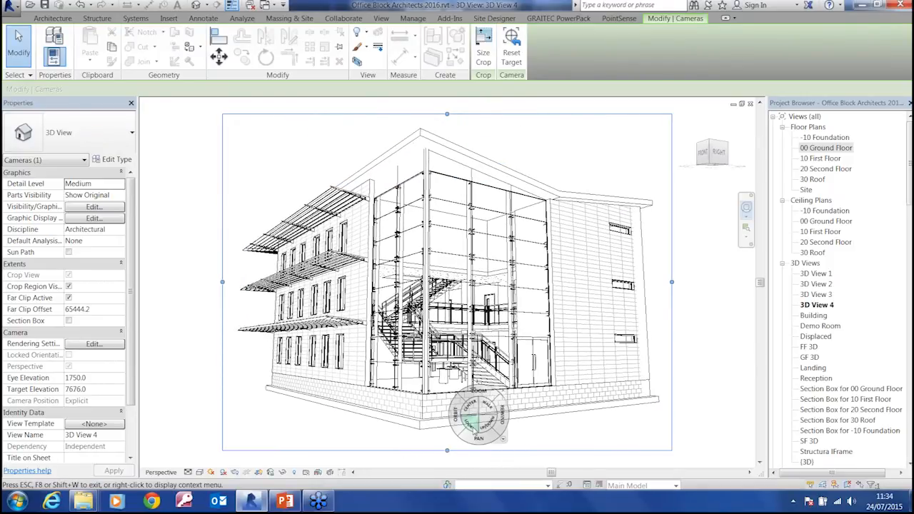
{"action": "left_click", "coordinate": [504, 392]}
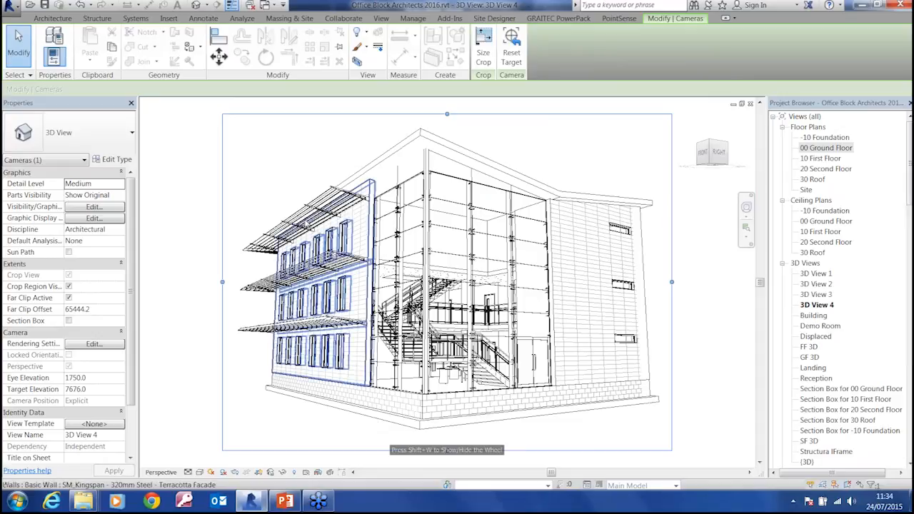
Try the Shaded and Consistent Colors visual styles on the camera view, and return it to Hidden Line
{"action": "left_click", "coordinate": [202, 473]}
{"action": "left_click", "coordinate": [221, 424]}
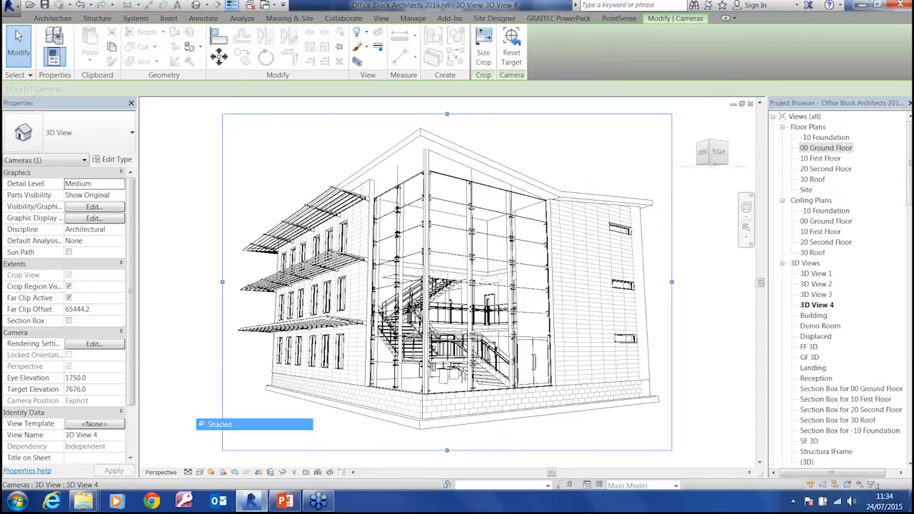
{"action": "left_click", "coordinate": [202, 473]}
{"action": "left_click", "coordinate": [223, 436]}
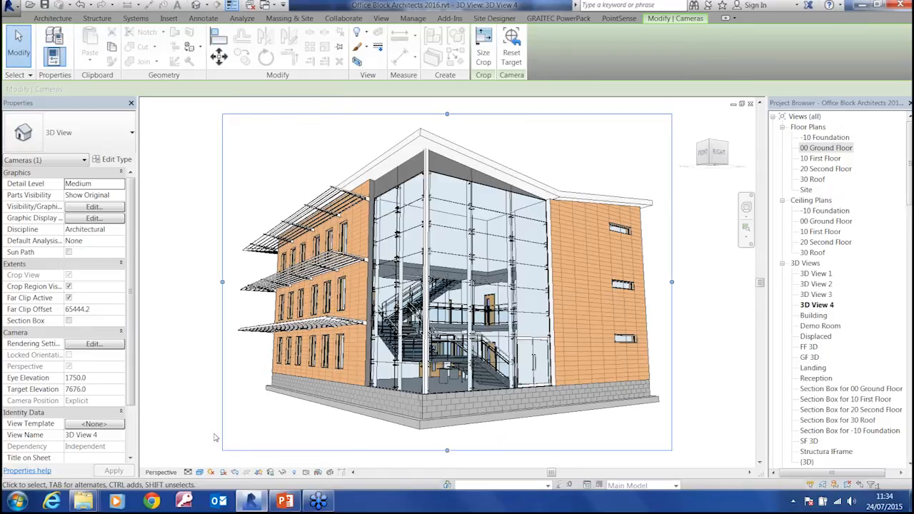
{"action": "left_click", "coordinate": [200, 473]}
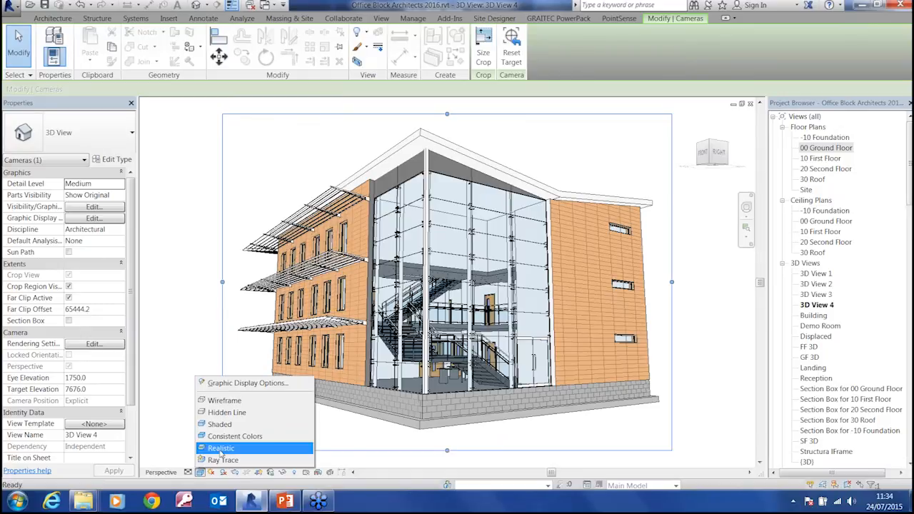
{"action": "left_click", "coordinate": [223, 414]}
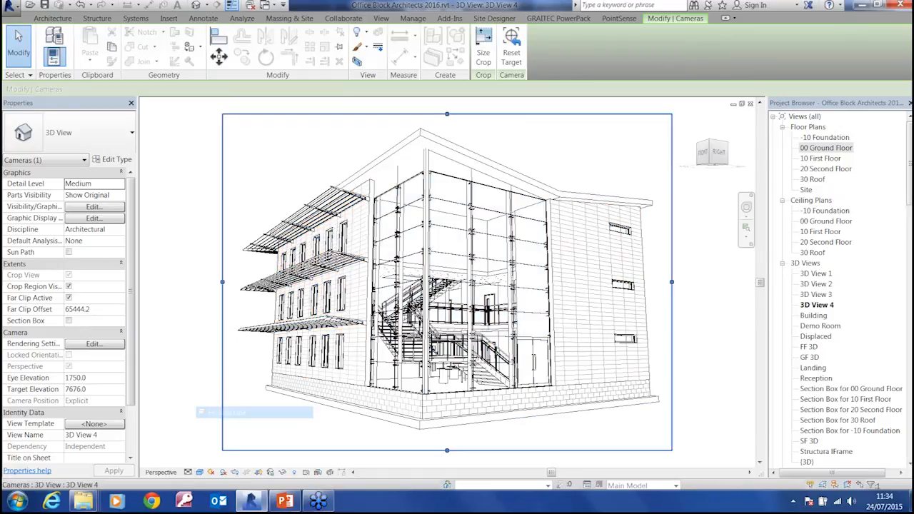
Turn on Cast Shadows for the camera view in Graphic Display Options and apply it, keeping the dialog clear of the building
{"action": "left_click", "coordinate": [202, 473]}
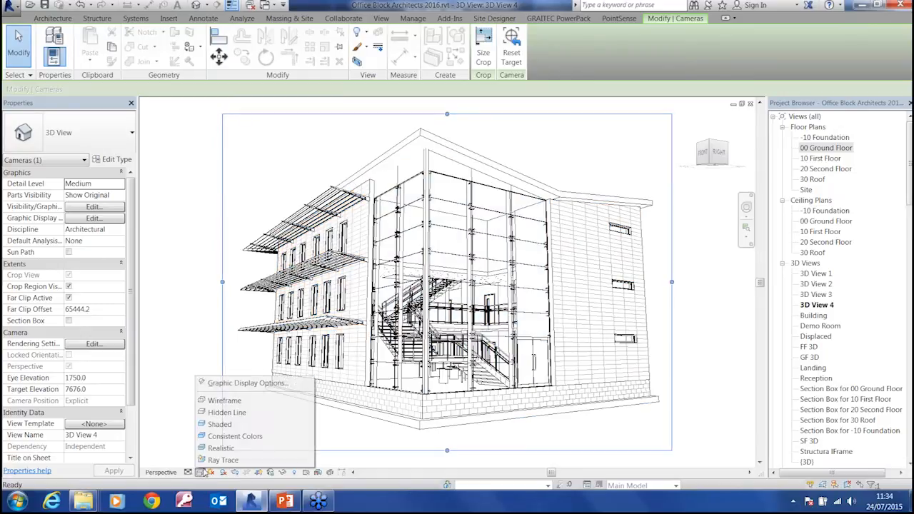
{"action": "left_click", "coordinate": [260, 386]}
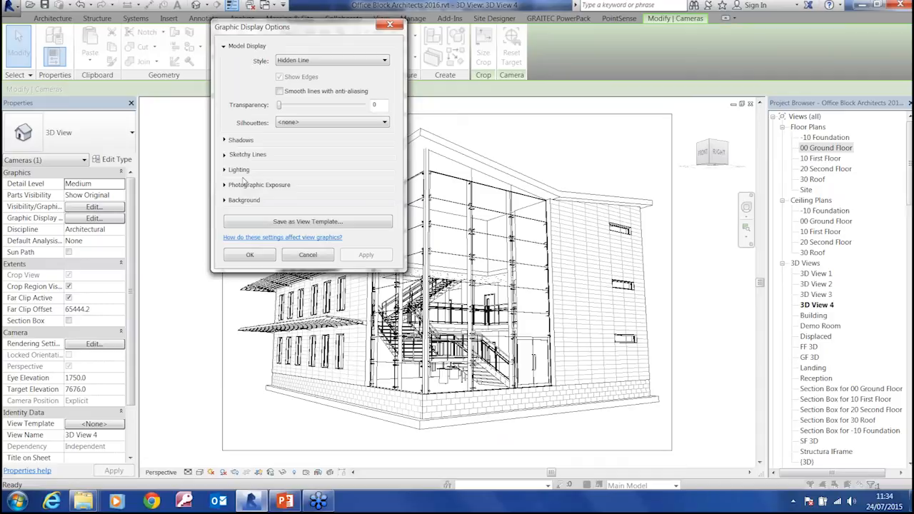
{"action": "left_click", "coordinate": [226, 141]}
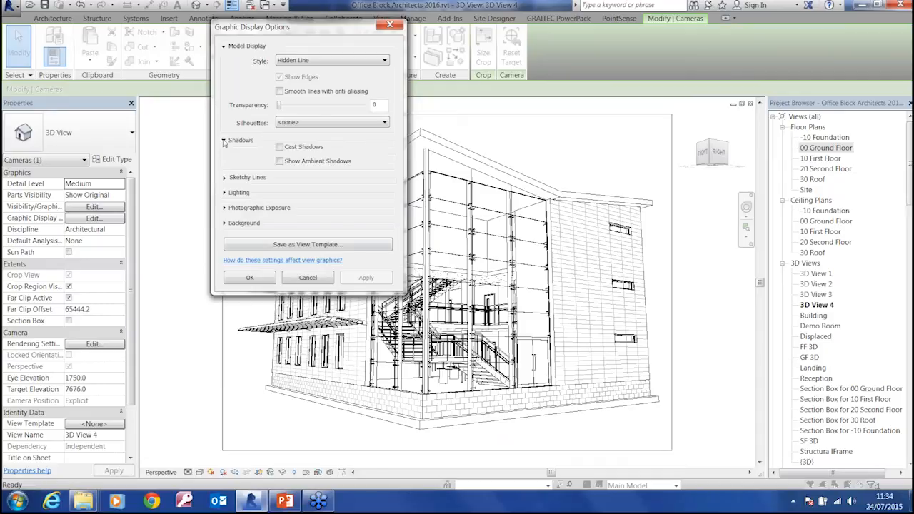
{"action": "left_click", "coordinate": [279, 148]}
{"action": "left_click", "coordinate": [364, 278]}
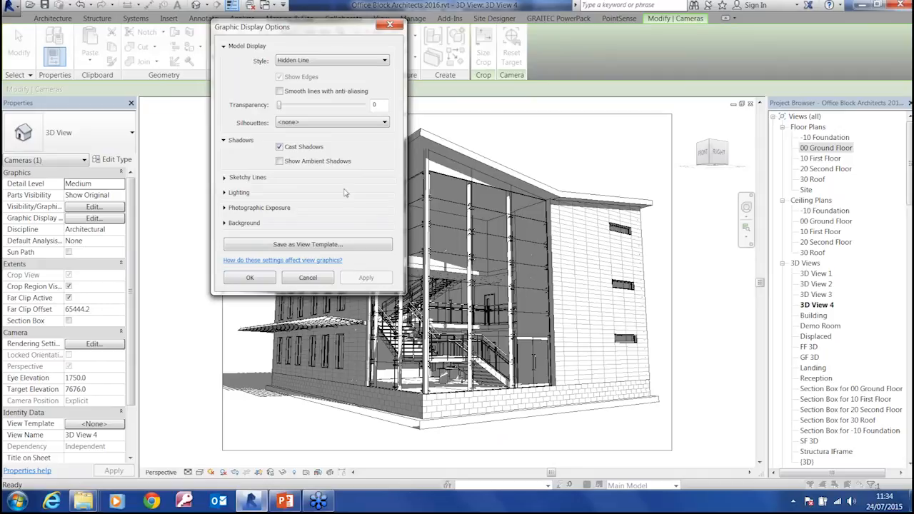
{"action": "left_click_drag", "start_coordinate": [293, 34], "coordinate": [108, 47]}
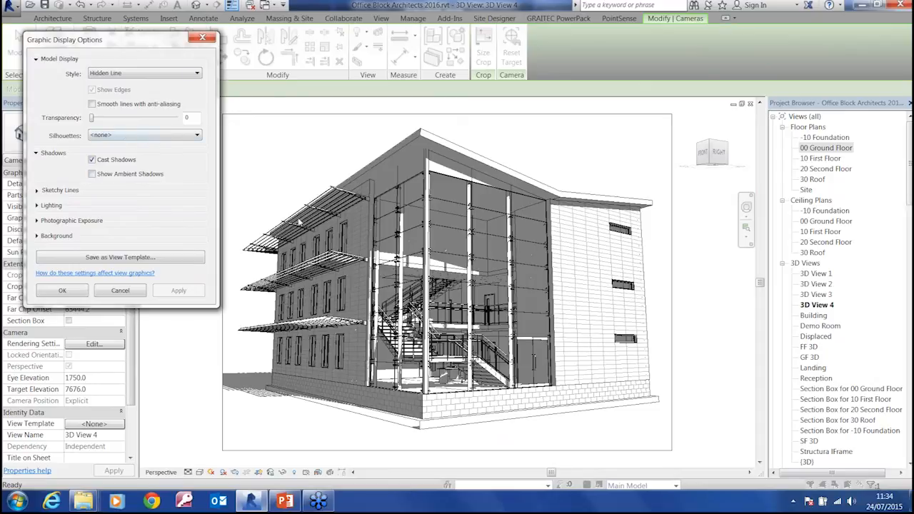
Replace the cast shadows with ambient shadows in the camera view and apply the change
{"action": "left_click", "coordinate": [91, 159]}
{"action": "left_click", "coordinate": [91, 173]}
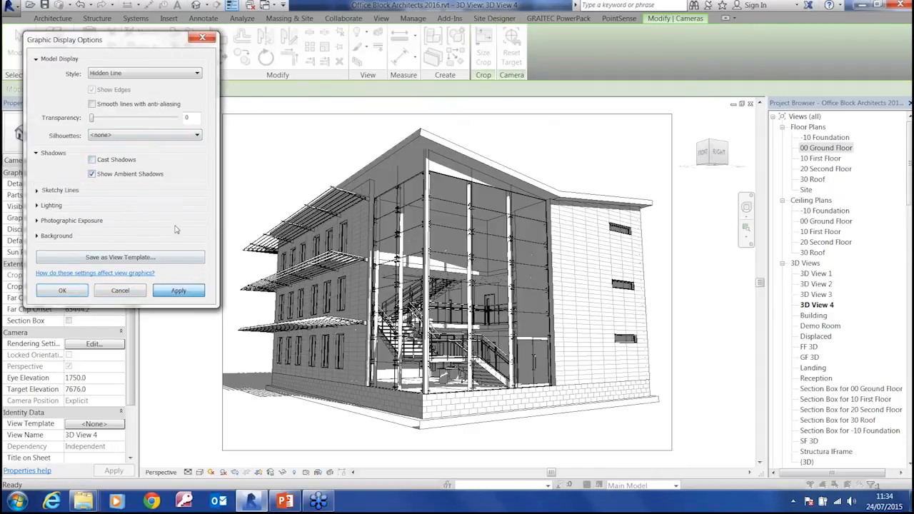
{"action": "left_click", "coordinate": [179, 291]}
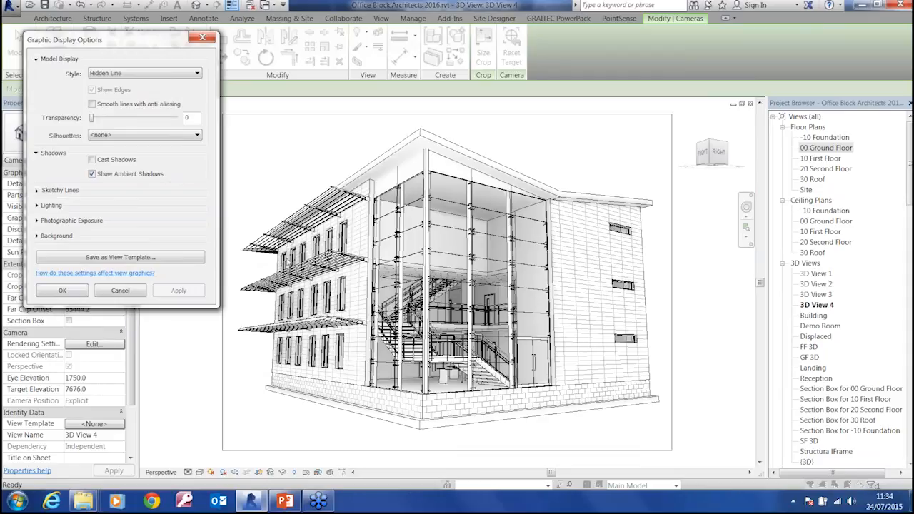
Enable sketchy lines for the camera view with Jitter 3 and Extension 5, and apply them
{"action": "left_click", "coordinate": [37, 191]}
{"action": "left_click", "coordinate": [92, 201]}
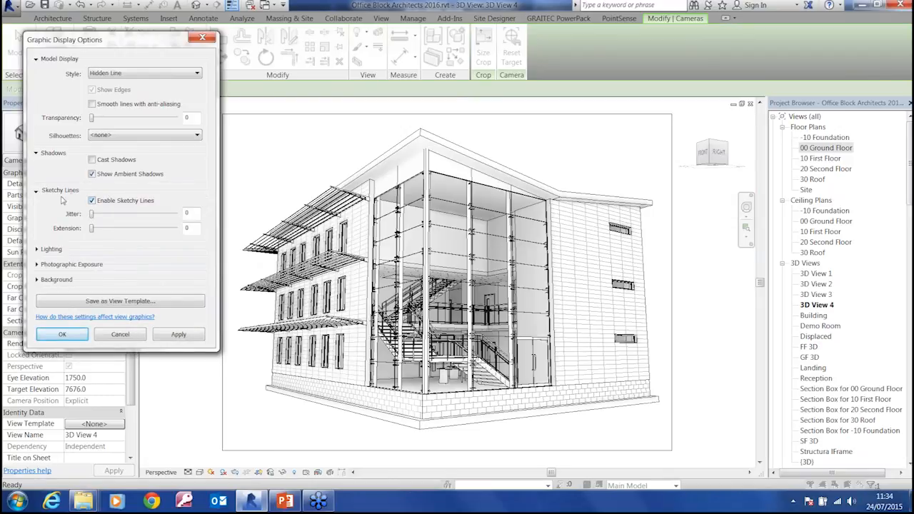
{"action": "left_click_drag", "start_coordinate": [92, 215], "coordinate": [135, 233]}
{"action": "left_click", "coordinate": [179, 334]}
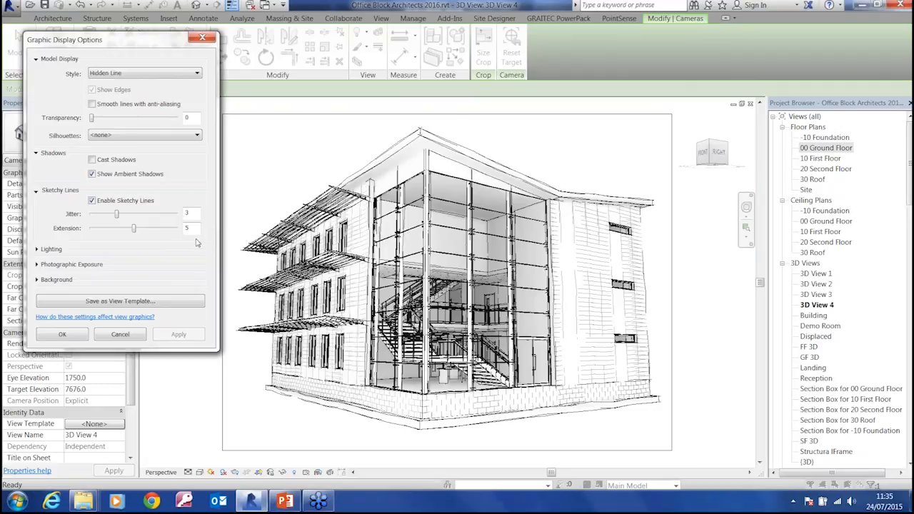
Set the camera view's background to Gradient and accept the graphic display options
{"action": "left_click", "coordinate": [42, 280]}
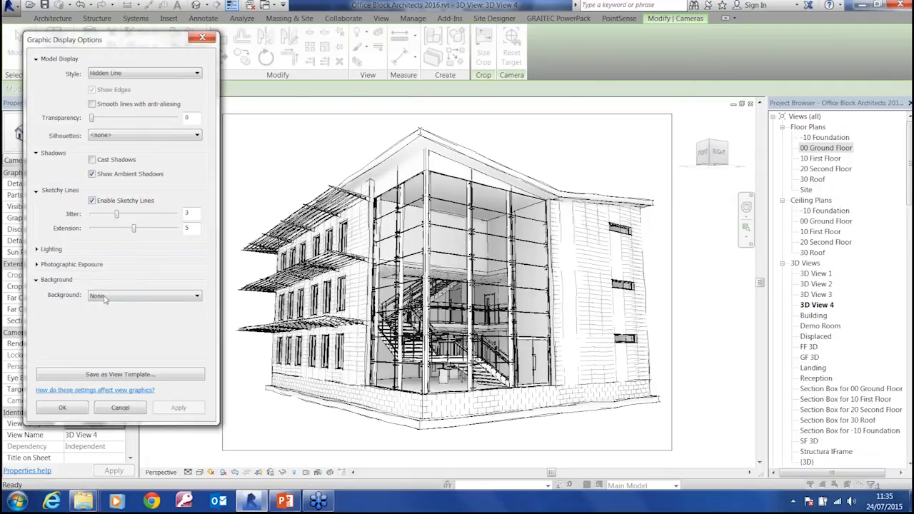
{"action": "left_click", "coordinate": [107, 296]}
{"action": "left_click", "coordinate": [118, 322]}
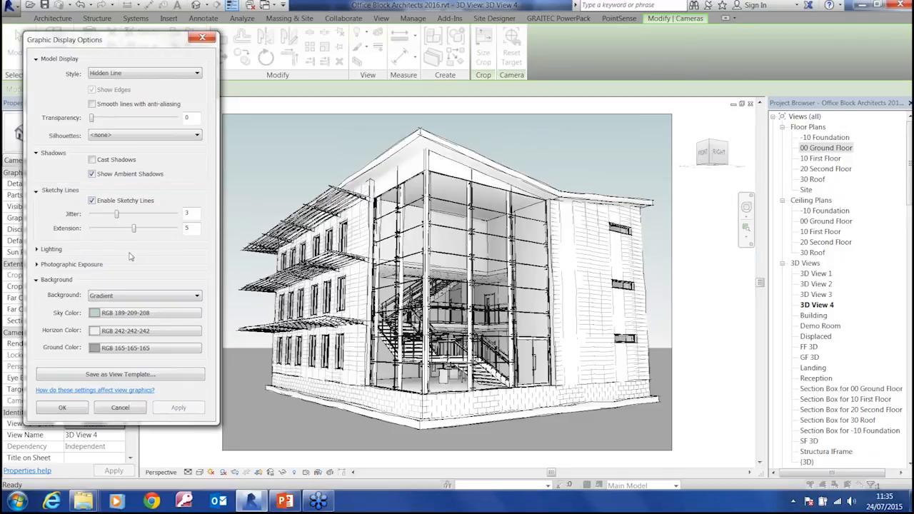
{"action": "left_click", "coordinate": [127, 296]}
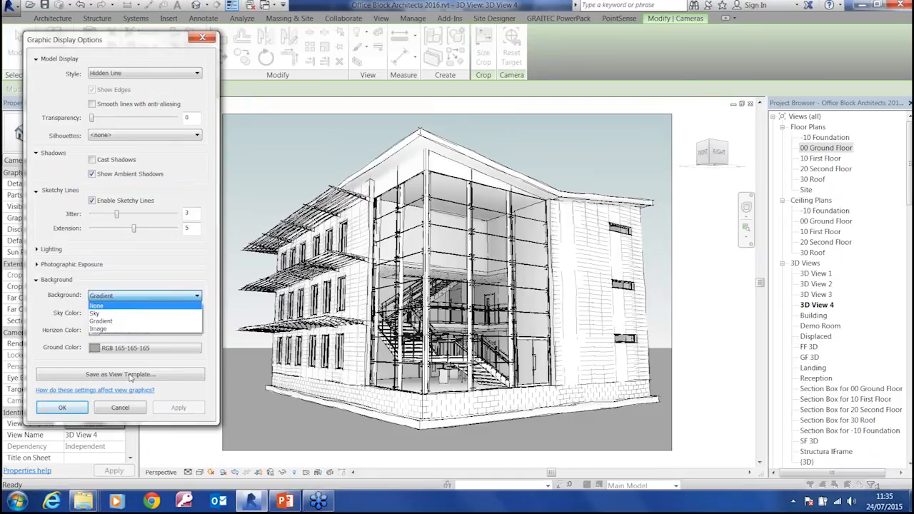
{"action": "left_click", "coordinate": [80, 413]}
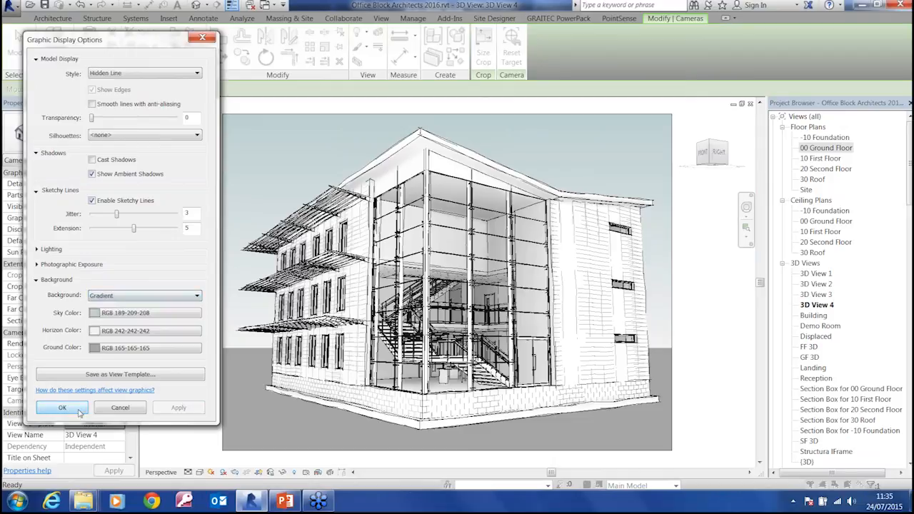
{"action": "left_click", "coordinate": [79, 411]}
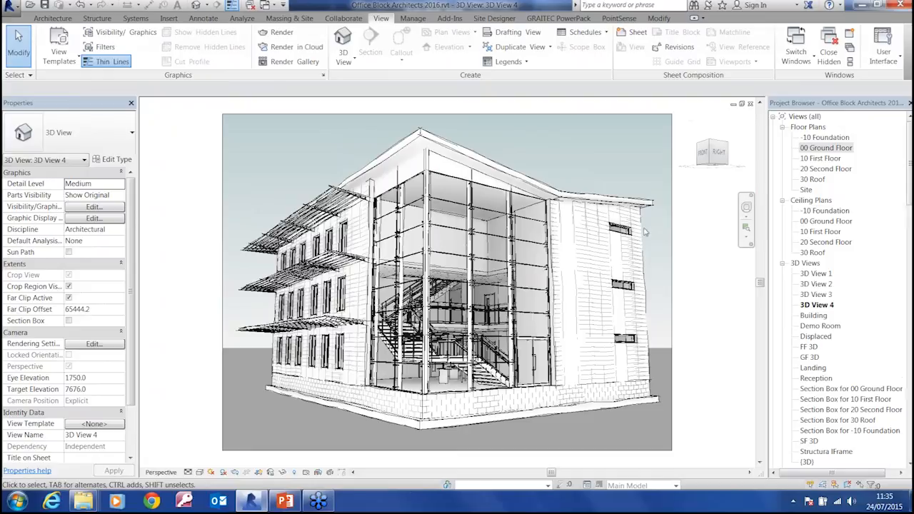
Look over the 20 Second Floor plan from the WCs to the atrium, and return to the 00 Ground Floor plan
{"action": "double_click", "coordinate": [823, 170]}
{"action": "scroll", "coordinate": [371, 260], "scroll_direction": "down", "scroll_amount": 5}
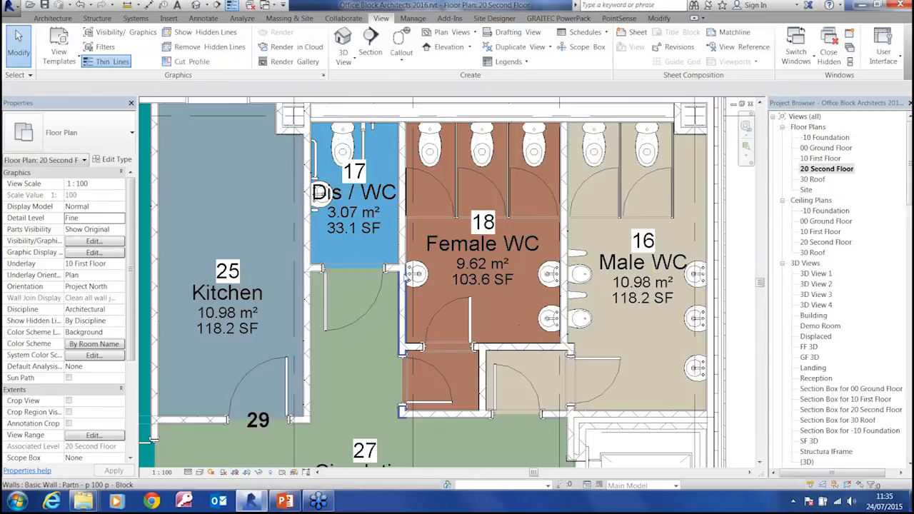
{"action": "middle_click_drag", "start_coordinate": [416, 334], "coordinate": [454, 206]}
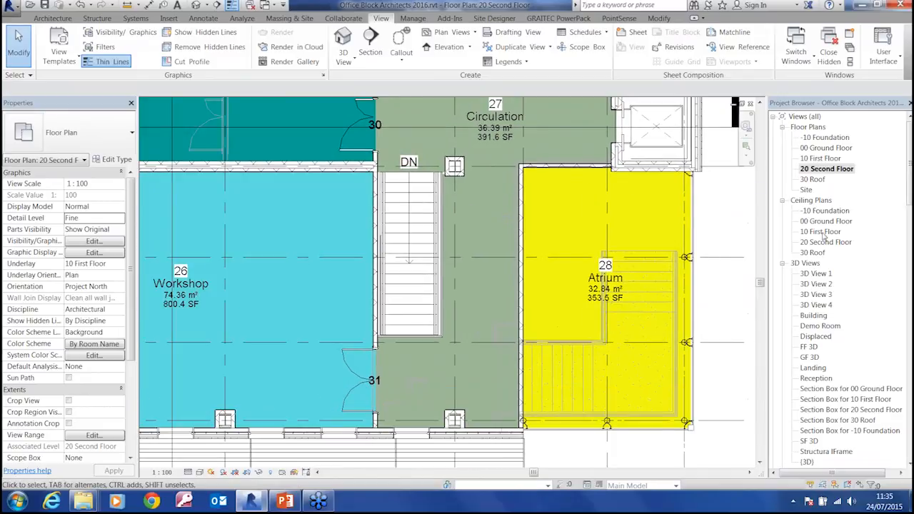
{"action": "double_click", "coordinate": [828, 148]}
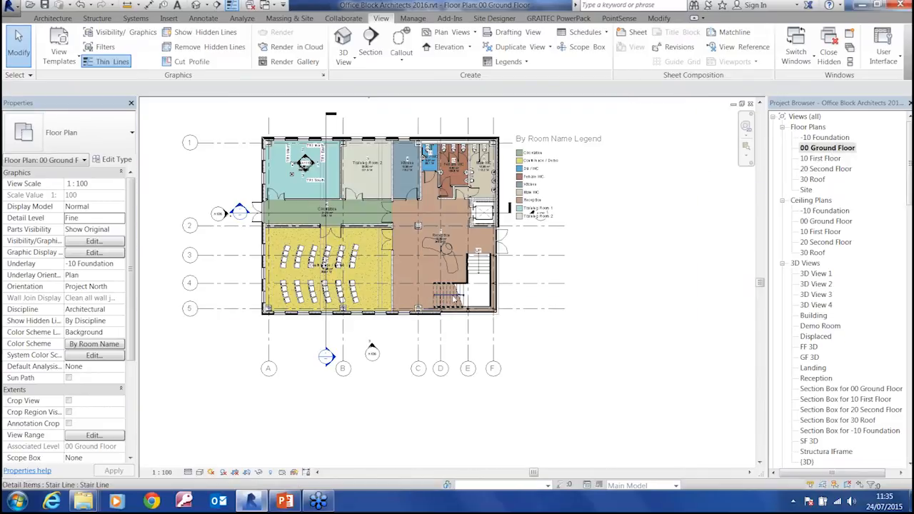
Isolate the ground floor stair in the default 3D view with Selection Box and inspect it from a raised angle
{"action": "left_click", "coordinate": [452, 299]}
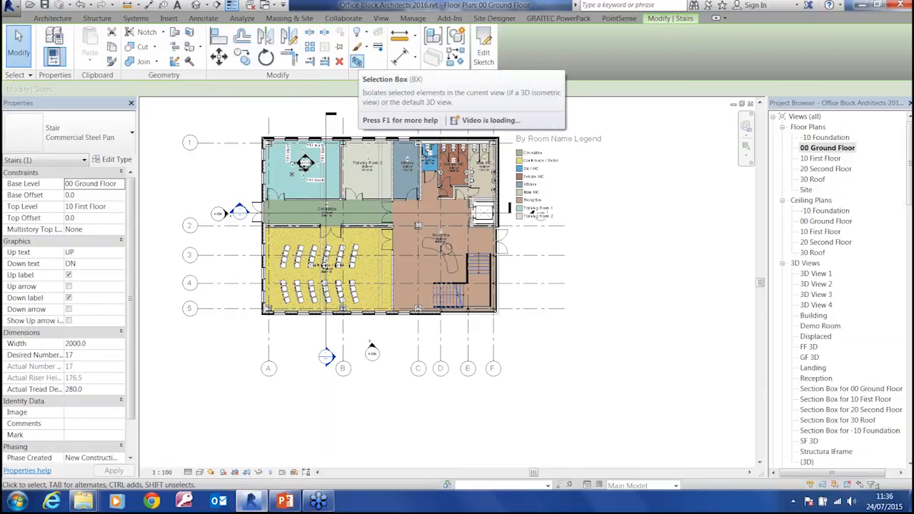
{"action": "left_click", "coordinate": [357, 62]}
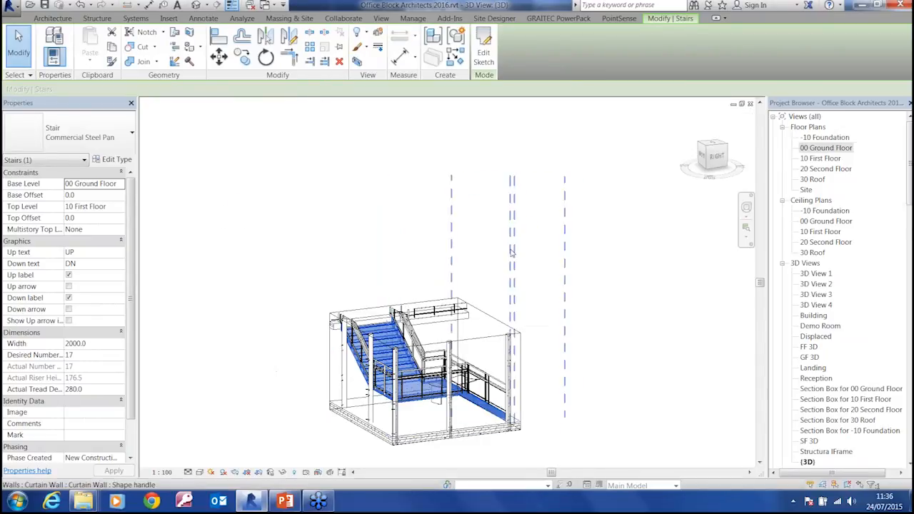
{"action": "middle_click_drag", "start_coordinate": [470, 266], "coordinate": [475, 236], "text": "shift"}
{"action": "middle_click_drag", "start_coordinate": [561, 217], "coordinate": [563, 255]}
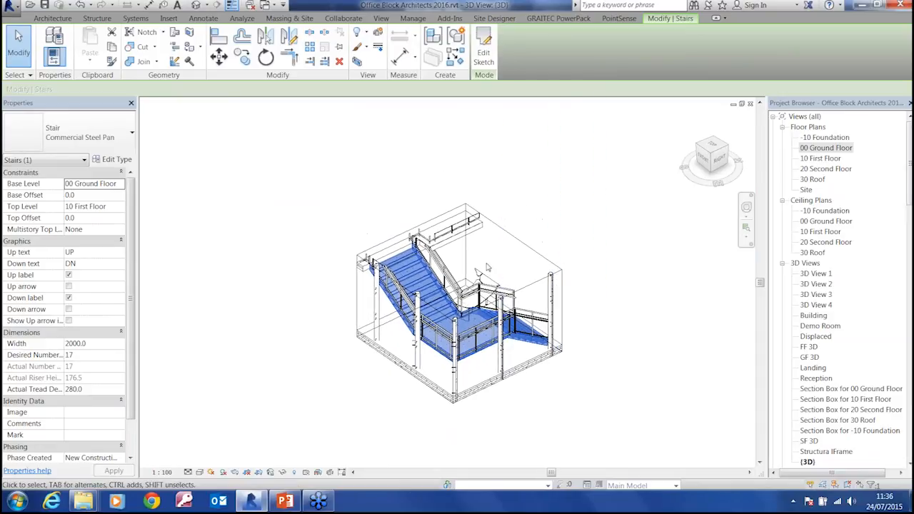
Raise the section box's top face above the stair and inspect the isolated staircase up close
{"action": "left_click", "coordinate": [512, 239]}
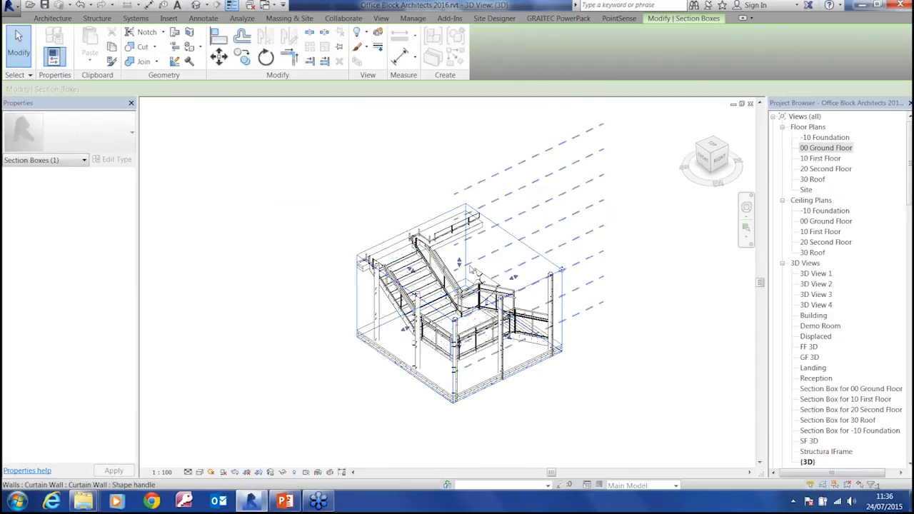
{"action": "left_click_drag", "start_coordinate": [460, 263], "coordinate": [460, 225]}
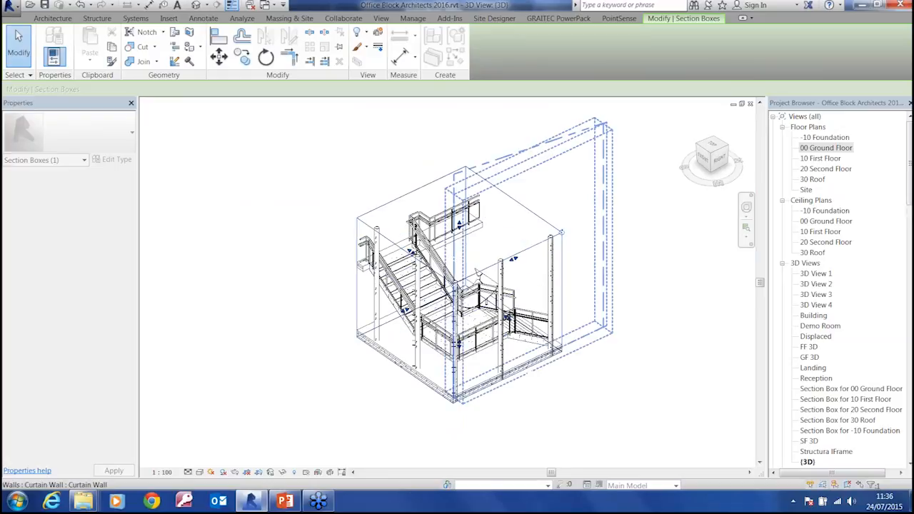
{"action": "left_click", "coordinate": [322, 296]}
{"action": "middle_click_drag", "start_coordinate": [322, 296], "coordinate": [303, 264], "text": "shift"}
{"action": "scroll", "coordinate": [502, 355], "scroll_direction": "up", "scroll_amount": 3}
{"action": "middle_click_drag", "start_coordinate": [503, 355], "coordinate": [579, 386], "text": "shift"}
{"action": "scroll", "coordinate": [580, 380], "scroll_direction": "down", "scroll_amount": 3}
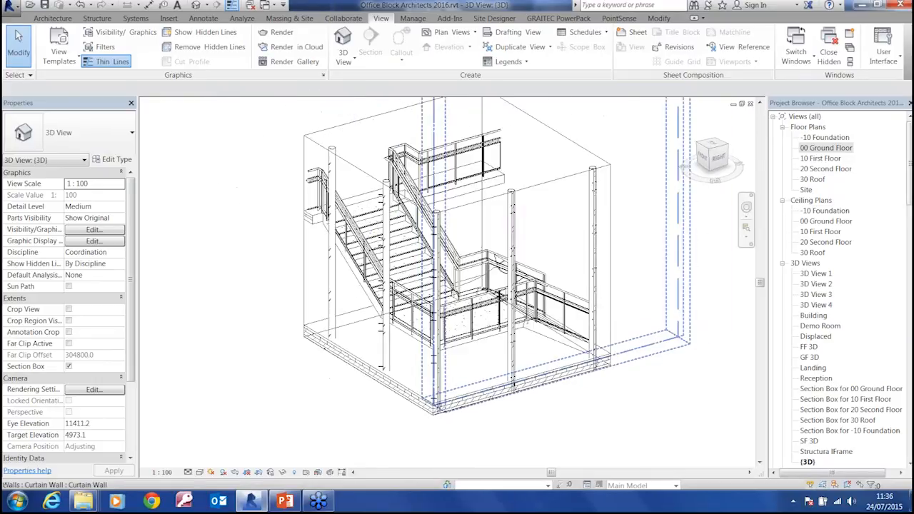
{"action": "middle_click_drag", "start_coordinate": [618, 358], "coordinate": [593, 385]}
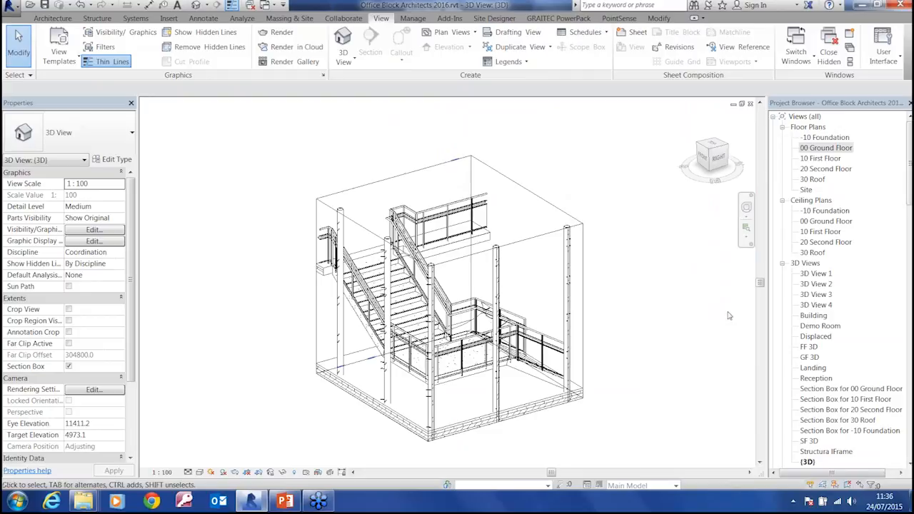
{"action": "left_click", "coordinate": [821, 148]}
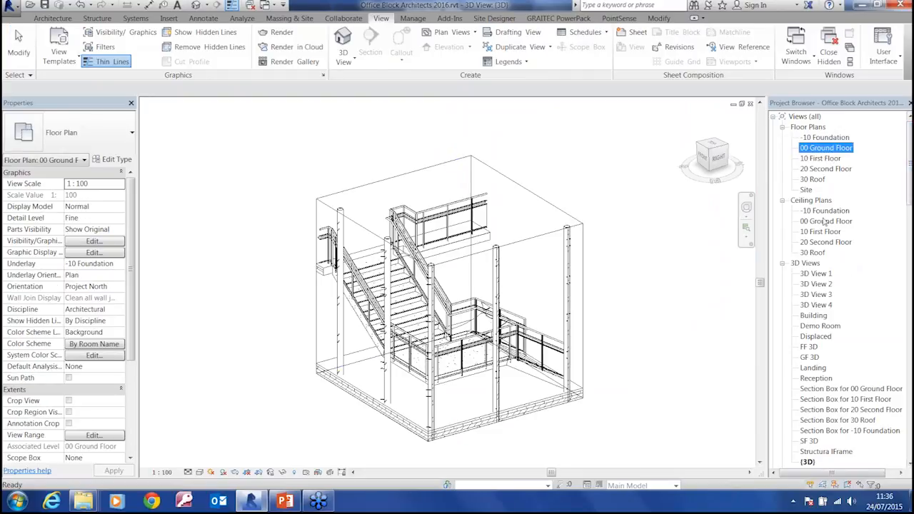
{"action": "right_click", "coordinate": [821, 148]}
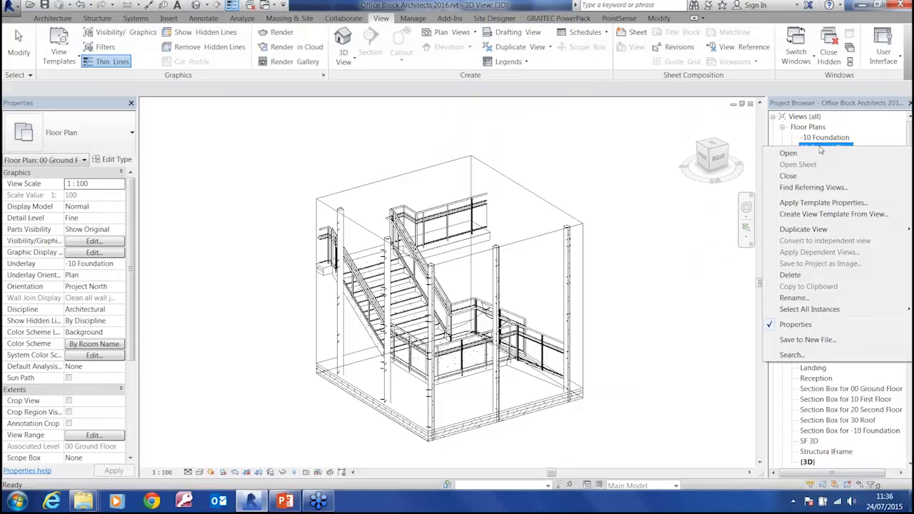
{"action": "key", "text": "ctrl"}
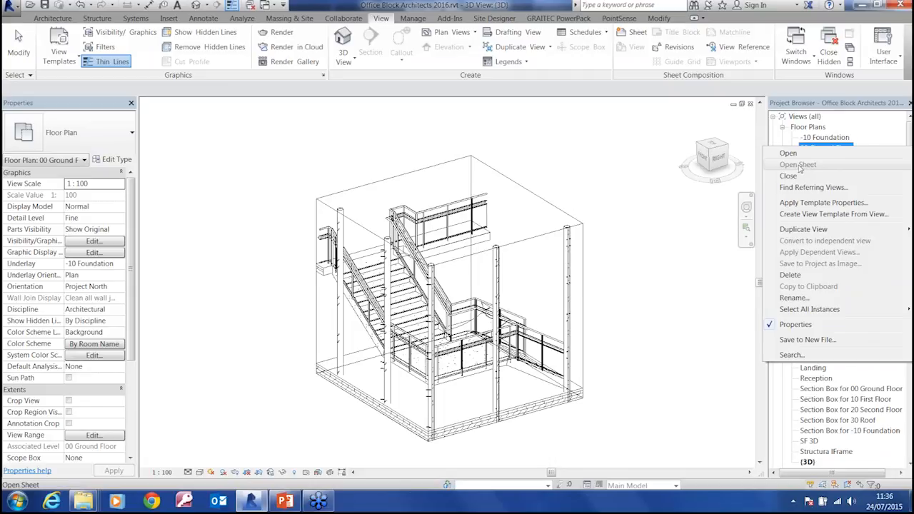
{"action": "left_click", "coordinate": [687, 247]}
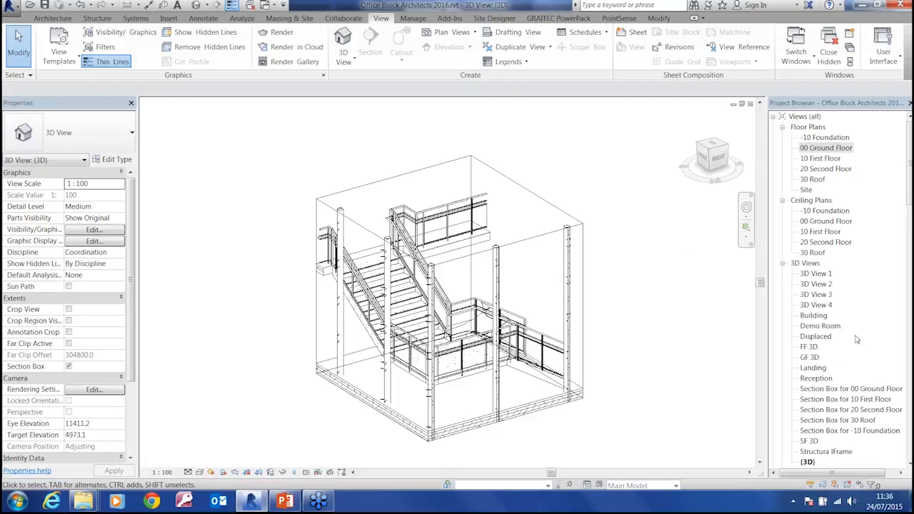
Open the sheet on which the TR1 East elevation is placed
{"action": "left_click_drag", "start_coordinate": [904, 179], "coordinate": [909, 228]}
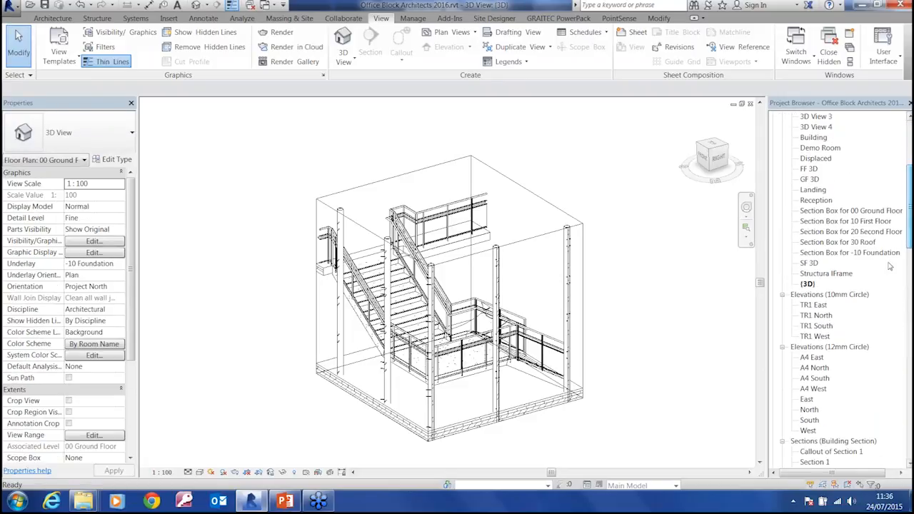
{"action": "right_click", "coordinate": [820, 309]}
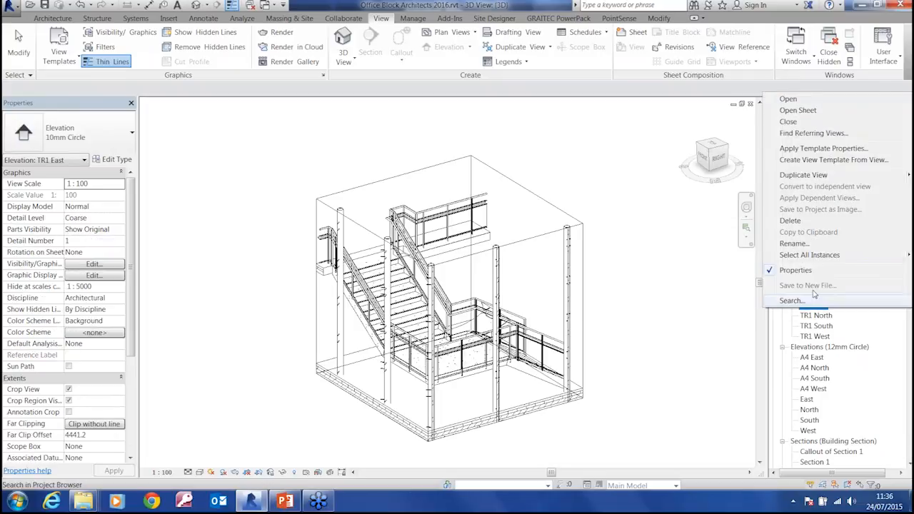
{"action": "left_click", "coordinate": [798, 111]}
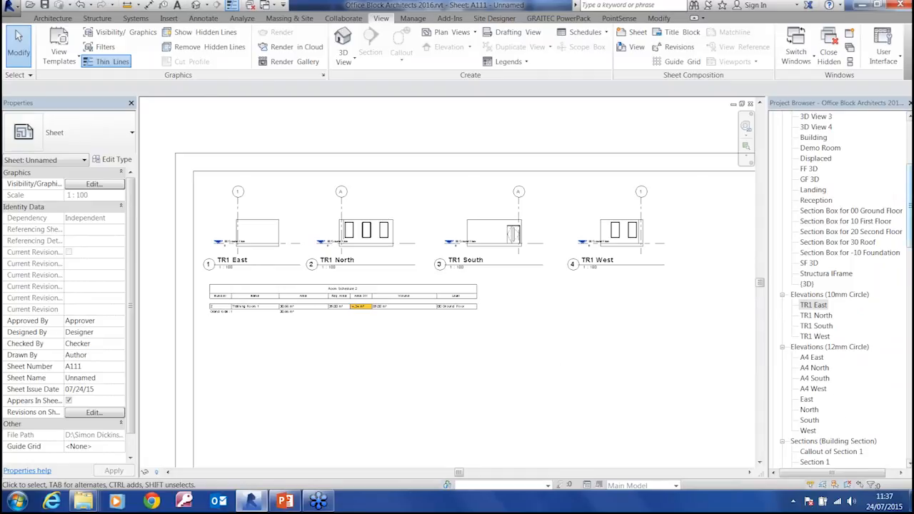
Place a perspective camera beside the lift on the 10 First Floor plan, aimed through Circulation to a target outside the building
{"action": "left_click_drag", "start_coordinate": [910, 205], "coordinate": [910, 154]}
{"action": "double_click", "coordinate": [822, 158]}
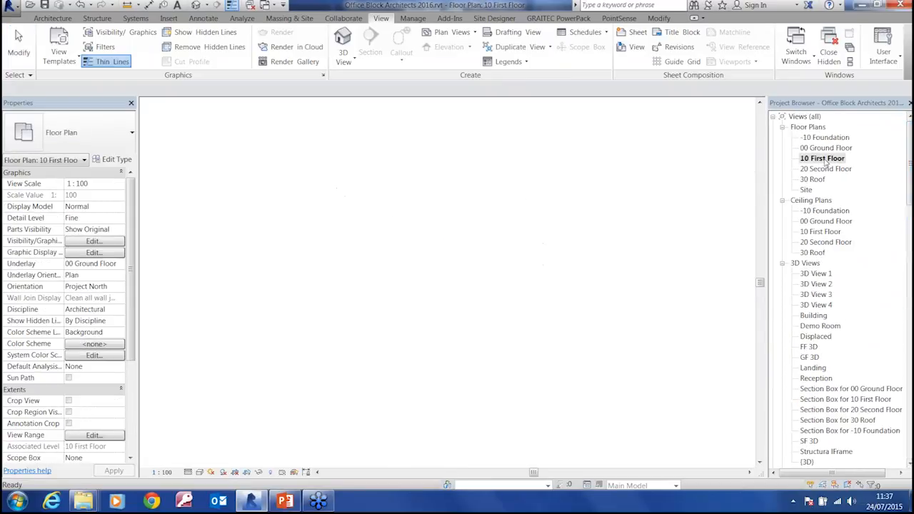
{"action": "scroll", "coordinate": [515, 305], "scroll_direction": "down", "scroll_amount": 5}
{"action": "mouse_move", "coordinate": [565, 357]}
{"action": "middle_mouse_down"}
{"action": "mouse_move", "coordinate": [438, 236]}
{"action": "mouse_move", "coordinate": [483, 152]}
{"action": "middle_mouse_up"}
{"action": "scroll", "coordinate": [479, 250], "scroll_direction": "down", "scroll_amount": 2}
{"action": "left_click", "coordinate": [343, 58]}
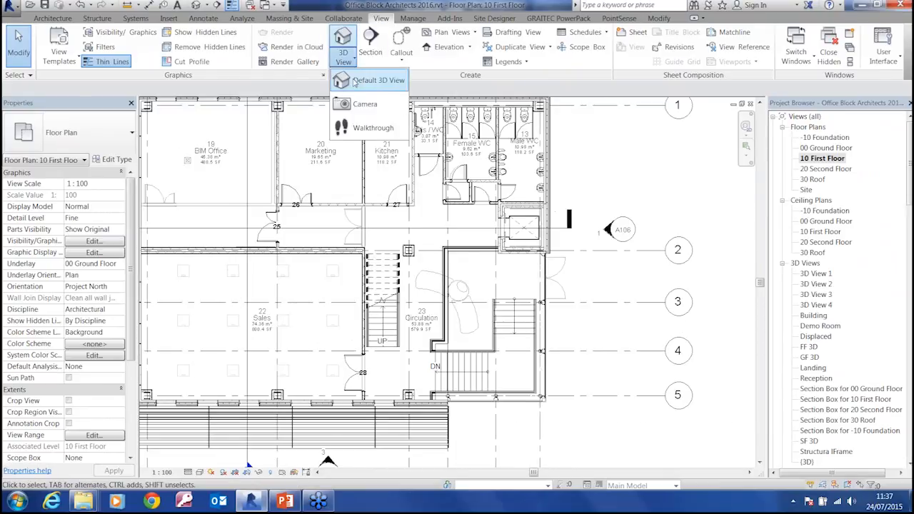
{"action": "left_click", "coordinate": [362, 112]}
{"action": "left_click", "coordinate": [489, 214]}
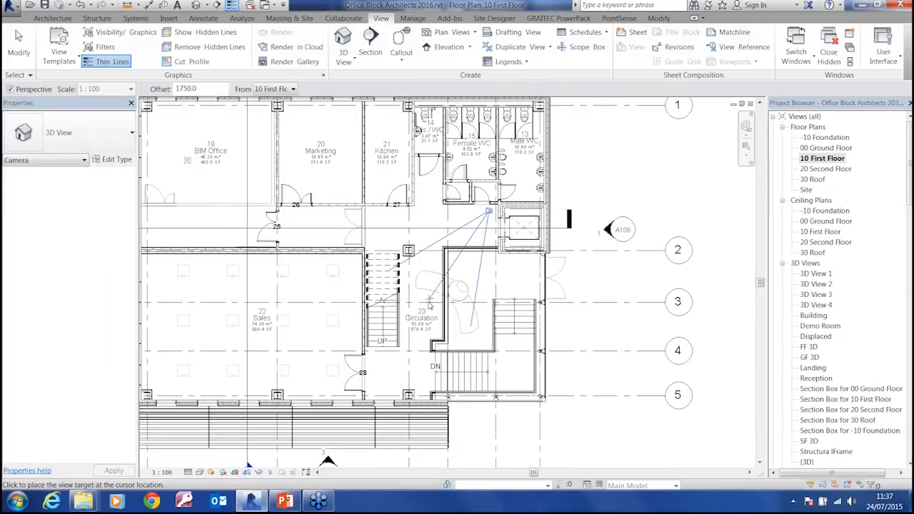
{"action": "left_click", "coordinate": [385, 432]}
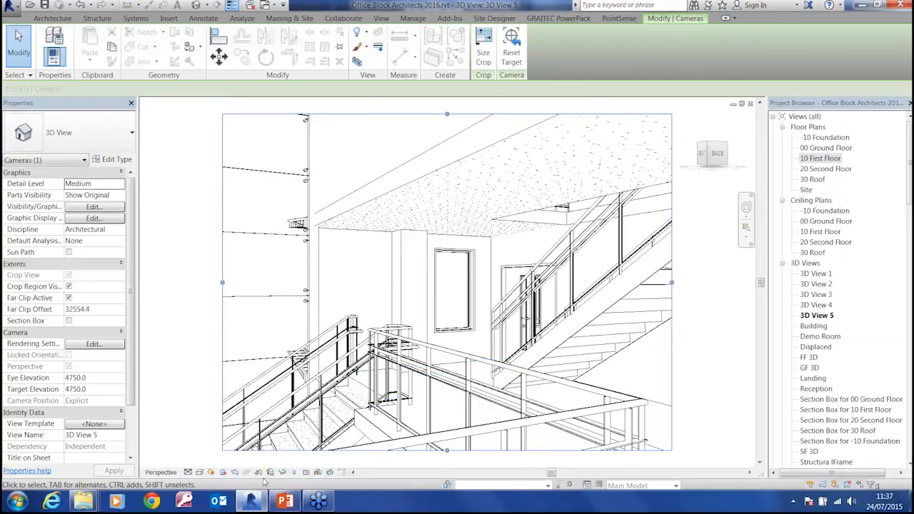
Set the rendering engine to Autodesk Raytracer for the new camera view and start a Draft quality rendering
{"action": "left_click", "coordinate": [235, 472]}
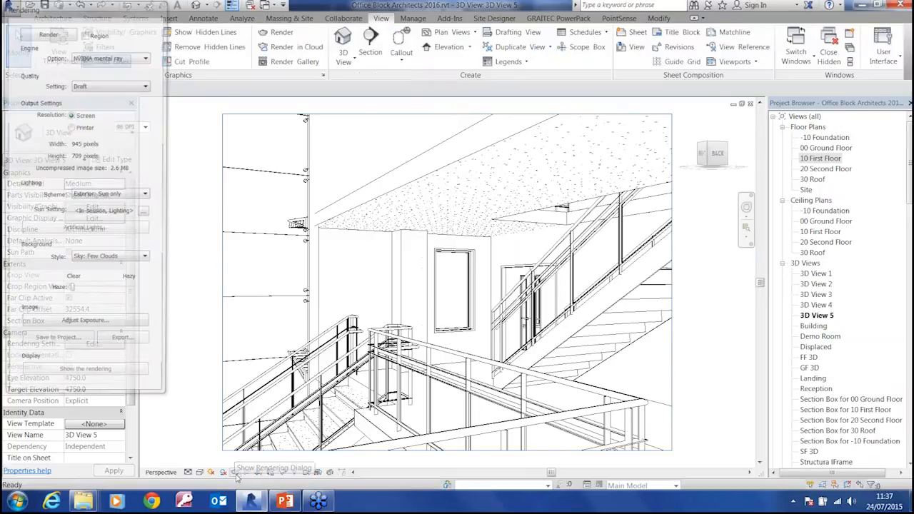
{"action": "left_click_drag", "start_coordinate": [88, 14], "coordinate": [121, 52]}
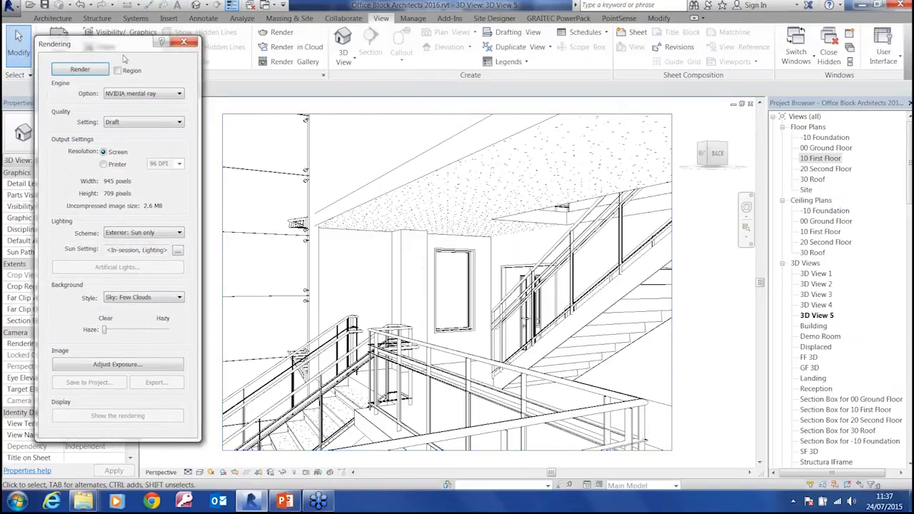
{"action": "left_click", "coordinate": [180, 95]}
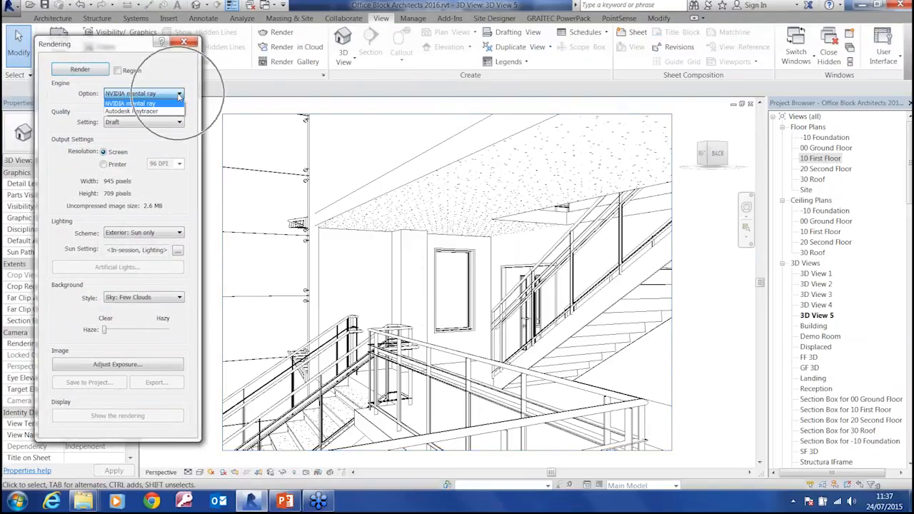
{"action": "left_click", "coordinate": [141, 112]}
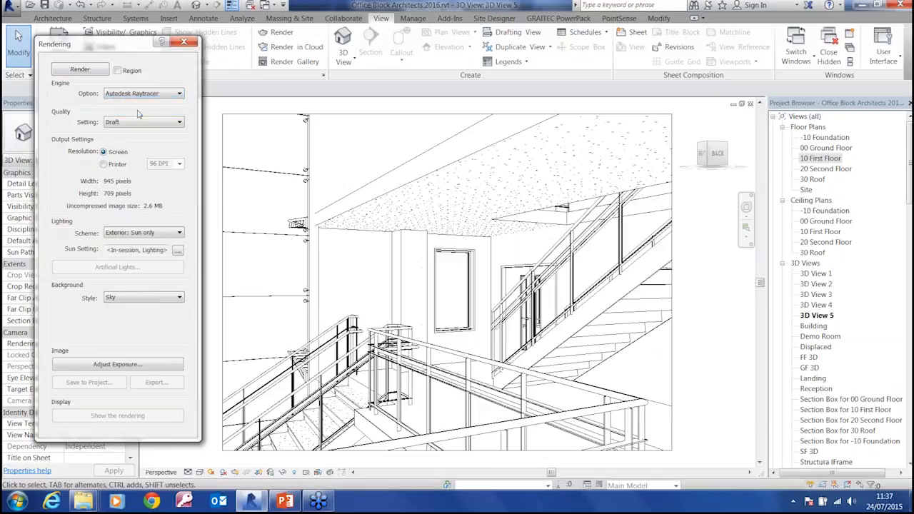
{"action": "left_click", "coordinate": [80, 70]}
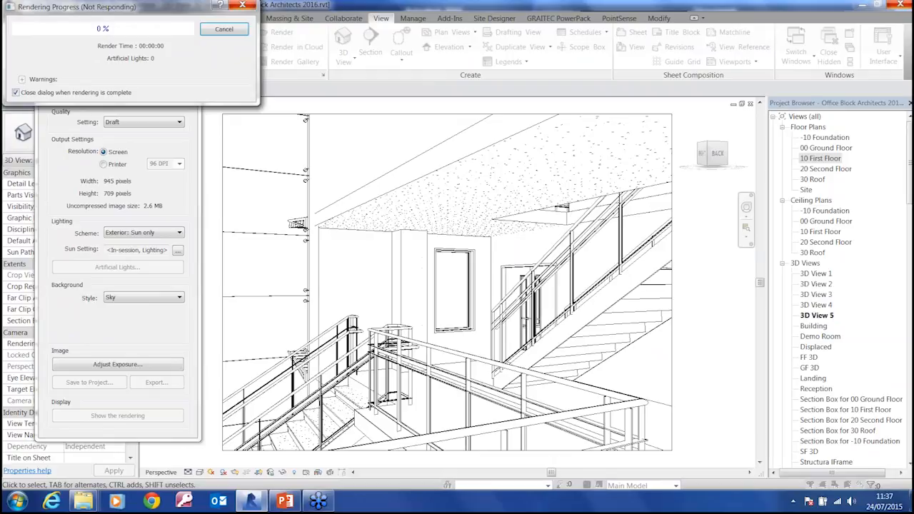
Open the finished render Main Office.jpg from the Revit folder inside 2016 Launch on the desktop
{"action": "left_click", "coordinate": [18, 502]}
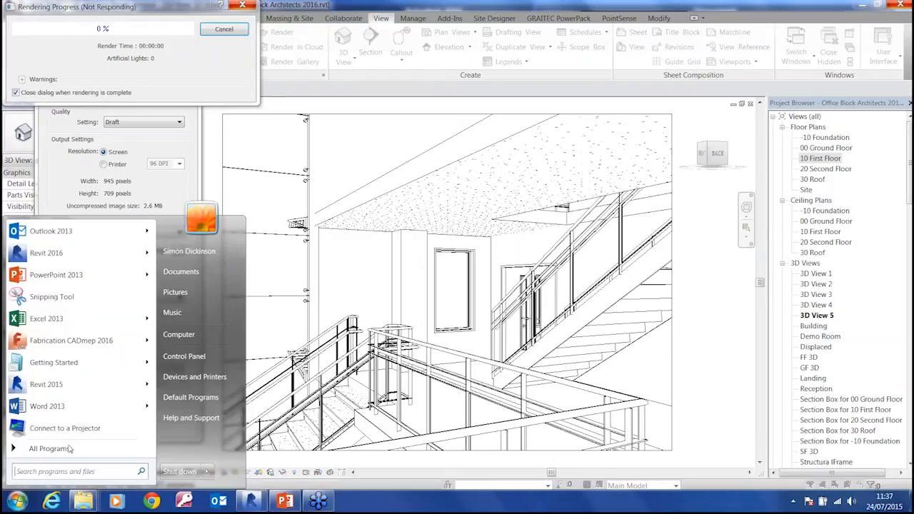
{"action": "left_click", "coordinate": [190, 250]}
{"action": "double_click", "coordinate": [260, 75]}
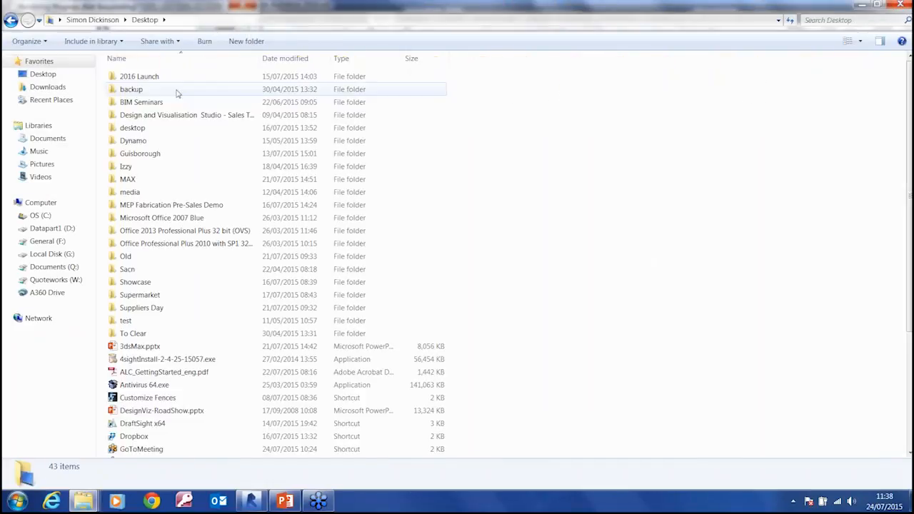
{"action": "double_click", "coordinate": [144, 78]}
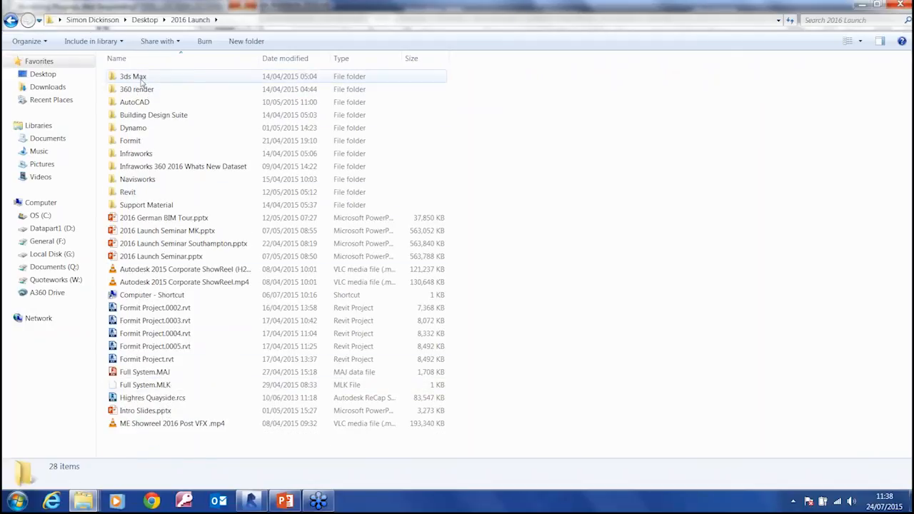
{"action": "double_click", "coordinate": [127, 192]}
{"action": "double_click", "coordinate": [143, 115]}
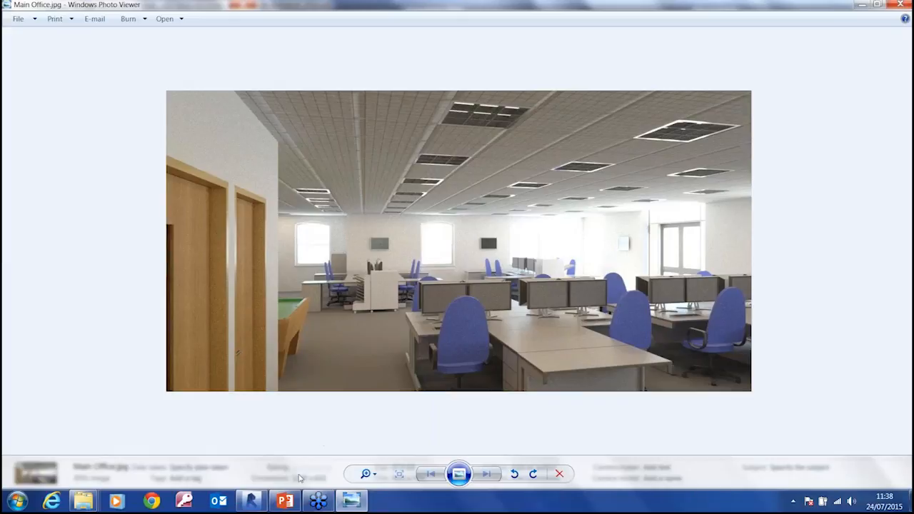
Switch back to Revit, move the Rendering Progress dialog aside and try to cancel the rendering
{"action": "left_click", "coordinate": [258, 504]}
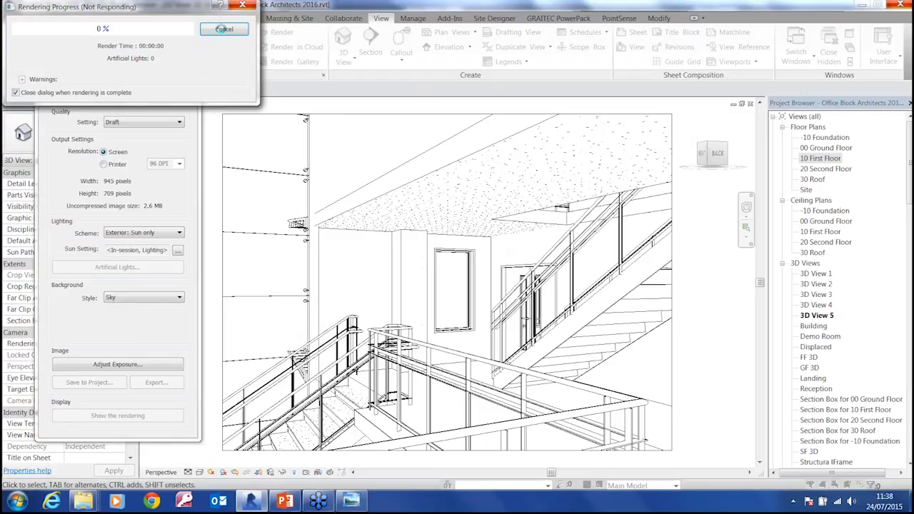
{"action": "left_click_drag", "start_coordinate": [143, 10], "coordinate": [306, 94]}
{"action": "left_click", "coordinate": [388, 113]}
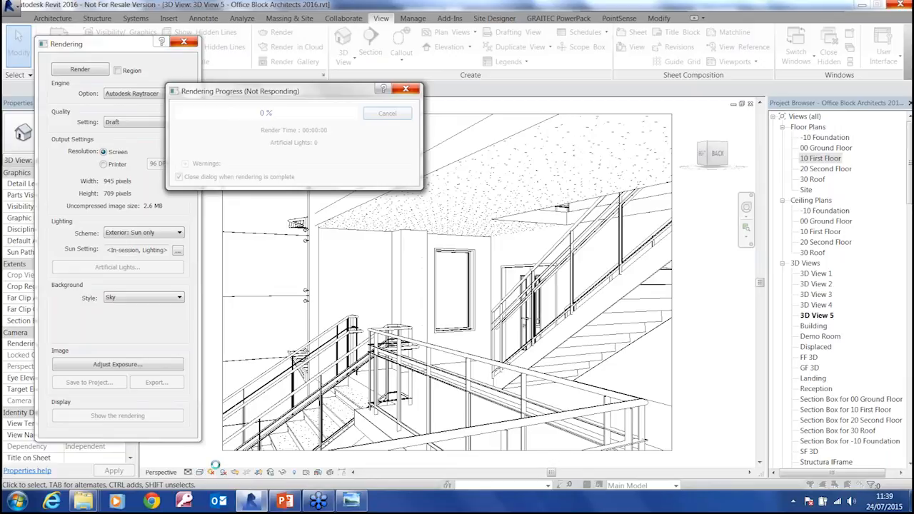
View the example render Max Hi res With large blur.tif from the Image Portfolio folder in Documents, and return to Revit
{"action": "left_click", "coordinate": [17, 502]}
{"action": "left_click", "coordinate": [189, 272]}
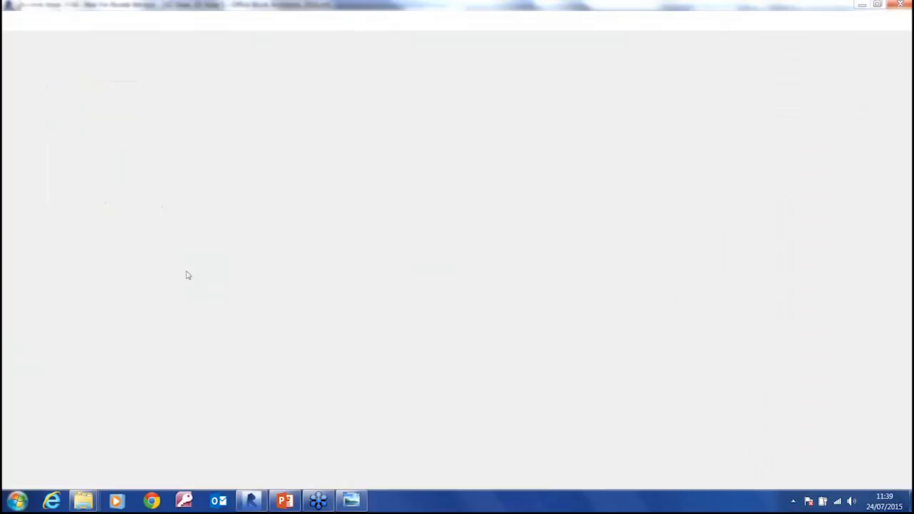
{"action": "left_click", "coordinate": [225, 277]}
{"action": "scroll", "coordinate": [226, 282], "scroll_direction": "down", "scroll_amount": 4}
{"action": "scroll", "coordinate": [226, 300], "scroll_direction": "up", "scroll_amount": 9}
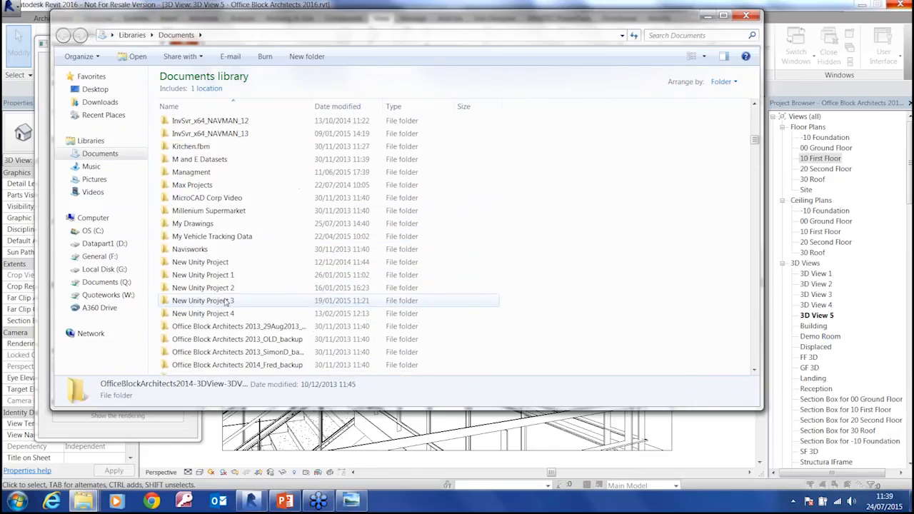
{"action": "scroll", "coordinate": [194, 202], "scroll_direction": "up", "scroll_amount": 5}
{"action": "double_click", "coordinate": [196, 185]}
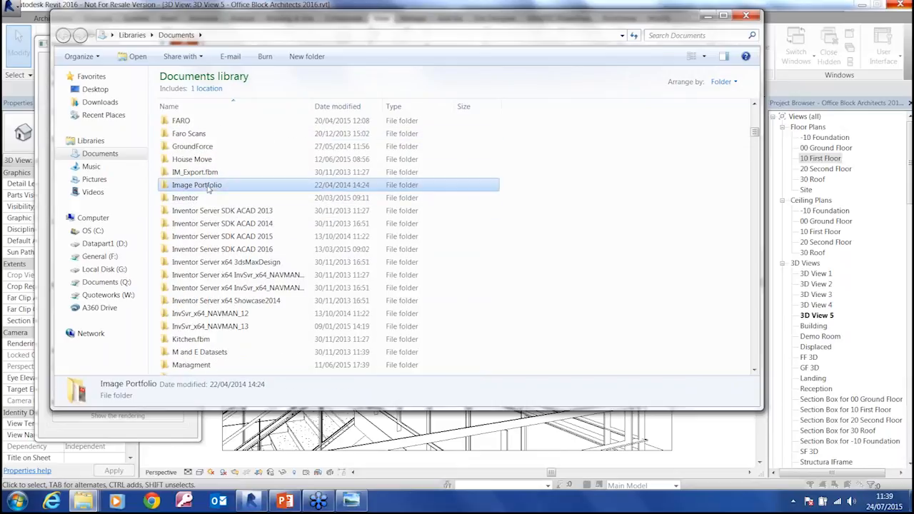
{"action": "scroll", "coordinate": [200, 299], "scroll_direction": "down", "scroll_amount": 4}
{"action": "scroll", "coordinate": [200, 300], "scroll_direction": "down", "scroll_amount": 4}
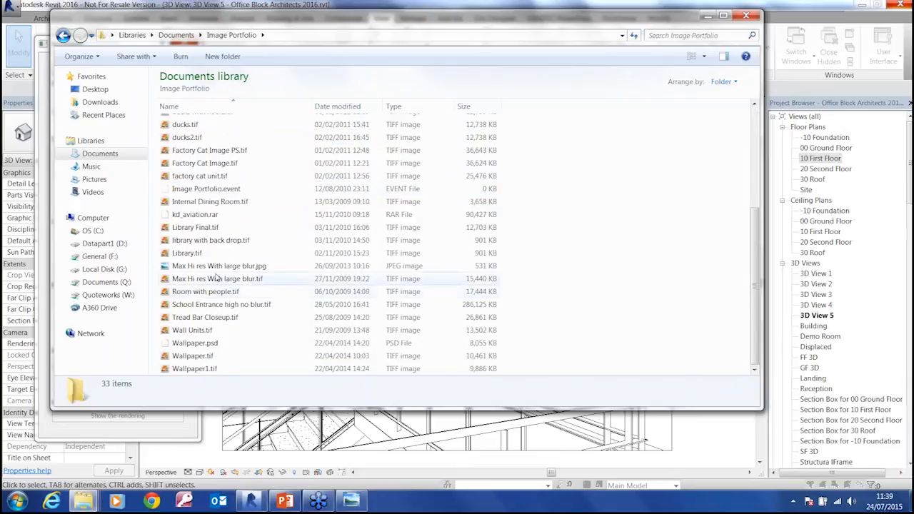
{"action": "left_click", "coordinate": [214, 279]}
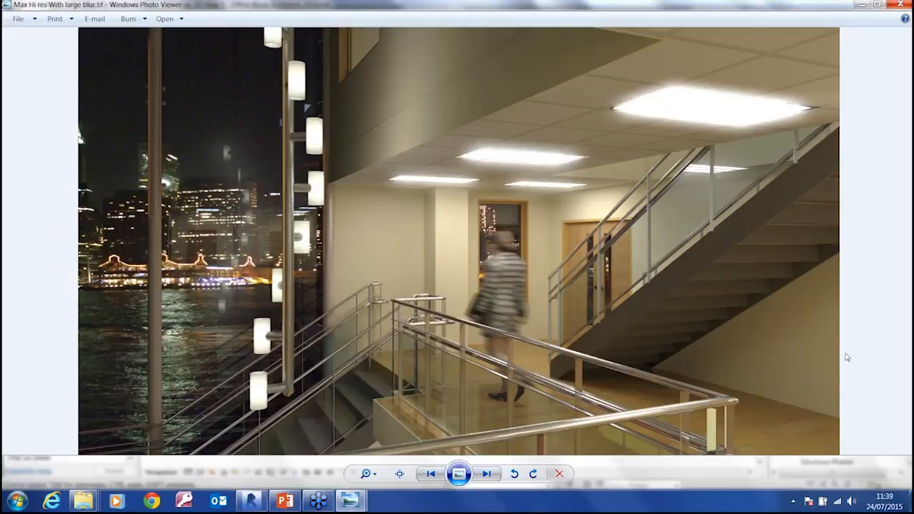
{"action": "left_click", "coordinate": [252, 500]}
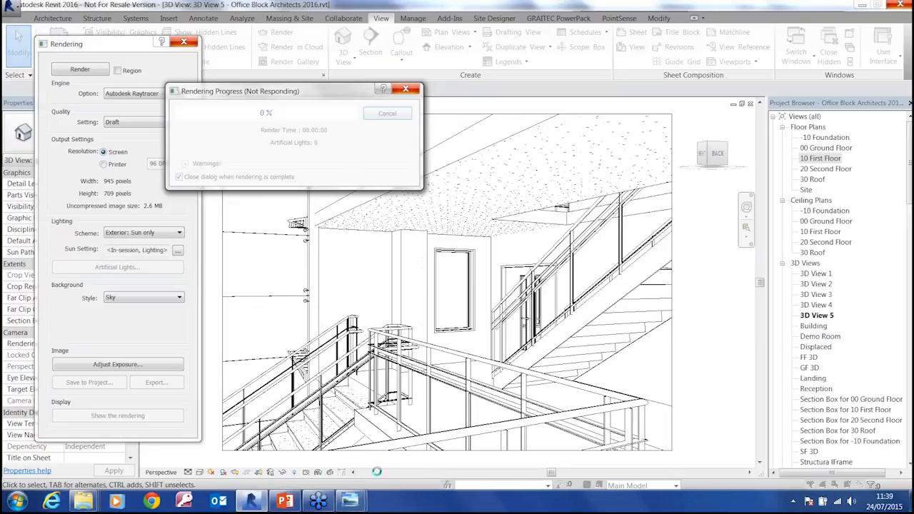
Switch to Windows Photo Viewer and show the example render Max Hi res With large blur.tif again
{"action": "mouse_move", "coordinate": [351, 503]}
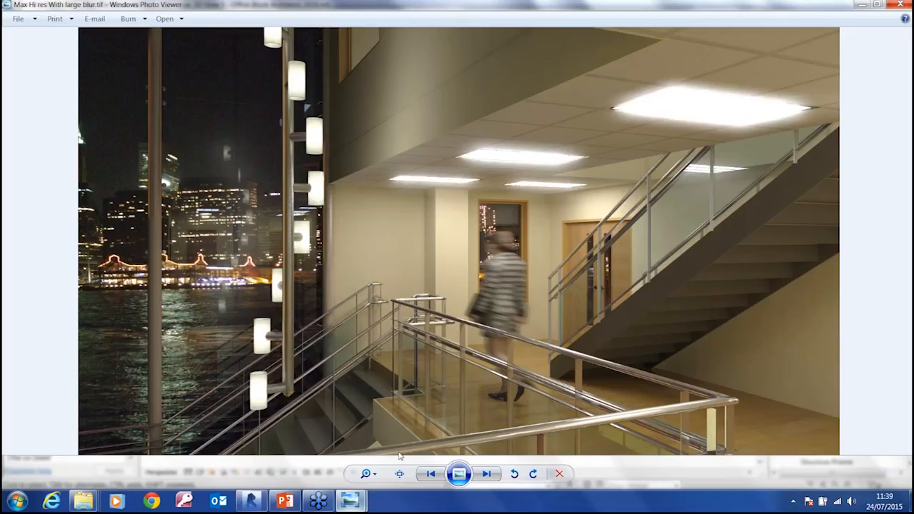
{"action": "left_click", "coordinate": [404, 446]}
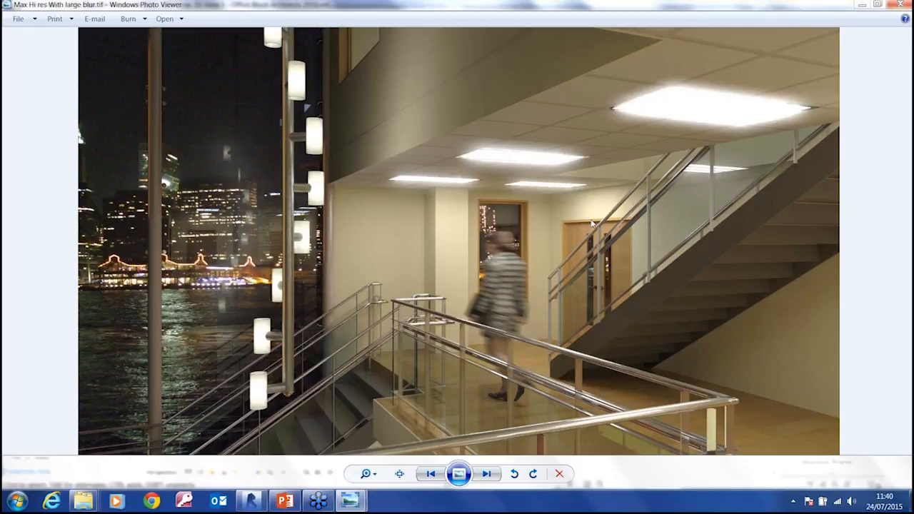
Return to Revit, dismiss the stalled Rendering Progress dialog and choose to close the unresponsive program
{"action": "left_click", "coordinate": [251, 501]}
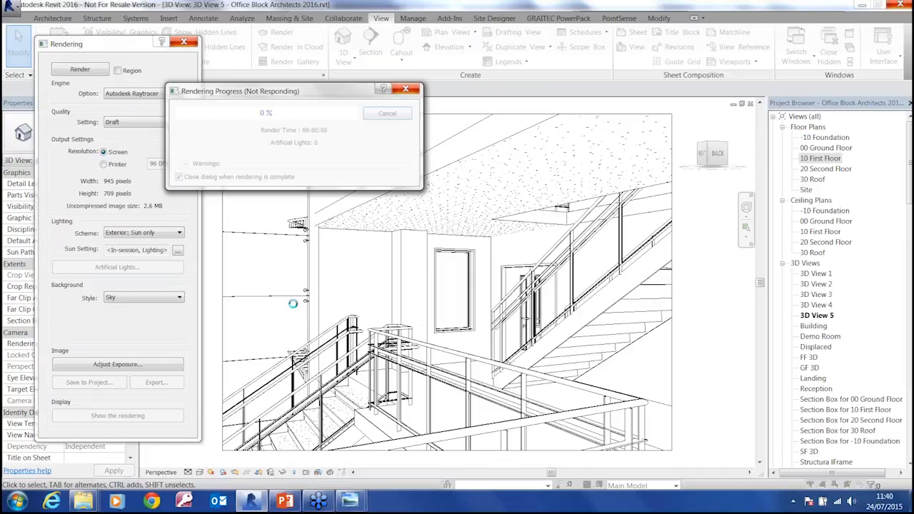
{"action": "left_click", "coordinate": [405, 90]}
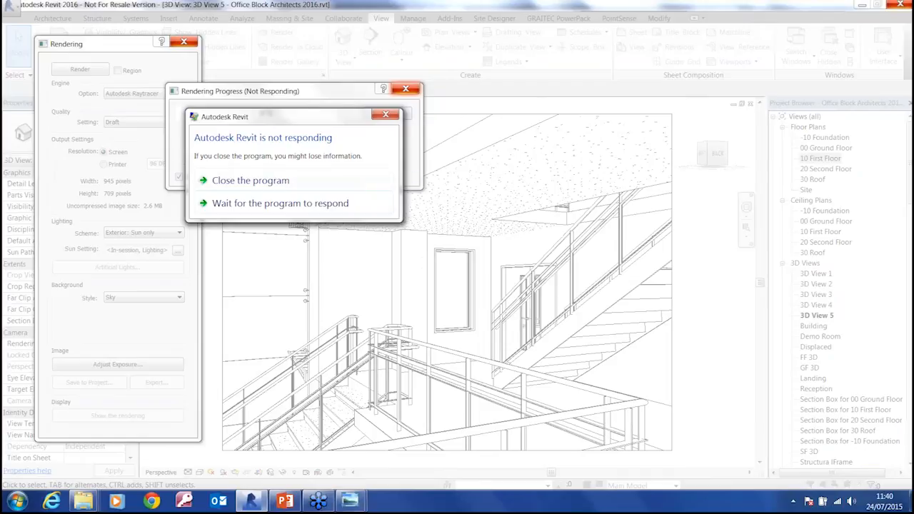
{"action": "left_click", "coordinate": [250, 182]}
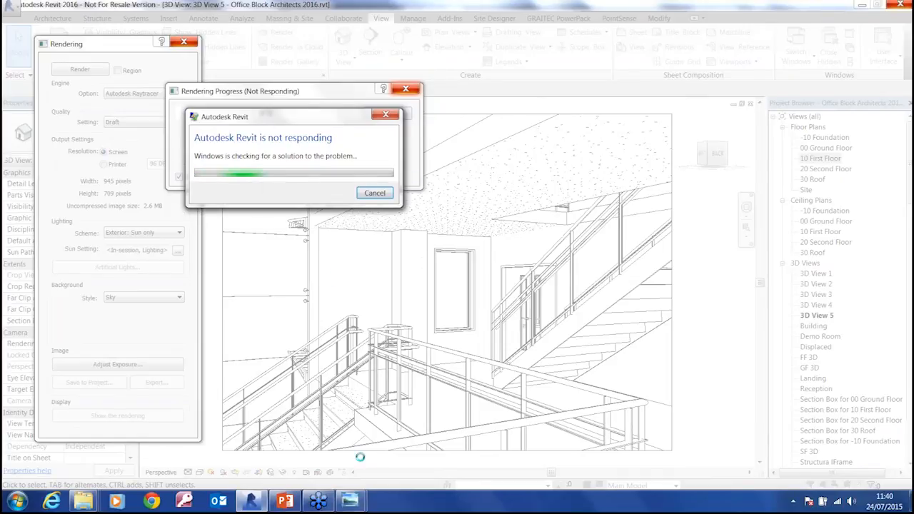
Bring the Max Hi res With large blur.tif render back into view in Windows Photo Viewer while Revit shuts down
{"action": "mouse_move", "coordinate": [350, 503]}
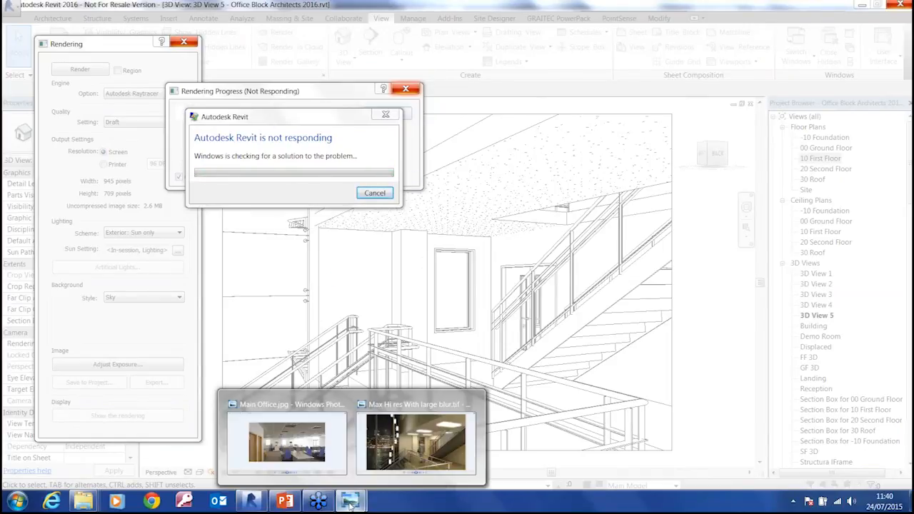
{"action": "left_click", "coordinate": [386, 454]}
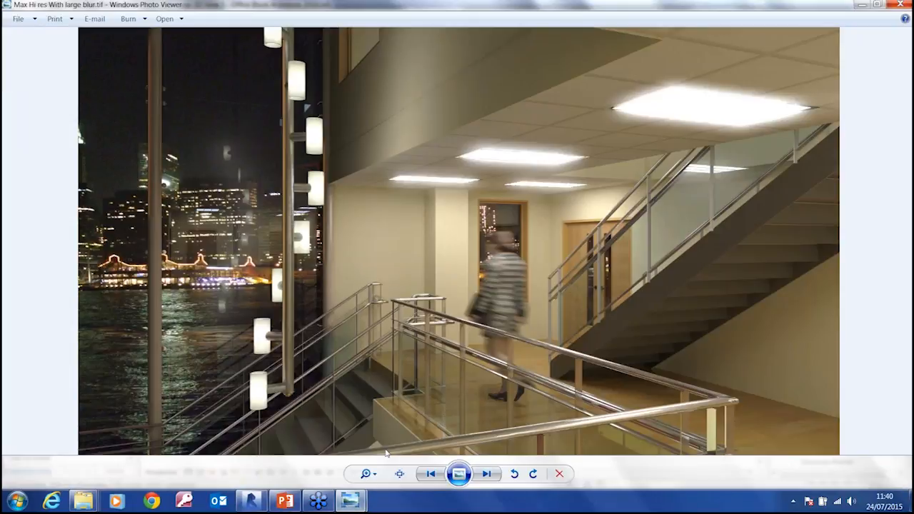